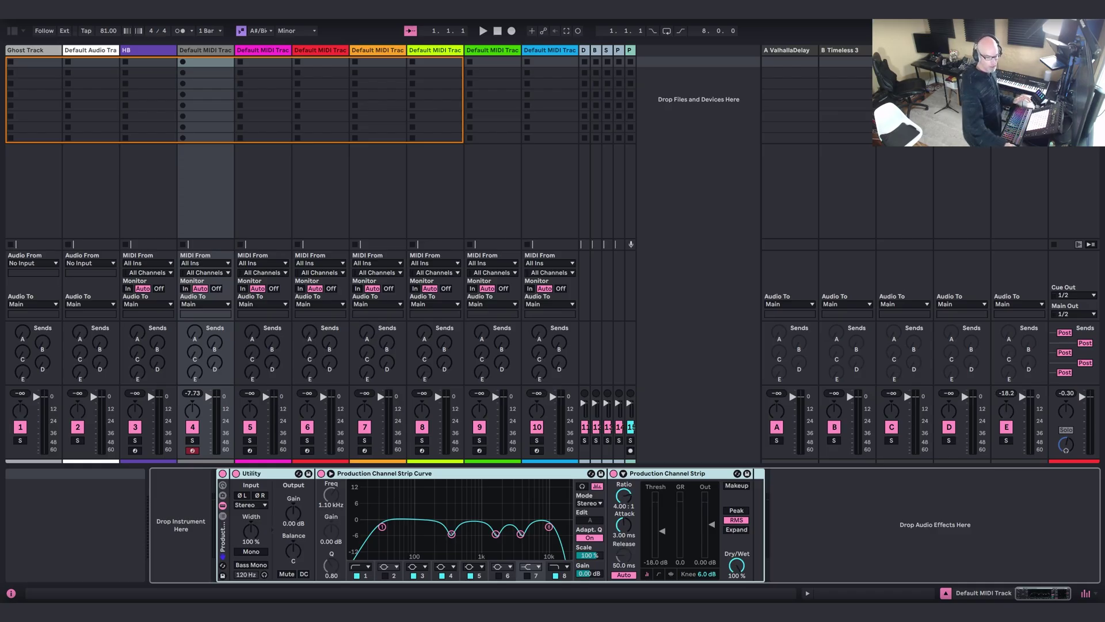
Load the Meld instrument from the browser's Instruments onto MIDI track 4, and hide the browser.
click(12, 31)
double_click(129, 351)
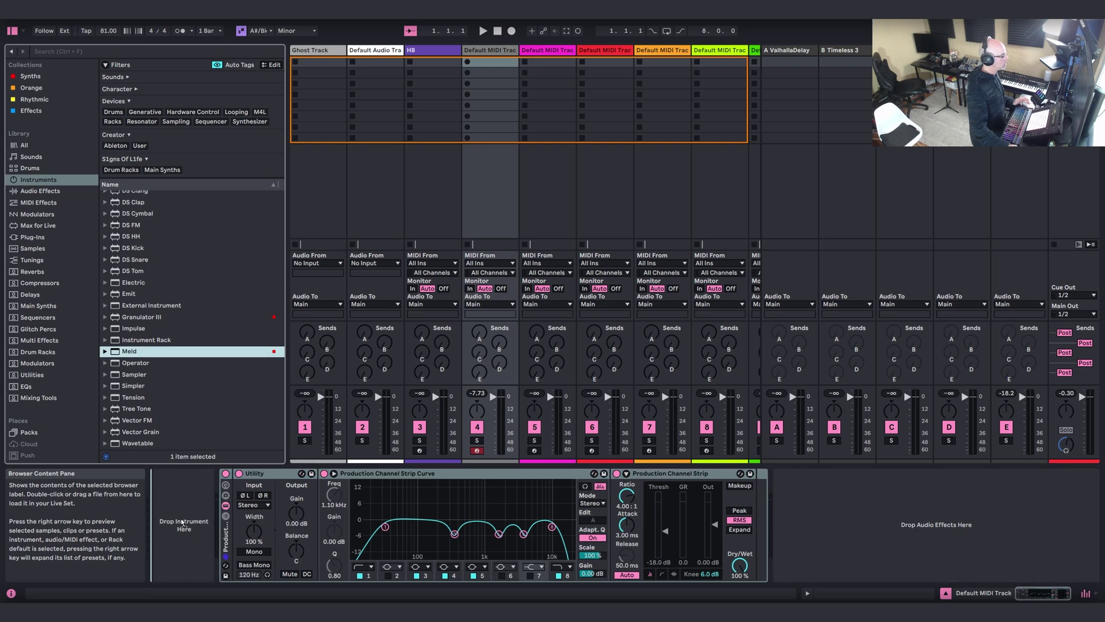
click(13, 32)
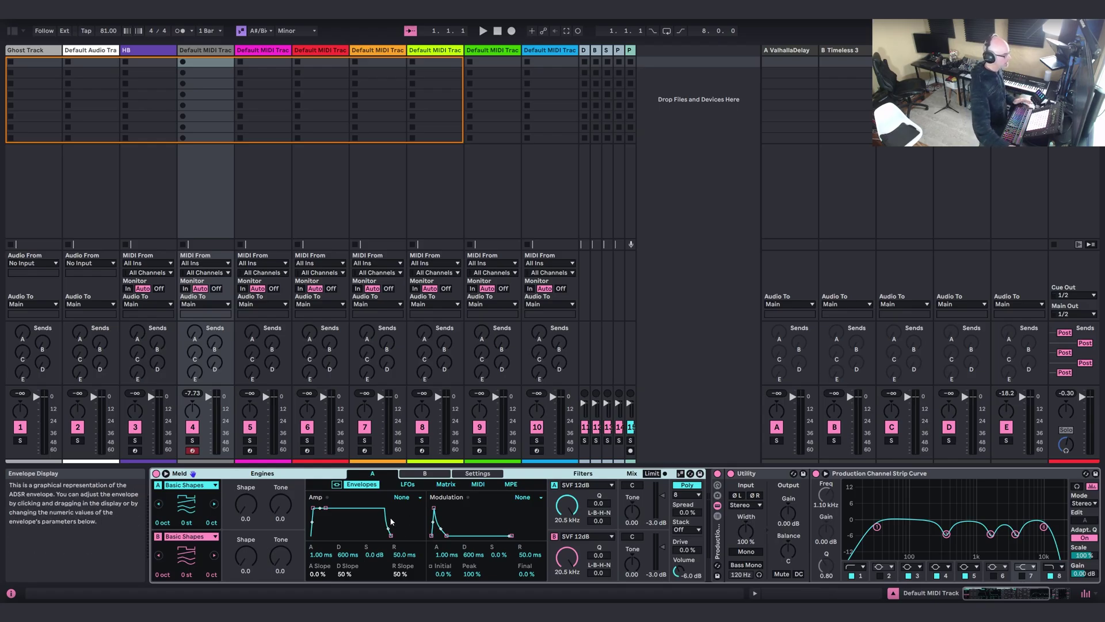
Switch off Meld's engine B and set oscillator A's Shape to about 45.3 and Tone to about 35.7.
click(404, 485)
click(420, 473)
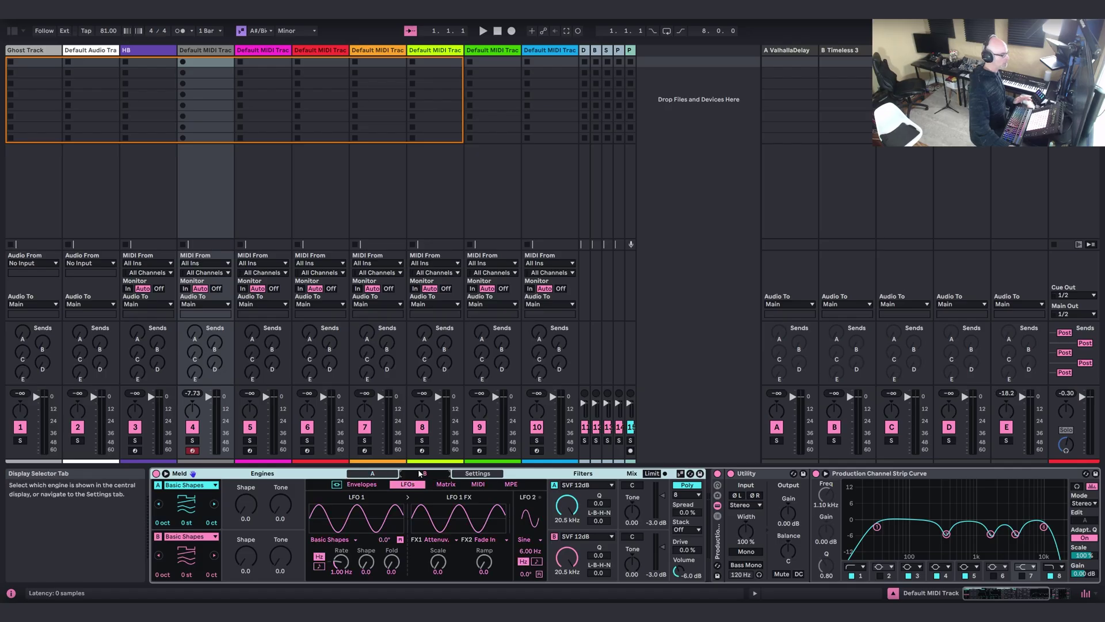
click(383, 476)
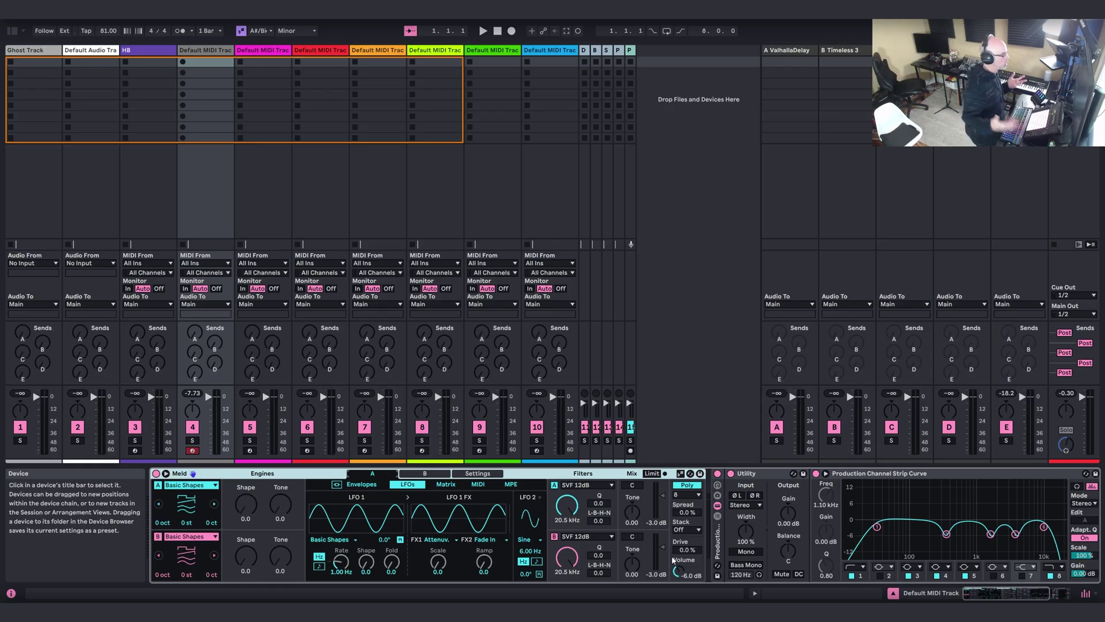
click(158, 536)
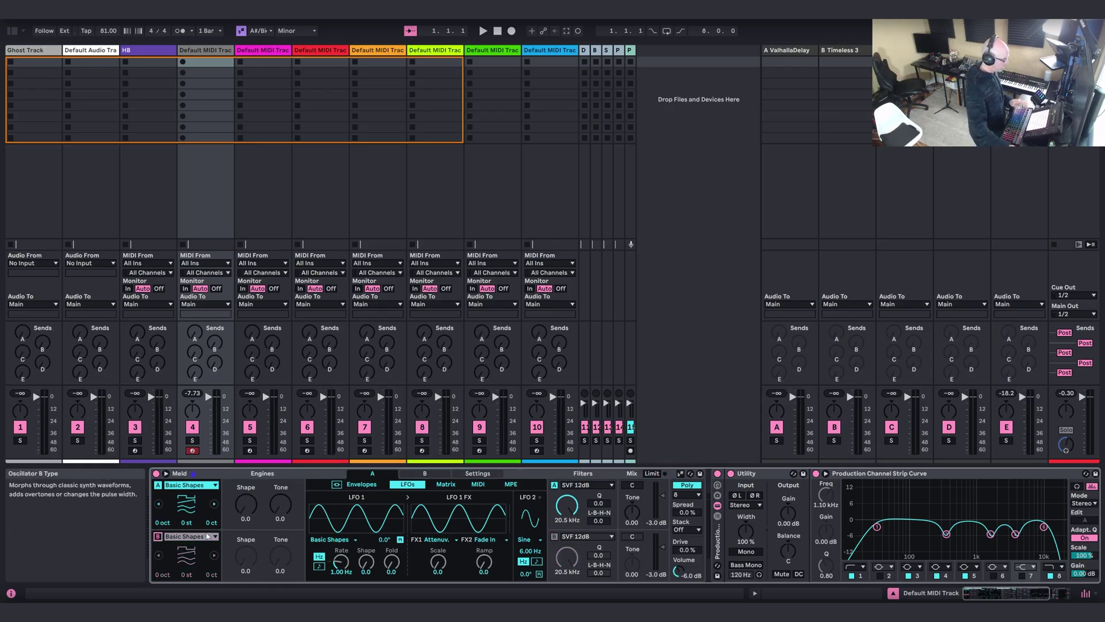
mouse_move(246, 504)
mouse_down()
mouse_move(246, 484)
mouse_move(281, 491)
mouse_move(246, 495)
mouse_up()
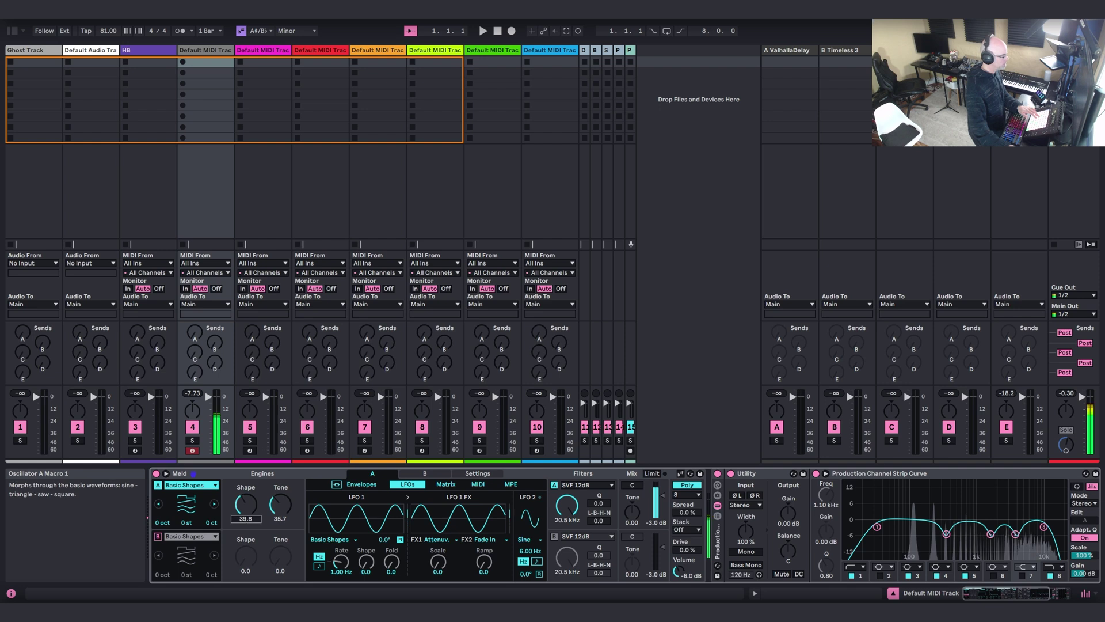
Give engine A's amp envelope zero sustain and a decay of about 2.66 s, with its loop mode set to AD Loop.
click(362, 485)
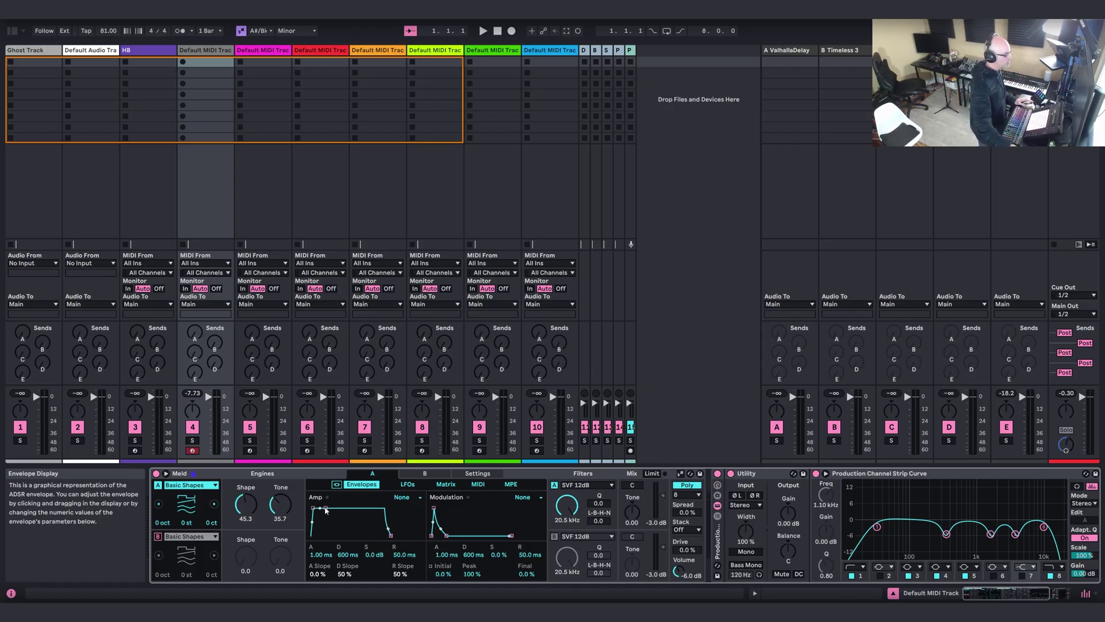
drag(325, 508, 335, 536)
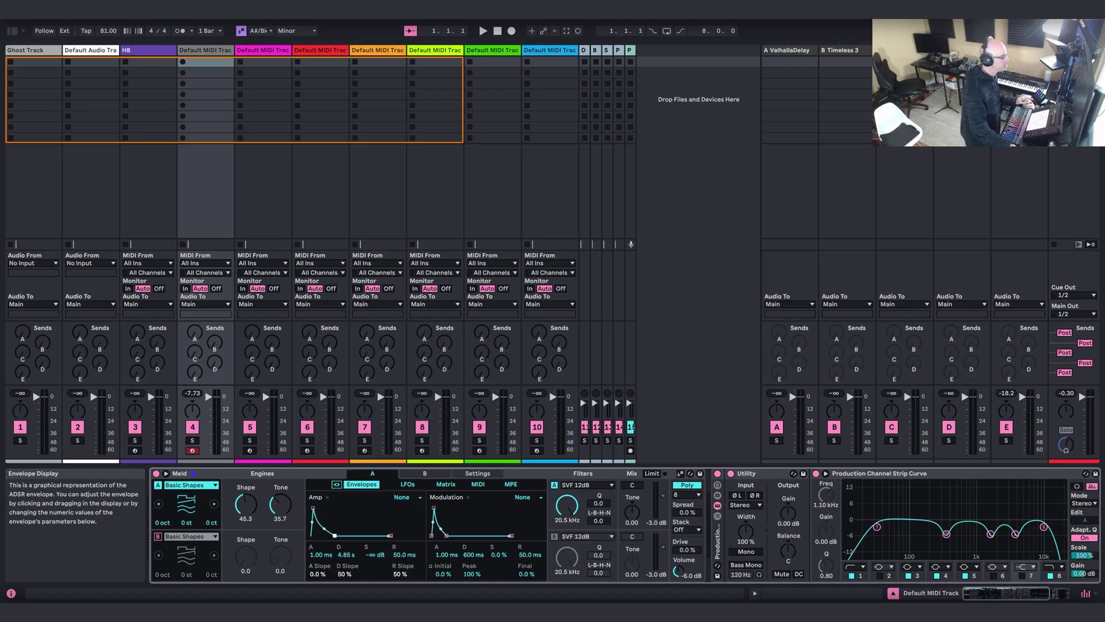
click(405, 498)
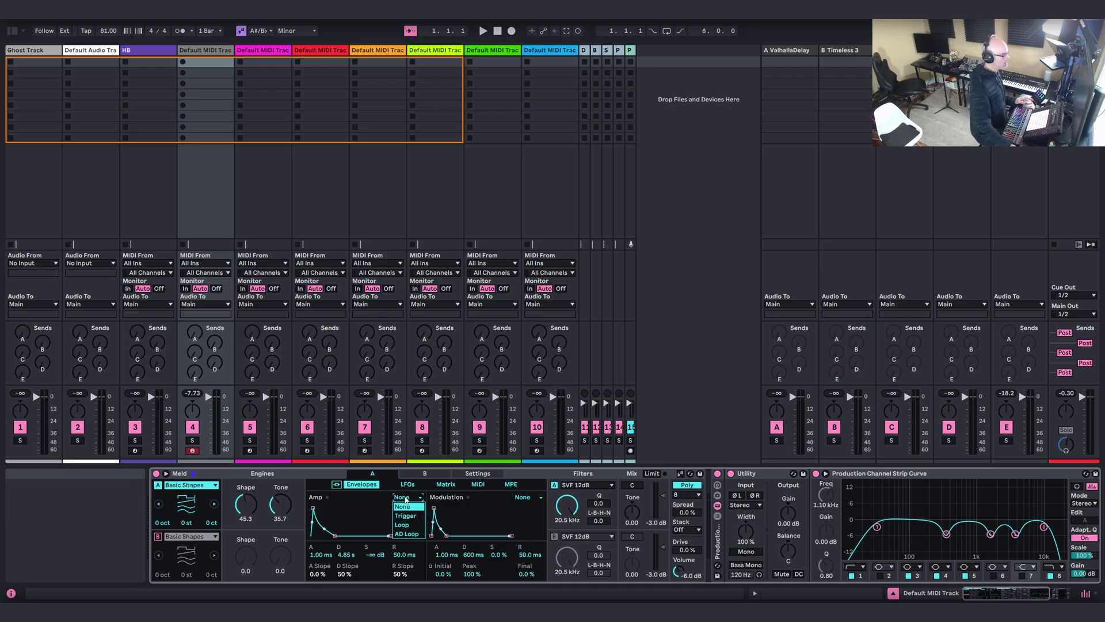
click(407, 534)
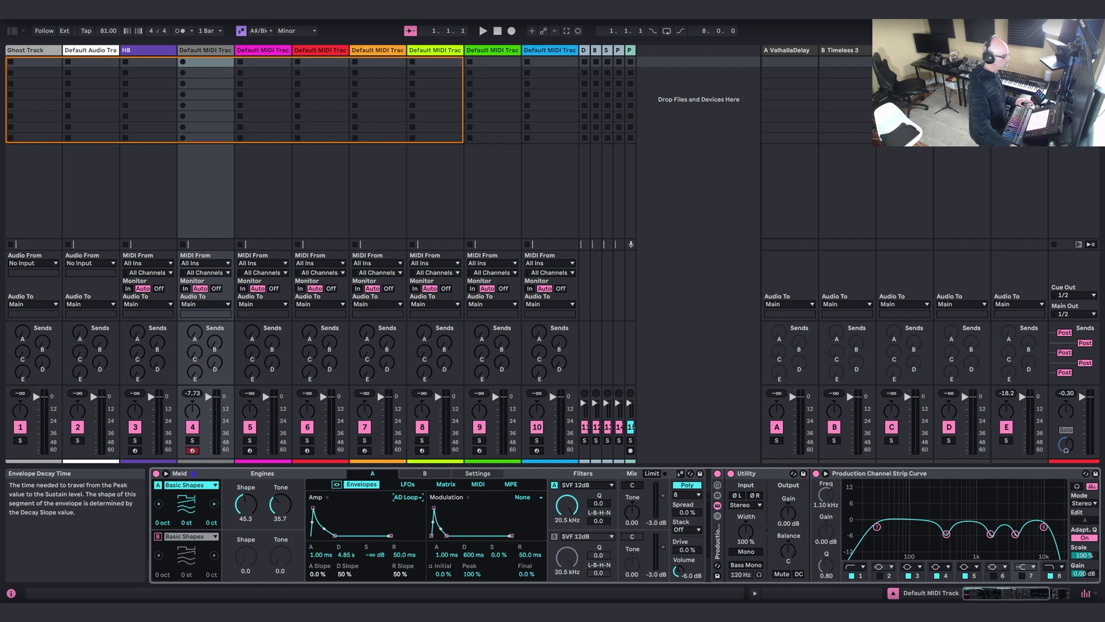
drag(345, 554, 345, 581)
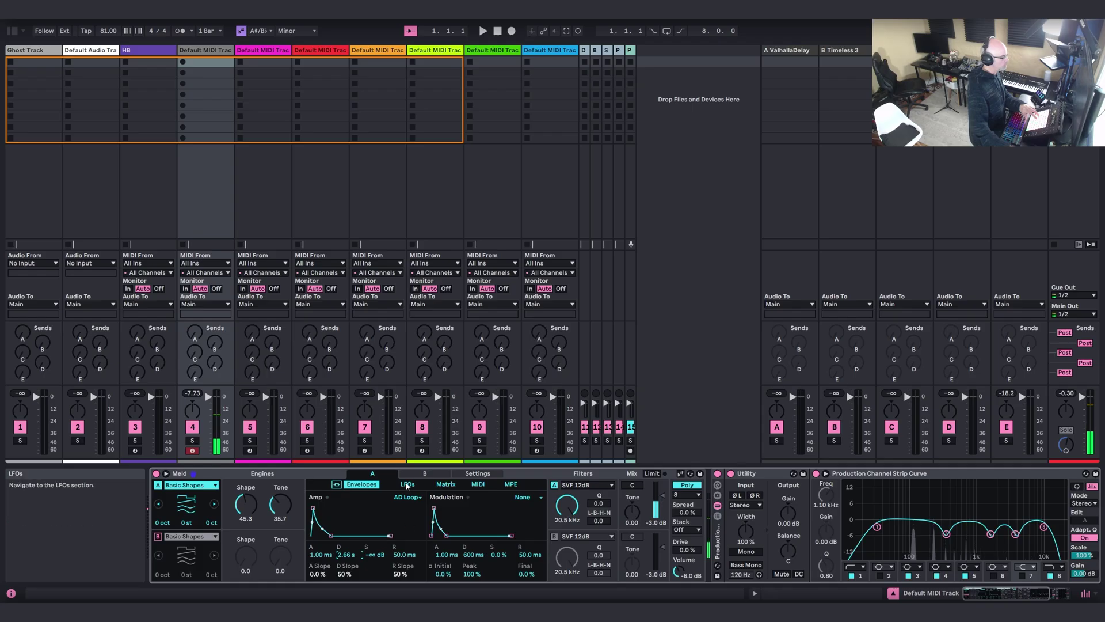
Set engine A's LFO 2 to the Random S&H waveform and synchronize it to the song tempo at 1/4.
click(408, 484)
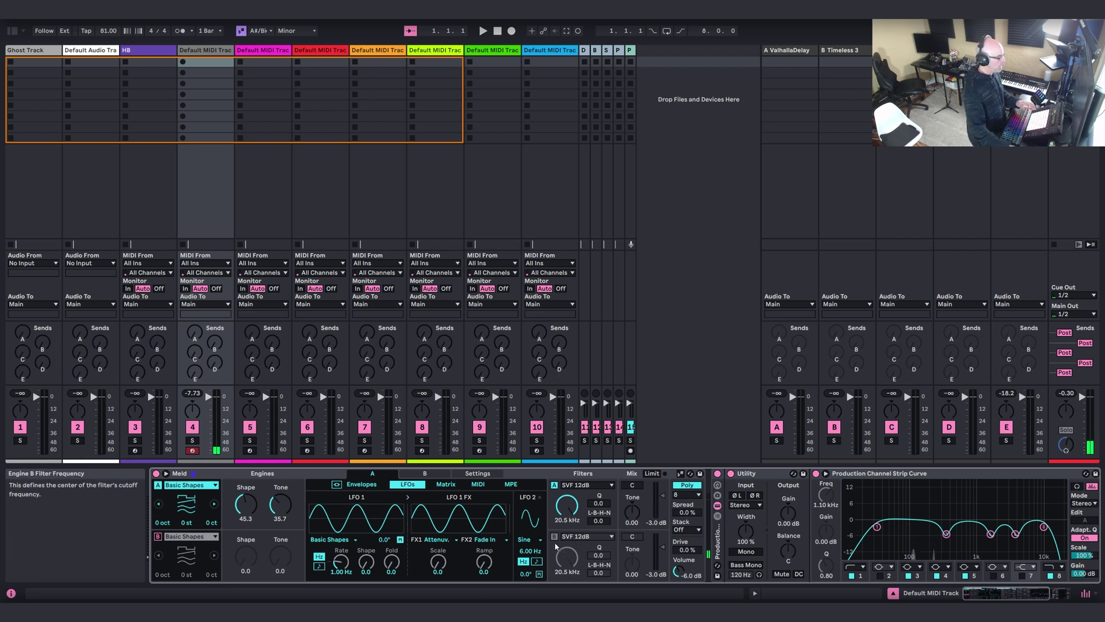
click(528, 539)
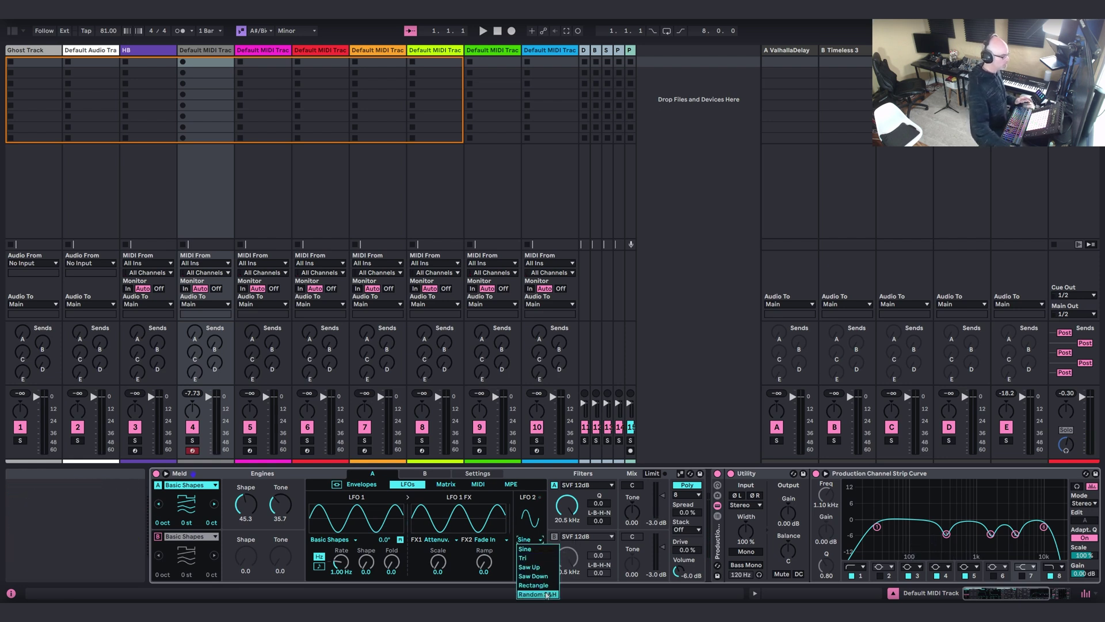
click(547, 594)
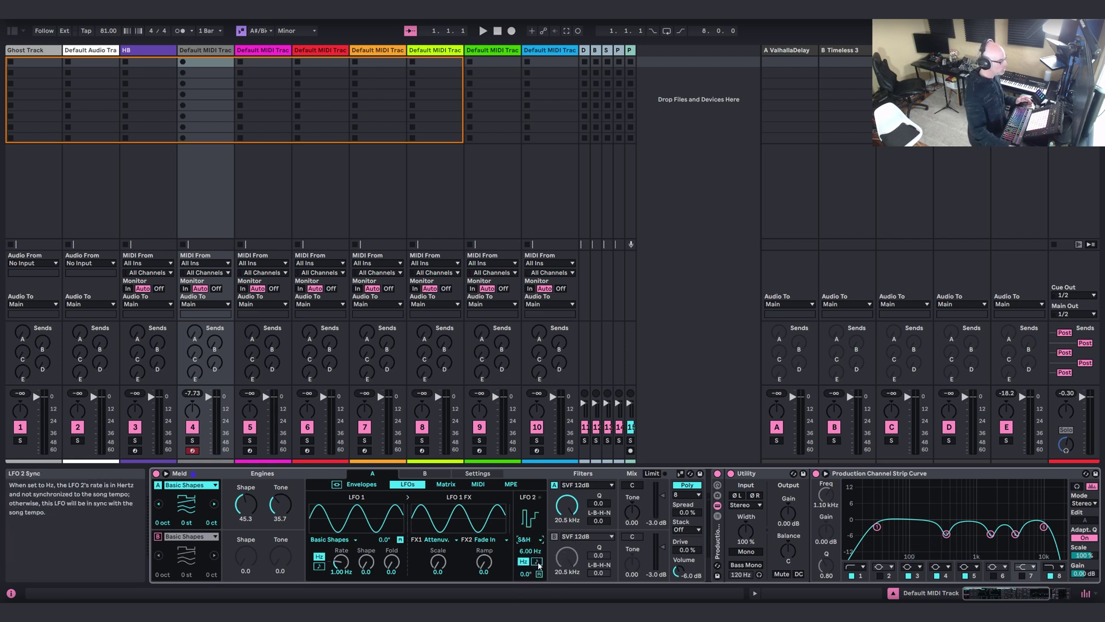
click(534, 562)
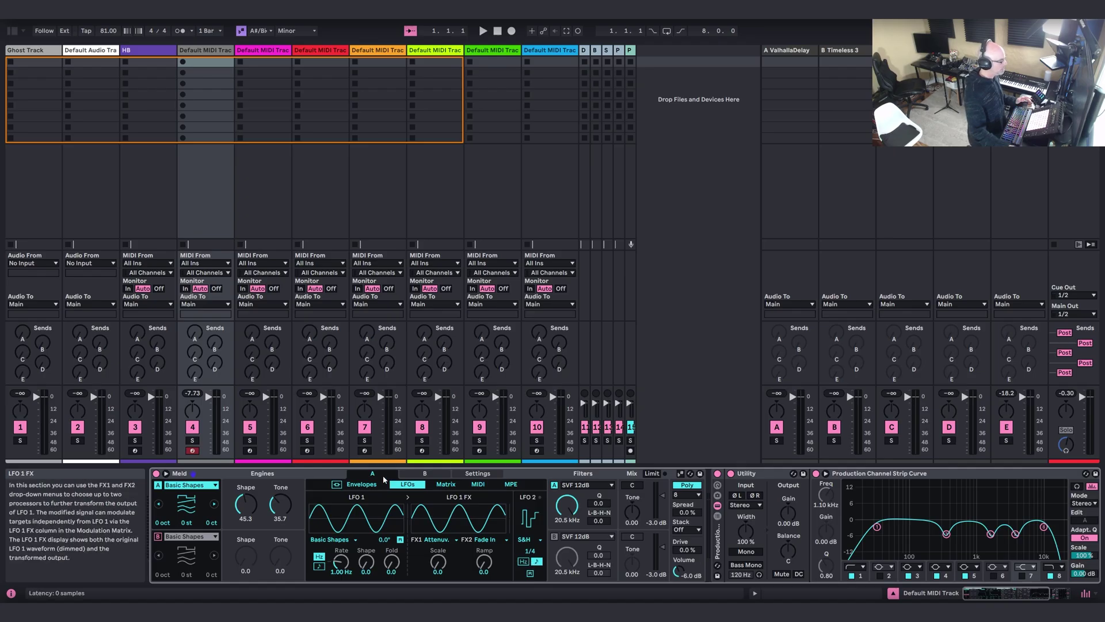
Modulate engine A's Amp Decay from LFO 2 with an amount of 30 in the modulation matrix.
click(360, 485)
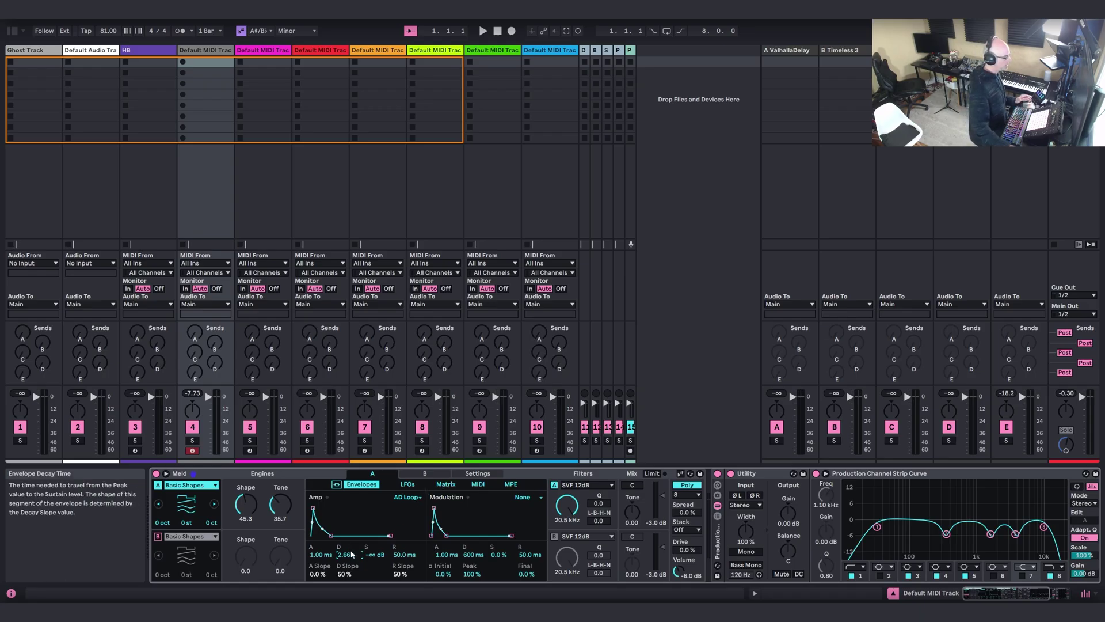
click(446, 485)
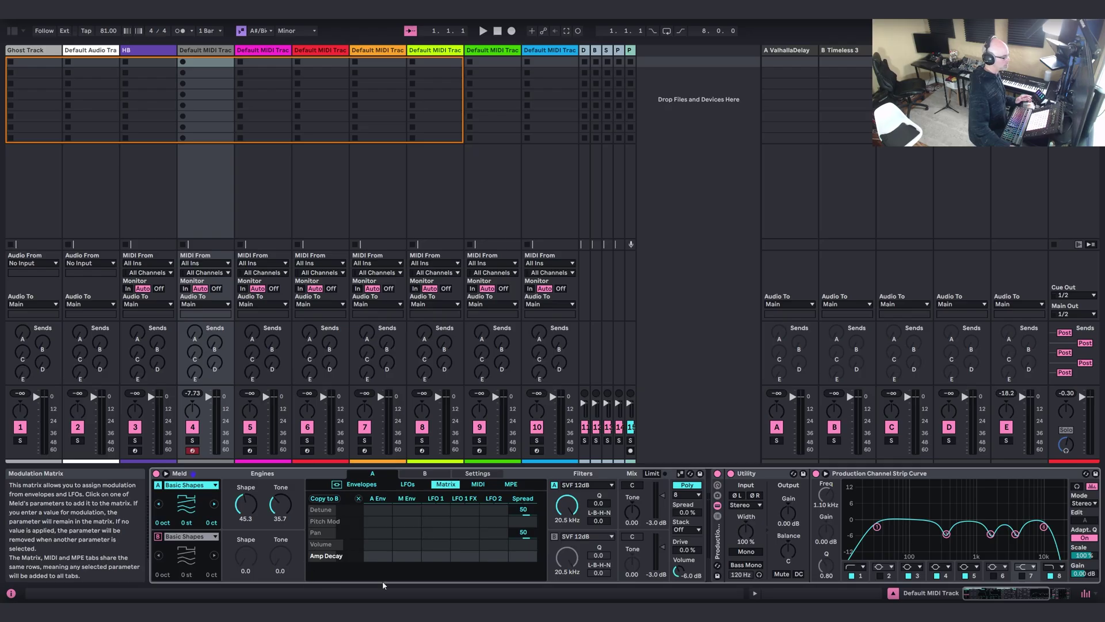
drag(493, 560, 488, 541)
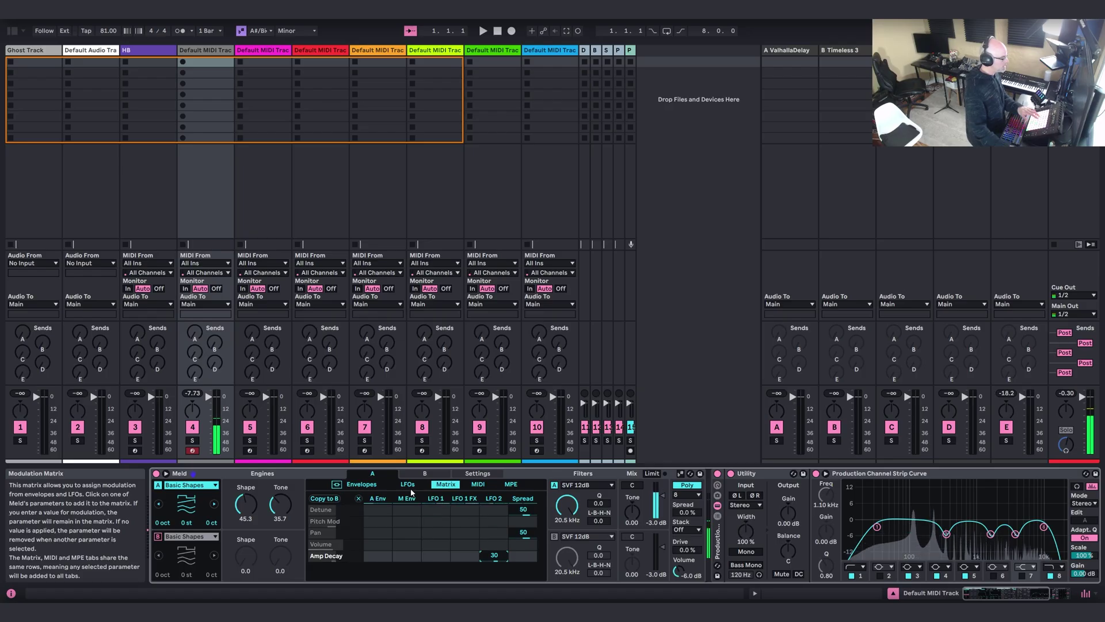
Lengthen engine A's amp envelope decay to about 4.01 s.
click(409, 487)
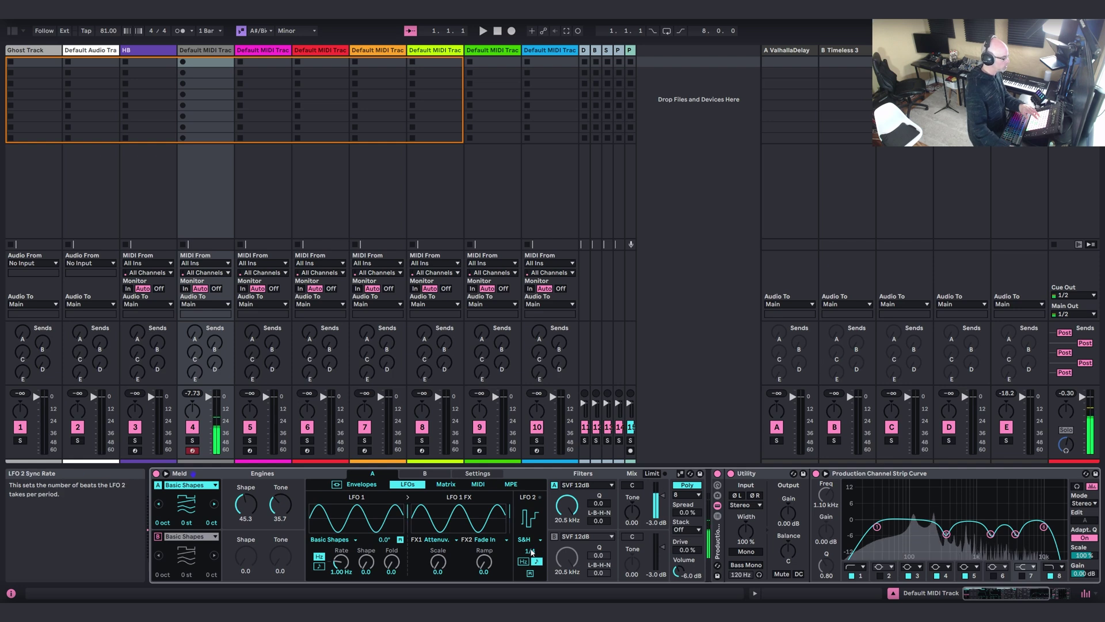
click(362, 484)
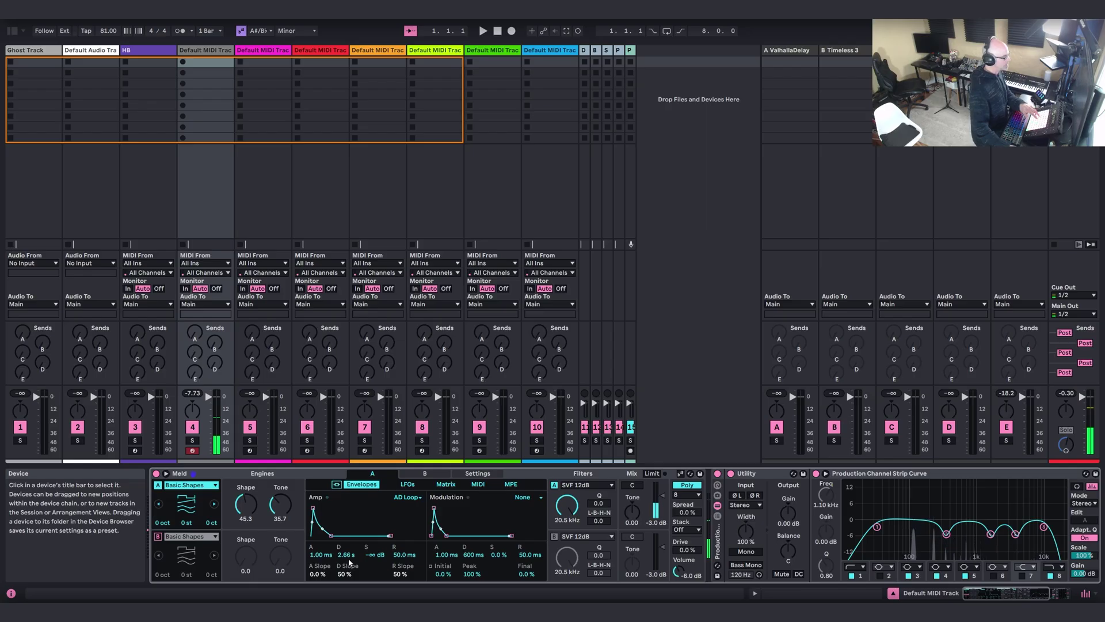
drag(351, 560, 351, 541)
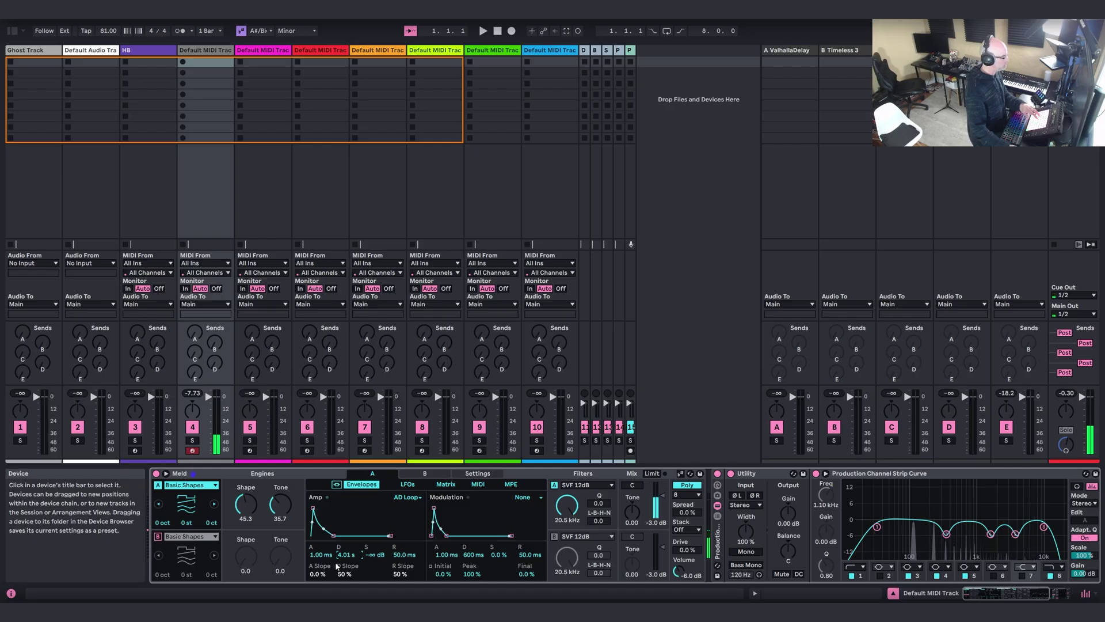
Switch engine B on with the Dual Basic Shapes oscillator and make Meld use the current scale.
click(158, 536)
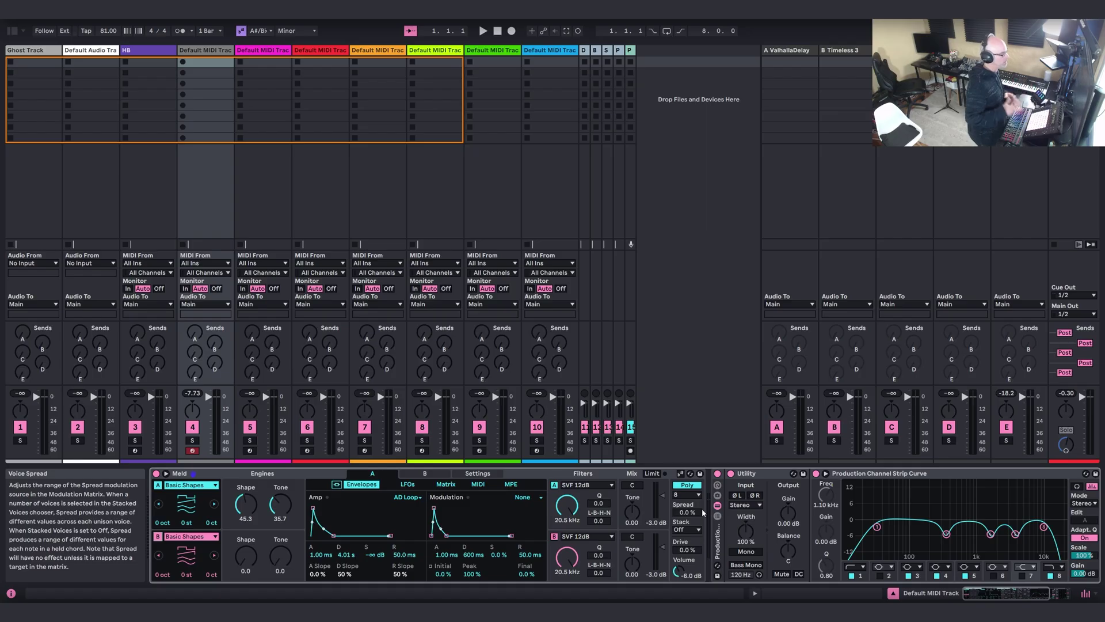
click(680, 474)
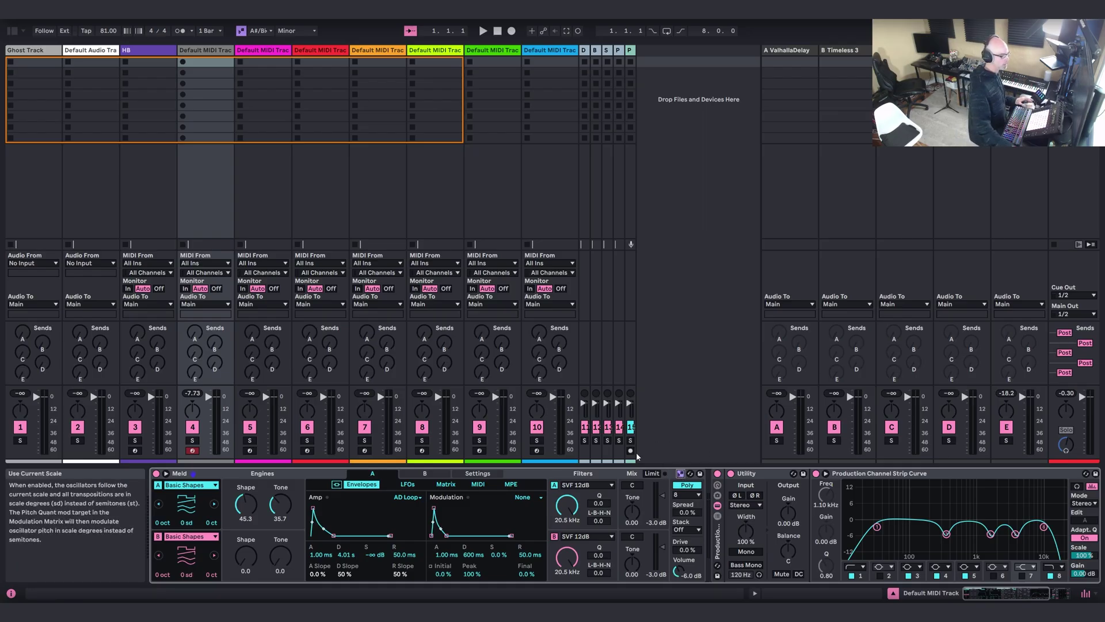
click(207, 536)
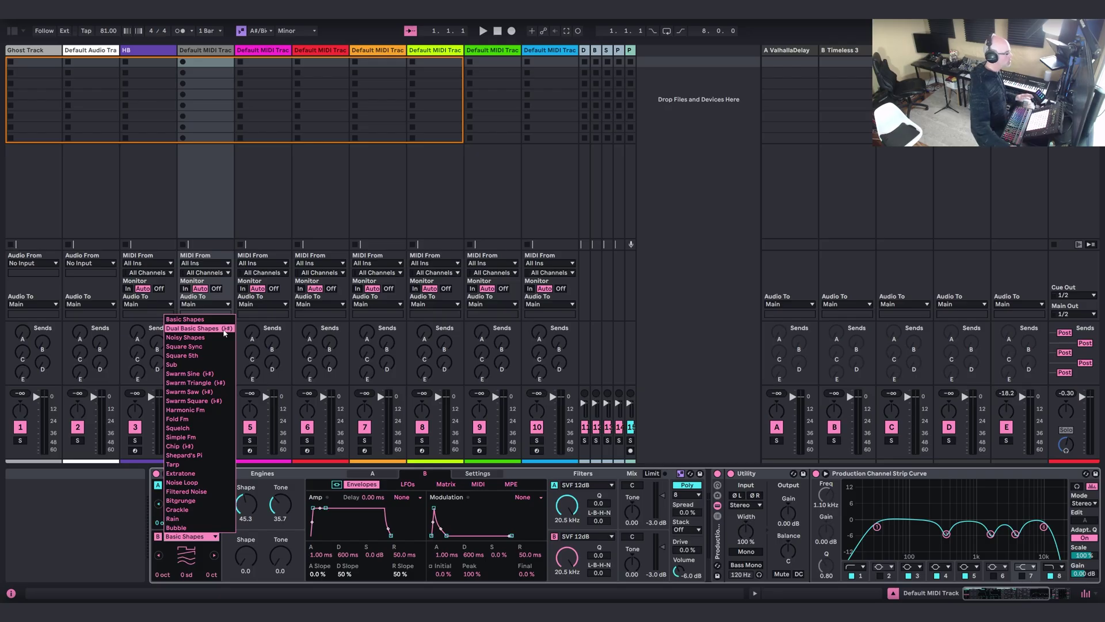
click(224, 331)
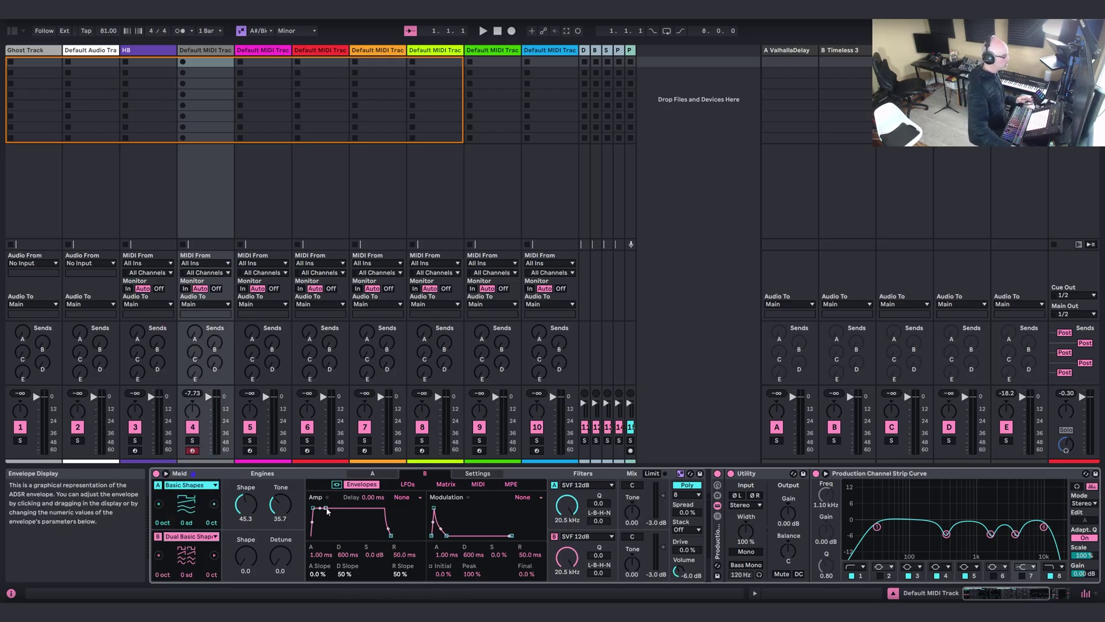
Set engine B's amp envelope to attack 4.47 s, decay 4.97 s, sustain -4.3 dB and release 2.66 s, with oscillator Detune at 39.7.
drag(322, 560, 323, 527)
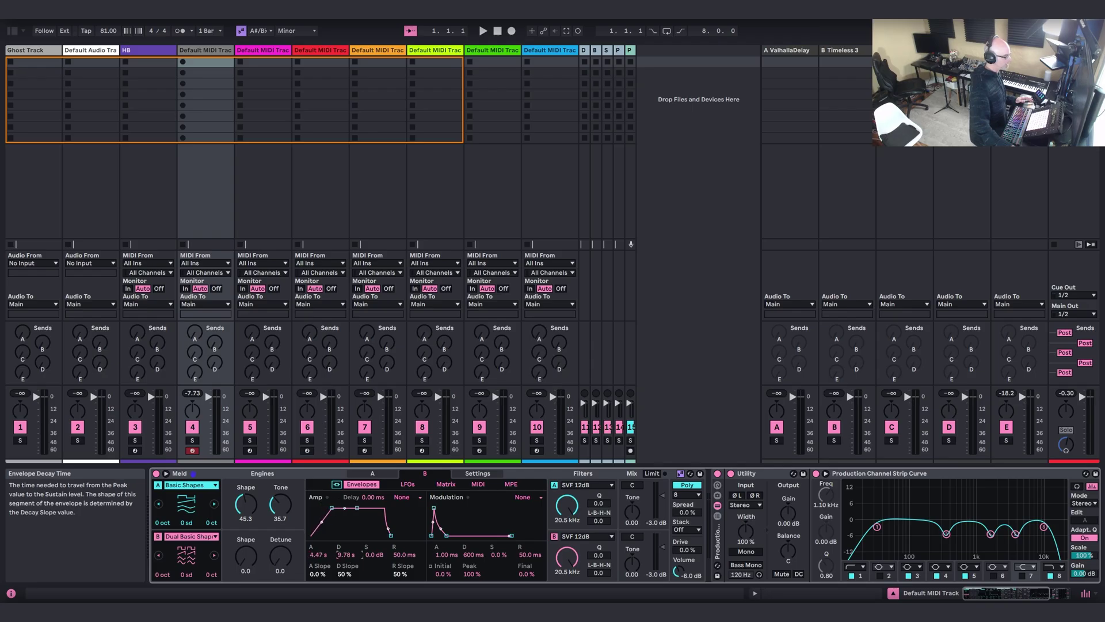
drag(374, 555, 402, 544)
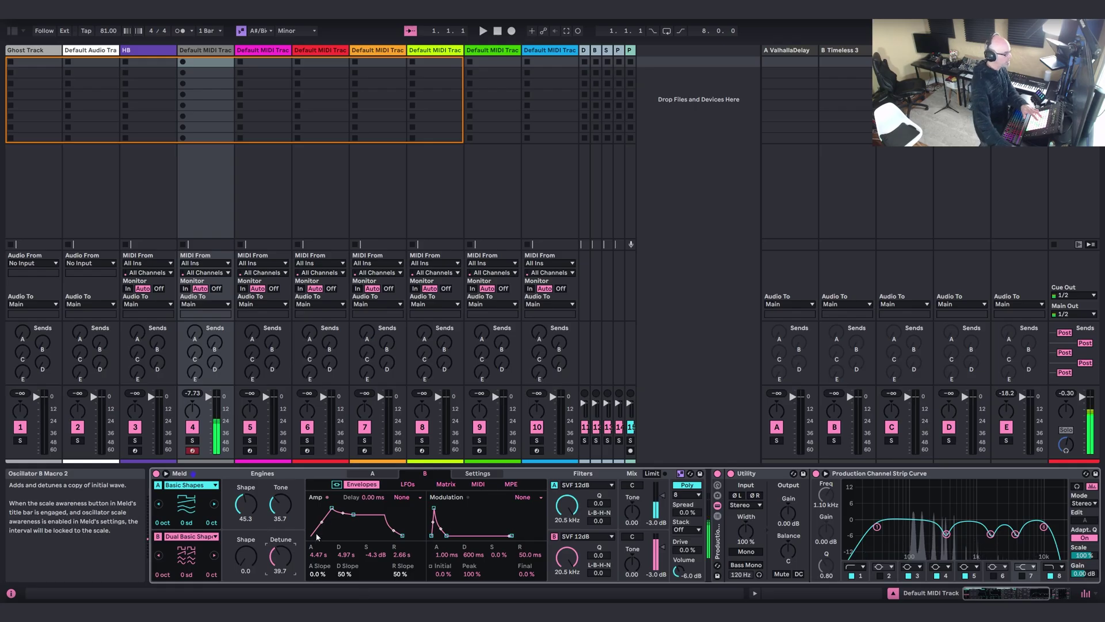
Set engine B's LFO 1 to the Wander type with Morph at about 48.4 and a rate of about 0.06 Hz.
click(406, 484)
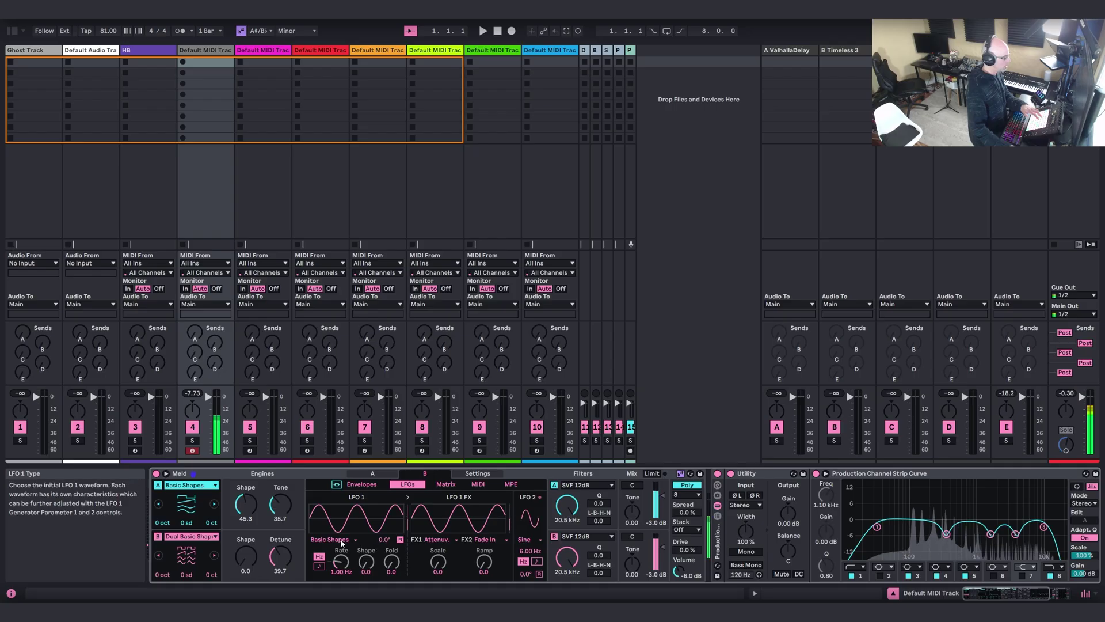
click(342, 540)
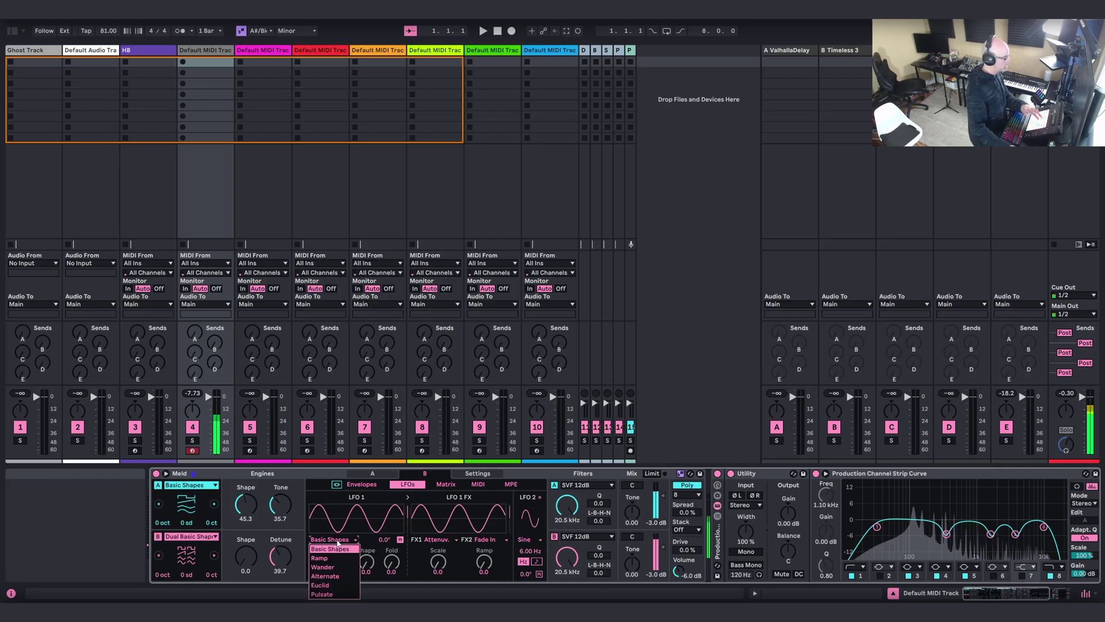
click(322, 567)
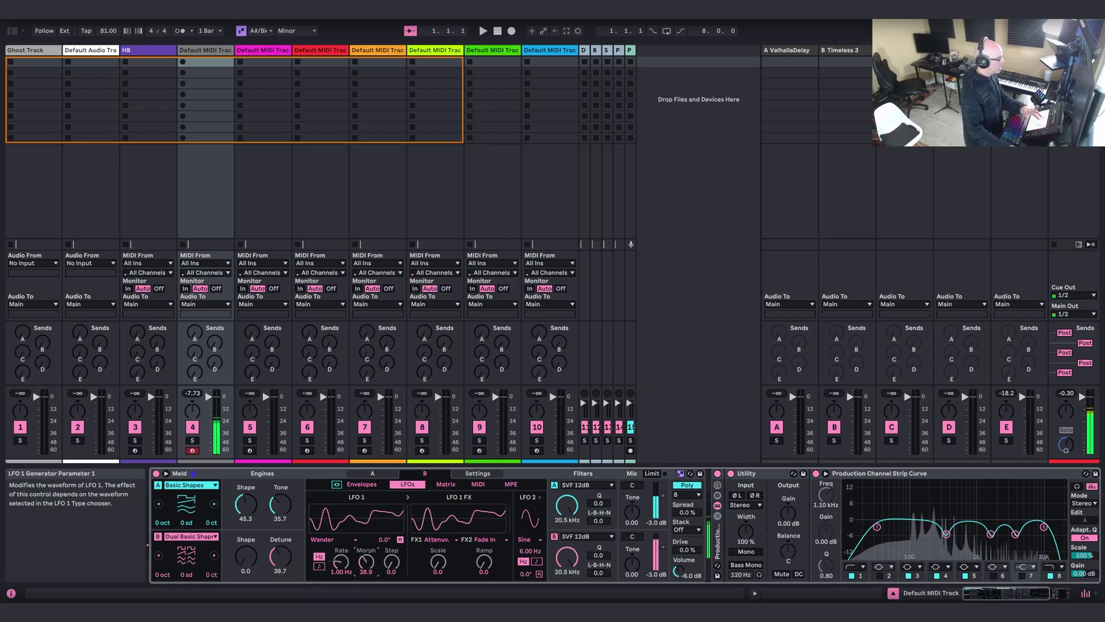
drag(366, 563, 347, 593)
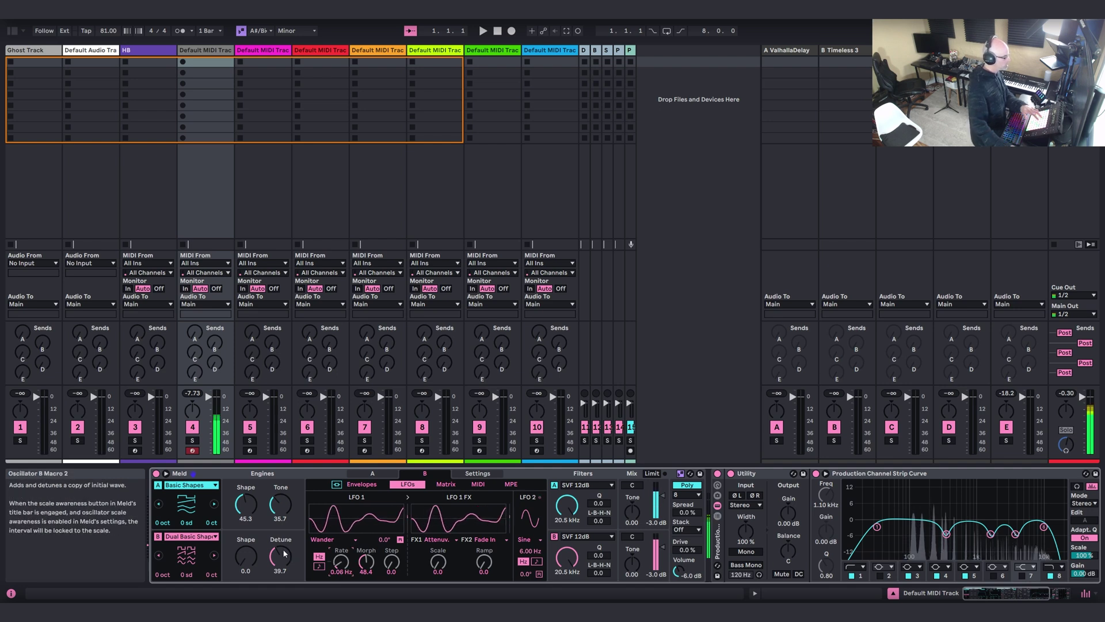
Modulate engine B's Osc Macro 2 from LFO 1 with an amount of 42, and set LFO 1's rate to about 0.28 Hz.
click(445, 485)
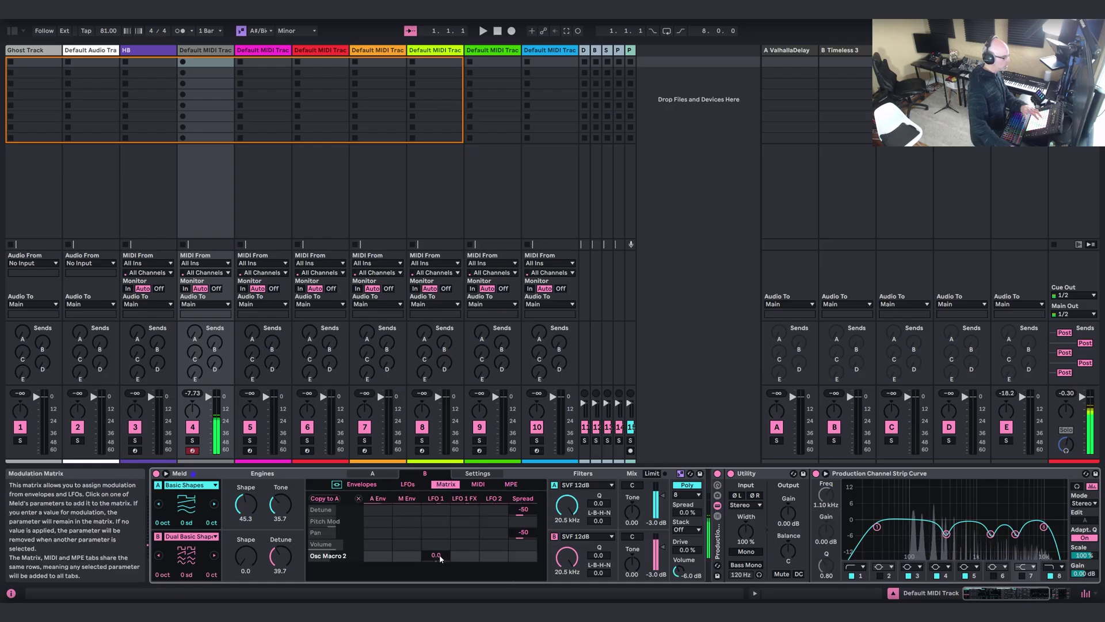
drag(439, 555, 439, 542)
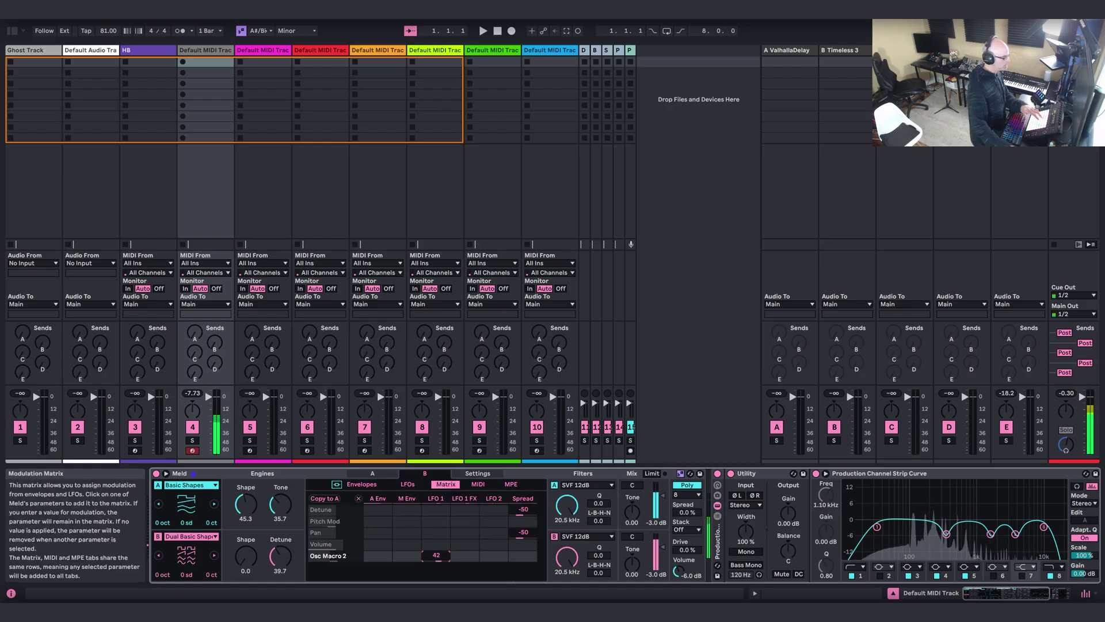
click(362, 484)
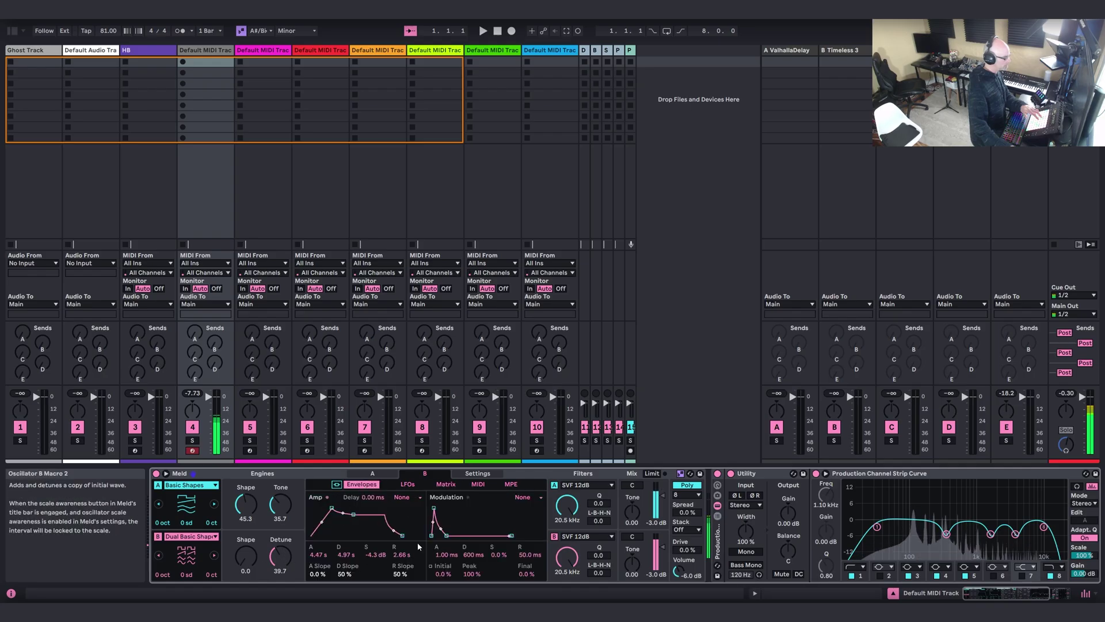
click(407, 484)
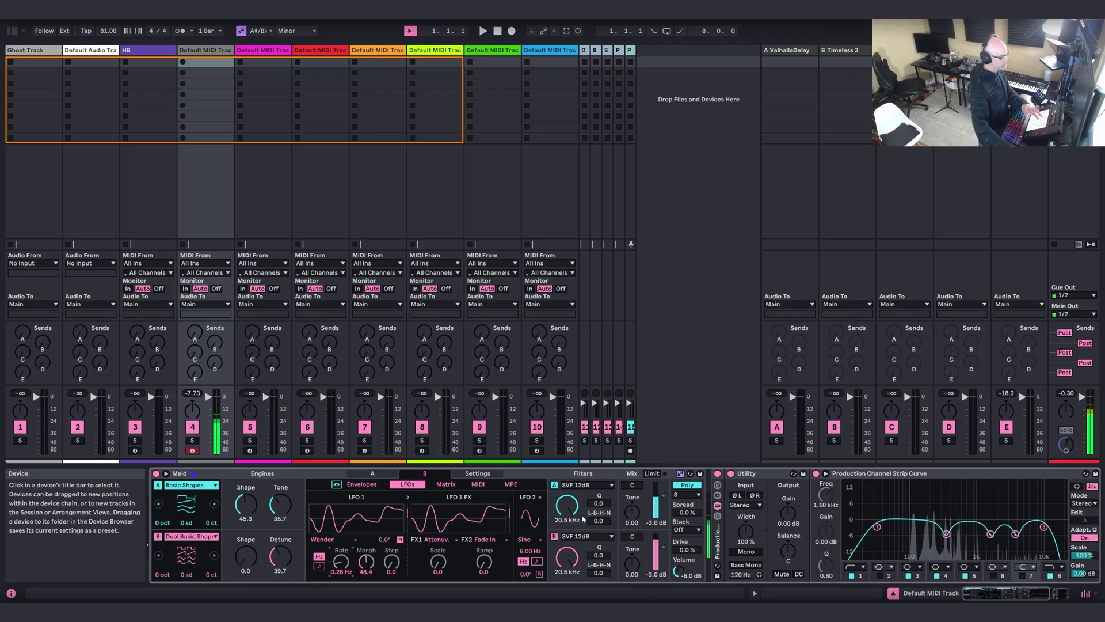
Set engine B's filter frequency to 890 Hz, modulate it from LFO 1 by 53, and set oscillator Shape to 31.7.
drag(572, 564, 571, 607)
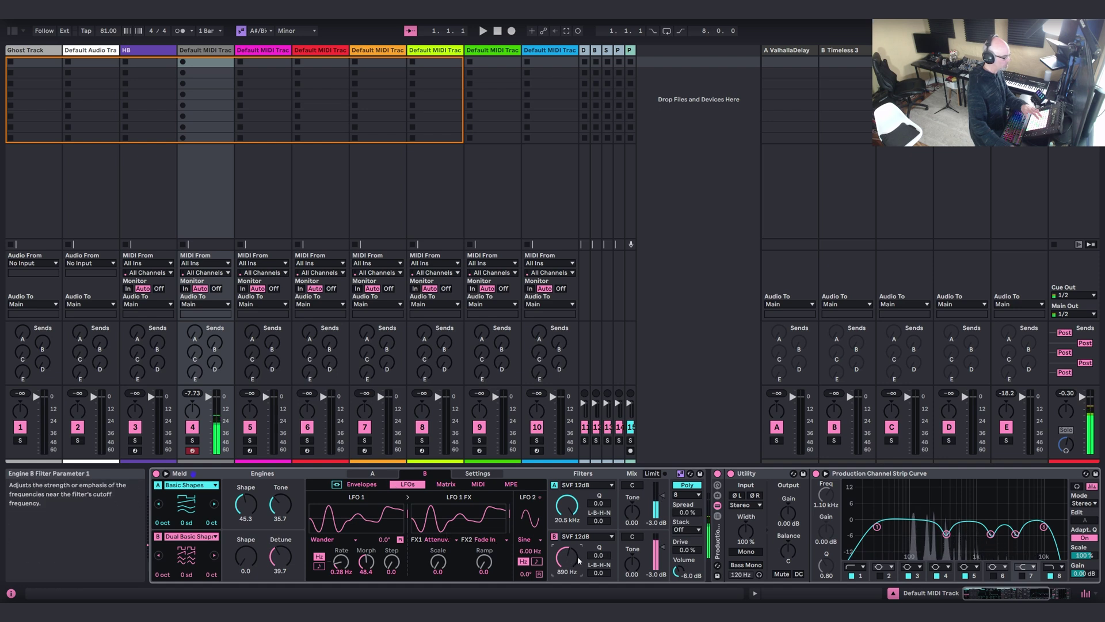
click(445, 485)
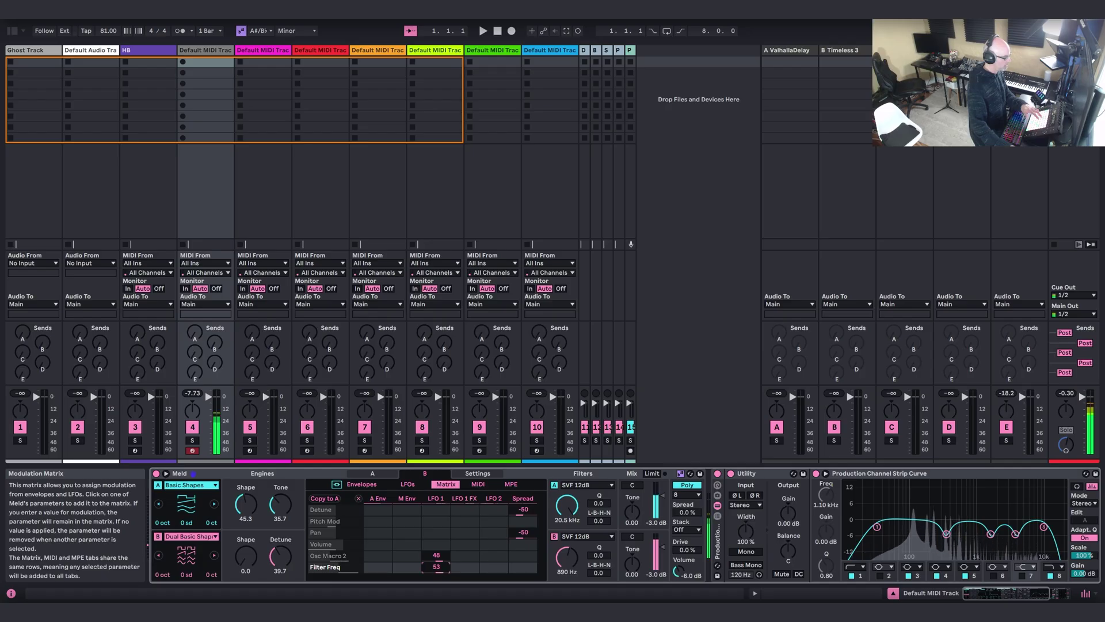
drag(251, 554, 251, 543)
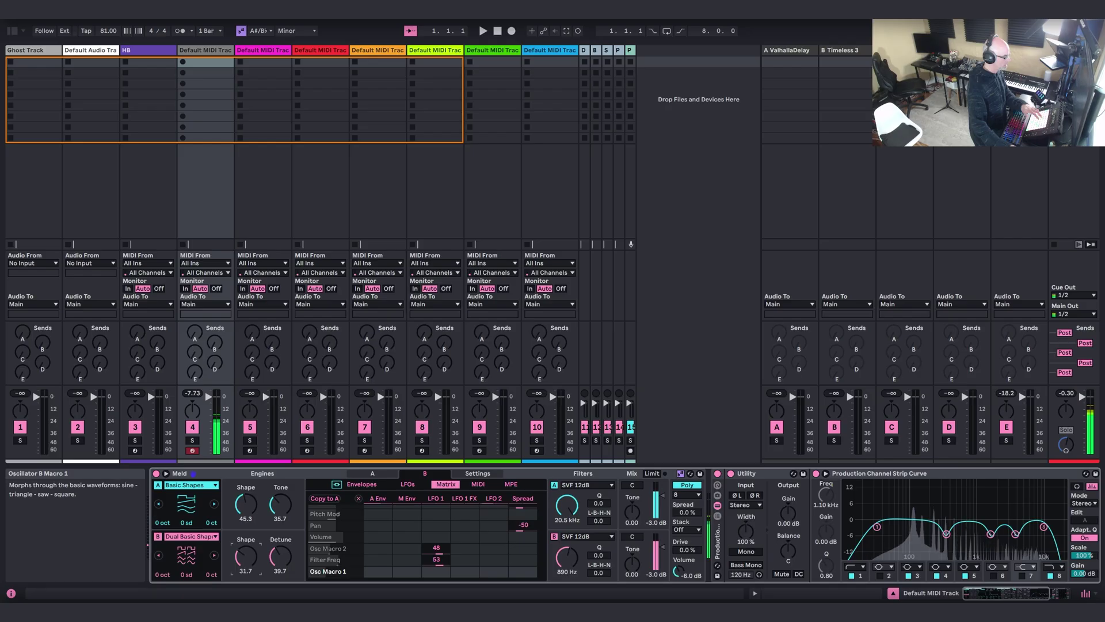
Process engine B's LFO 1 with Quantizer at 83.3 and Skew Unipolar at 29.4, and modulate Osc Macro 1 from LFO 1 FX by 45.
click(408, 484)
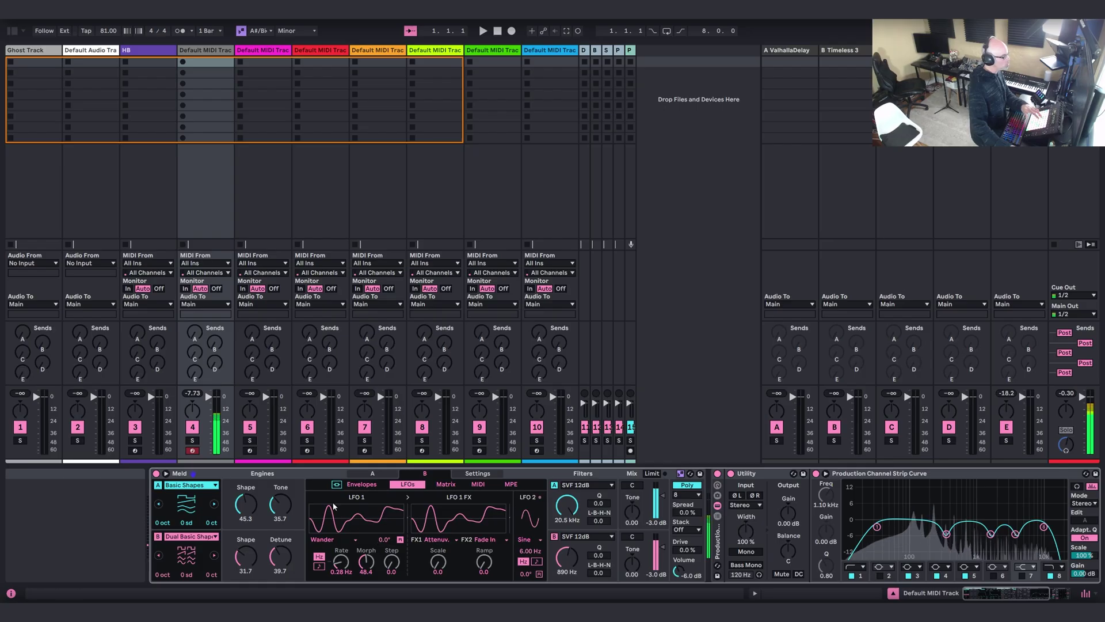
click(446, 542)
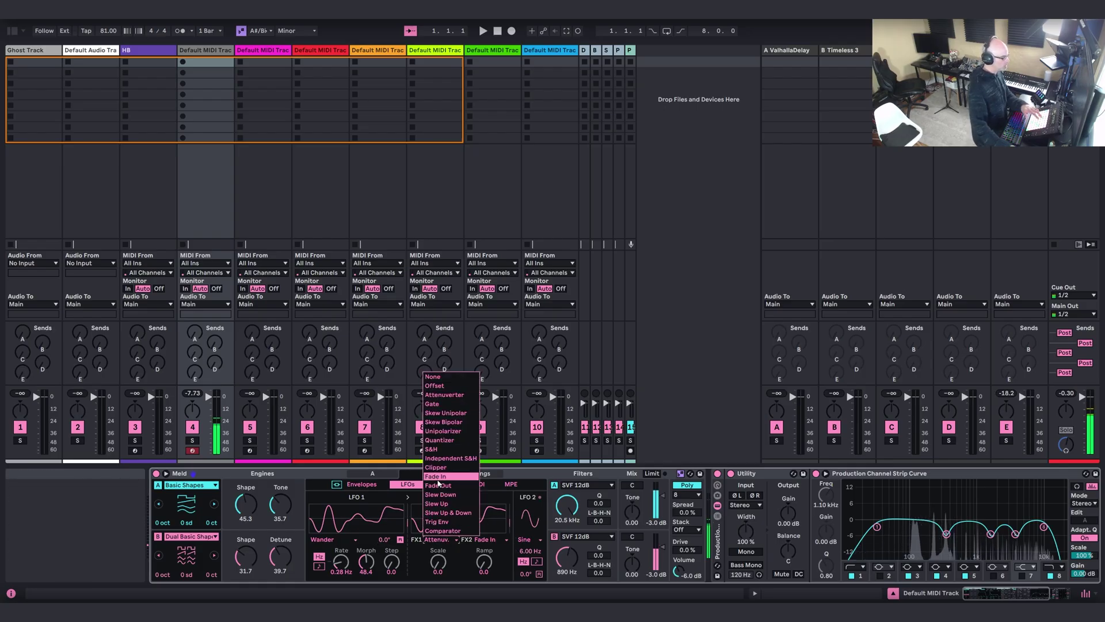
click(443, 440)
click(486, 539)
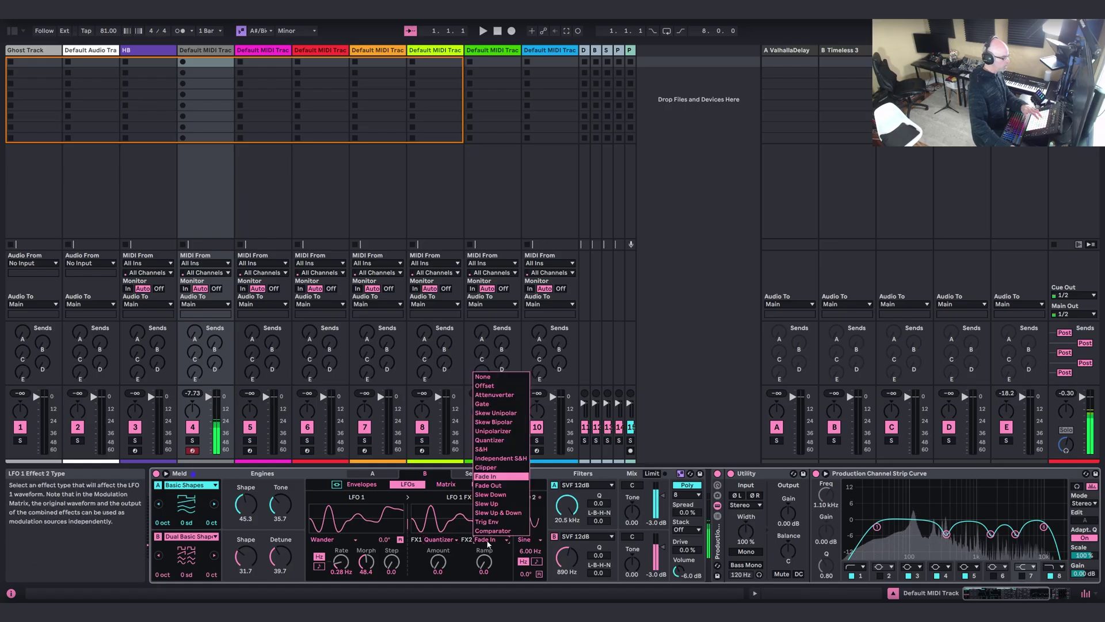
click(493, 413)
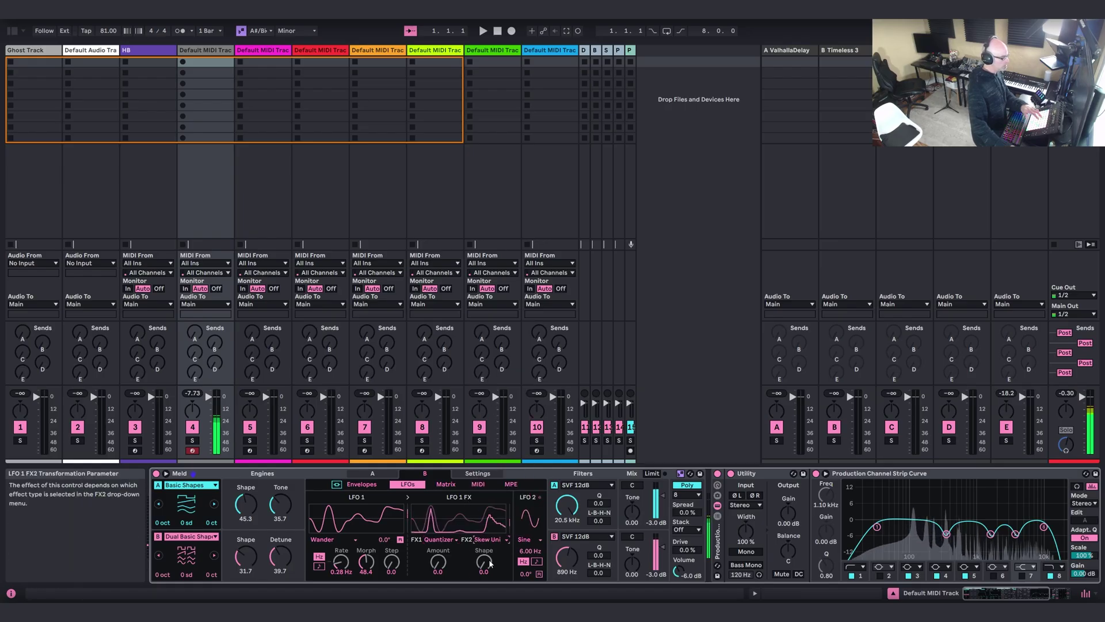
drag(438, 564, 439, 566)
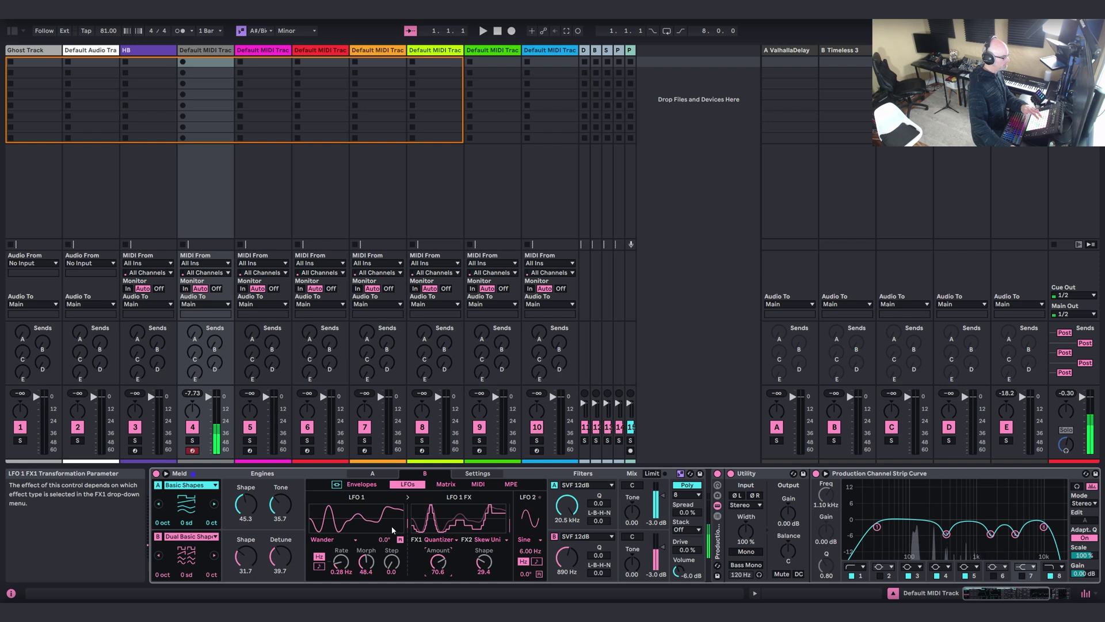
drag(438, 563, 439, 553)
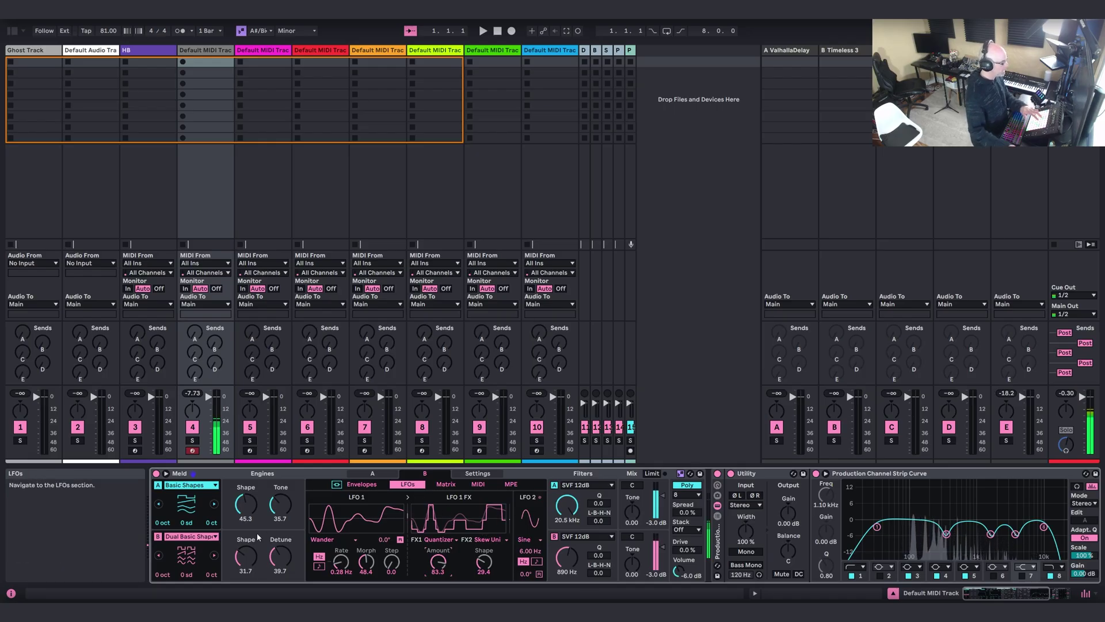
click(446, 484)
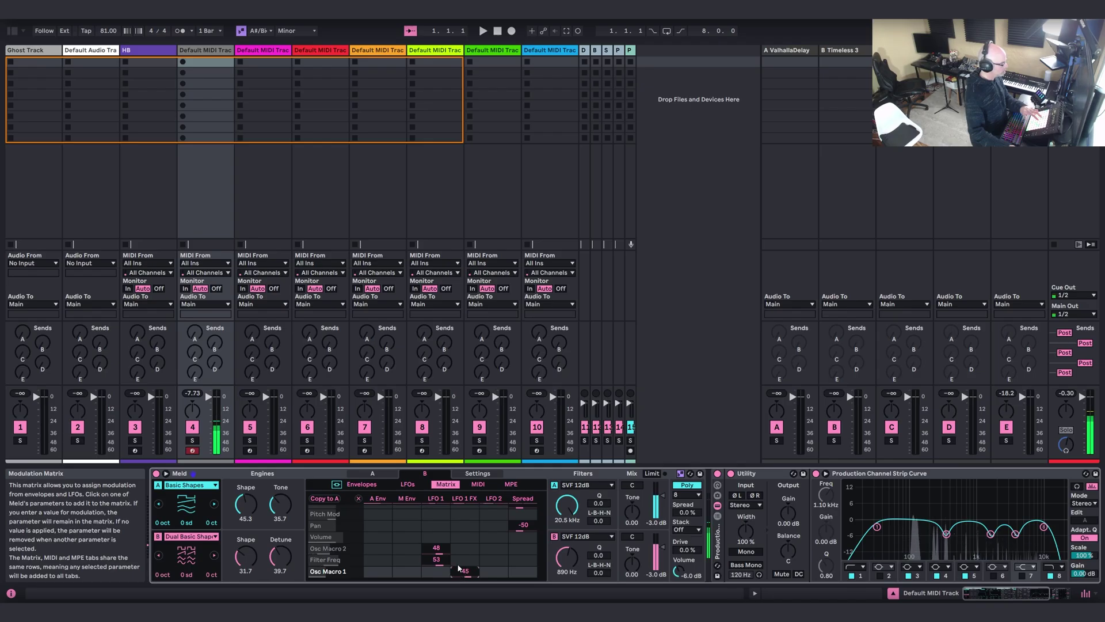
Set engine A's filter frequency to 2.83 kHz and its LFO 1 to Pulsate with rate 0.06 Hz, Chance 63.5 and Length 0.0.
click(408, 484)
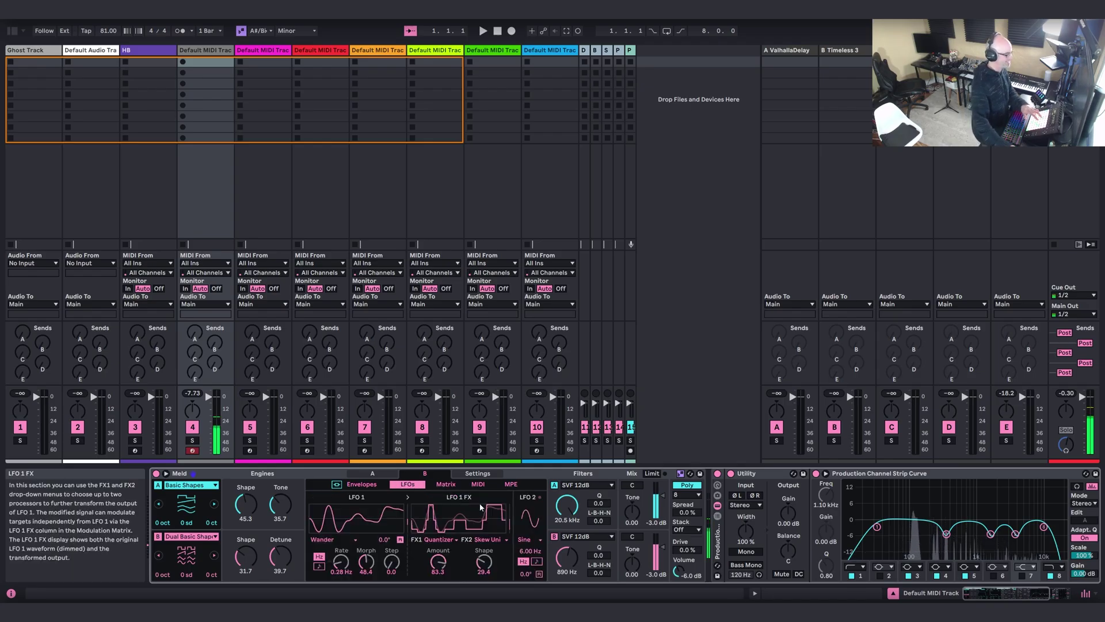
drag(564, 502, 564, 521)
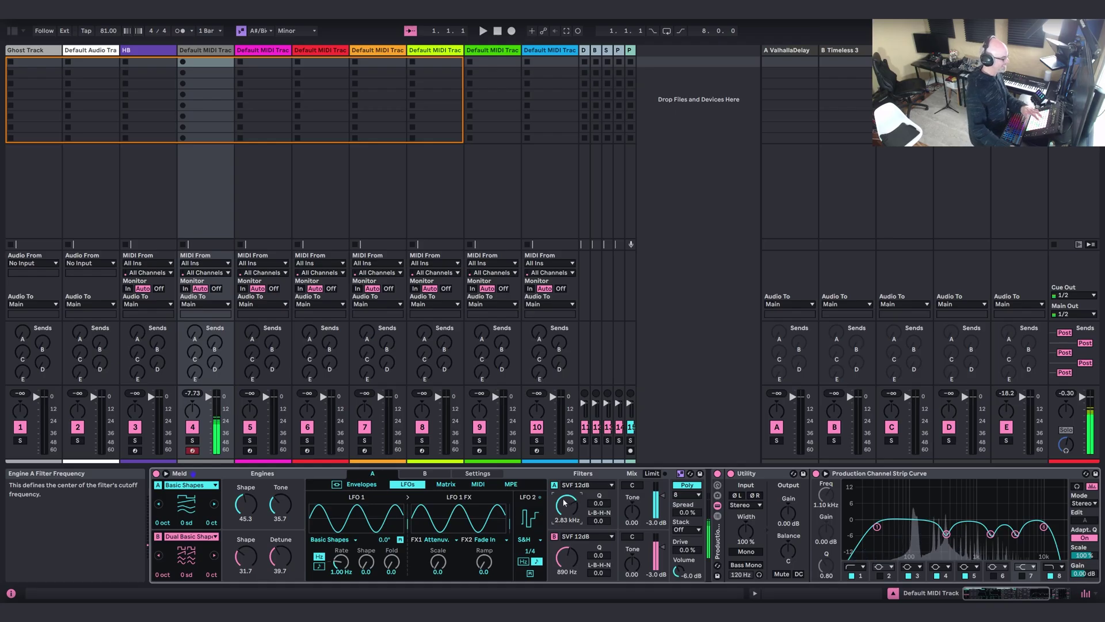
click(331, 540)
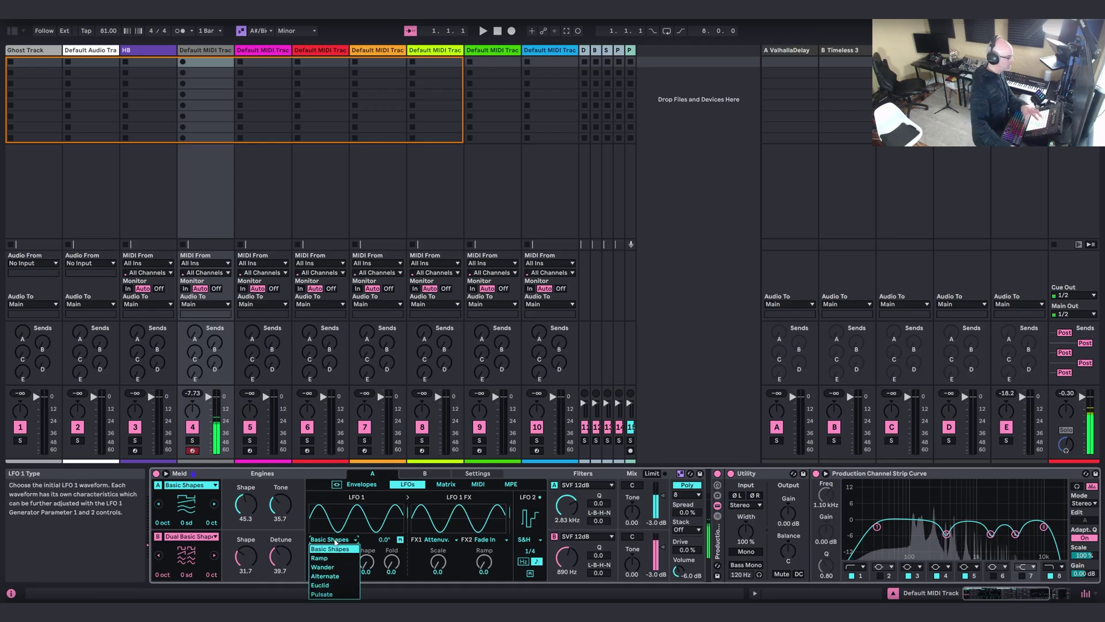
click(343, 595)
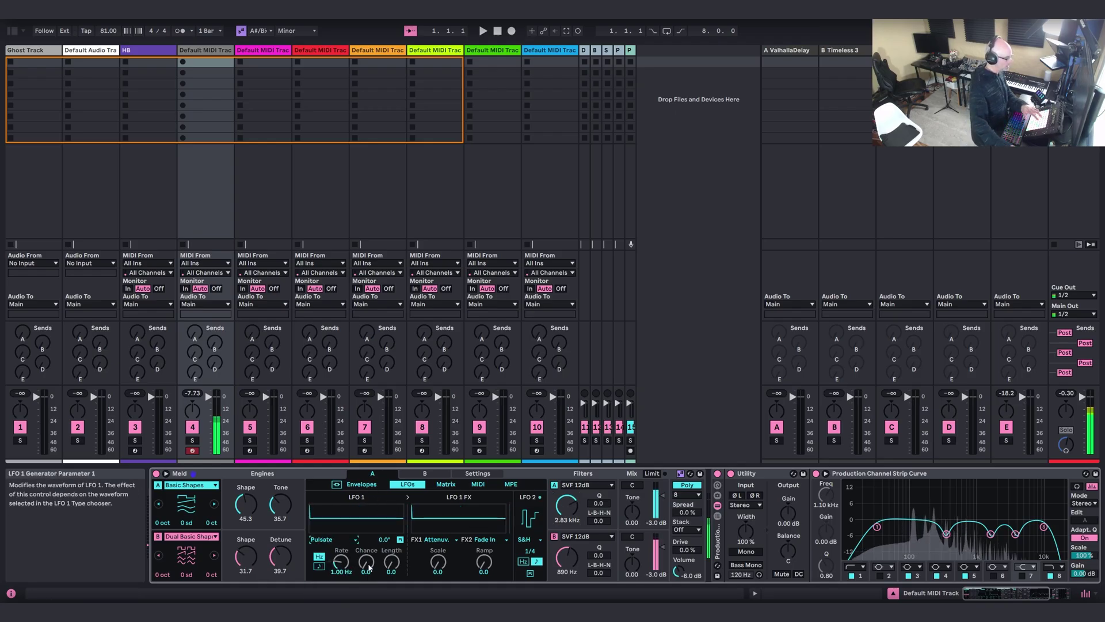
drag(366, 567, 341, 560)
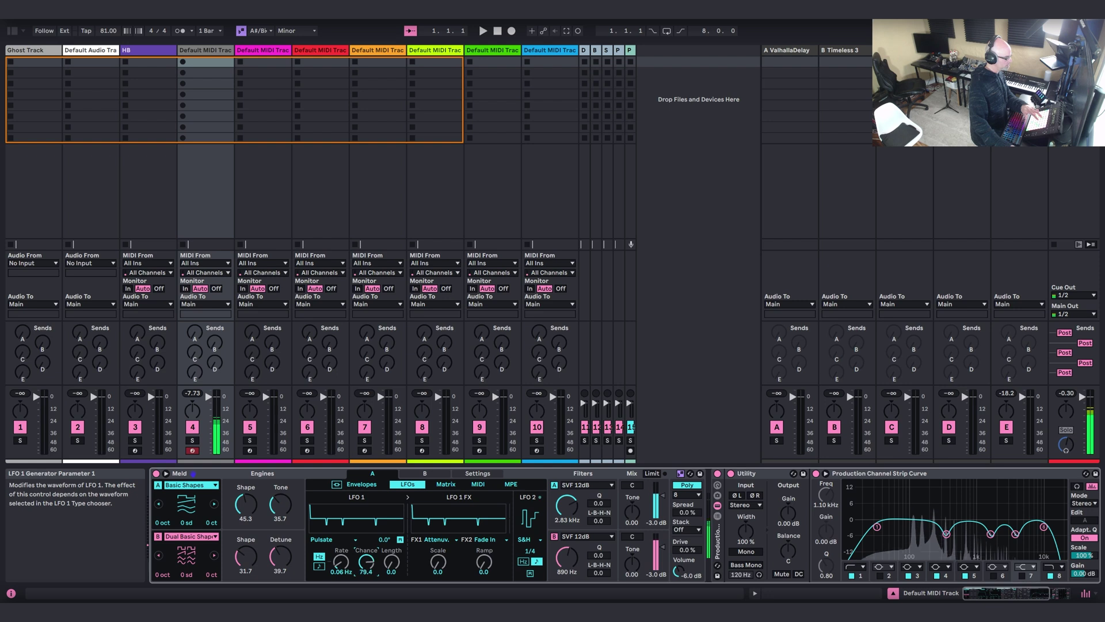
drag(366, 562, 392, 555)
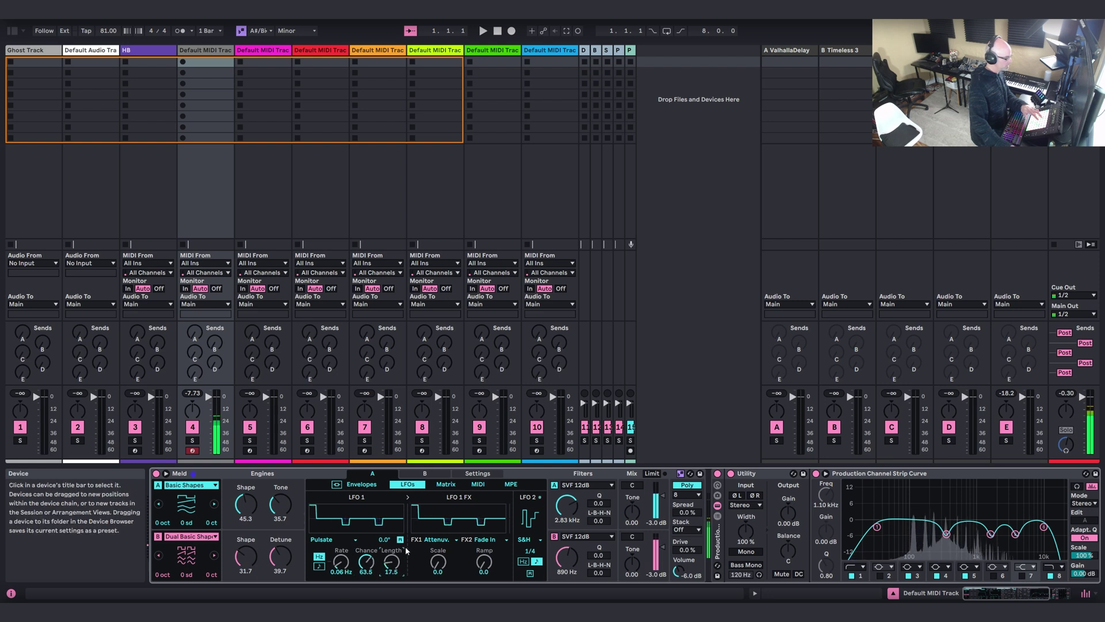
key(Delete)
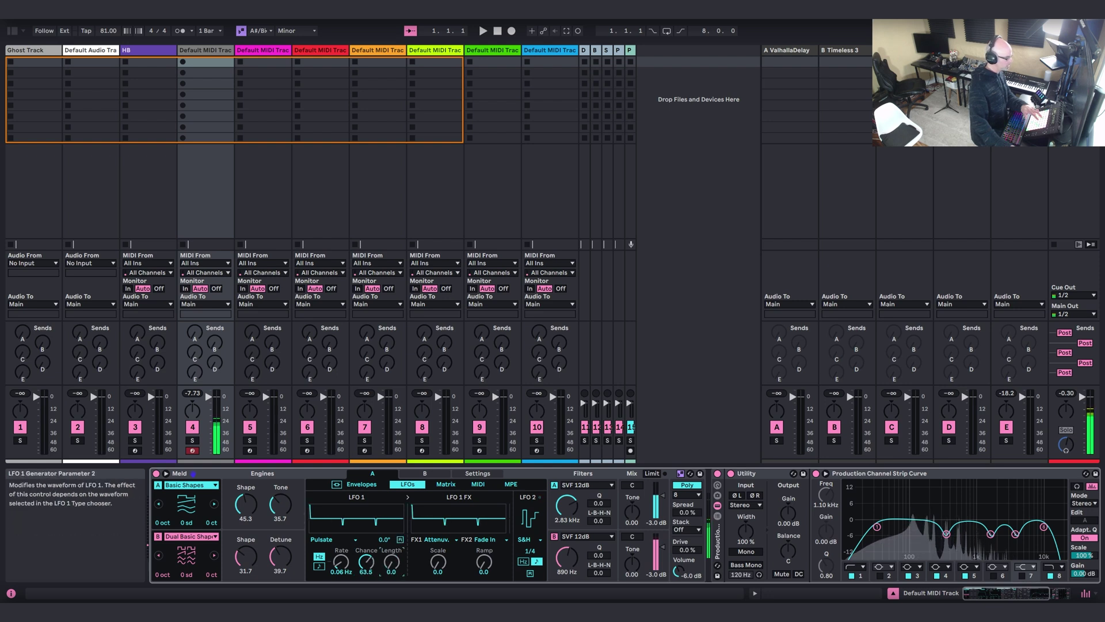
Modulate engine A's Osc Macro 1 from LFO 1 by 41, and set that LFO's rate to 0.04 Hz and Length to 23.0.
mouse_move(342, 559)
mouse_down()
mouse_move(342, 532)
mouse_move(342, 560)
mouse_up()
click(246, 504)
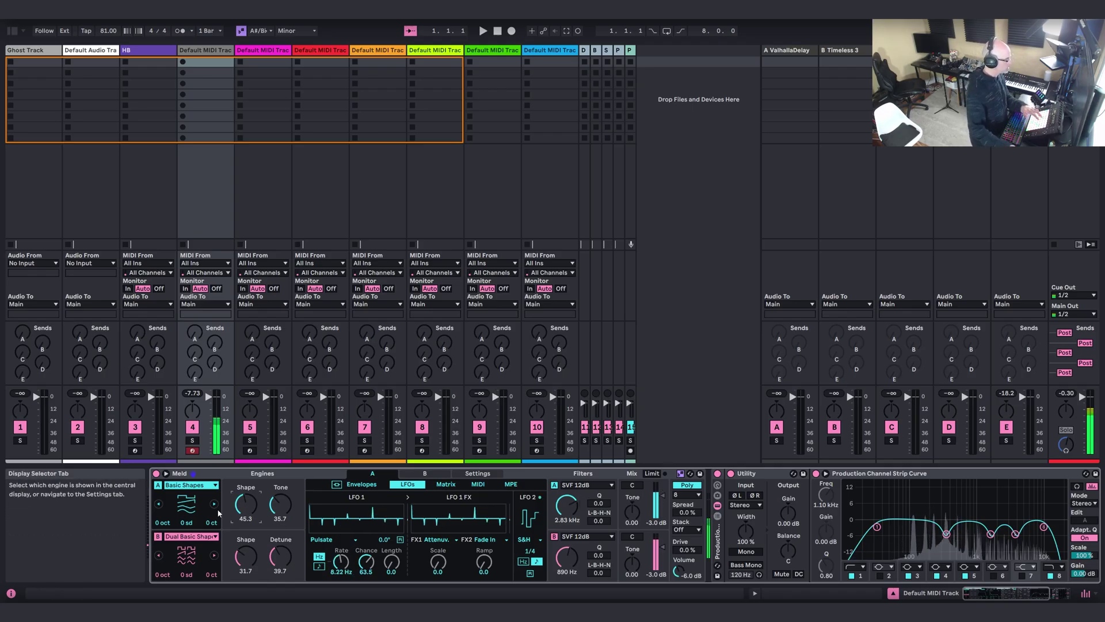
click(445, 486)
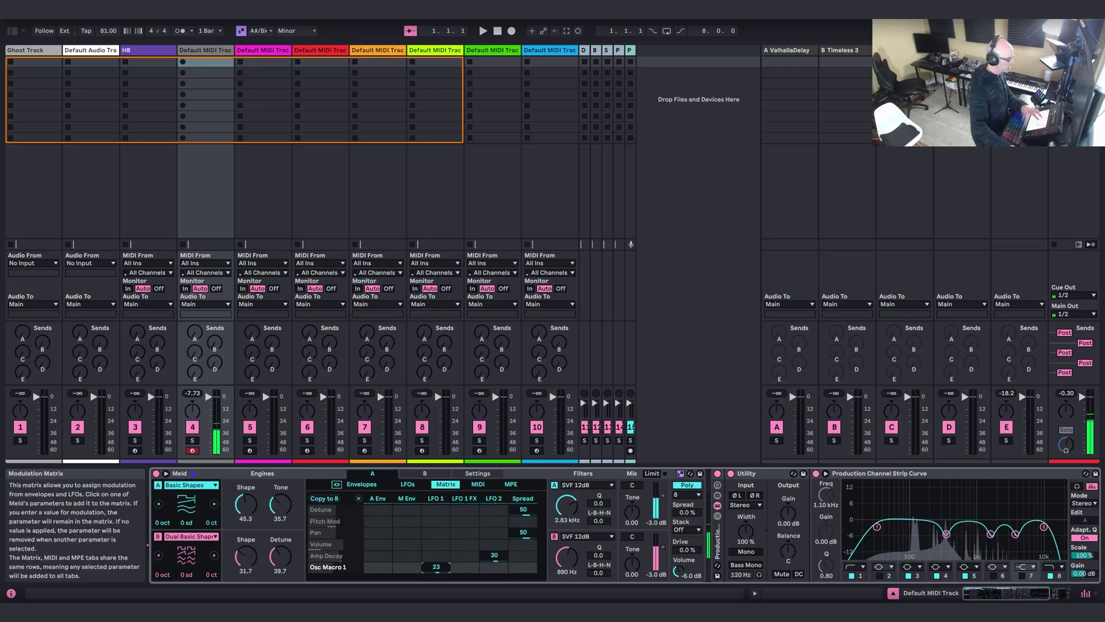
click(409, 485)
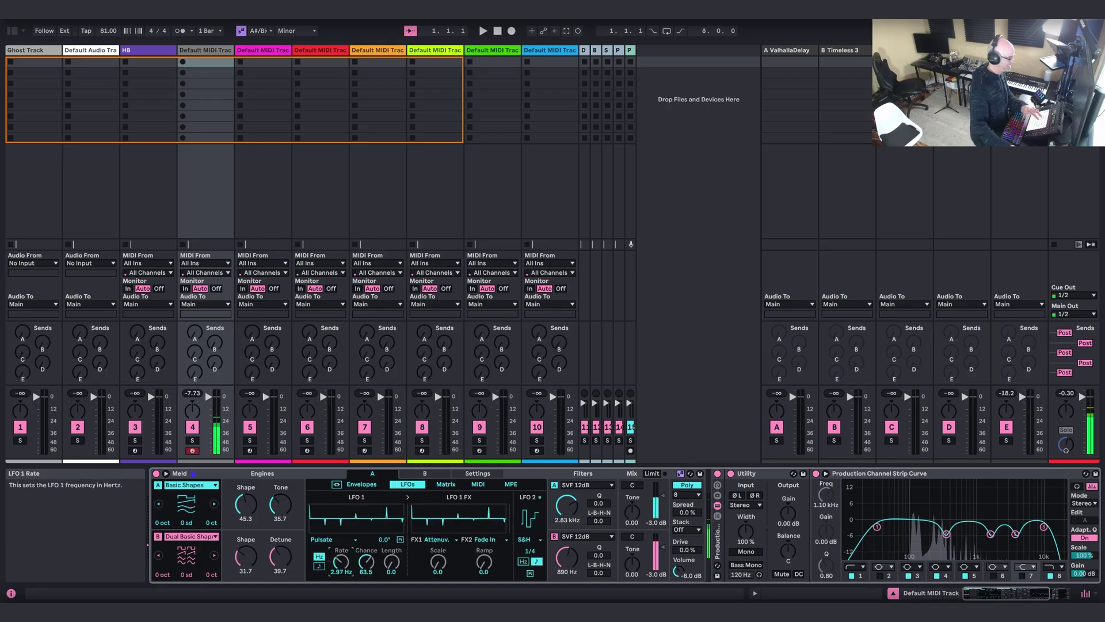
drag(341, 561, 341, 593)
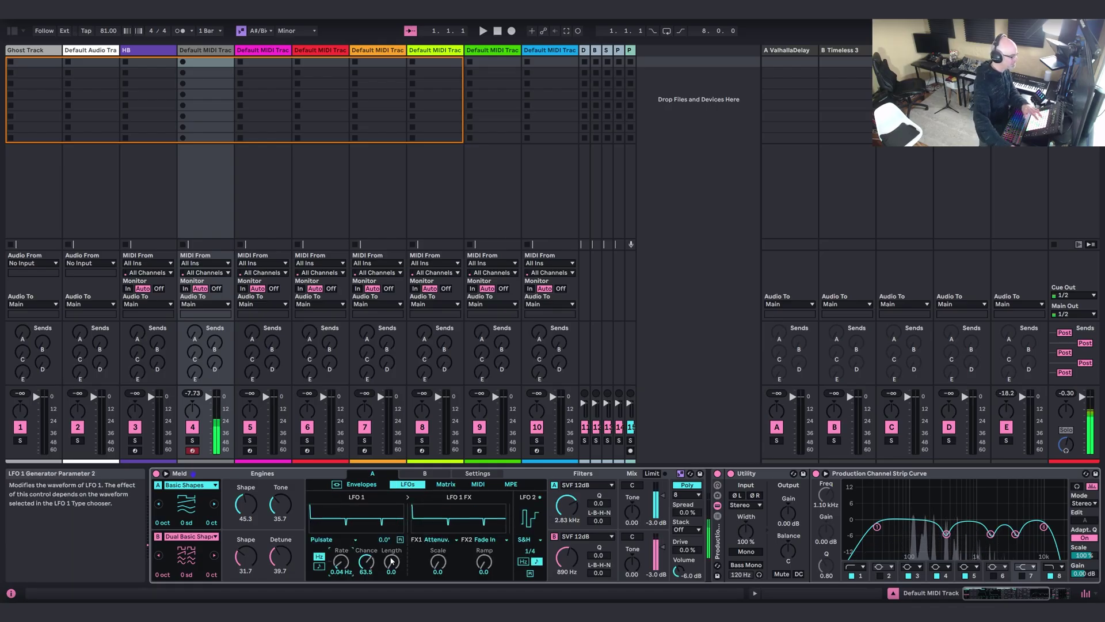
mouse_move(391, 563)
mouse_down()
mouse_move(391, 544)
mouse_move(392, 555)
mouse_up()
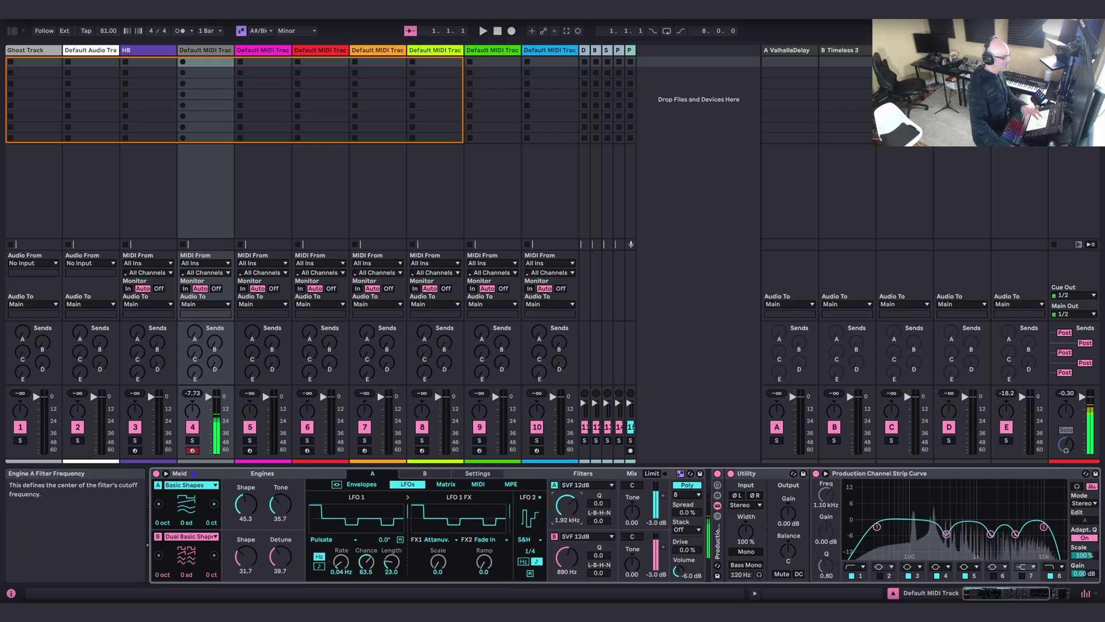
Set engine A's filter frequency to 890 Hz and LFO 1's effects to Gate with Time 32.5 and Fade In with Ramp 34.1.
drag(566, 505, 567, 518)
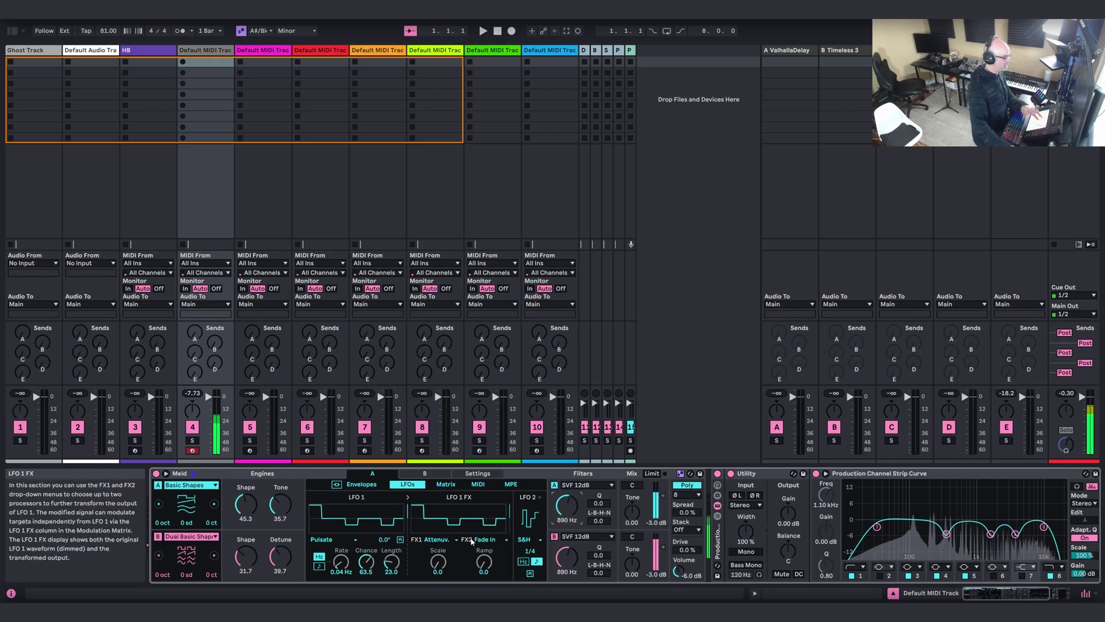
click(437, 539)
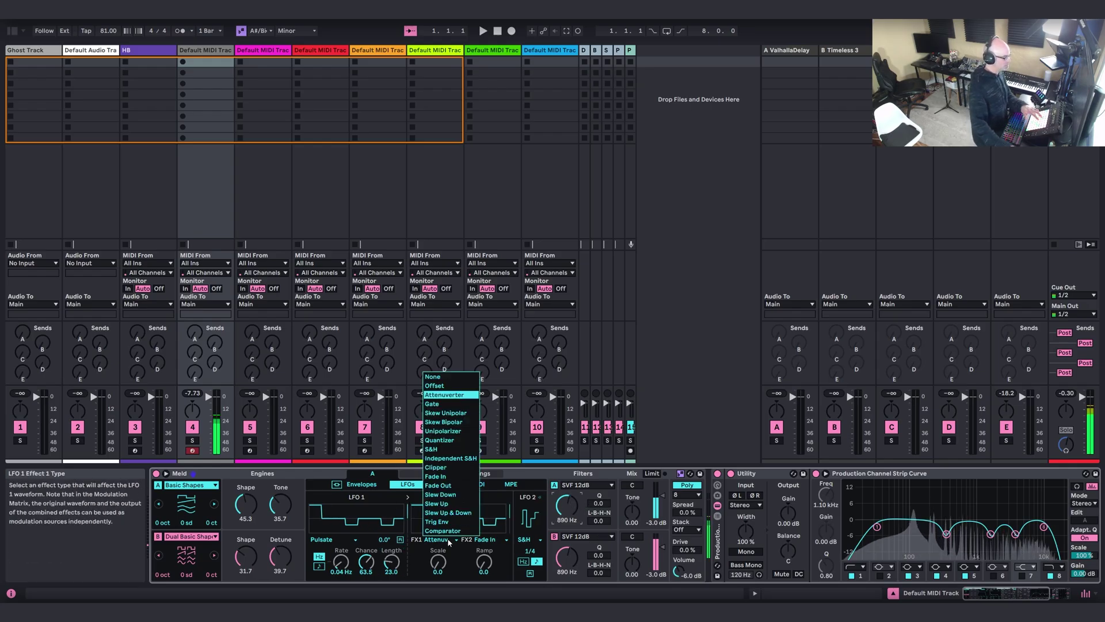
click(442, 403)
drag(439, 561, 481, 556)
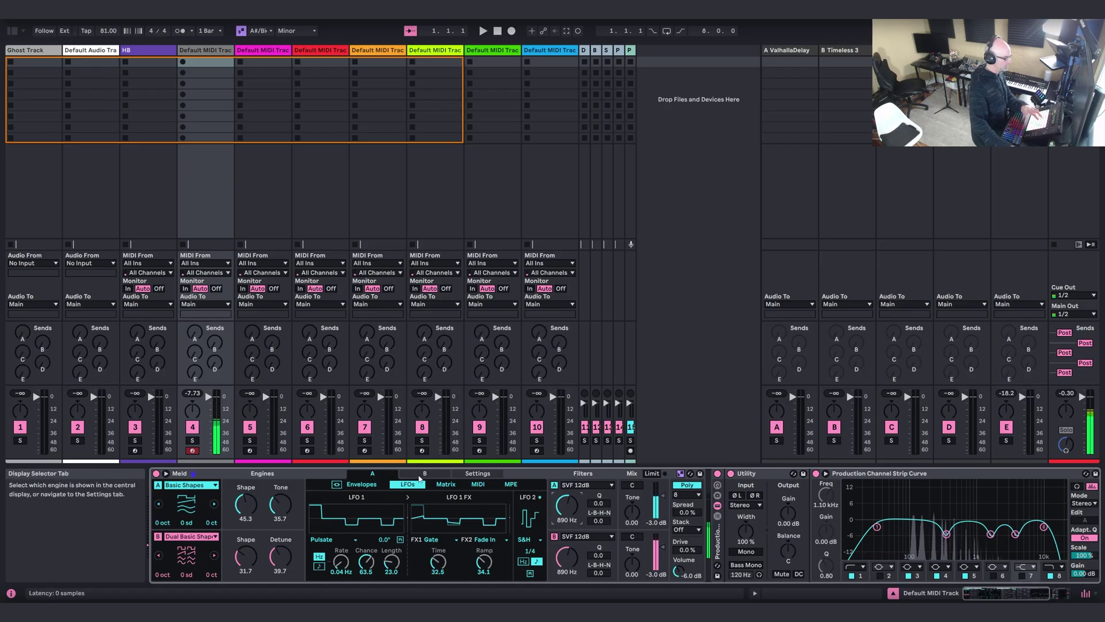
Modulate engine A's Filter Freq from LFO 1 FX with an amount of 55.
click(439, 483)
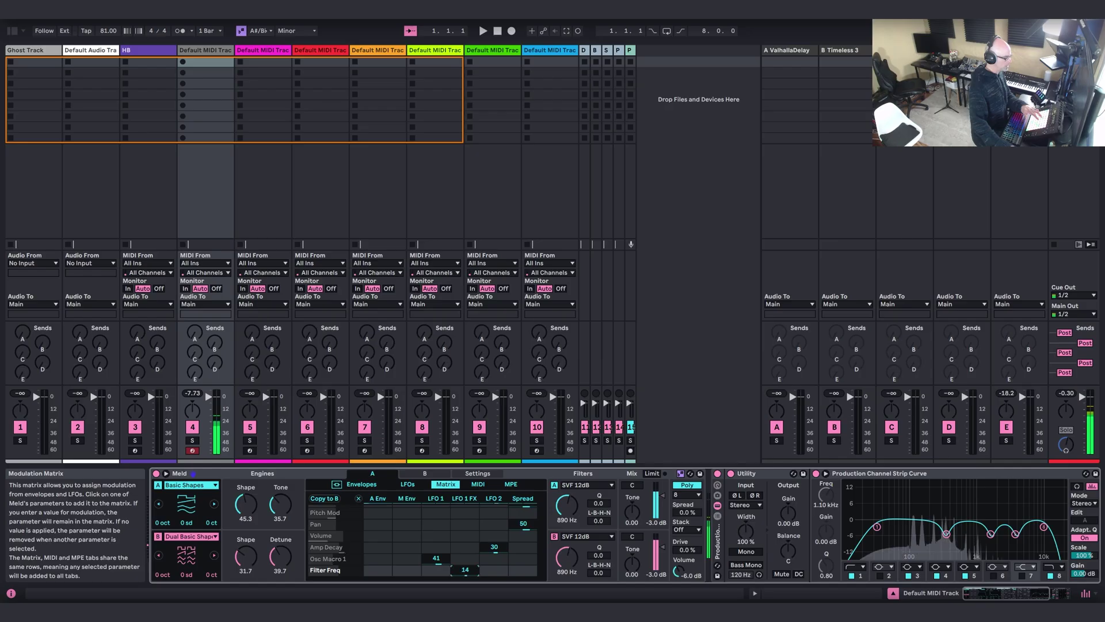
drag(465, 569, 422, 485)
click(408, 484)
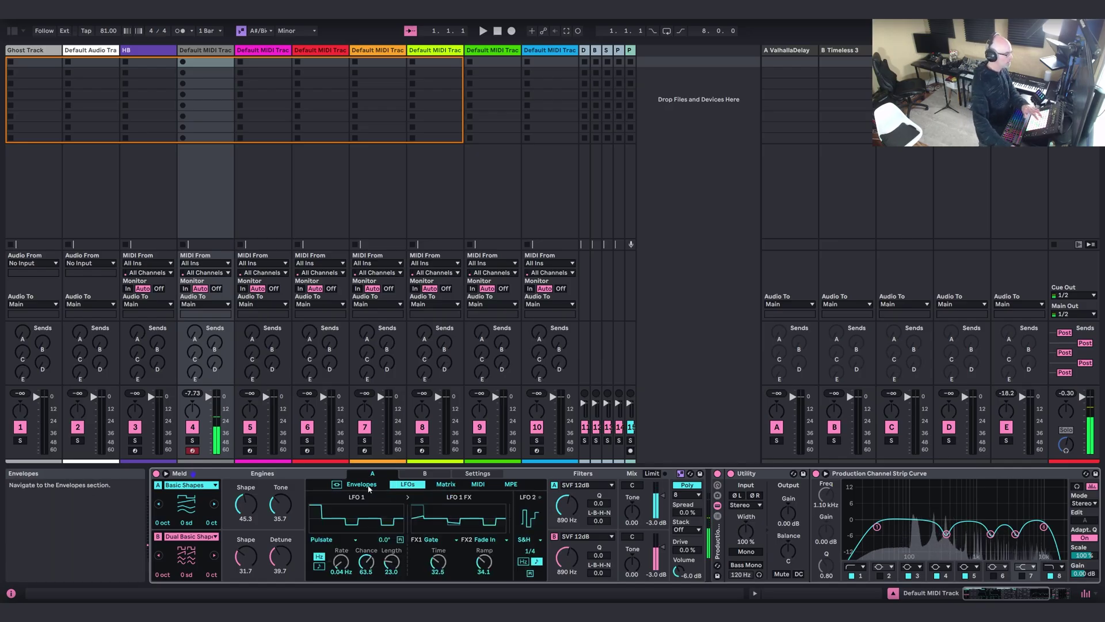
Review engine A's envelopes and both engines' expanded modulation matrices, including the cross modulation sources.
click(361, 484)
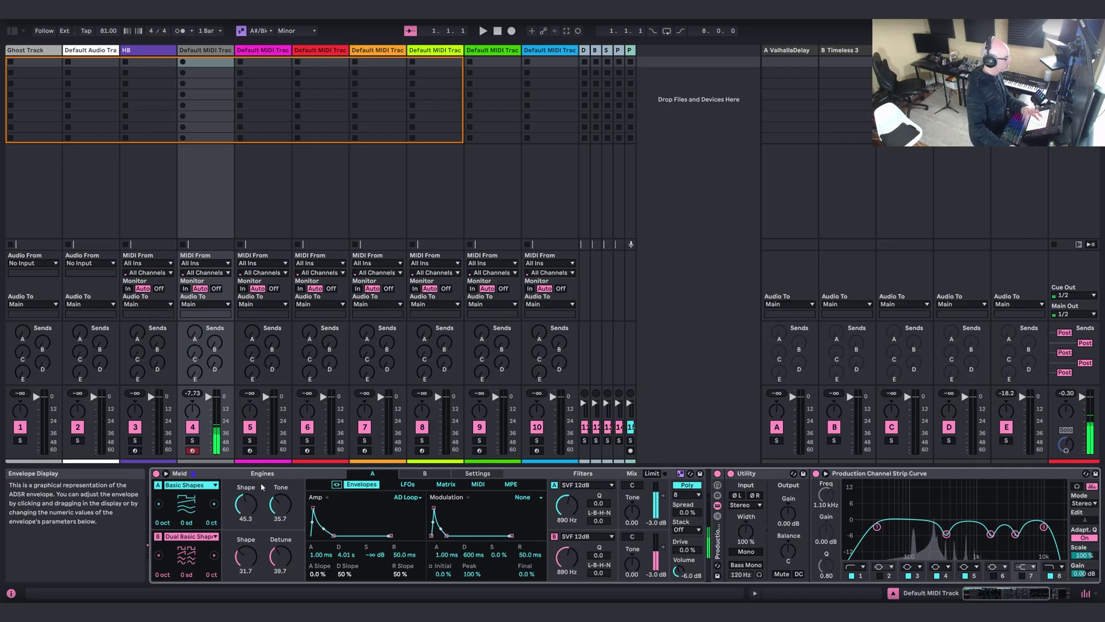
click(166, 475)
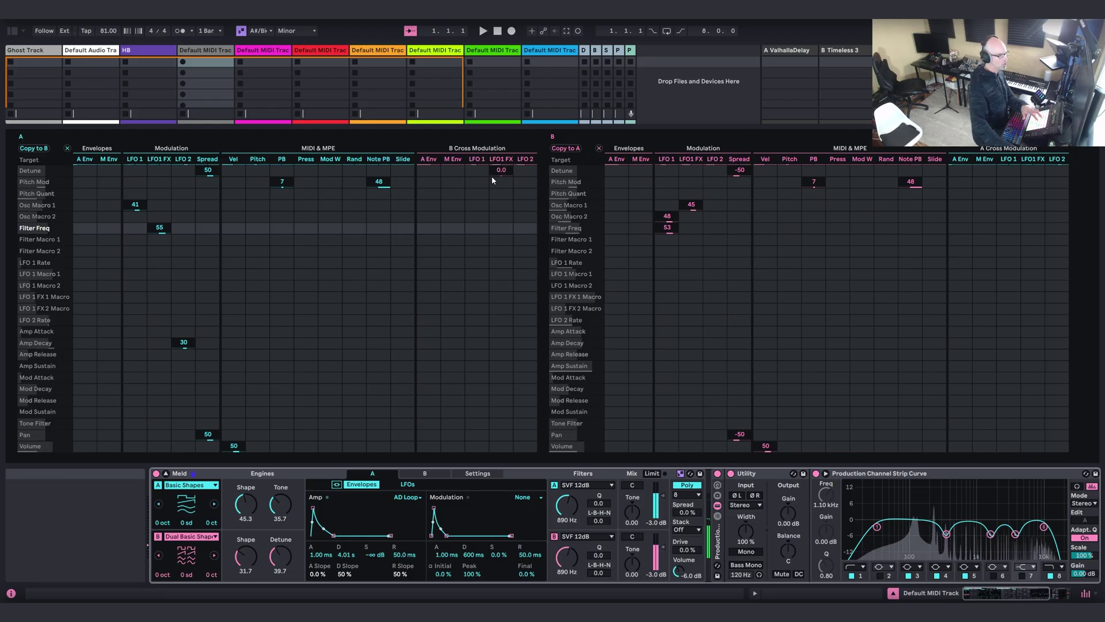
click(167, 476)
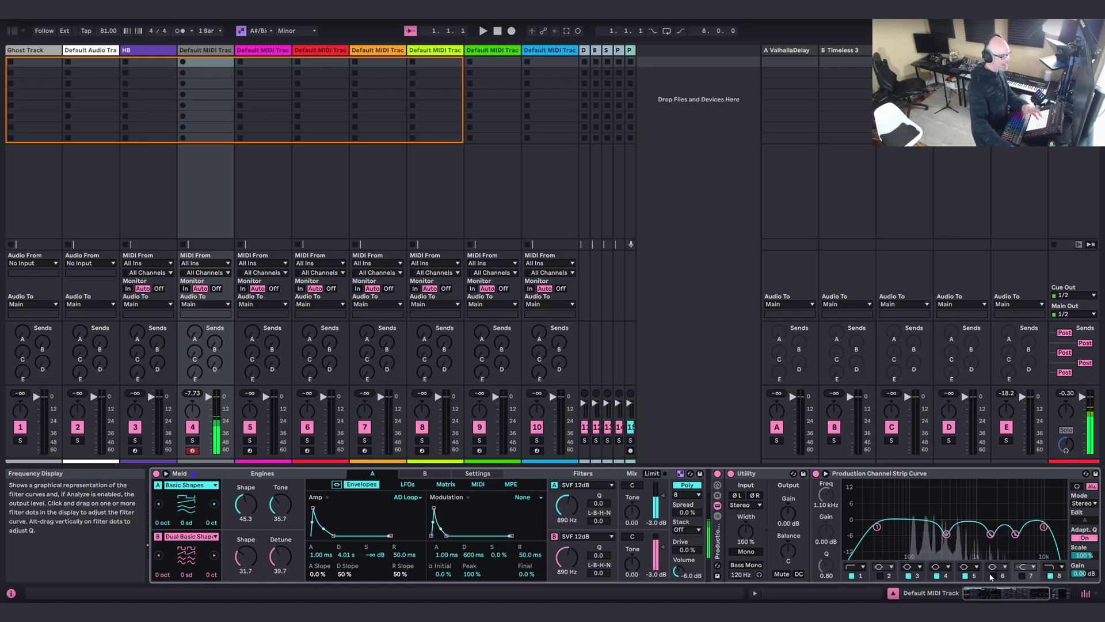
Add ValhallaDelay from the Effects collection to the end of the Meld track's device chain and hide the browser.
scroll(991, 577, right, 3)
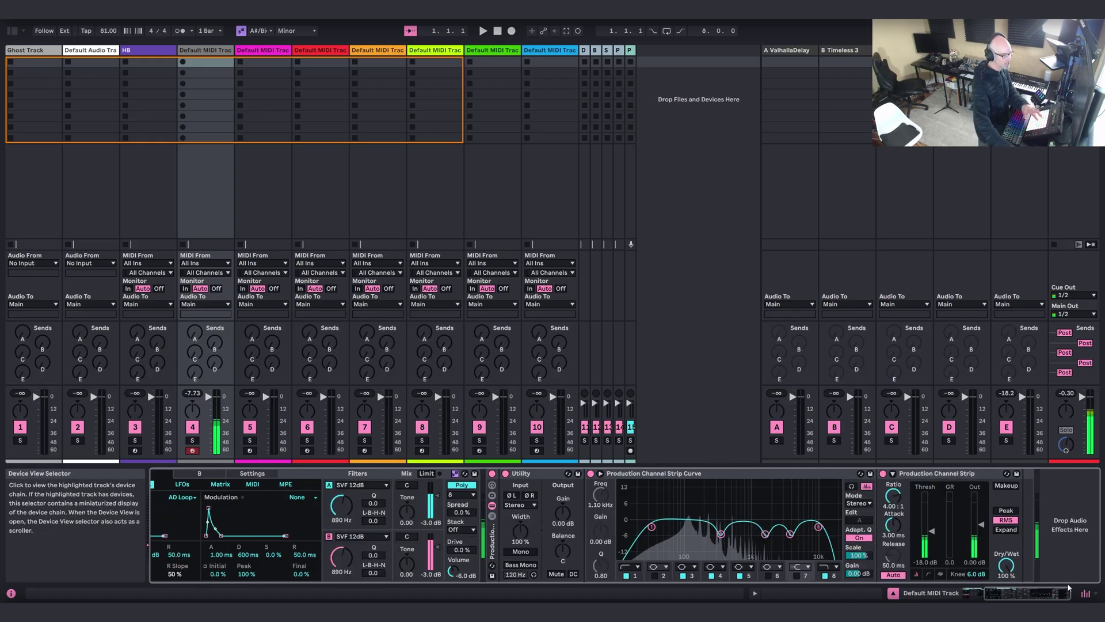
click(12, 31)
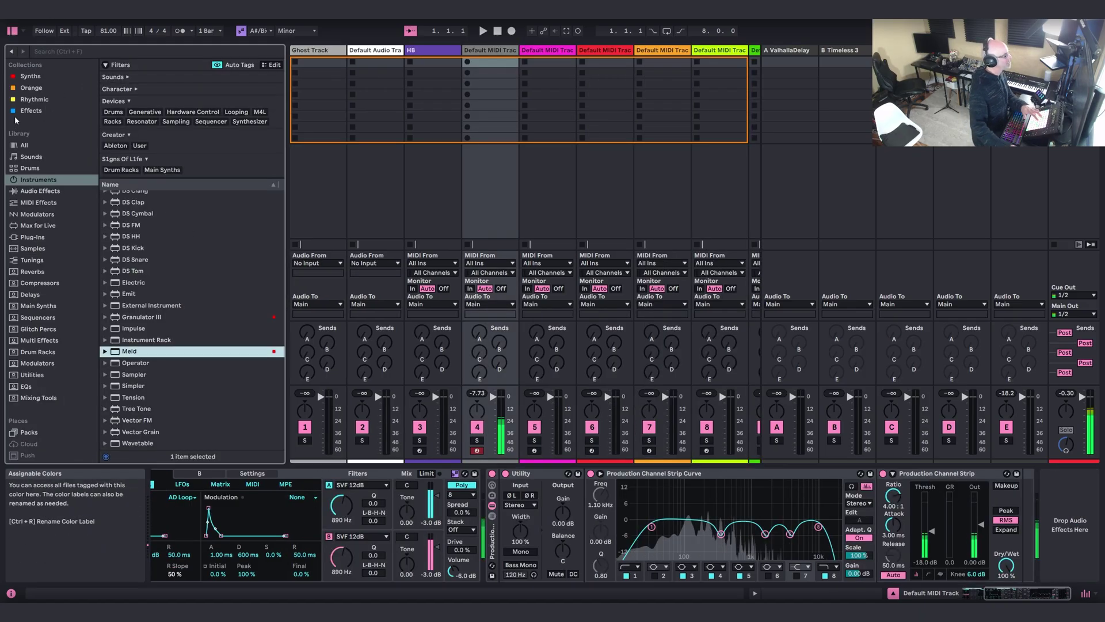
click(29, 110)
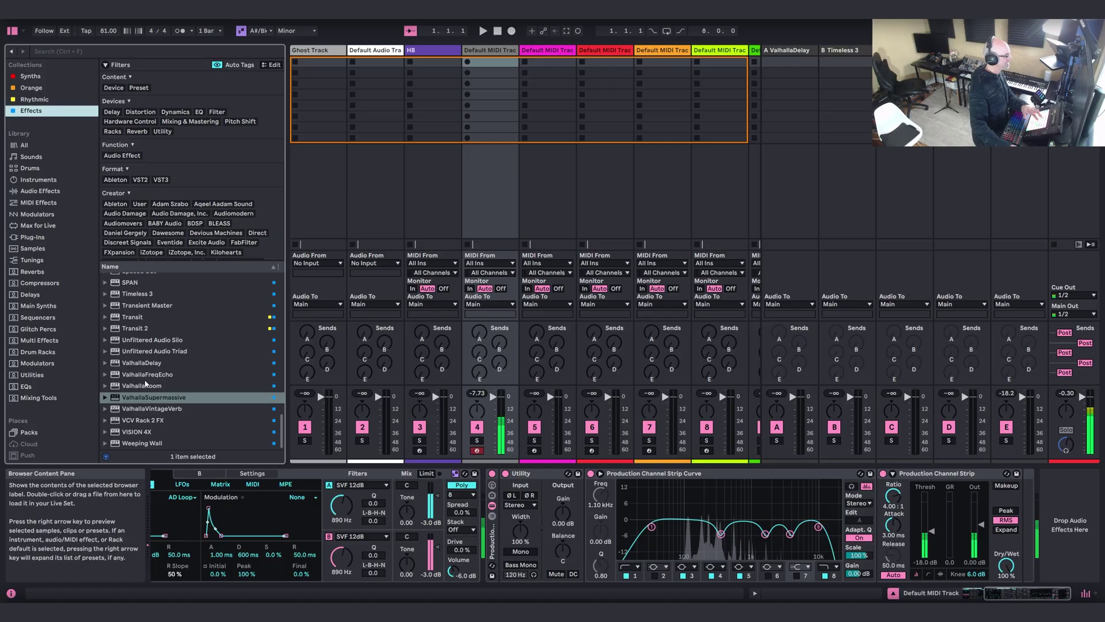
double_click(141, 363)
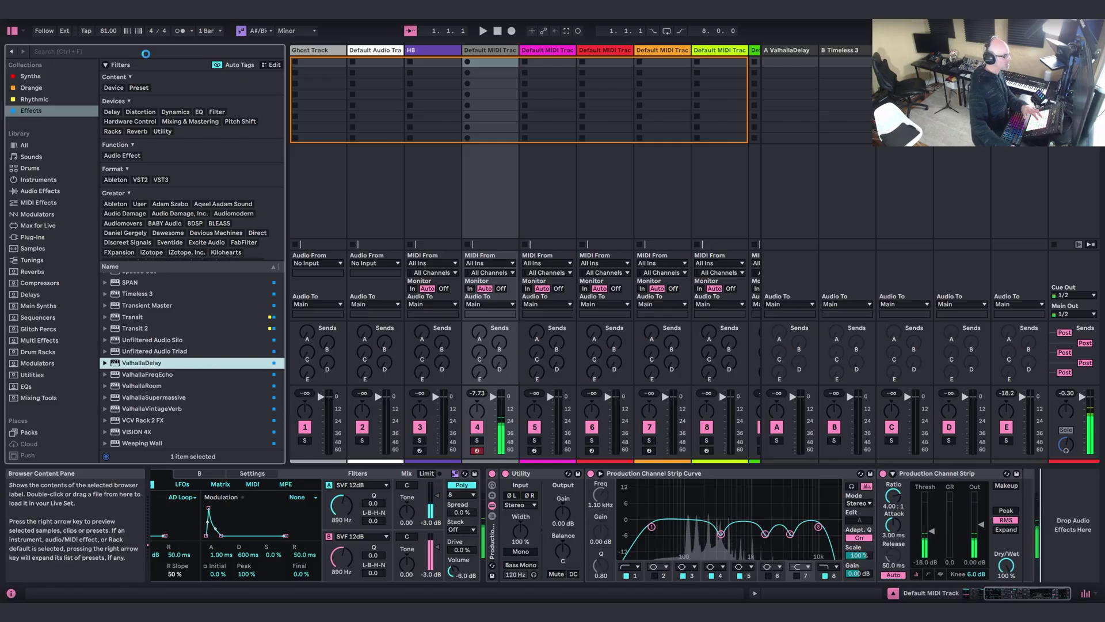
key(ctrl+alt+b)
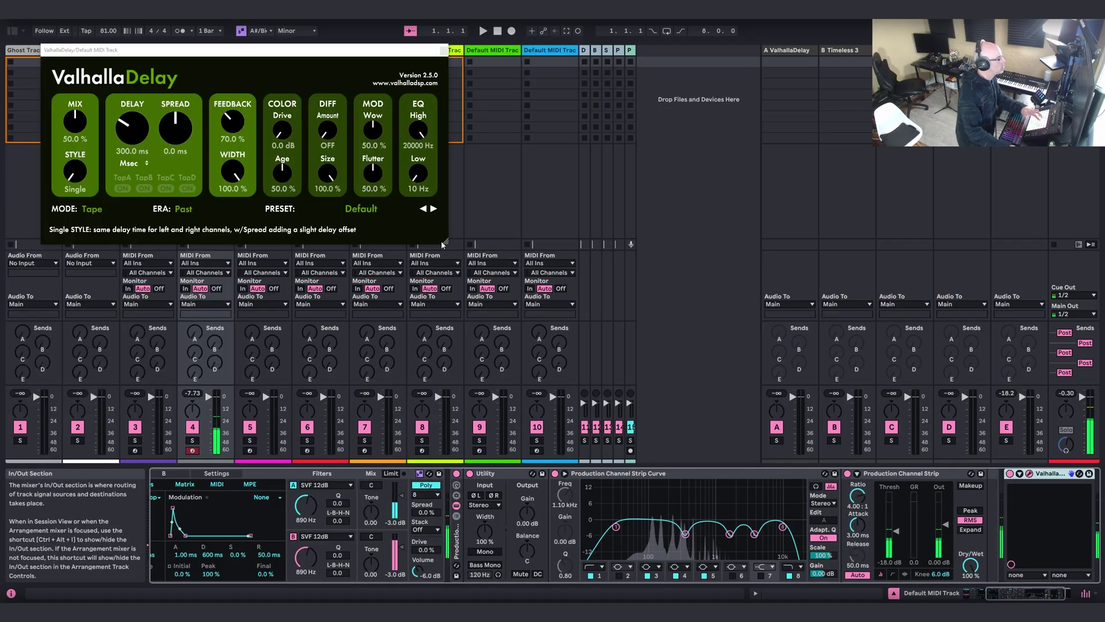
Enlarge and reposition the ValhallaDelay window, load the TIME - Chrome Dust preset from Remote Vision - Sequenced Cinematics, and set Mix to 35.2 %.
drag(443, 244, 751, 383)
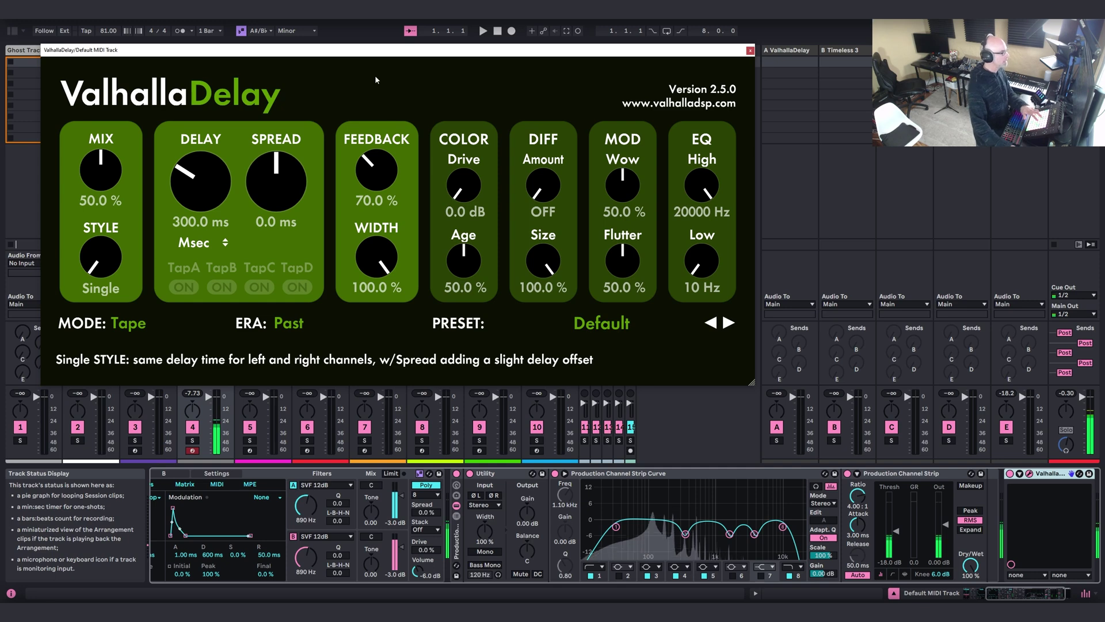
drag(375, 50, 465, 132)
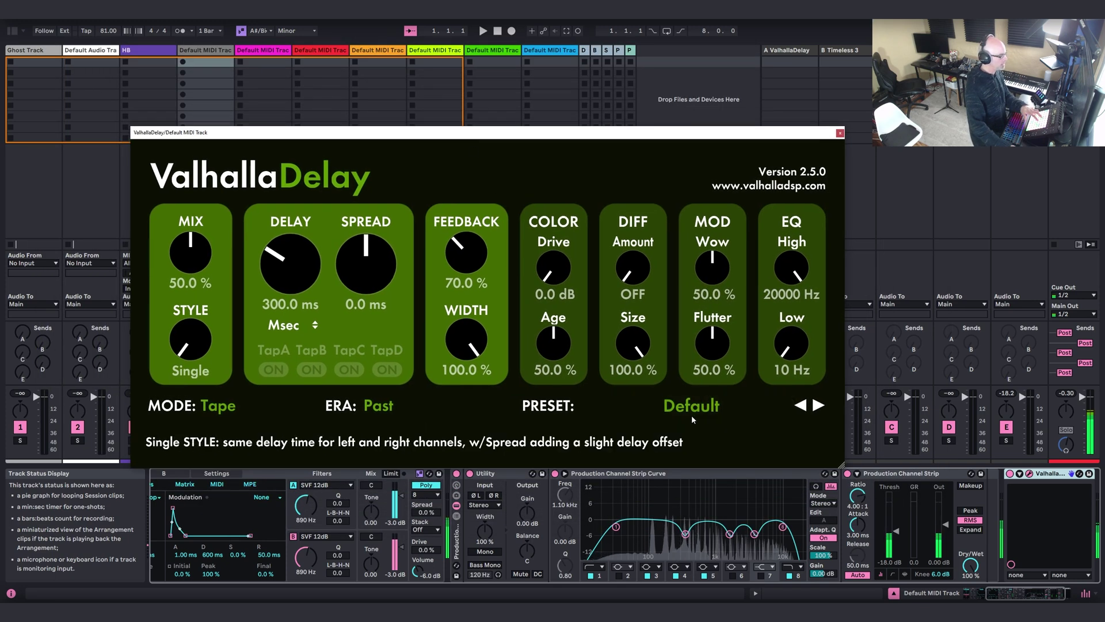
click(692, 415)
mouse_move(662, 210)
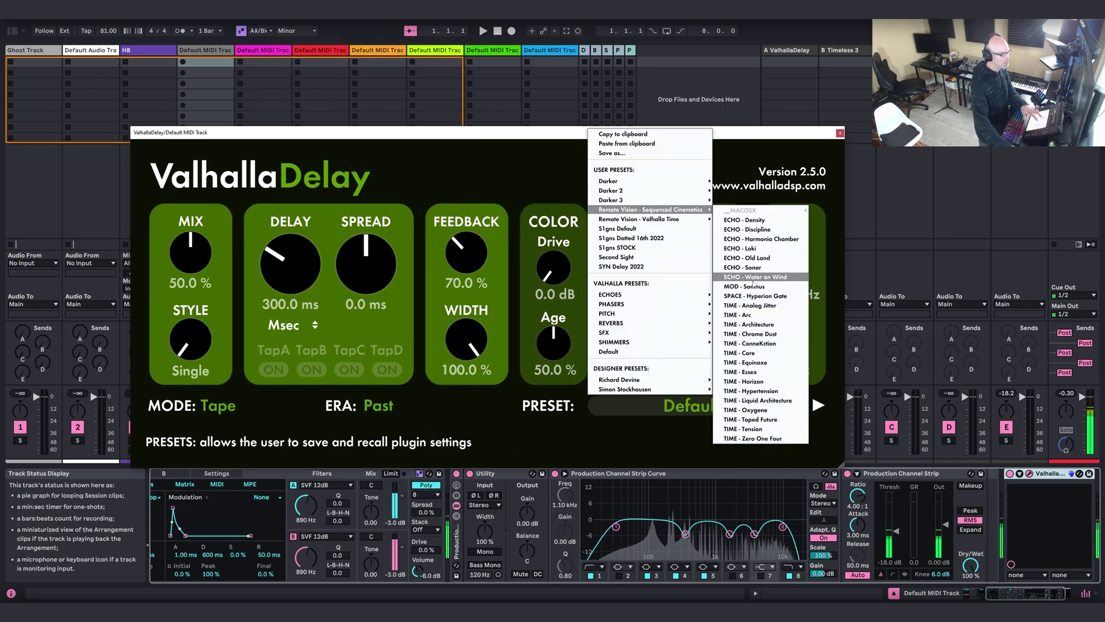
click(767, 334)
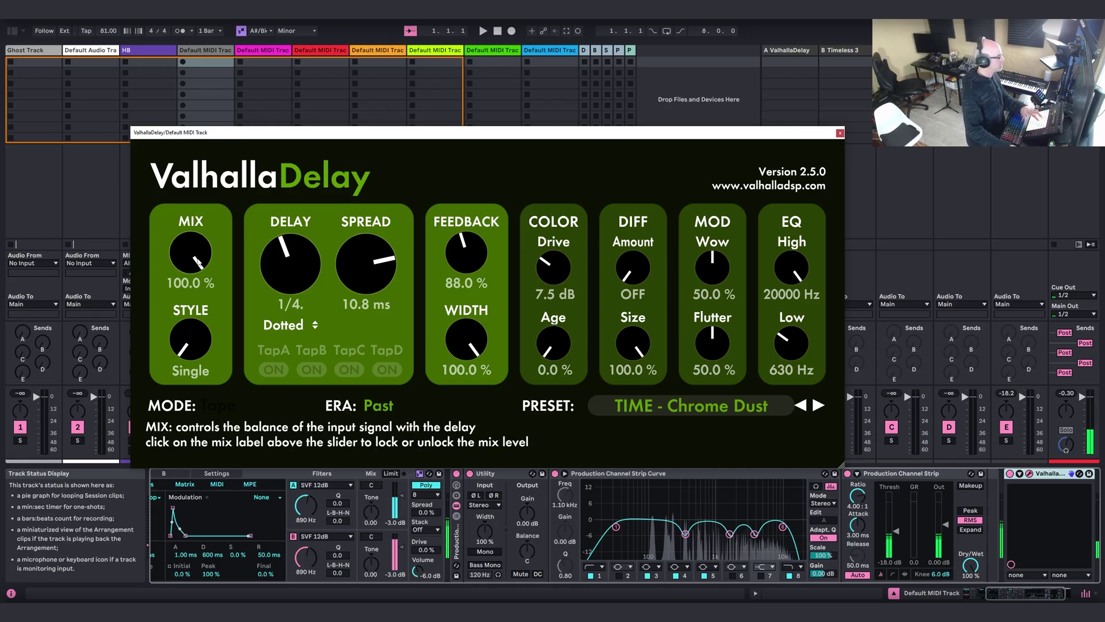
drag(197, 262, 192, 327)
Try the TIME - Arc preset in ValhallaDelay with Mix at 38.4 % and close the plug-in window.
click(656, 419)
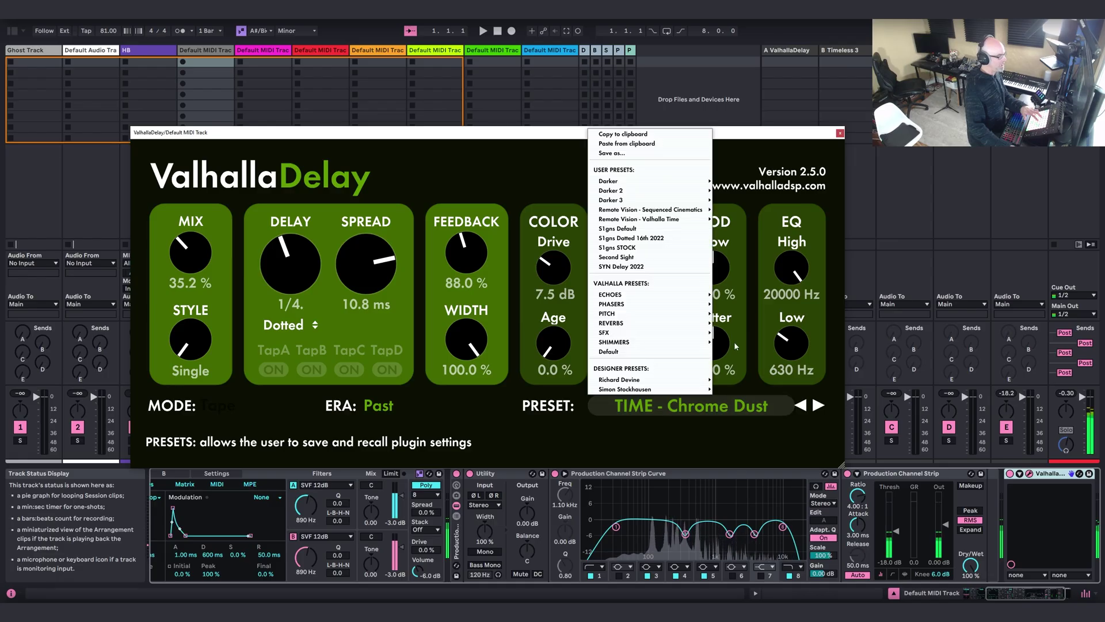
mouse_move(691, 210)
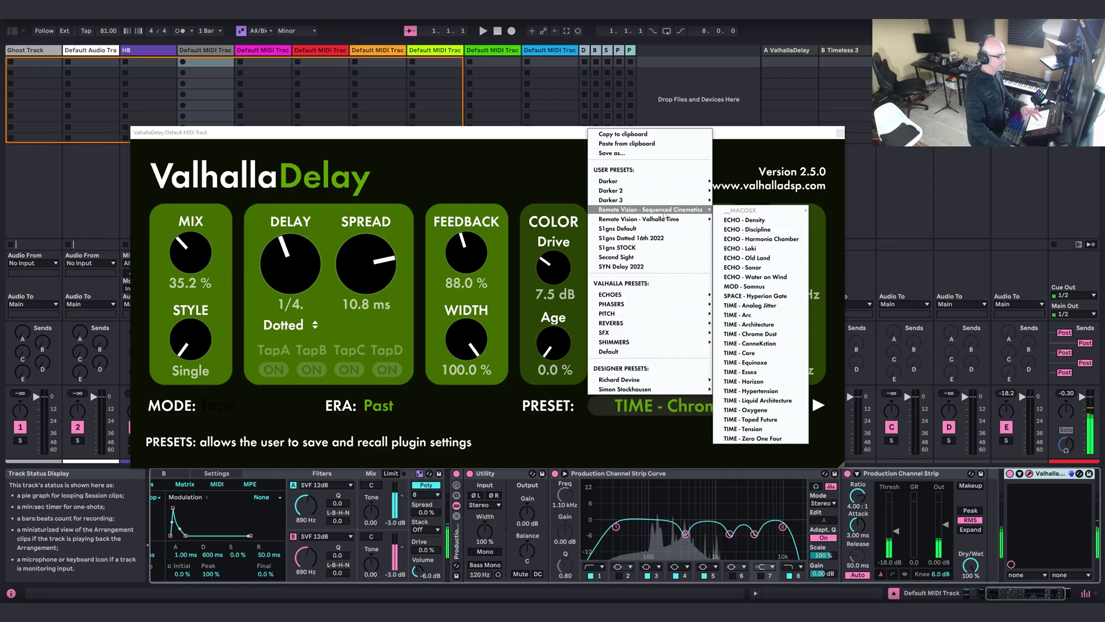
click(790, 318)
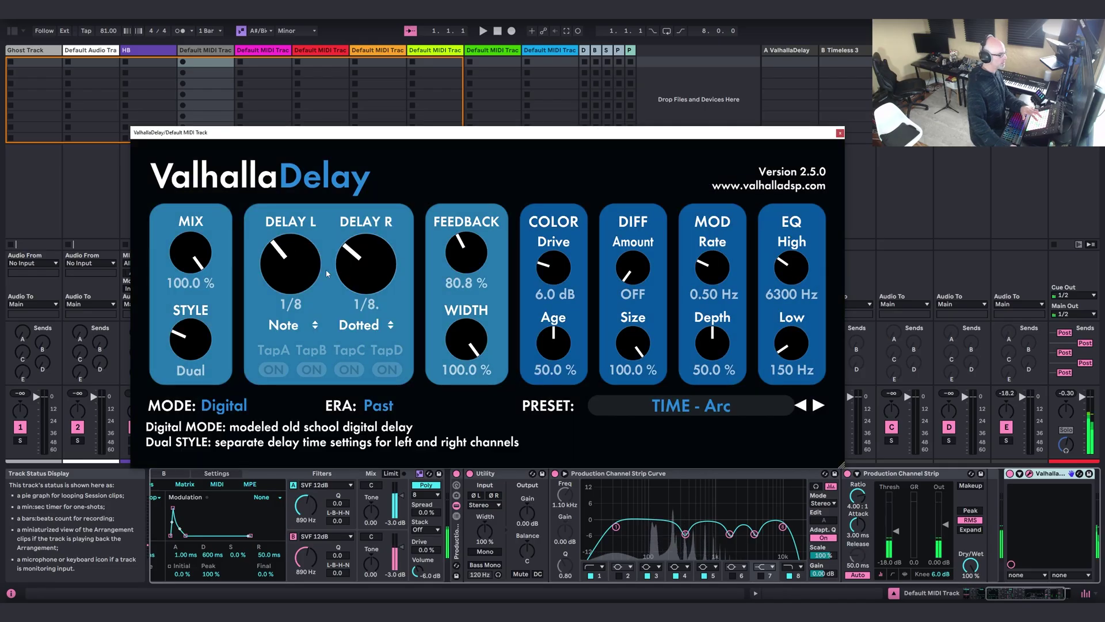
drag(191, 259, 192, 304)
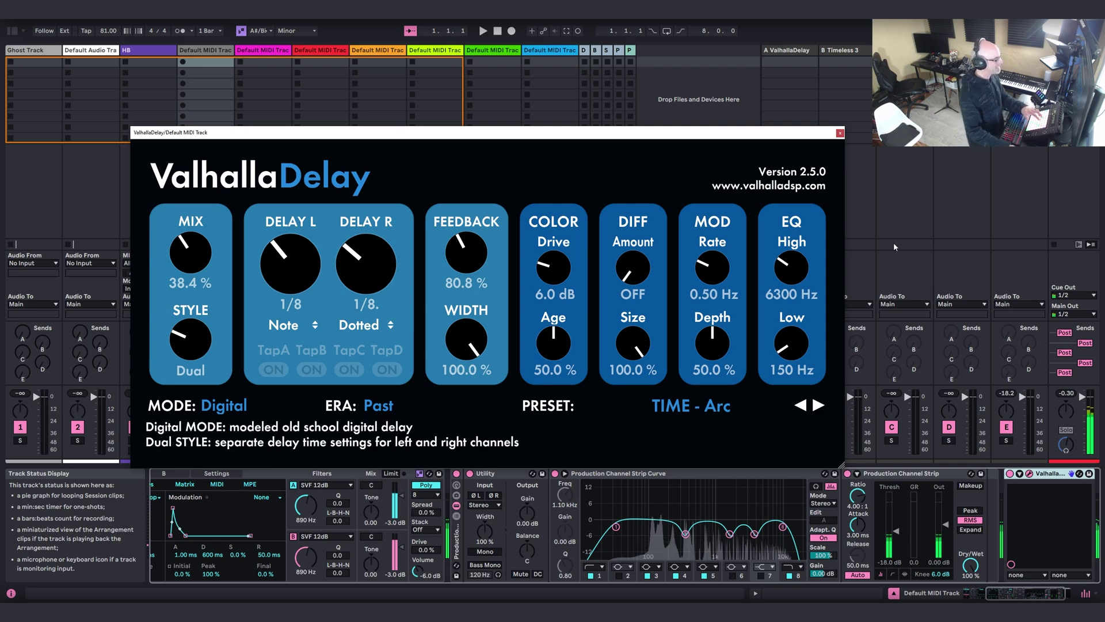
click(840, 132)
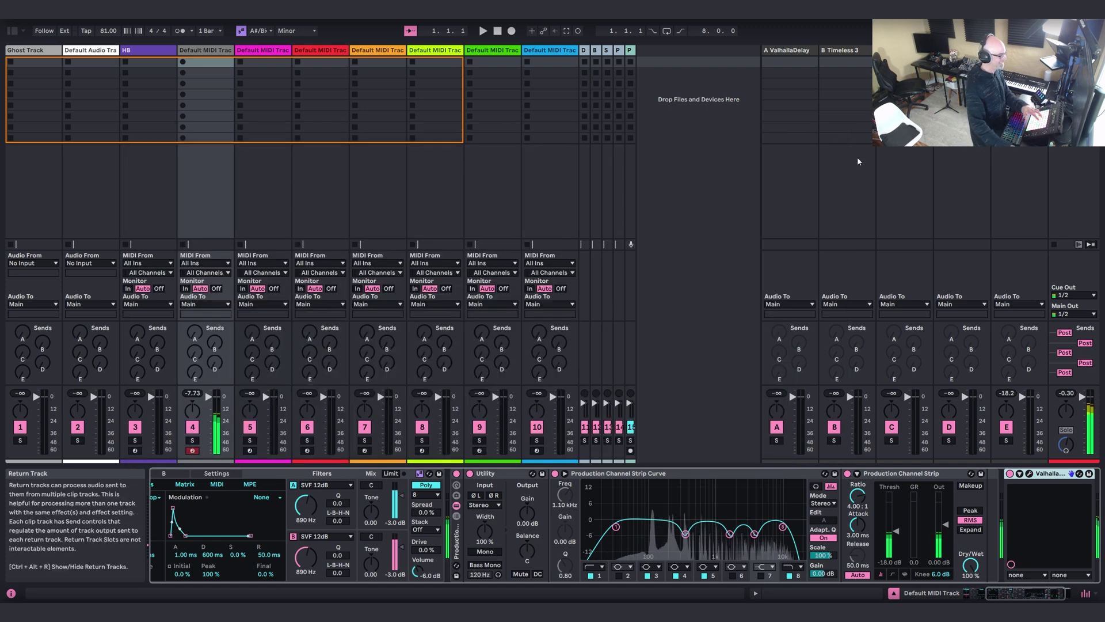
Set track 4's send E to -12.4 dB and route the track's audio output to Synth Bus.
drag(1019, 595, 979, 593)
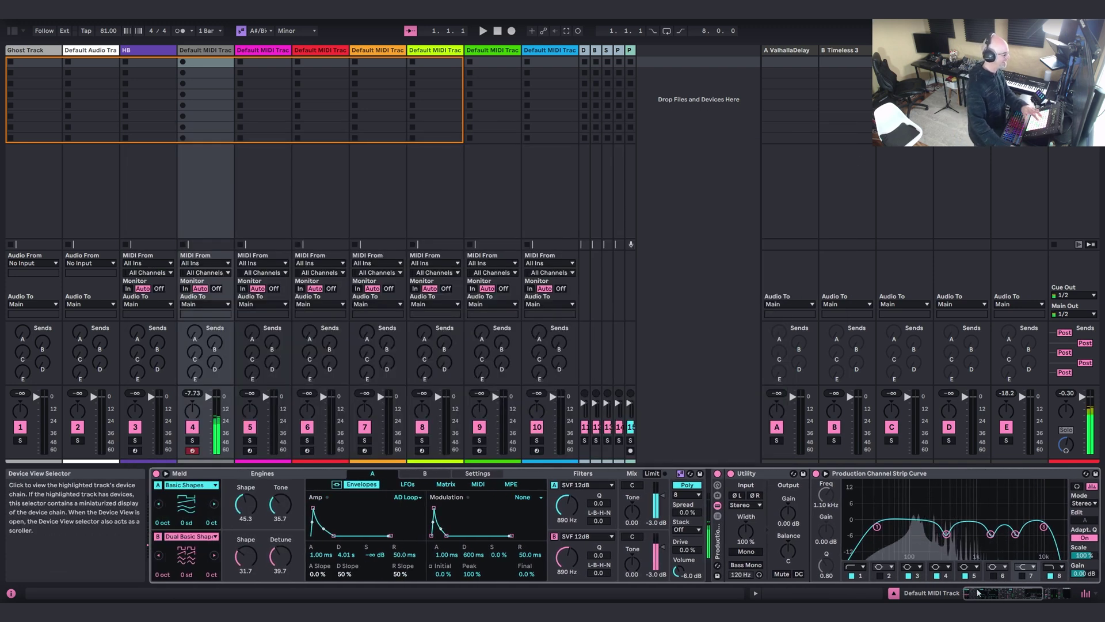
click(196, 378)
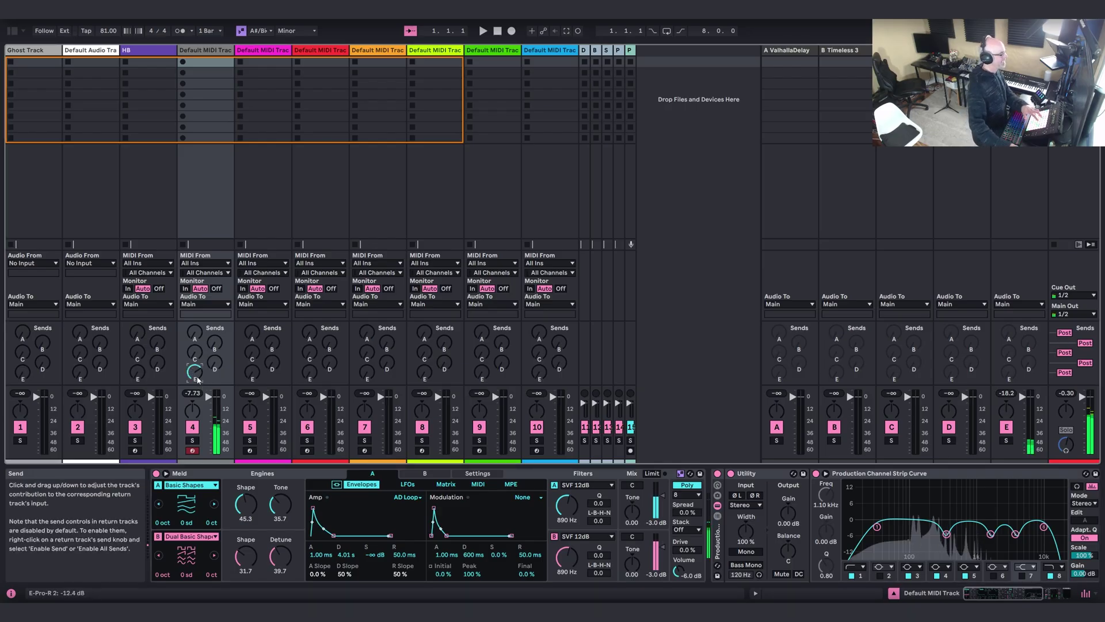
click(205, 304)
click(196, 390)
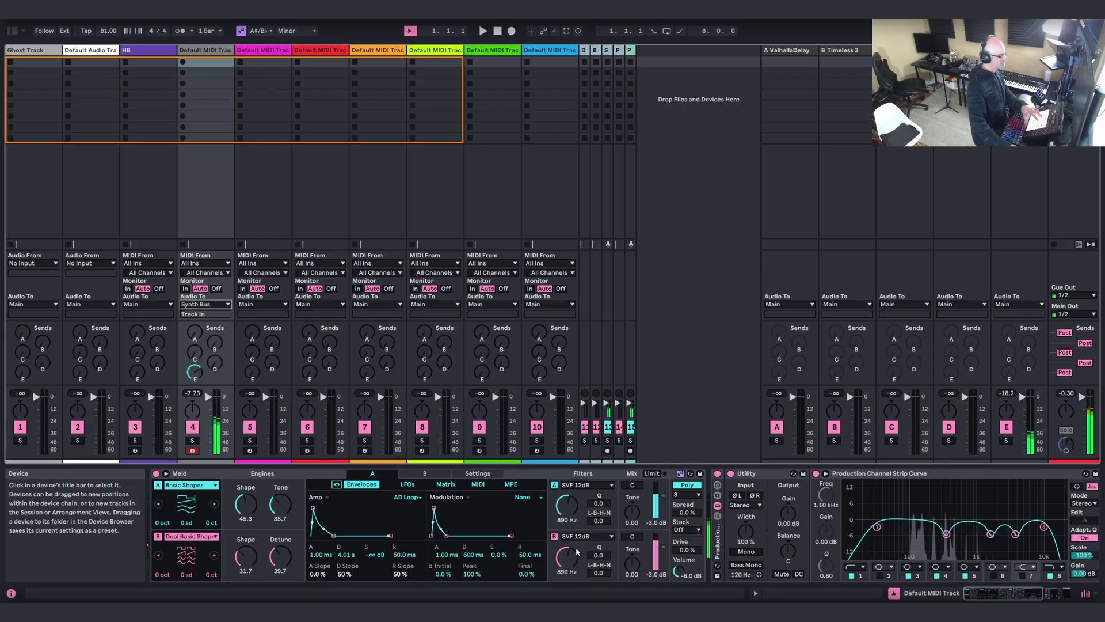
Set both of Meld's engine filter frequencies to 1.82 kHz and its voice Spread to 23 %.
drag(566, 559, 567, 554)
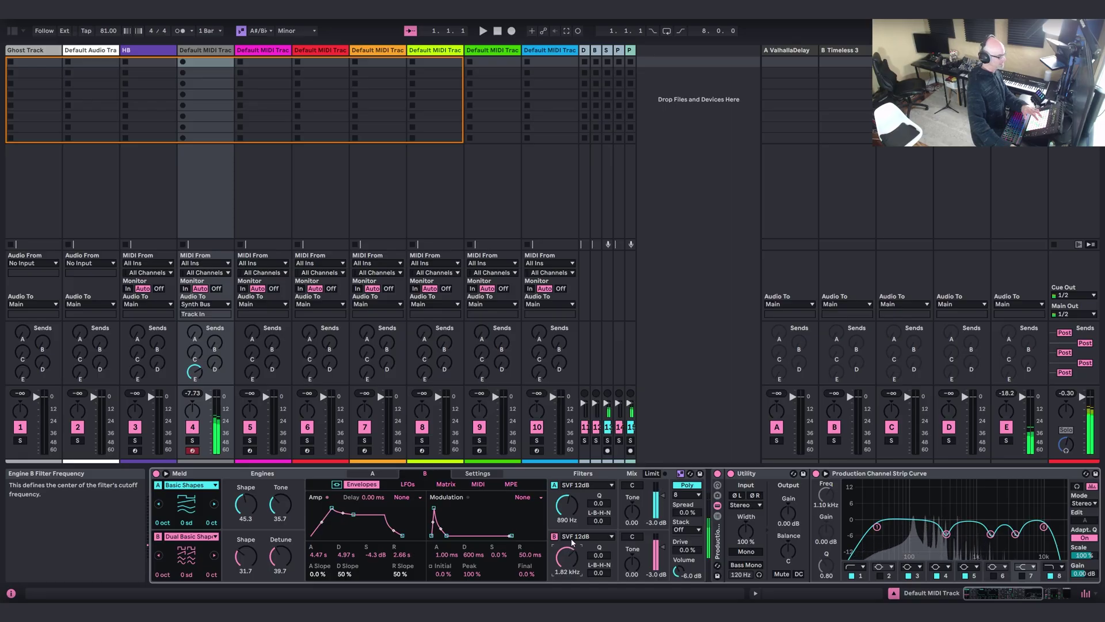
drag(567, 505, 567, 500)
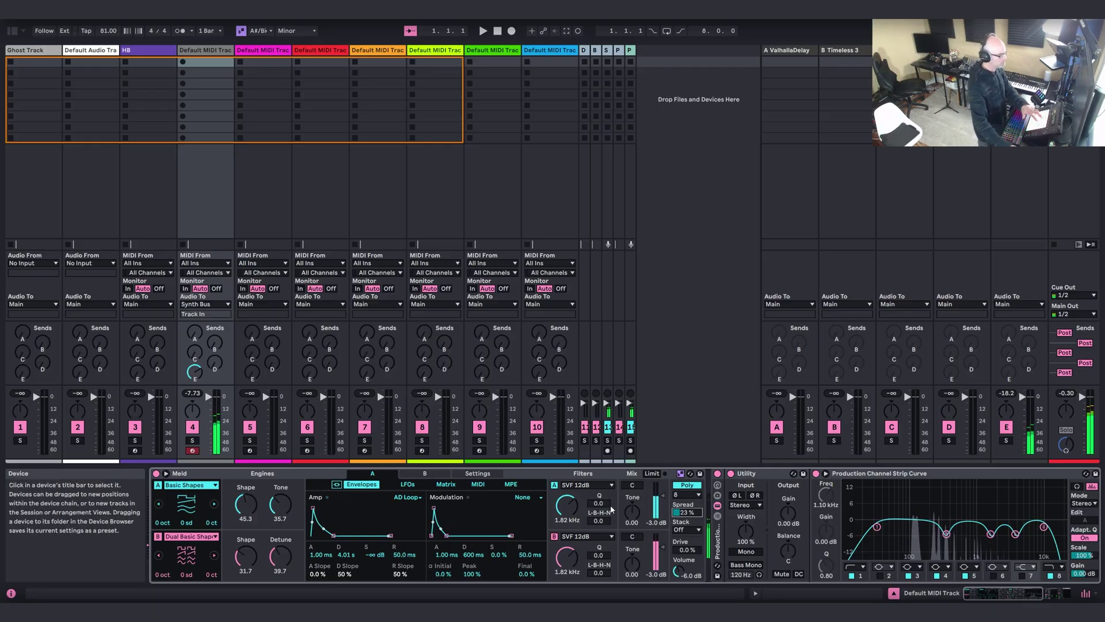
Switch engine B's filter to Membrane Reso at 755 Hz with Q 21.9, and set engine A's filter frequency to 2.40 kHz.
click(583, 538)
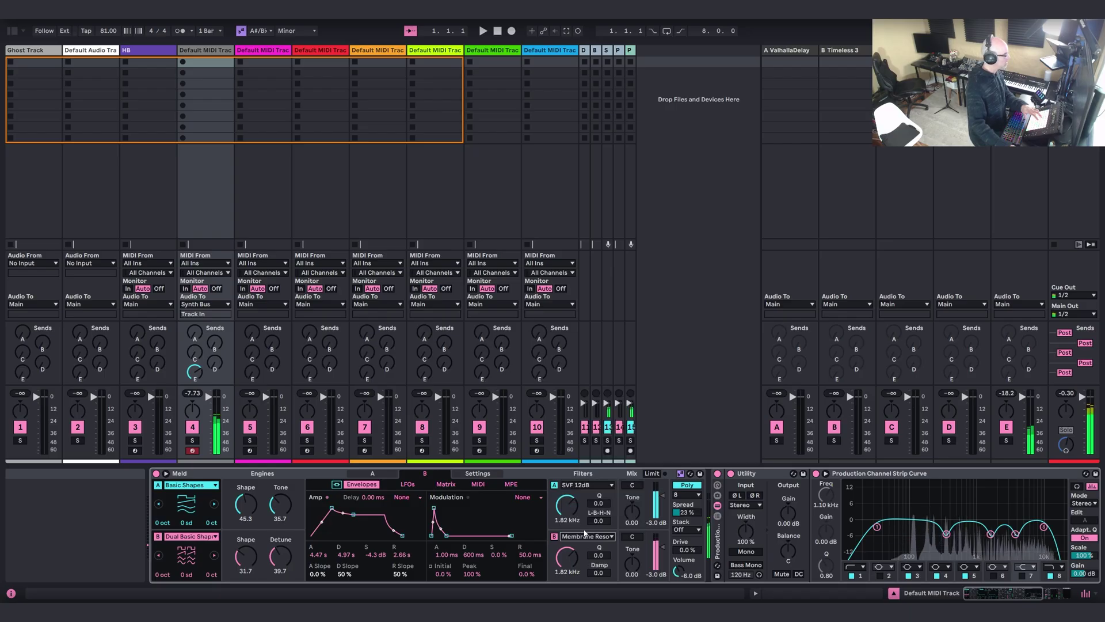
click(585, 529)
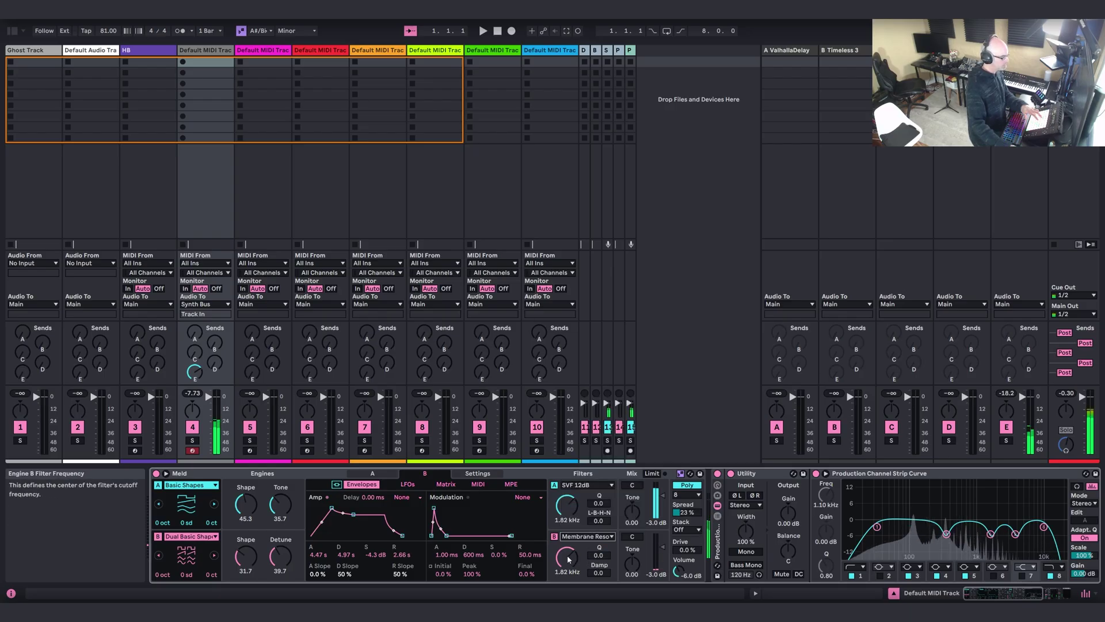
drag(568, 560, 567, 570)
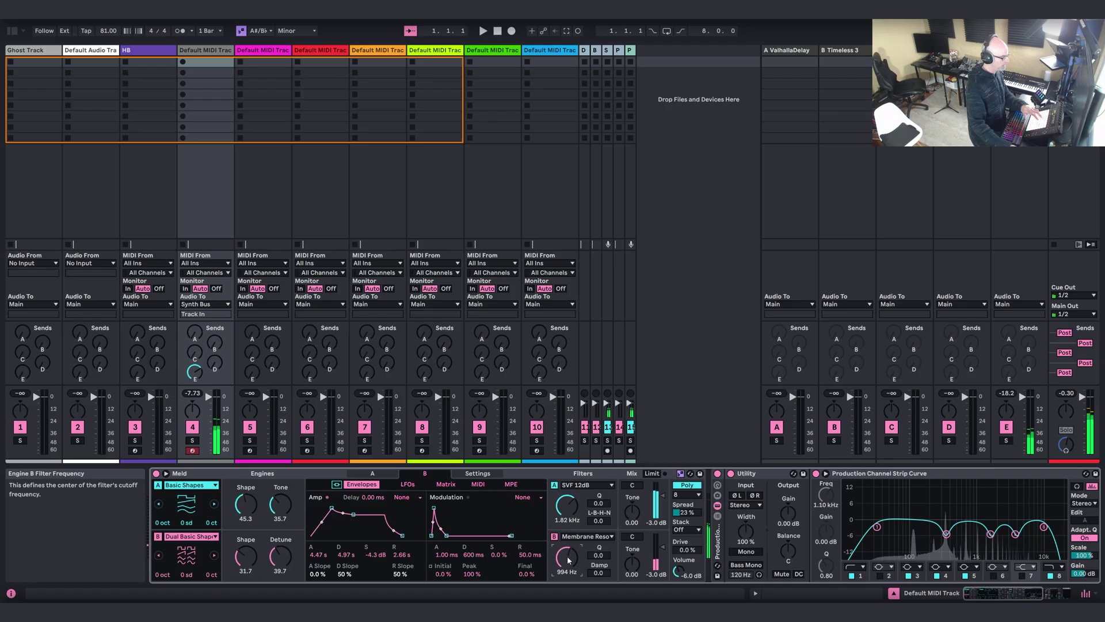
drag(572, 517, 571, 513)
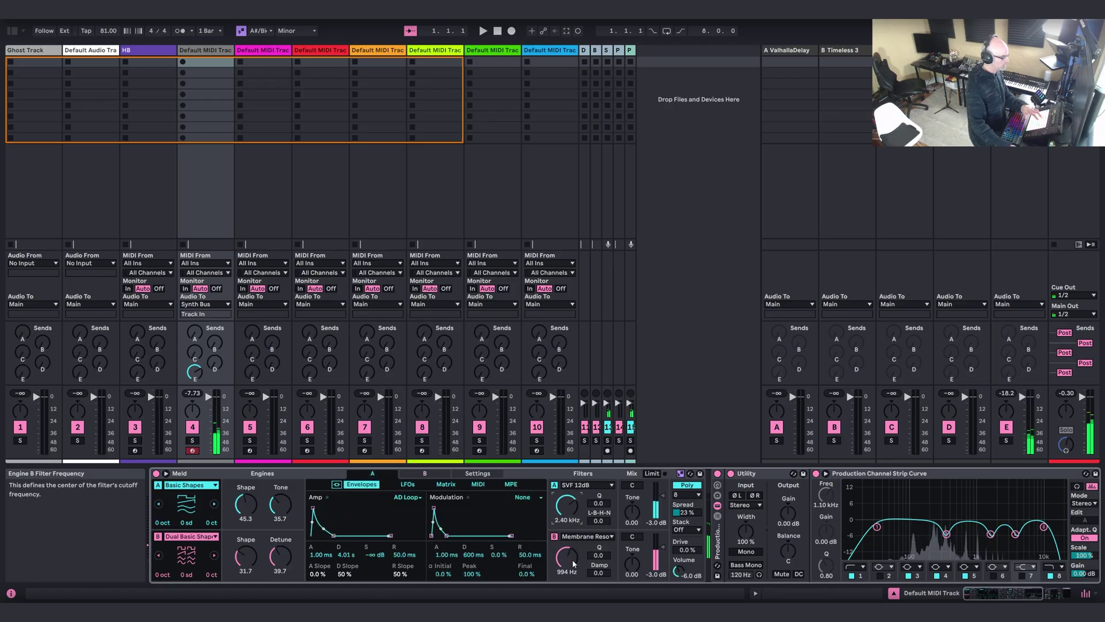
drag(573, 558, 600, 564)
click(599, 555)
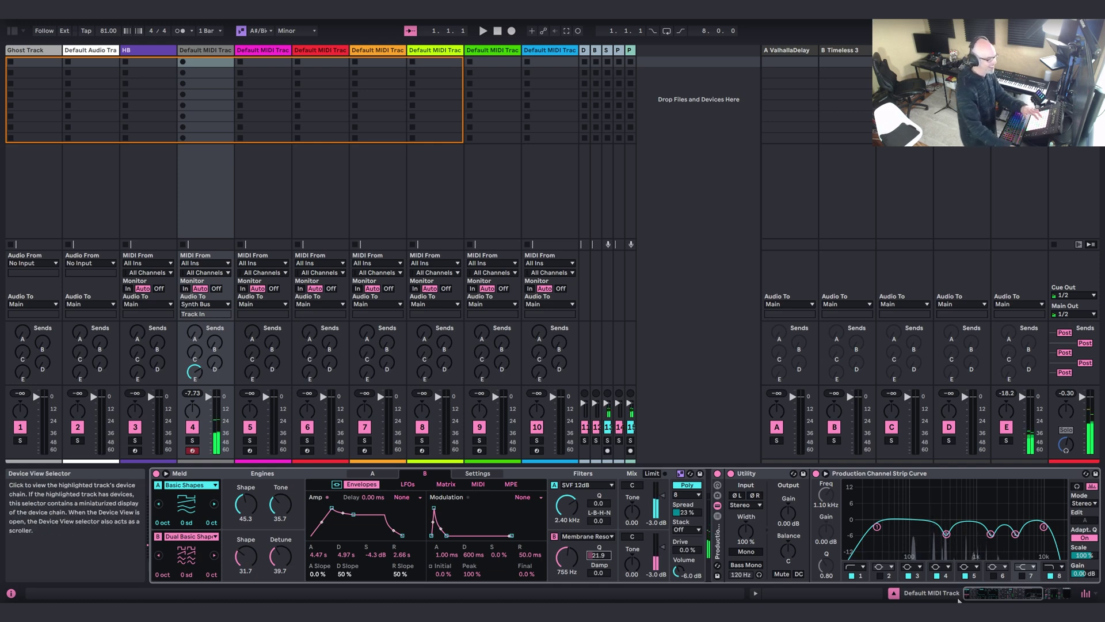
Load the TIME - Chrome Dust preset in the track's ValhallaDelay, set Mix to 41.6 %, and close the plug-in window.
scroll(970, 505, right, 5)
click(970, 473)
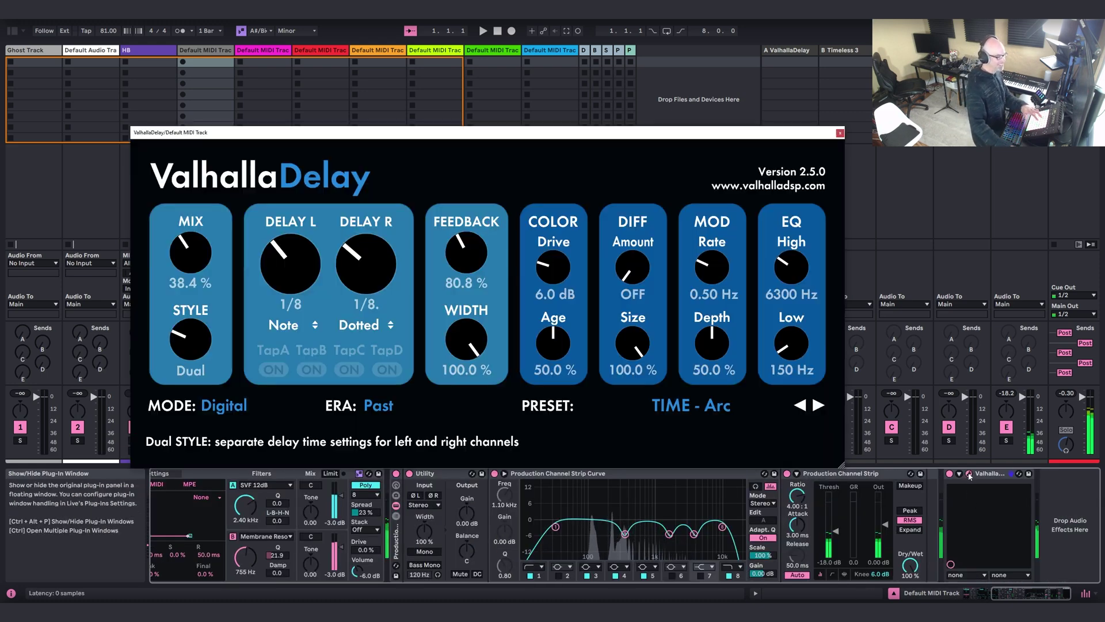
click(645, 405)
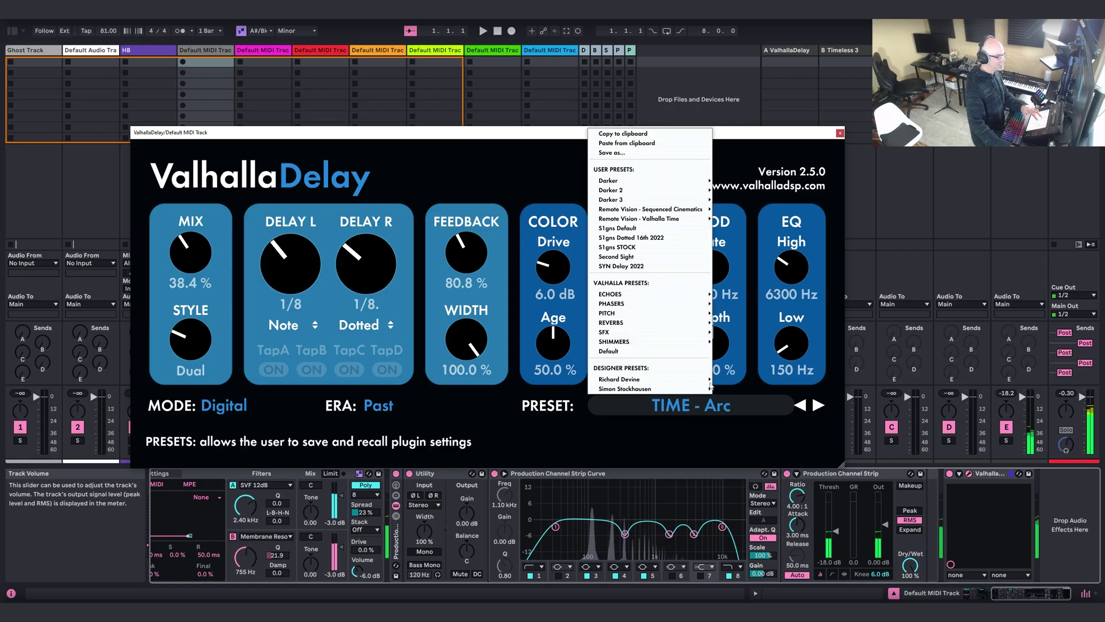
mouse_move(640, 218)
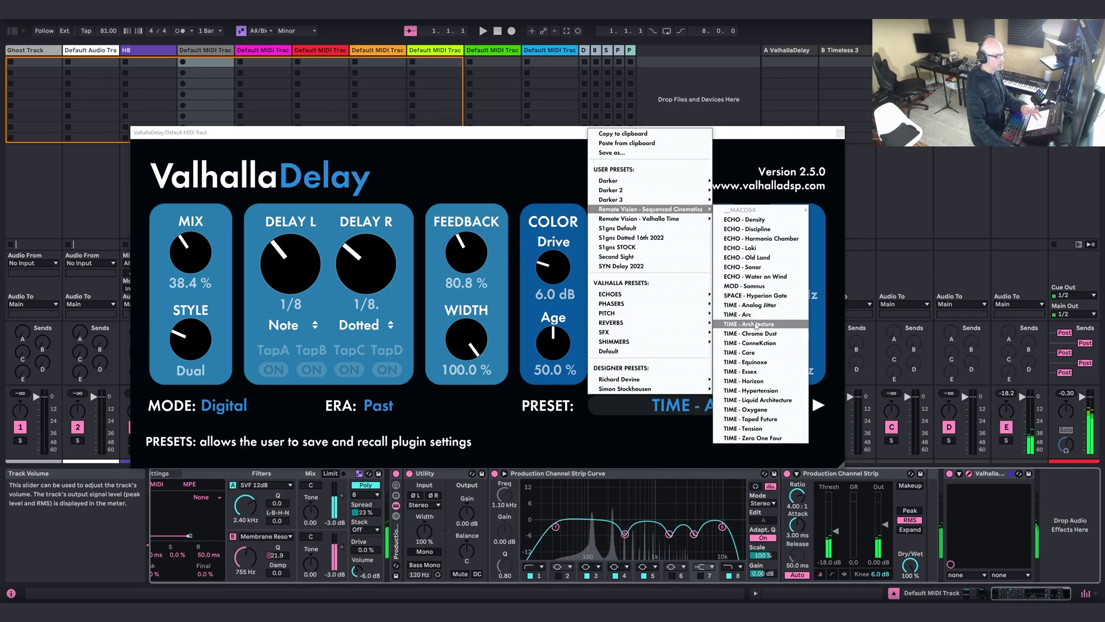
click(758, 329)
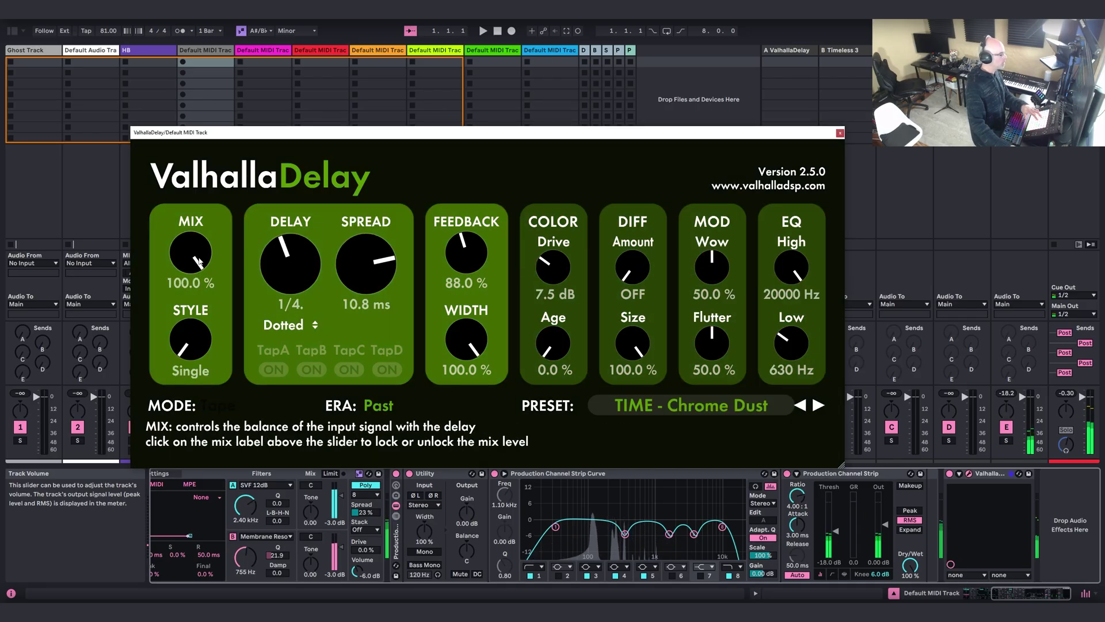
drag(190, 258, 185, 249)
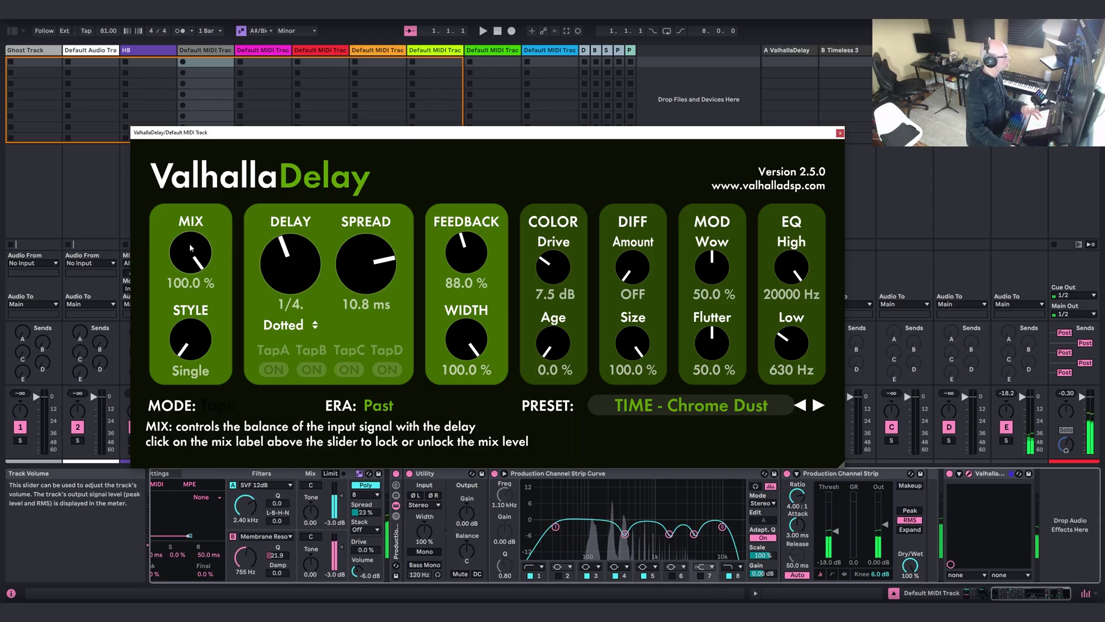
drag(191, 248, 192, 281)
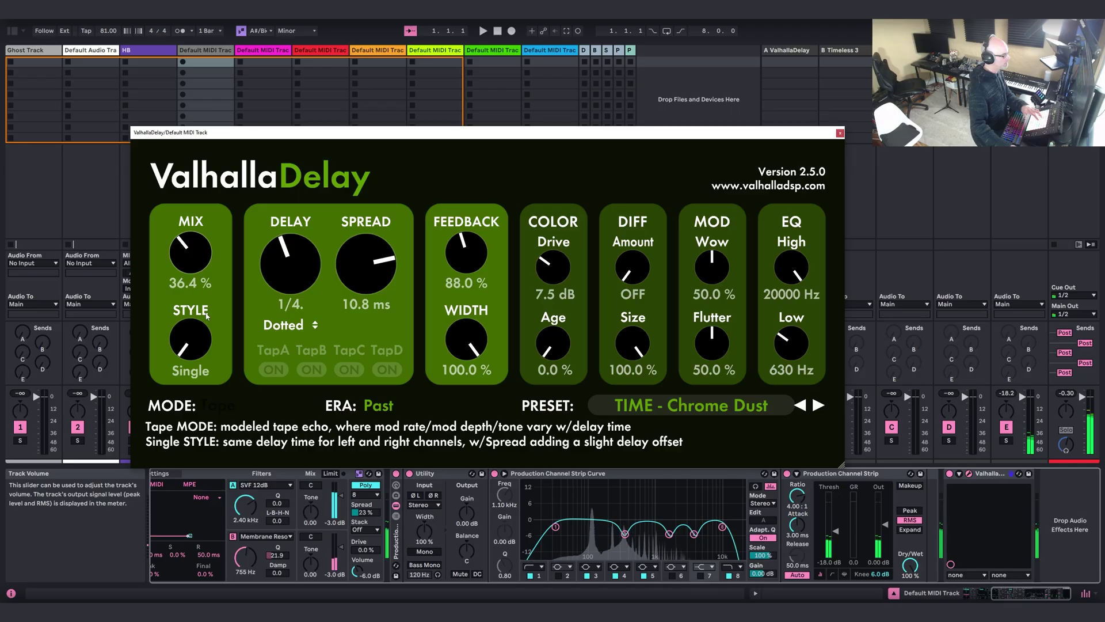
drag(206, 316, 211, 312)
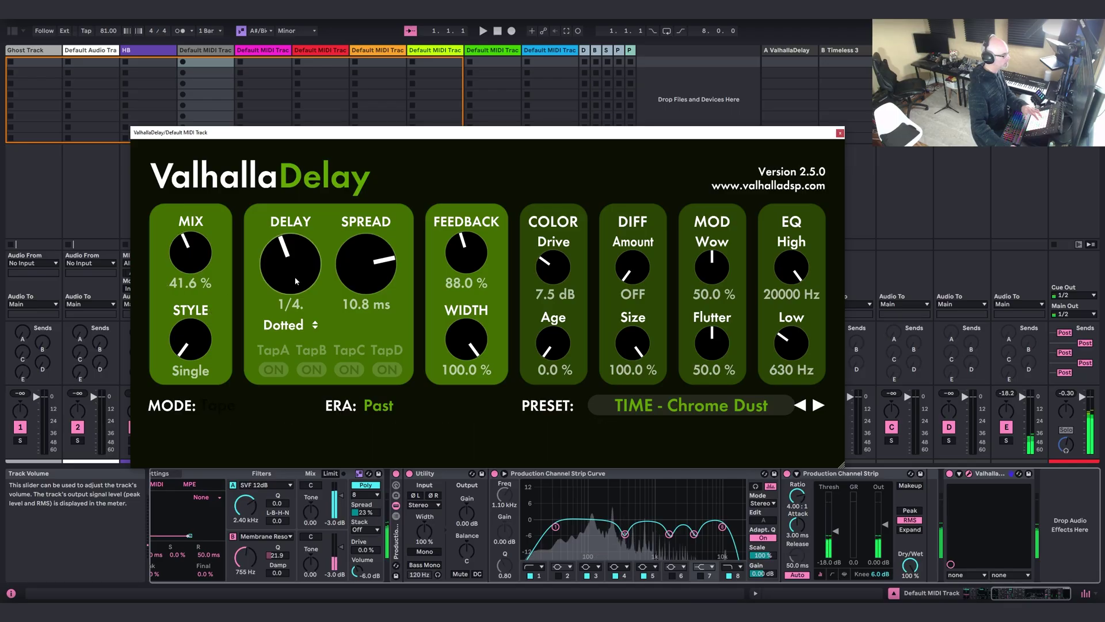
click(840, 133)
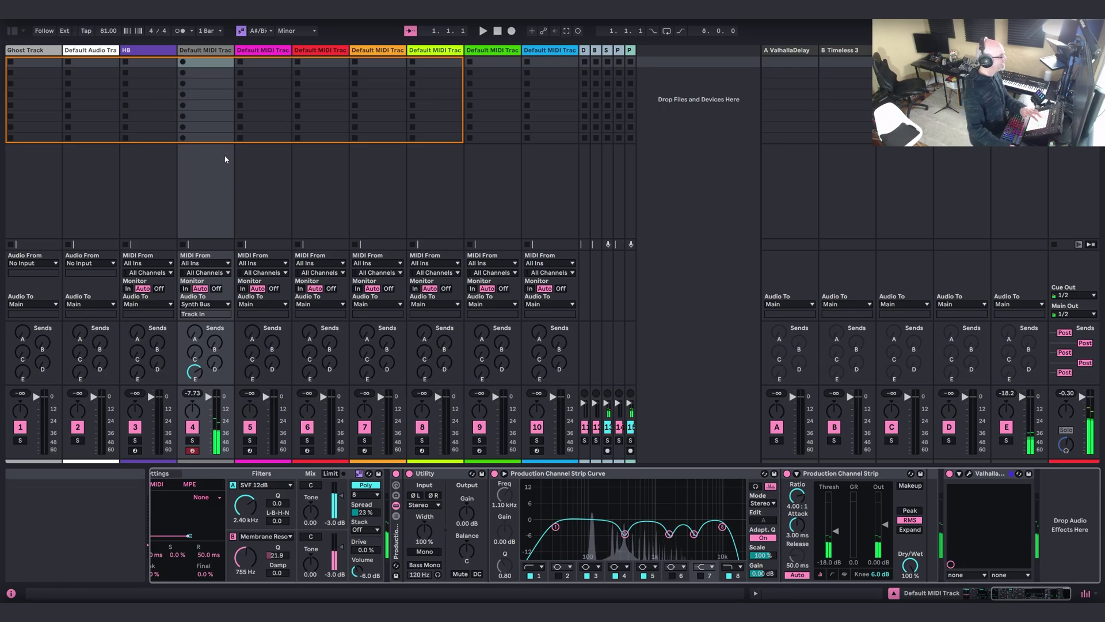
Create an empty MIDI clip in track 4's first slot, enlarge the note editor, and set the loop length to 4 bars.
double_click(215, 64)
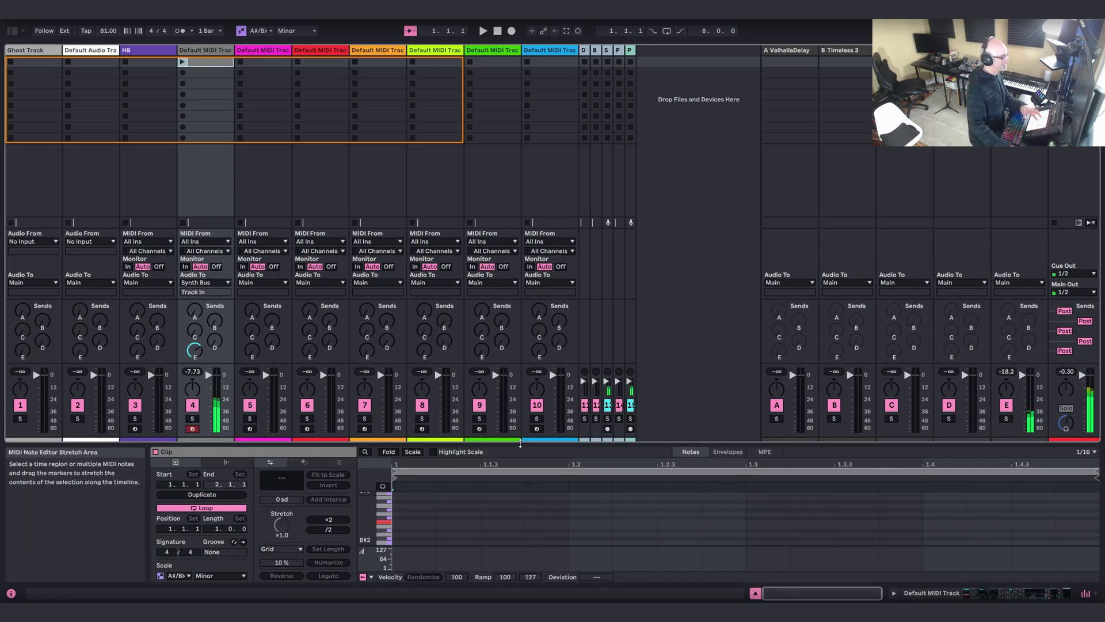
key(ctrl+alt+e)
drag(224, 204, 224, 198)
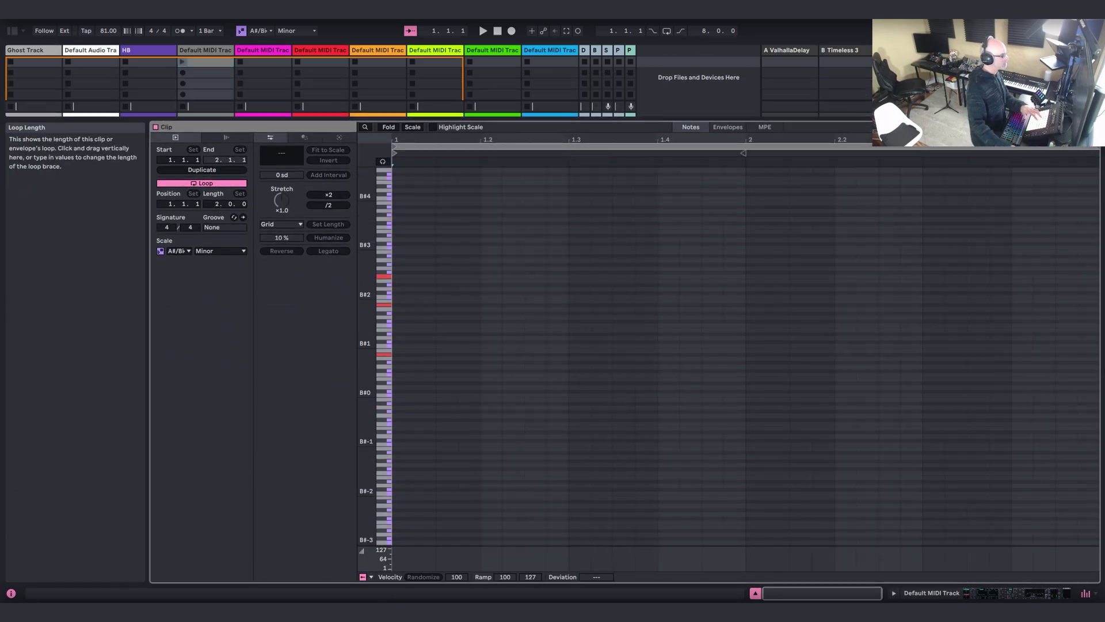
Set the clip's fixed grid to 4 bars and step-record a four-note chord from A#1 to G#3 lasting the whole loop.
right_click(531, 280)
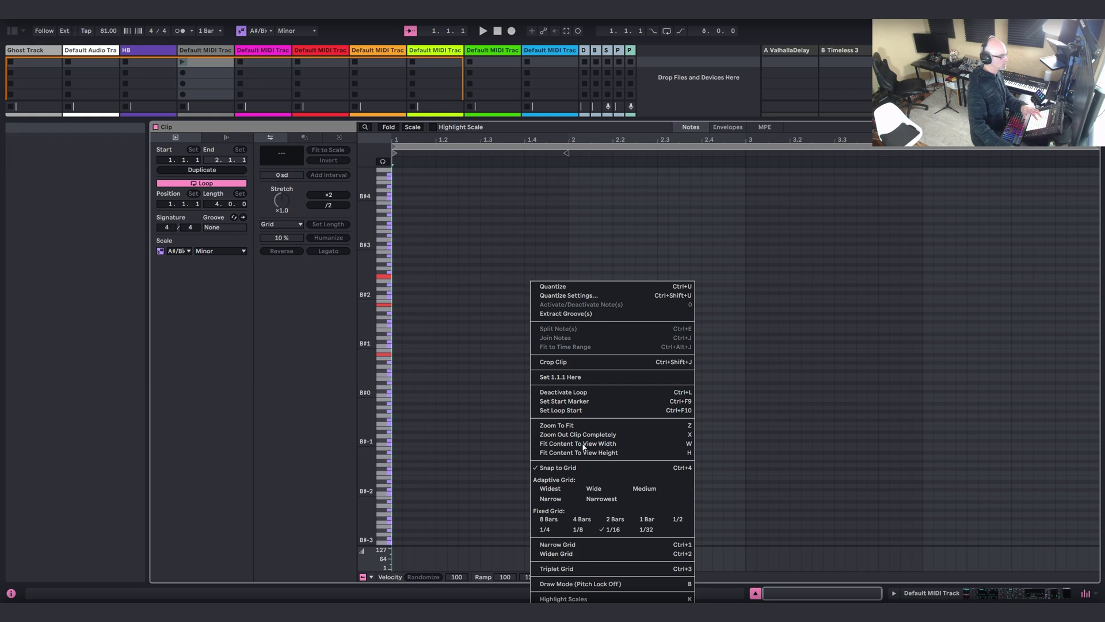
click(454, 209)
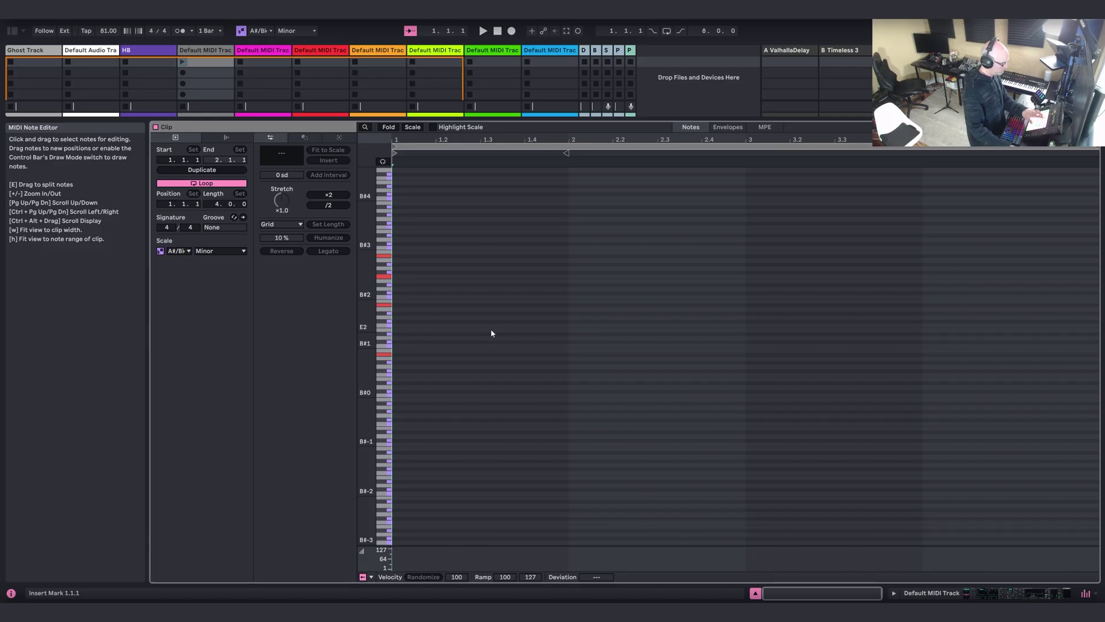
click(383, 161)
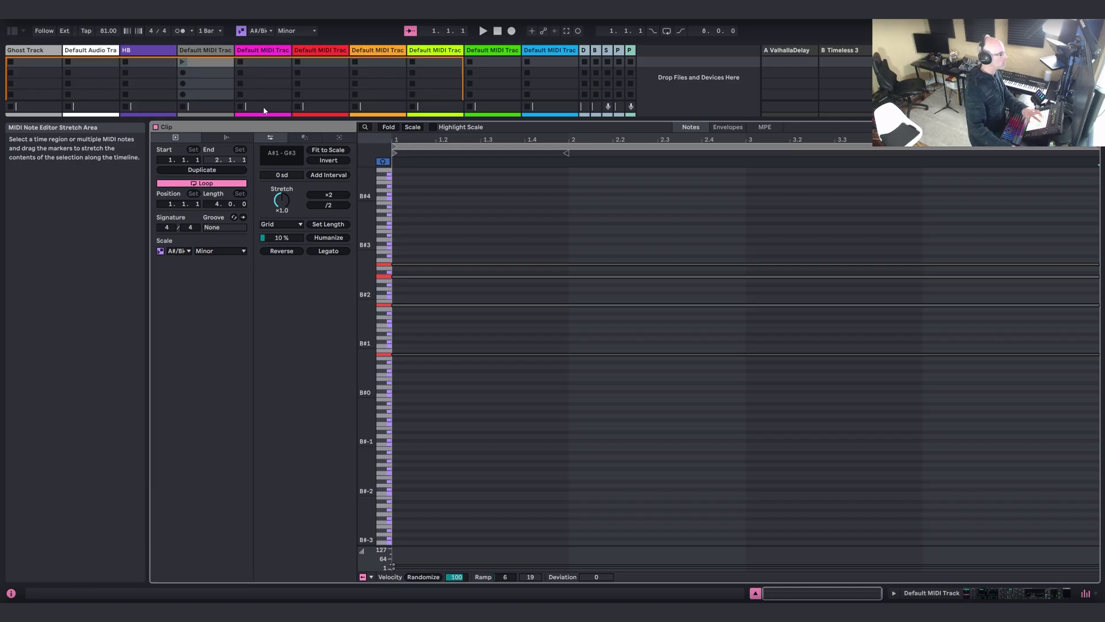
Launch track 4's chord clip and display the mixer above an enlarged note editor.
click(183, 63)
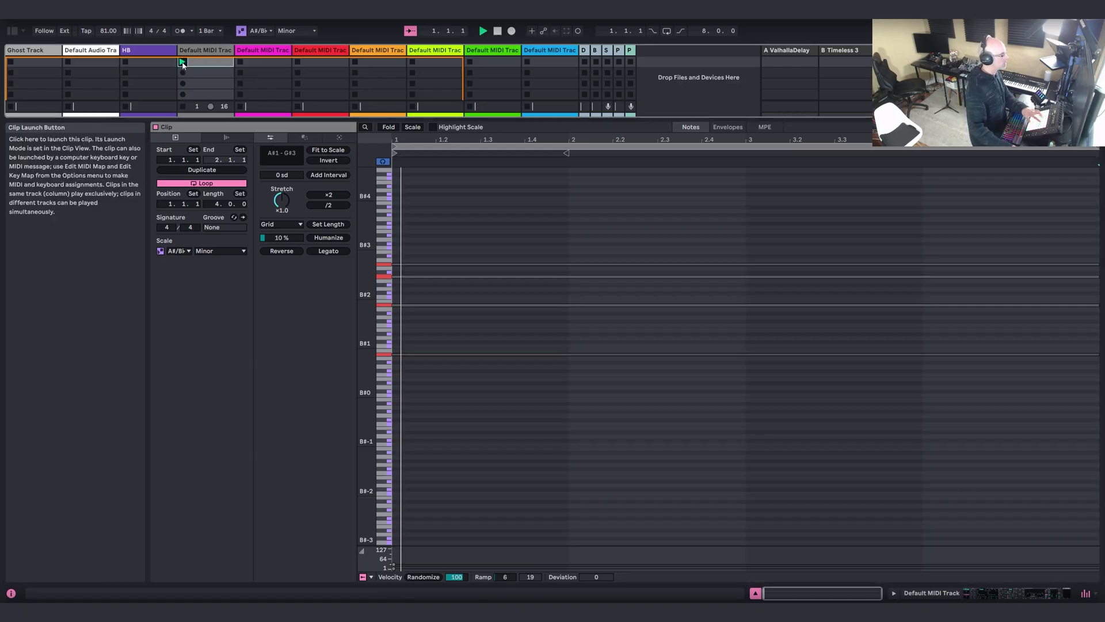
key(ctrl+alt+m)
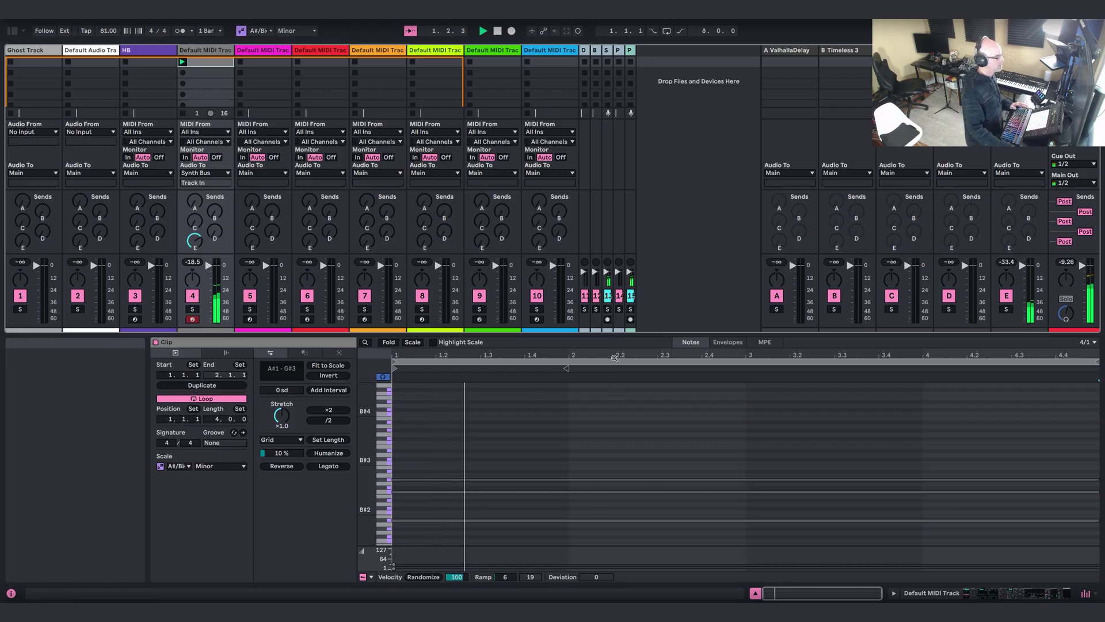
drag(641, 338, 637, 149)
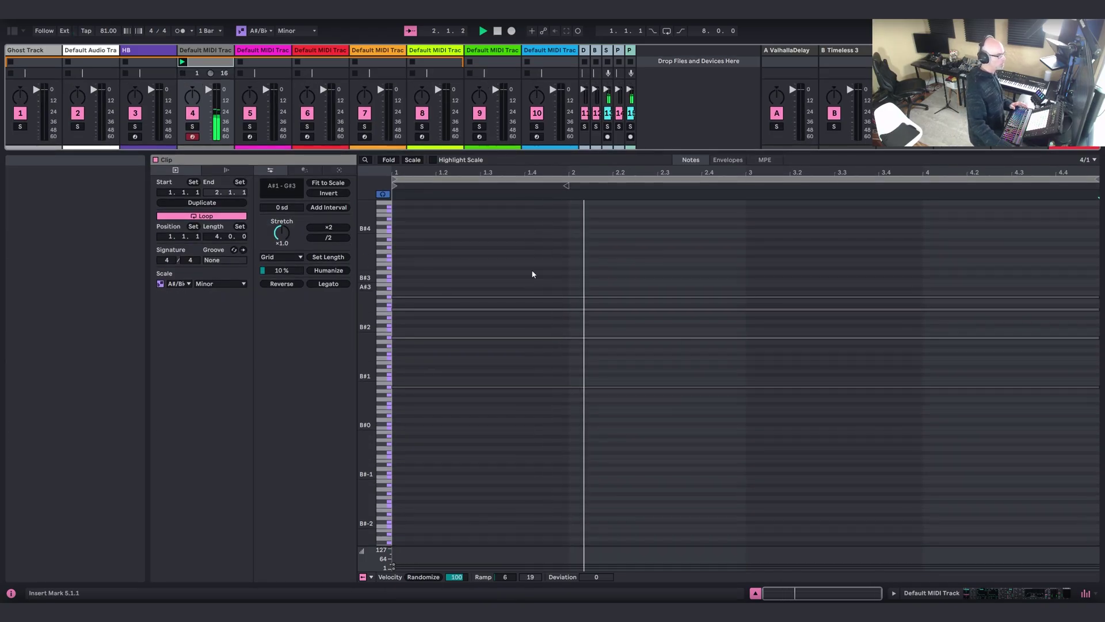
Return from the note editor to track 4's Meld device and set engine A's filter to SVF 24dB at 1.38 kHz.
drag(384, 323, 426, 292)
drag(657, 154, 614, 466)
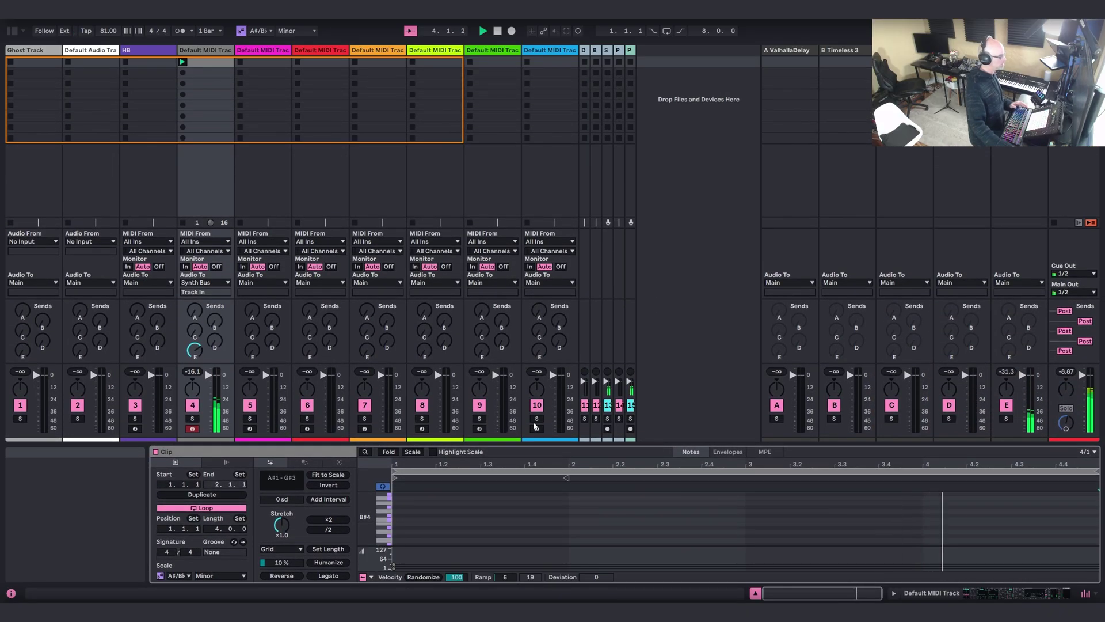
key(shift+Tab)
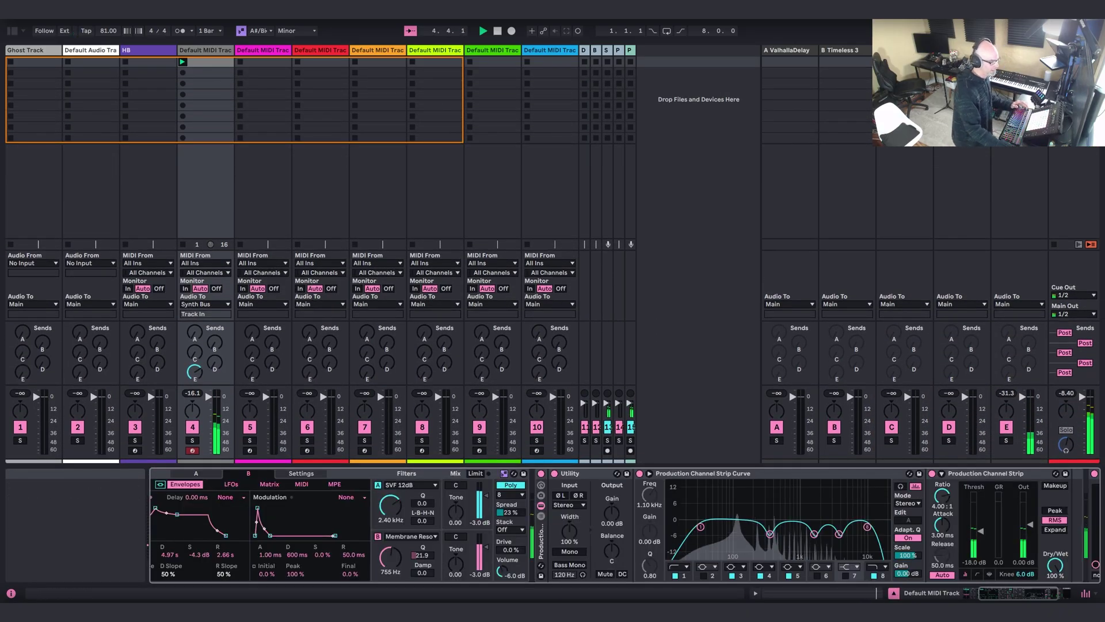
click(796, 594)
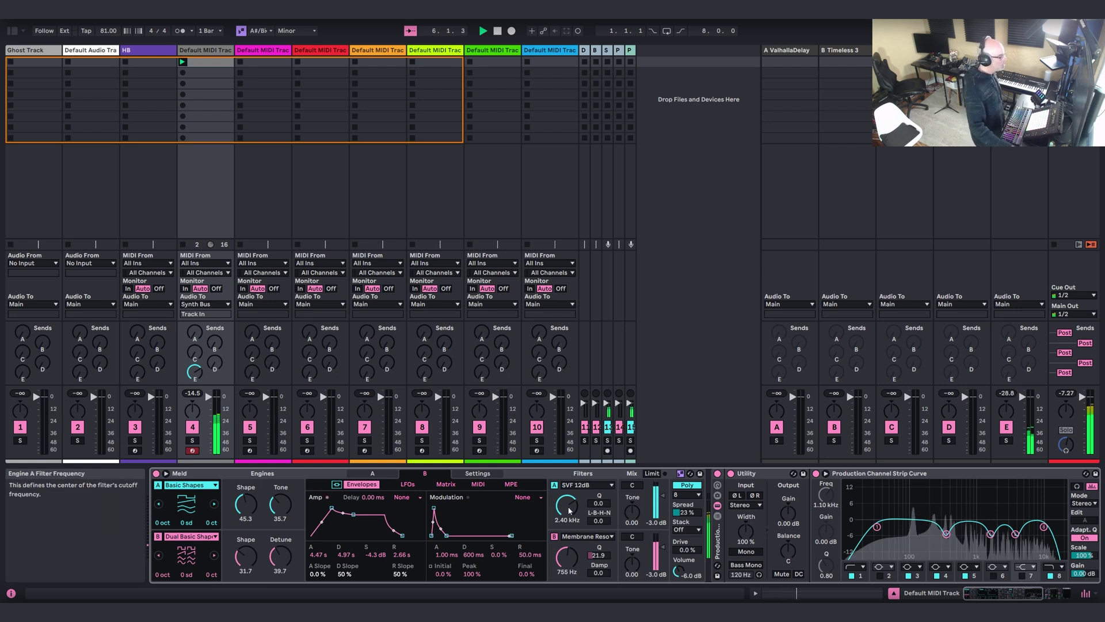
drag(569, 510, 576, 490)
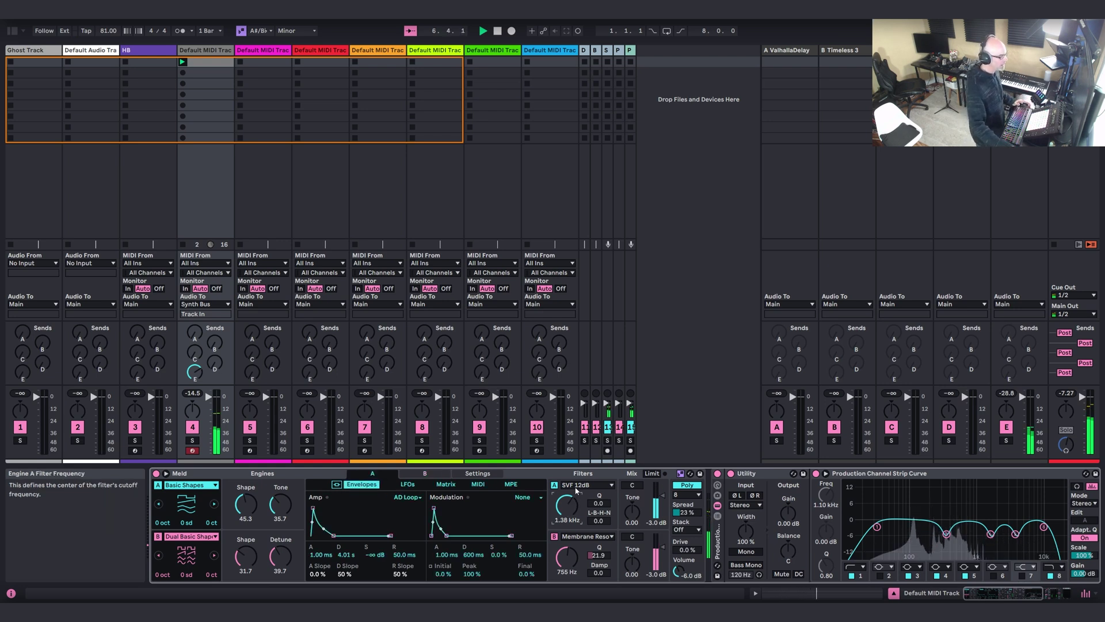
click(576, 490)
click(576, 343)
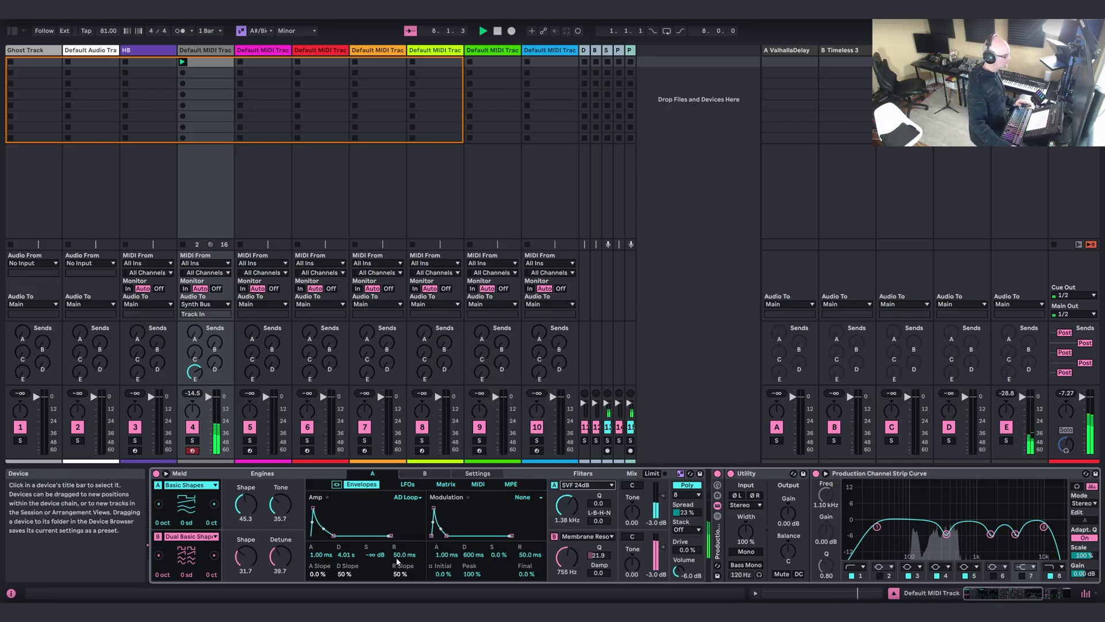
Review the LFO settings of both Meld engines and the rest of the device chain, and rename track 4 as MELD GEN.
click(407, 485)
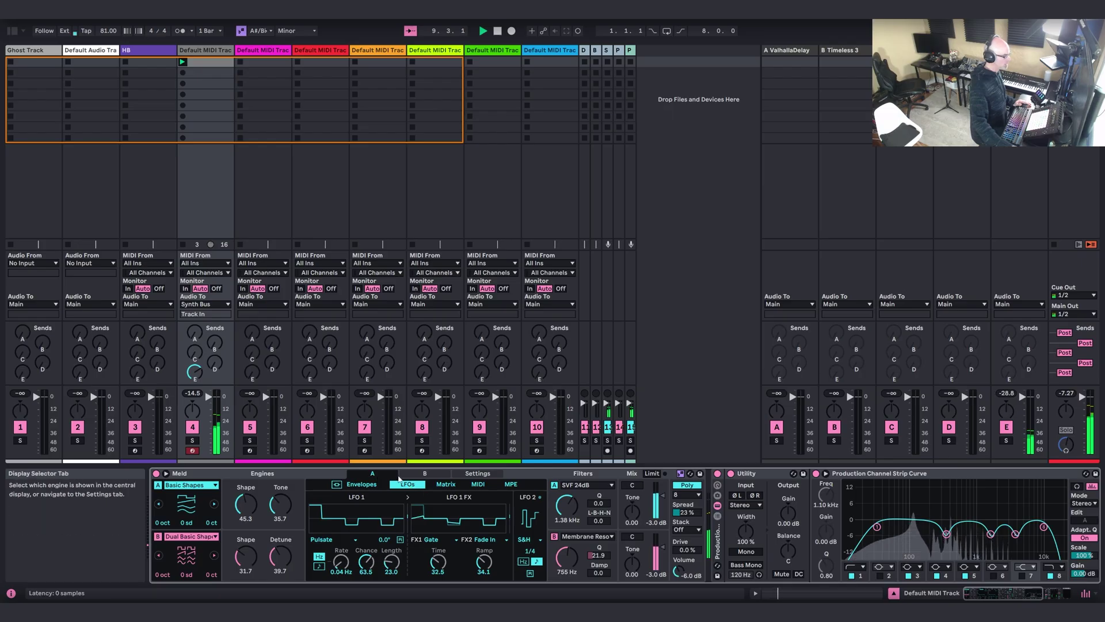
click(425, 473)
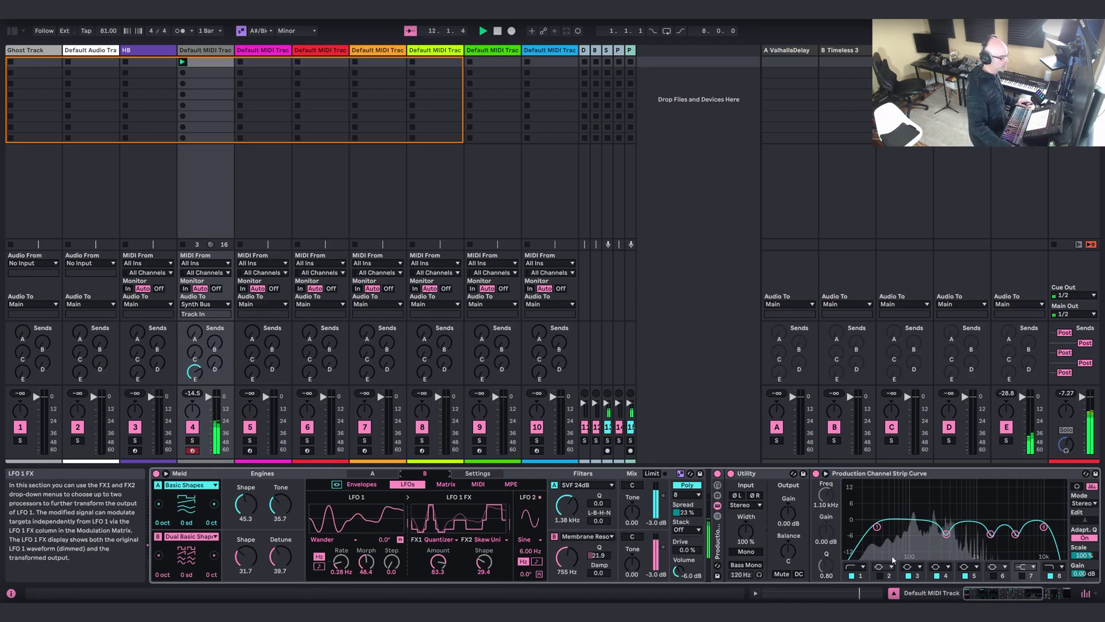
drag(1016, 593, 1056, 595)
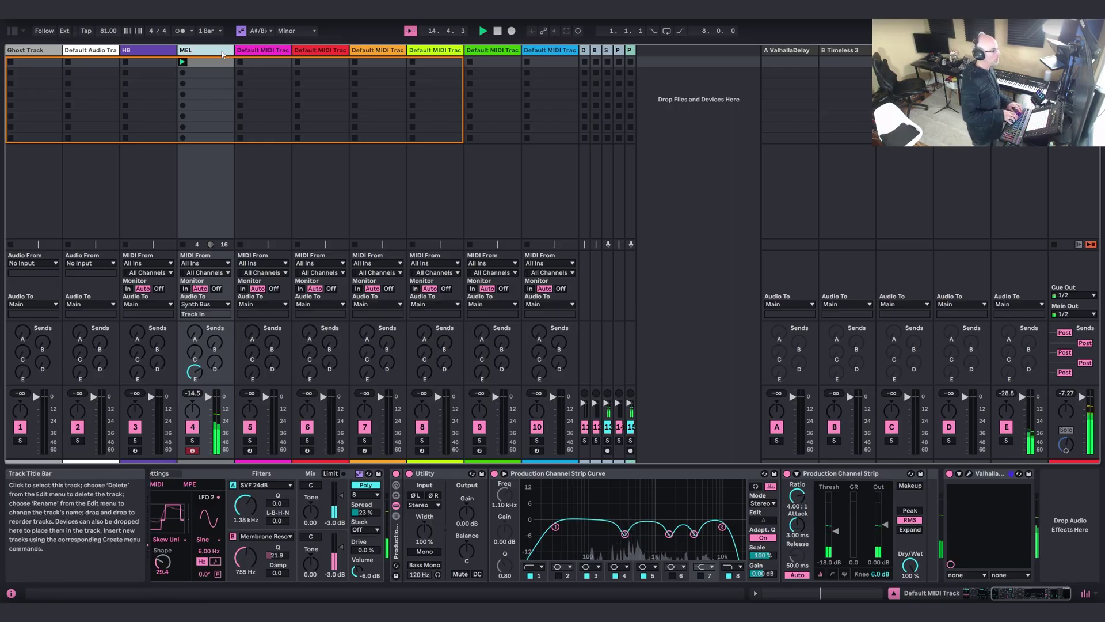
text(D GEN)
key(Return)
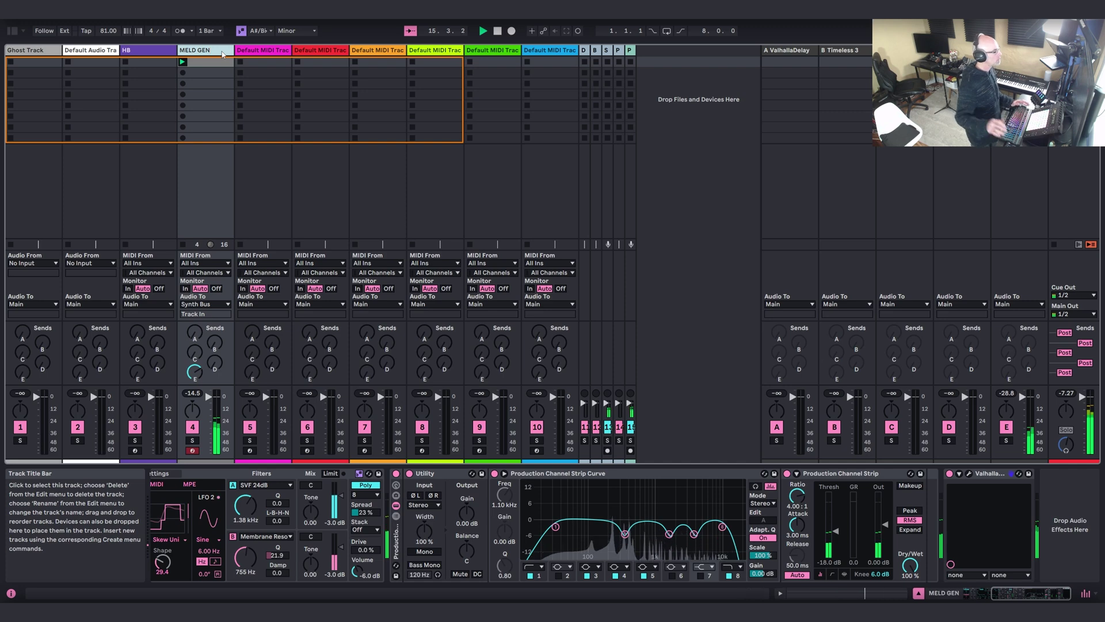
Load a Meld instrument from the browser onto MIDI track 5 and hide the browser.
click(262, 50)
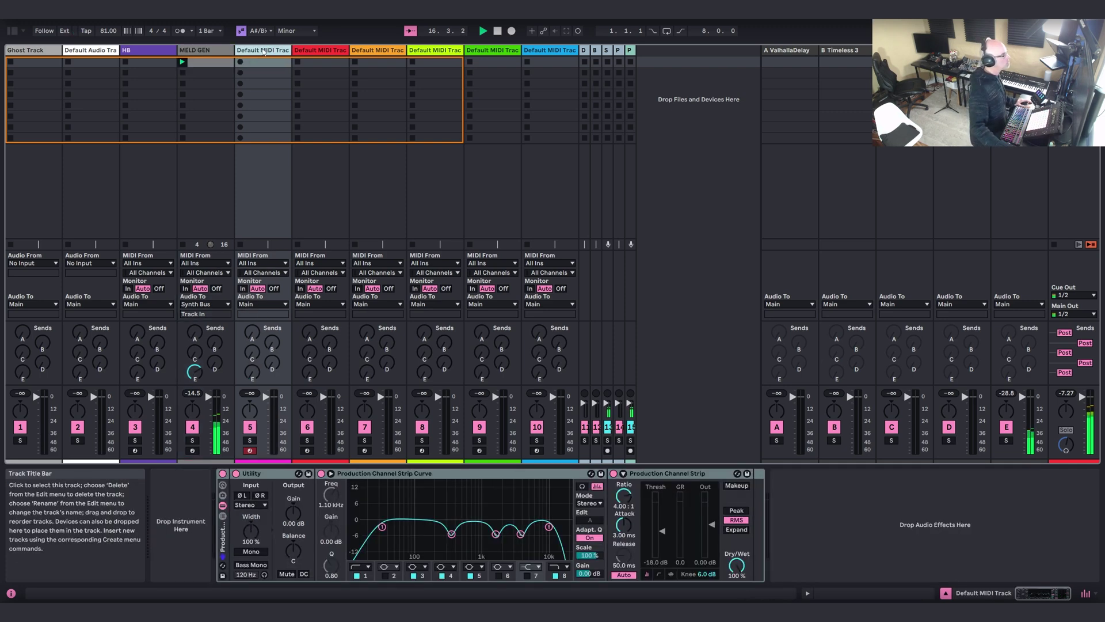
click(11, 32)
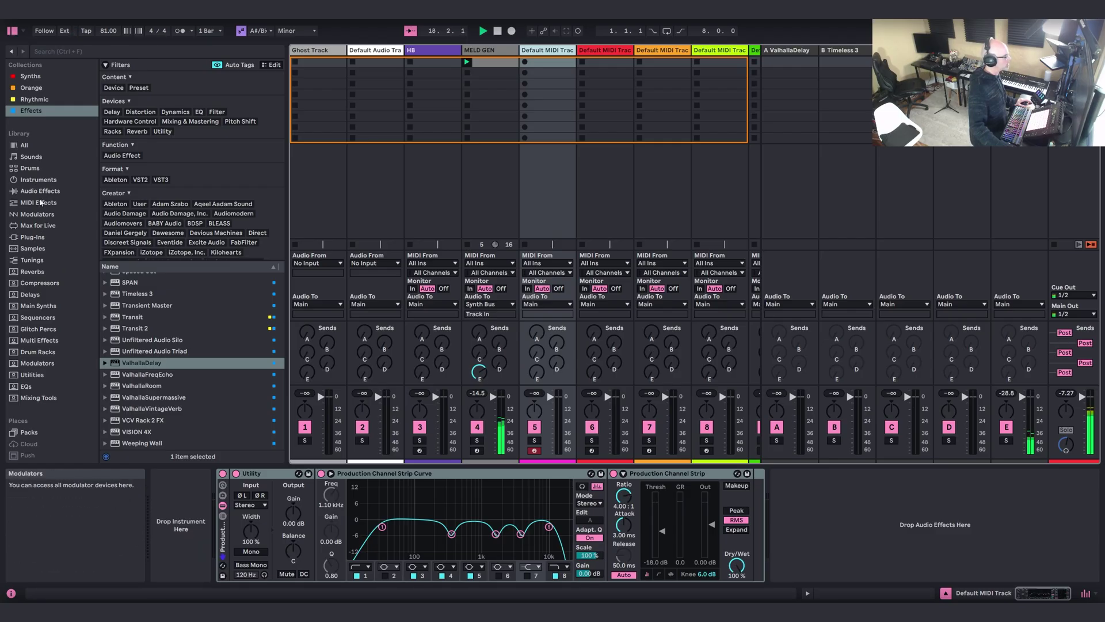
click(38, 180)
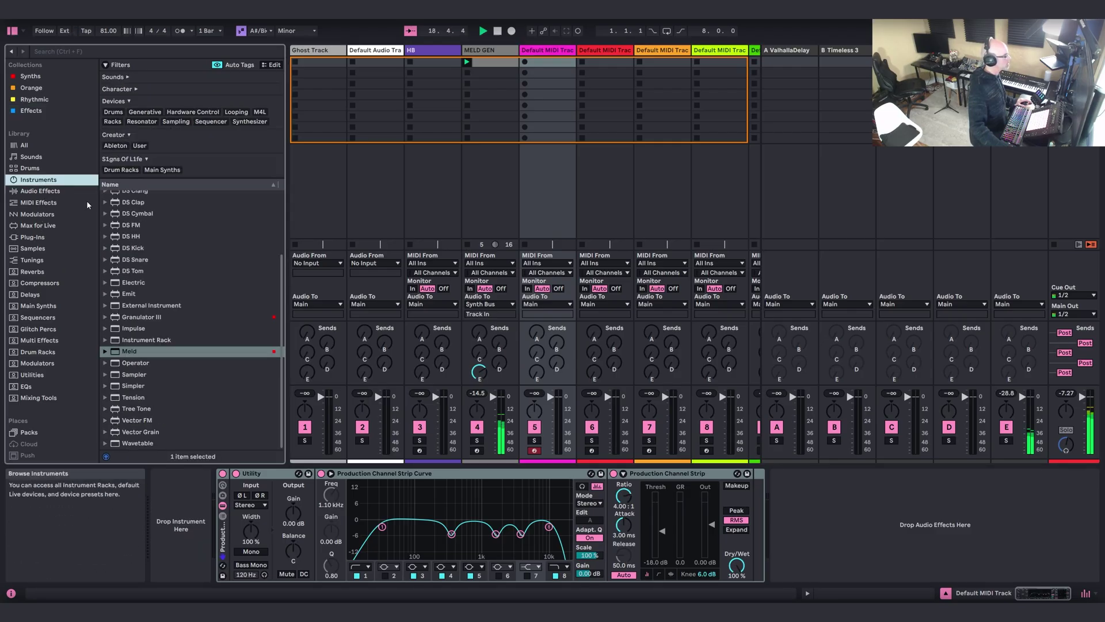
click(129, 351)
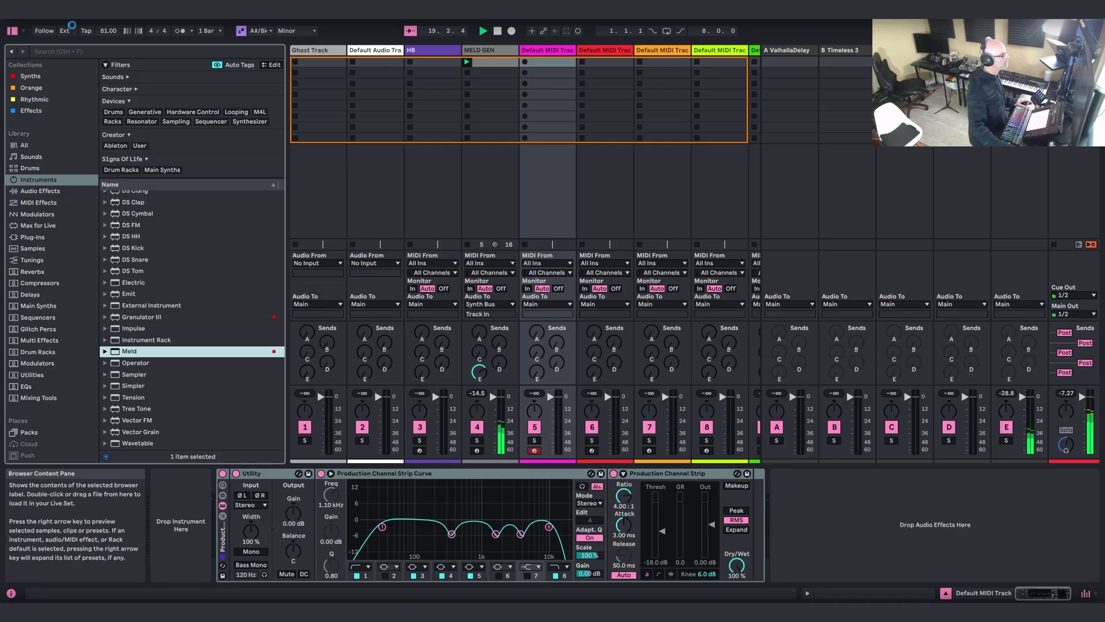
click(11, 31)
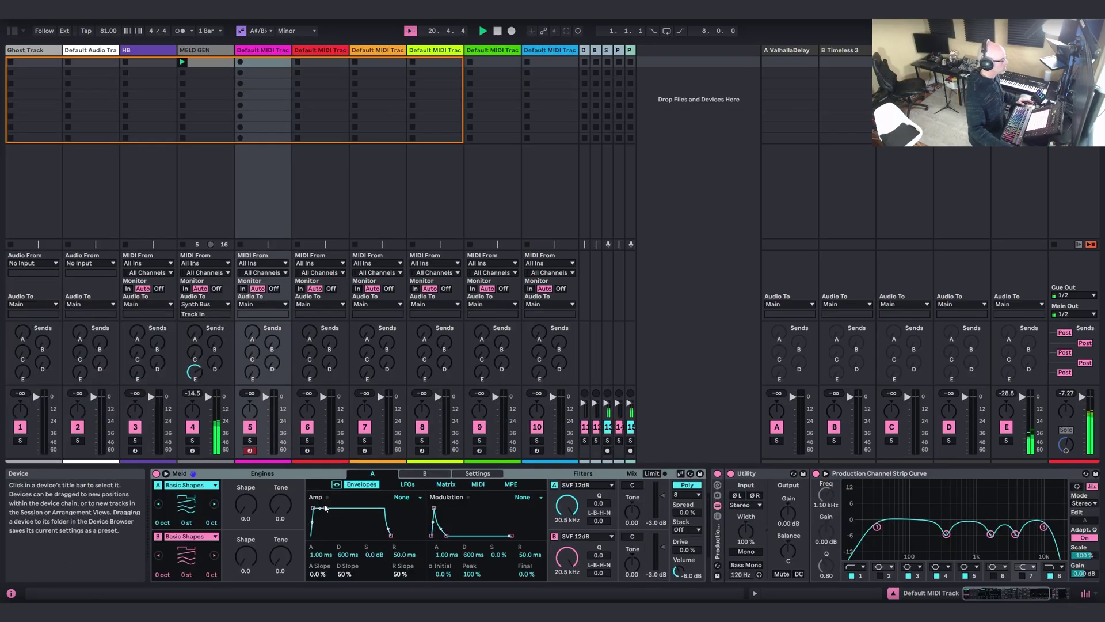
Turn off engine B and give engine A Shape 42.9, 2.67 s amp decay without sustain, 1.89 s modulation decay, and SVF 24dB at 313 Hz.
click(157, 536)
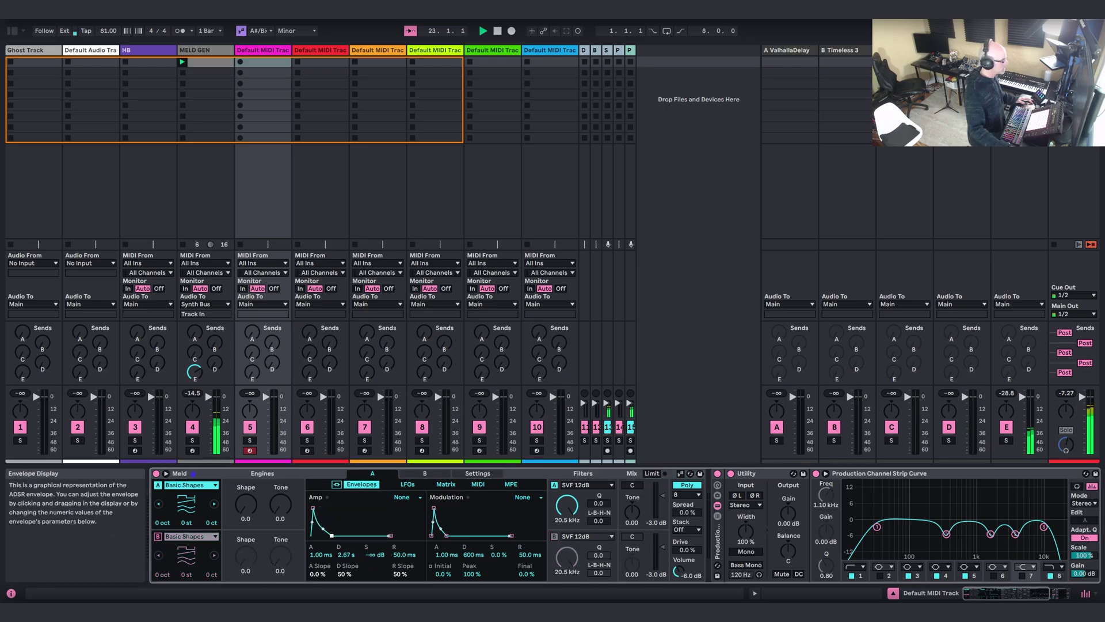
click(588, 486)
click(601, 341)
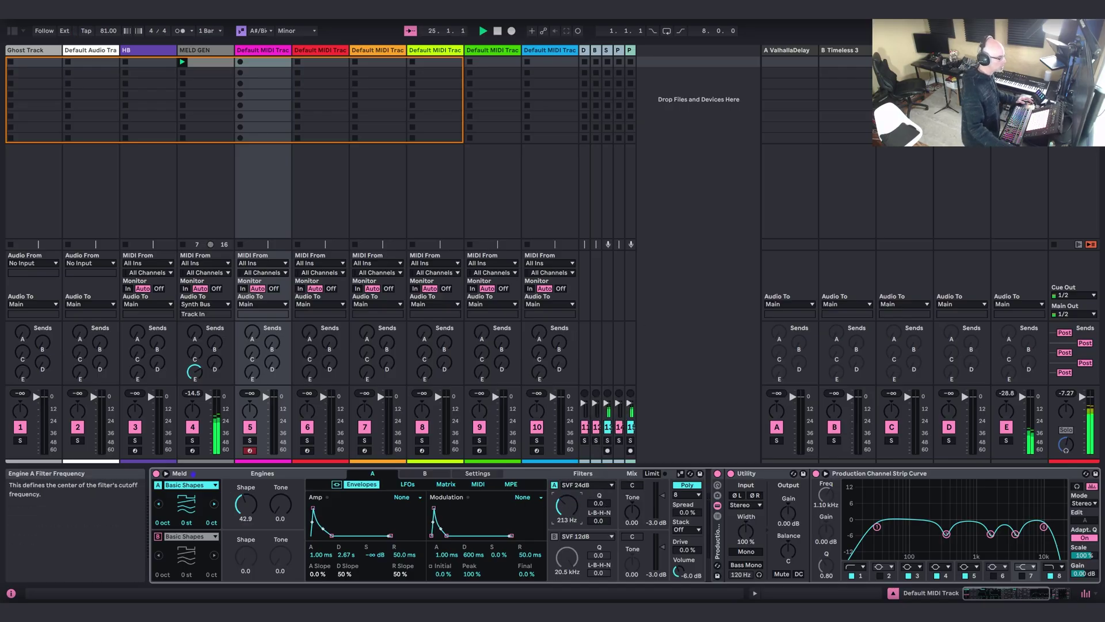
drag(474, 554, 473, 547)
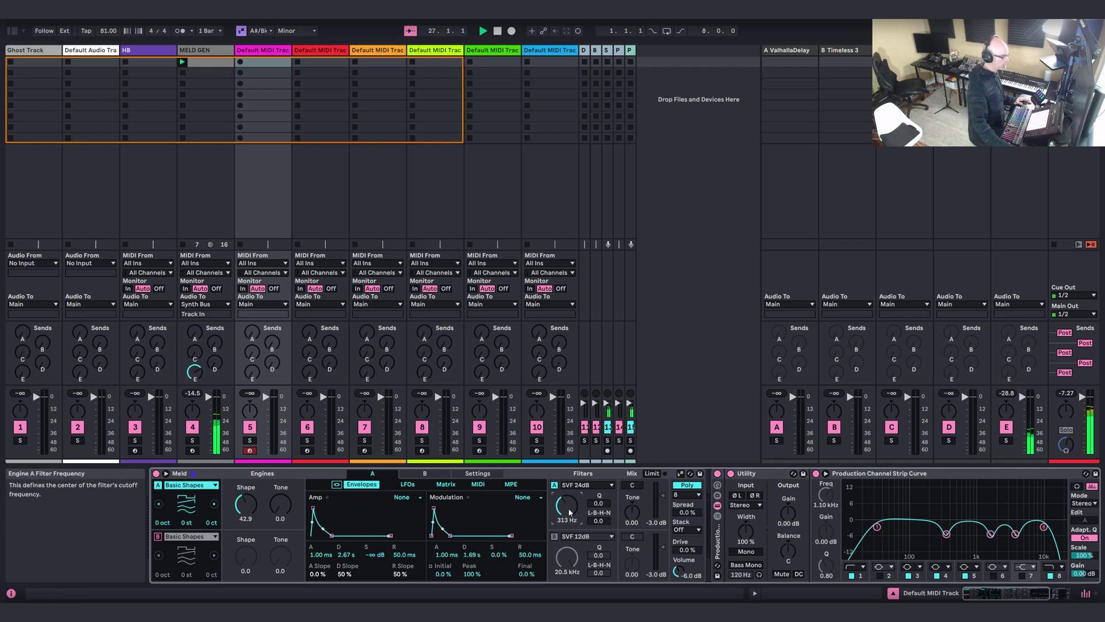
Switch engine A's LFO 1 to tempo sync and set its rate to 4.
click(442, 486)
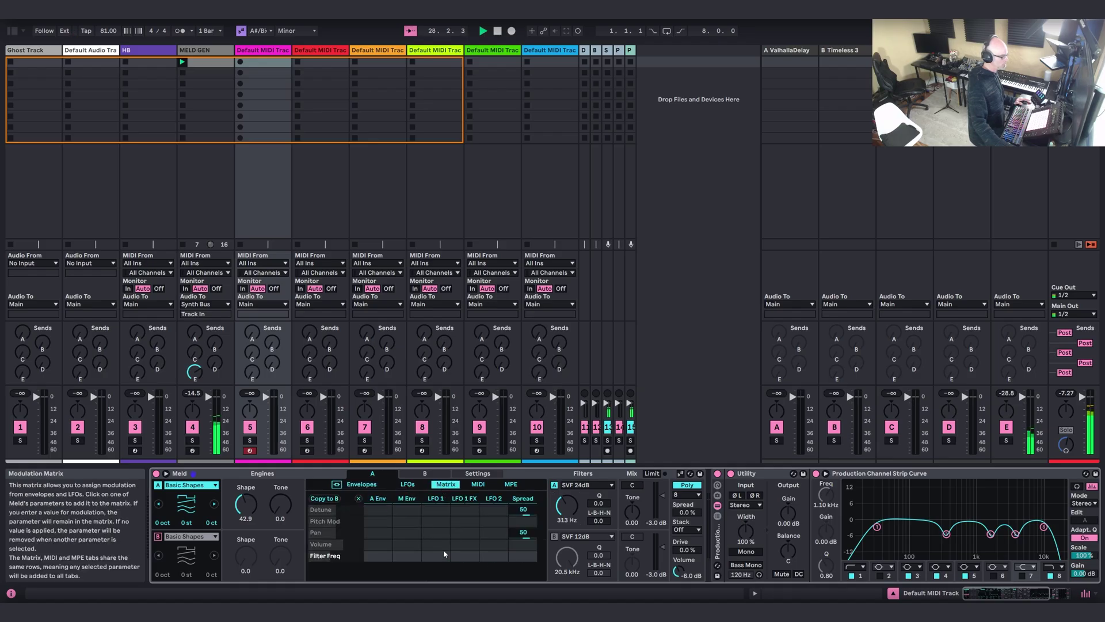
click(401, 487)
click(362, 484)
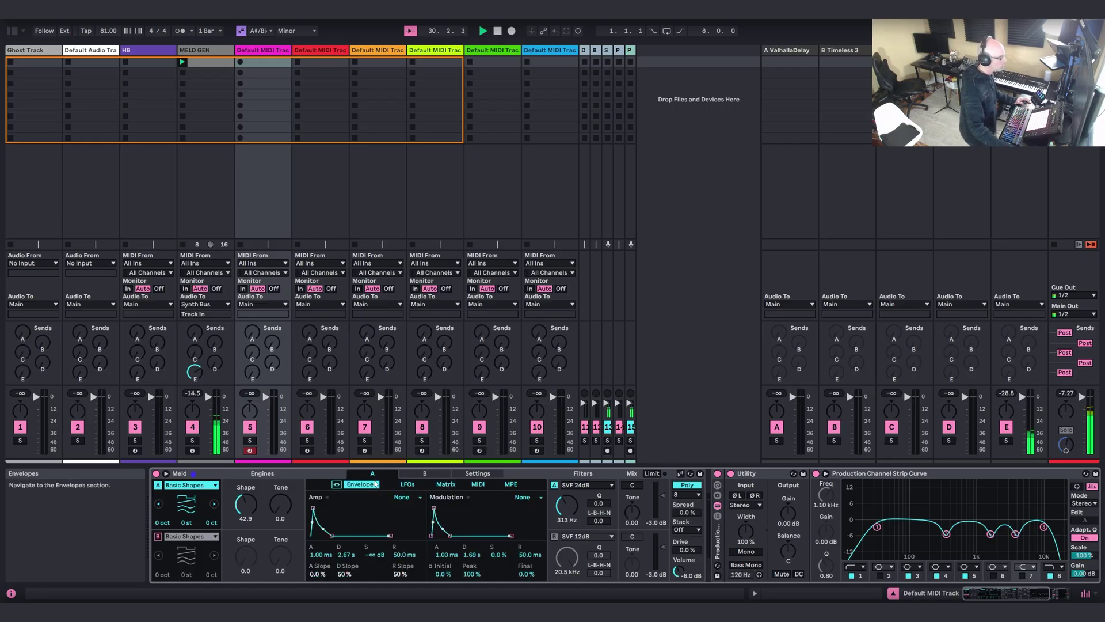
click(393, 484)
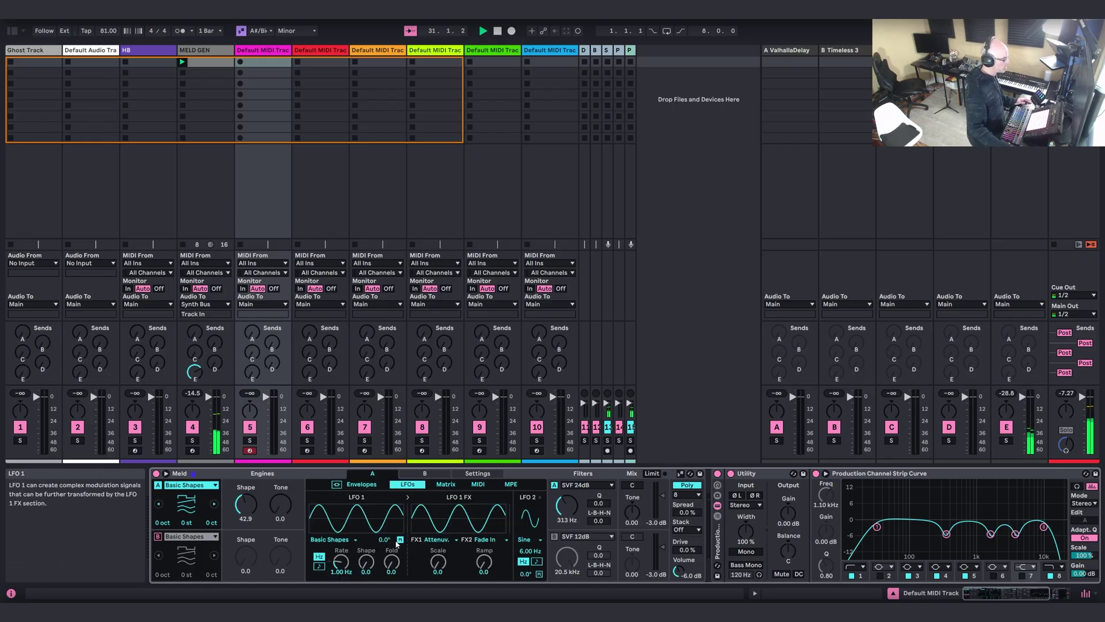
click(319, 566)
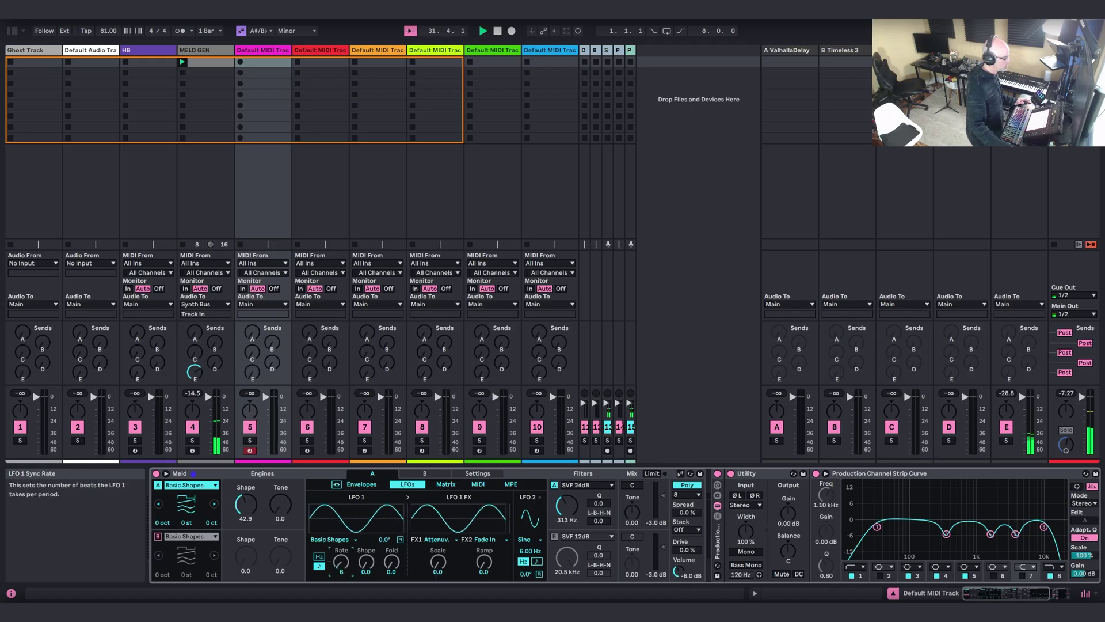
drag(341, 562, 341, 553)
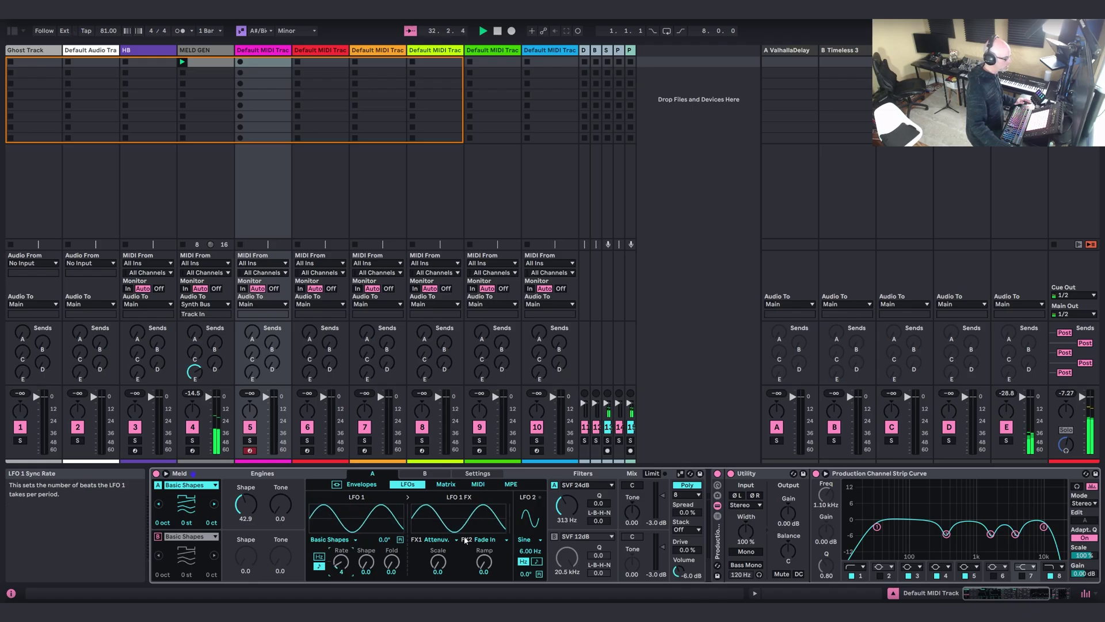
Modulate engine A's filter frequency by 38 from the modulation envelope and 53 from LFO 1, and set Shape to 58.7.
click(444, 485)
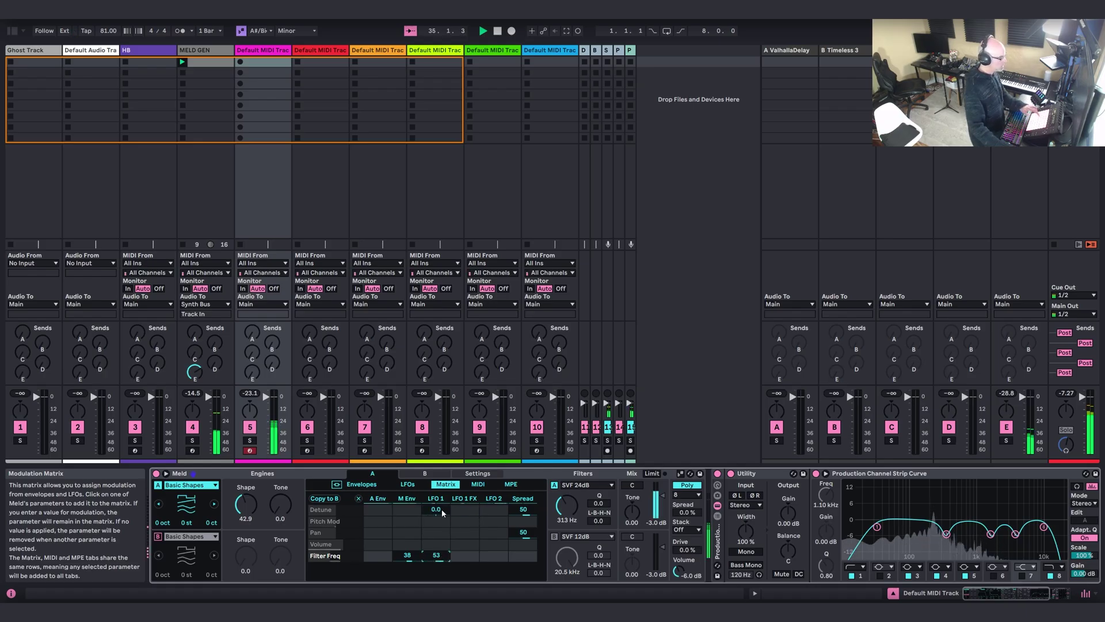
drag(246, 505, 246, 502)
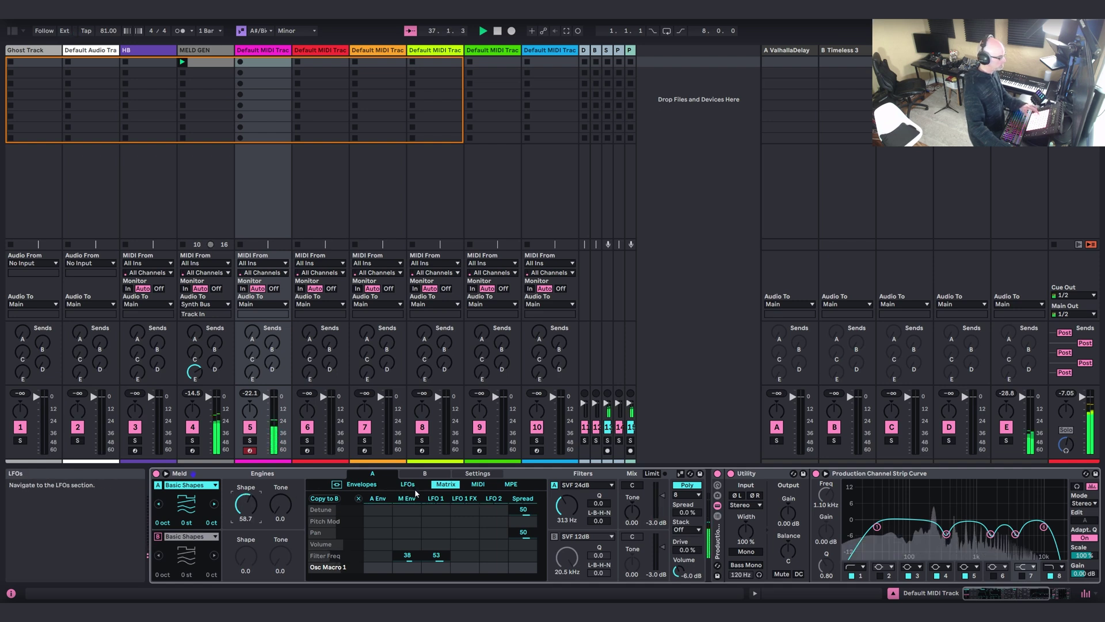
click(409, 486)
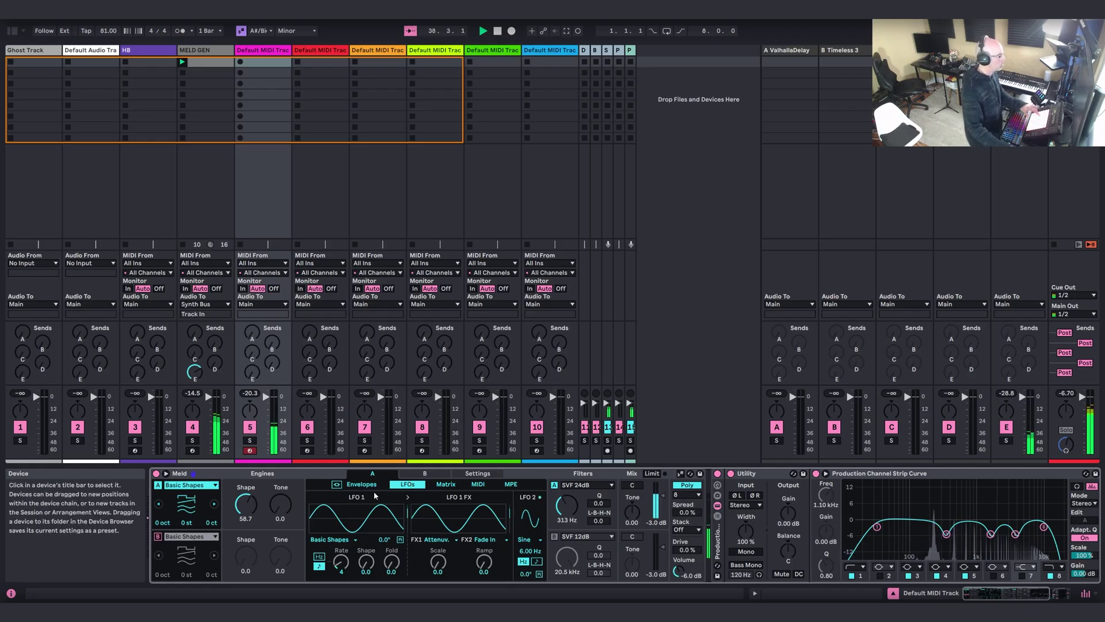
Insert the =(Stepic)= sequencer from the Sequencers collection before Meld on track 5 and hide the browser.
click(15, 30)
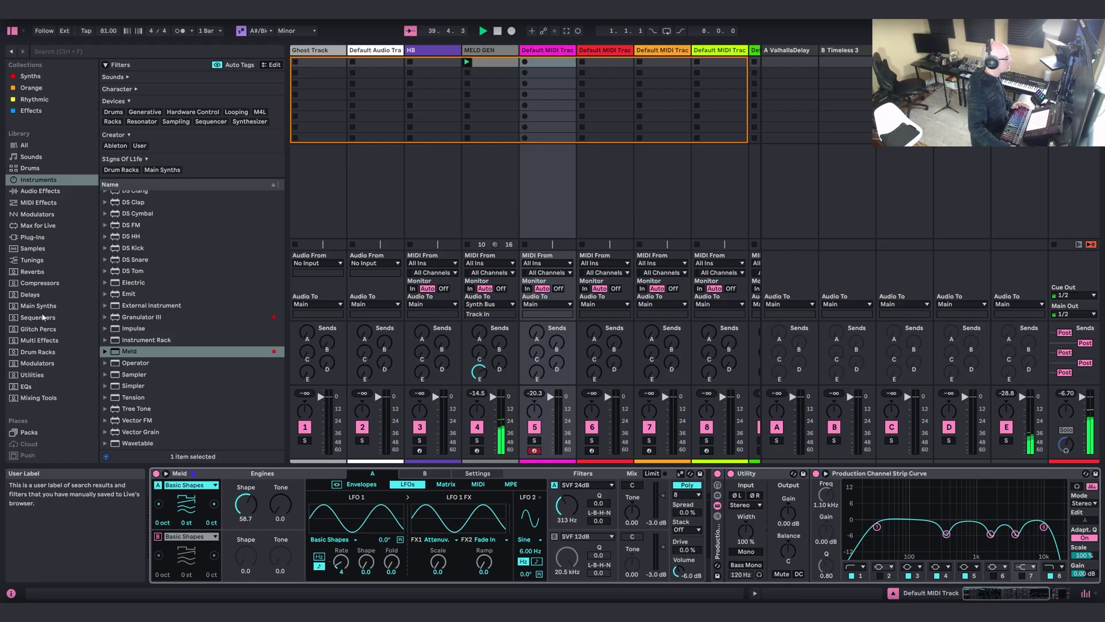
click(43, 316)
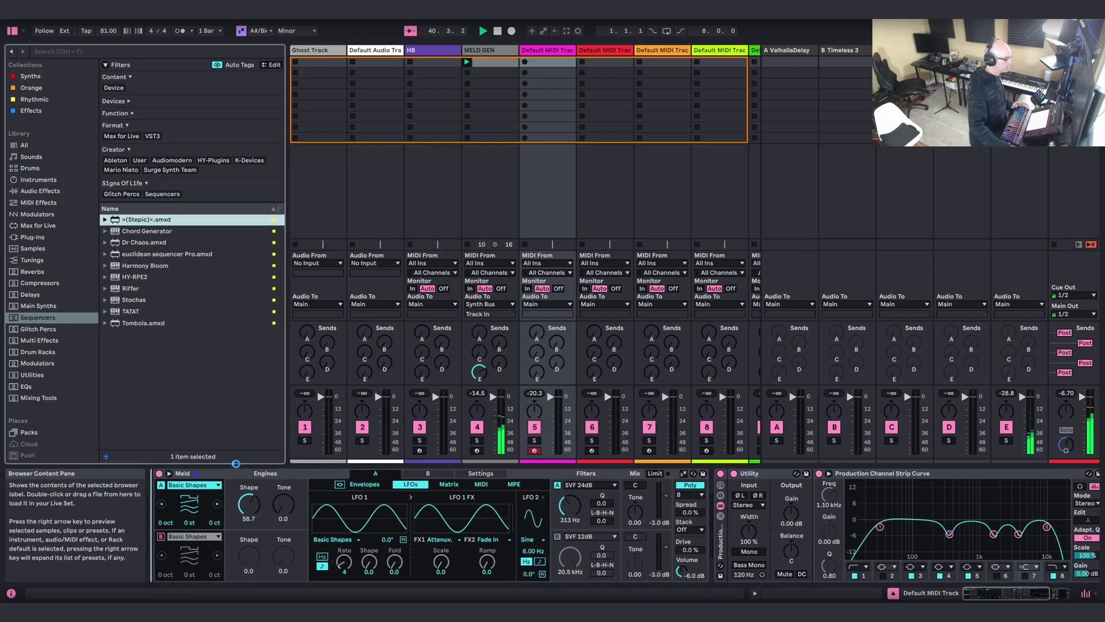
drag(235, 464, 190, 495)
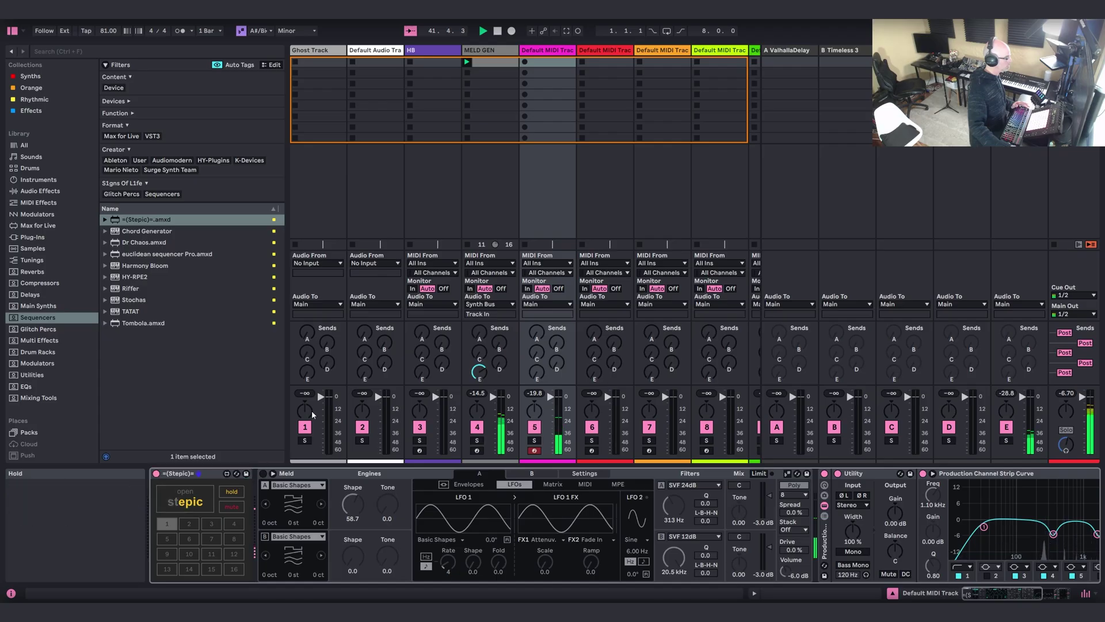
click(16, 31)
click(17, 32)
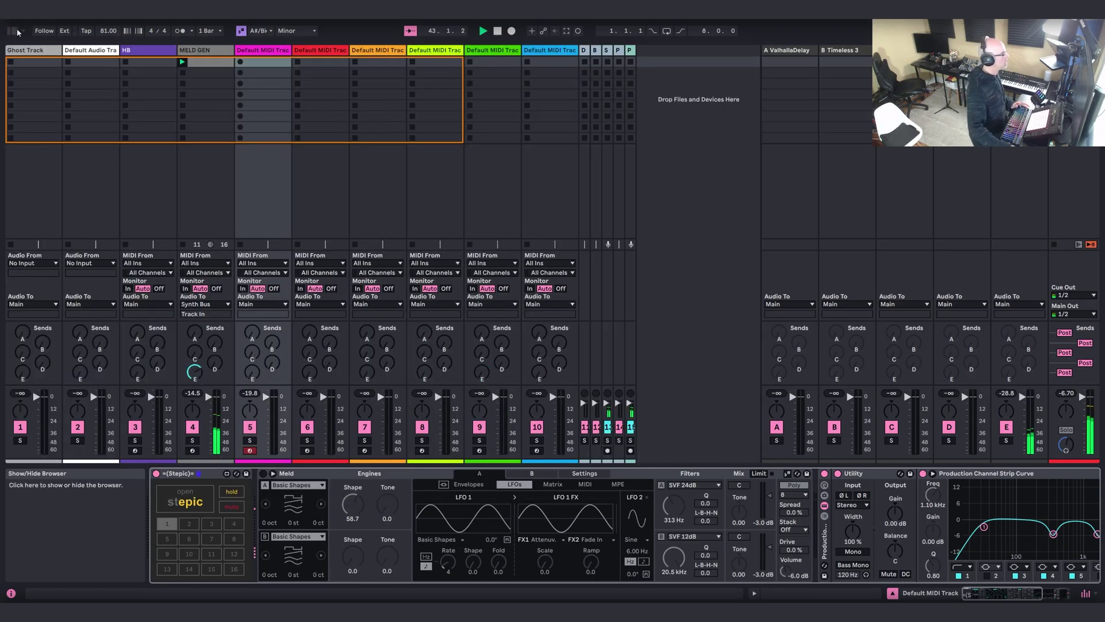
Open Stepic's editor and set its scale to natural minor, root note to a#3, and note length to 1/8.
click(182, 502)
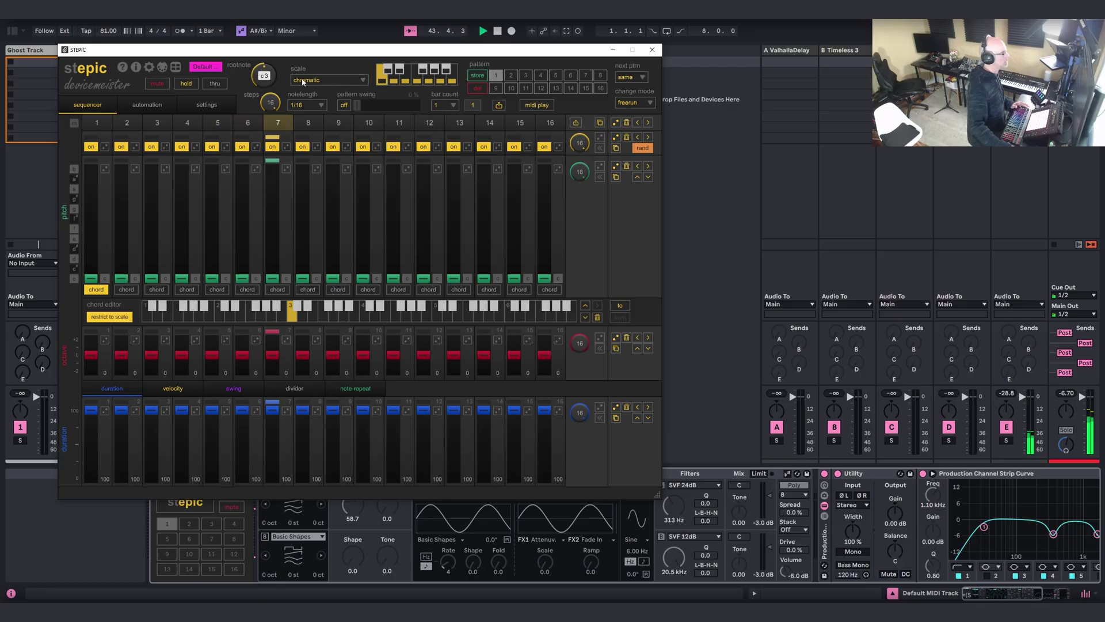
click(303, 81)
click(315, 110)
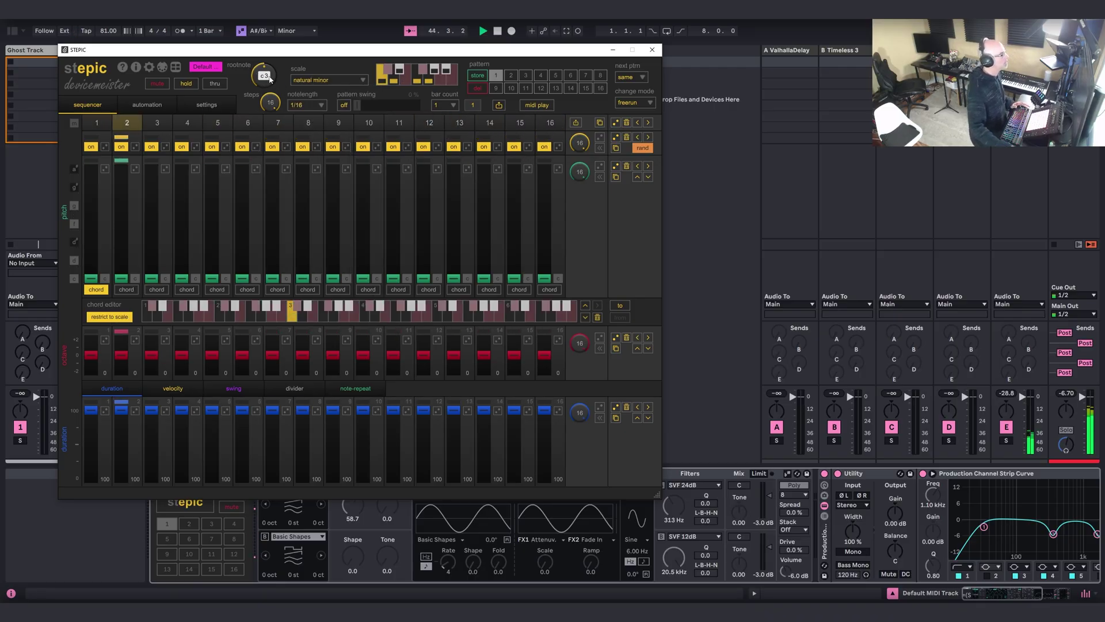
drag(269, 79, 277, 57)
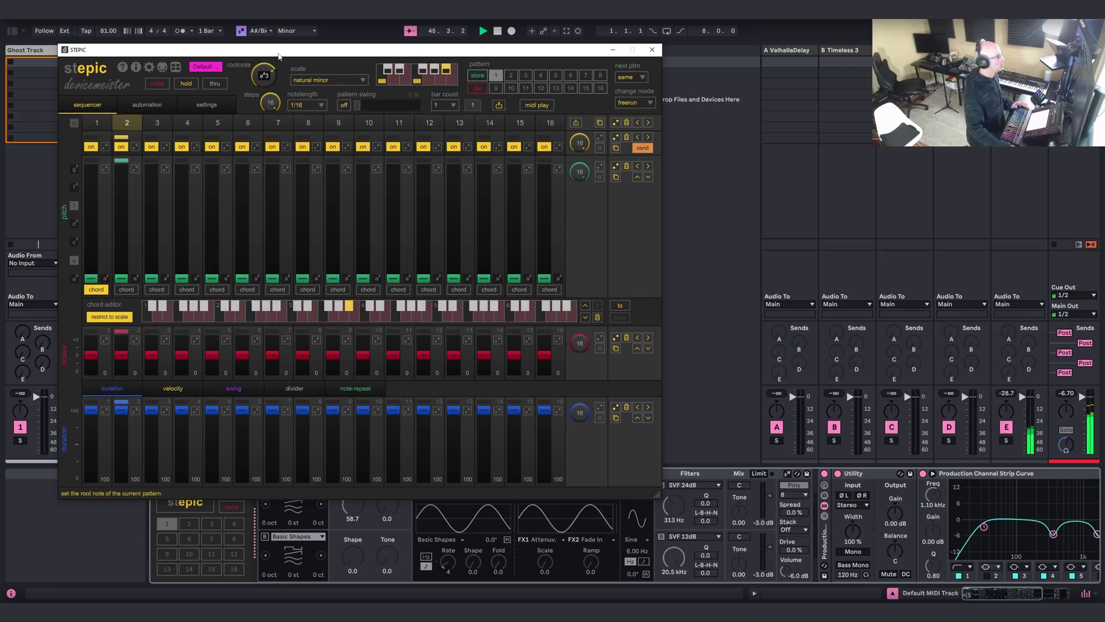
click(308, 105)
click(302, 147)
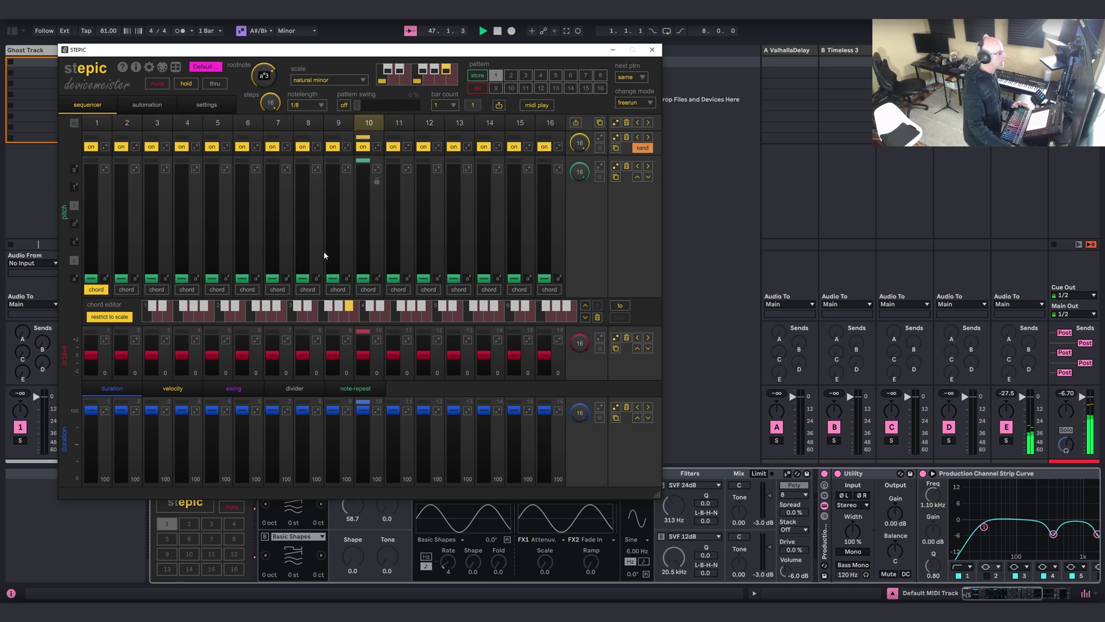
Raise the pitch of Stepic steps 4 and 14 to the same scale degree, and step 9 one degree higher.
click(182, 223)
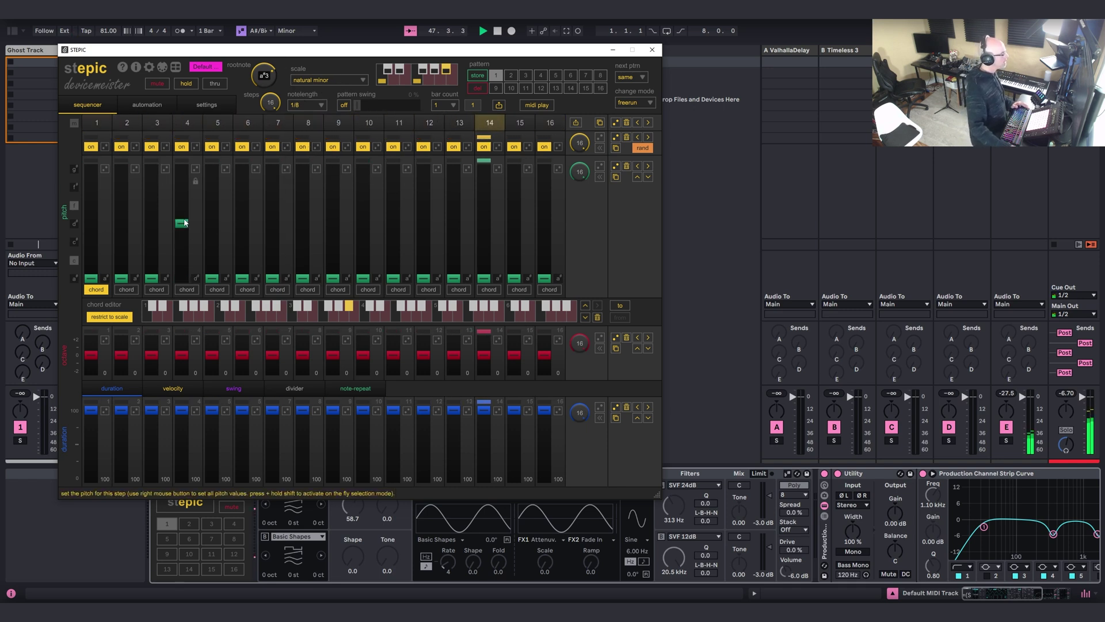
click(333, 204)
click(483, 223)
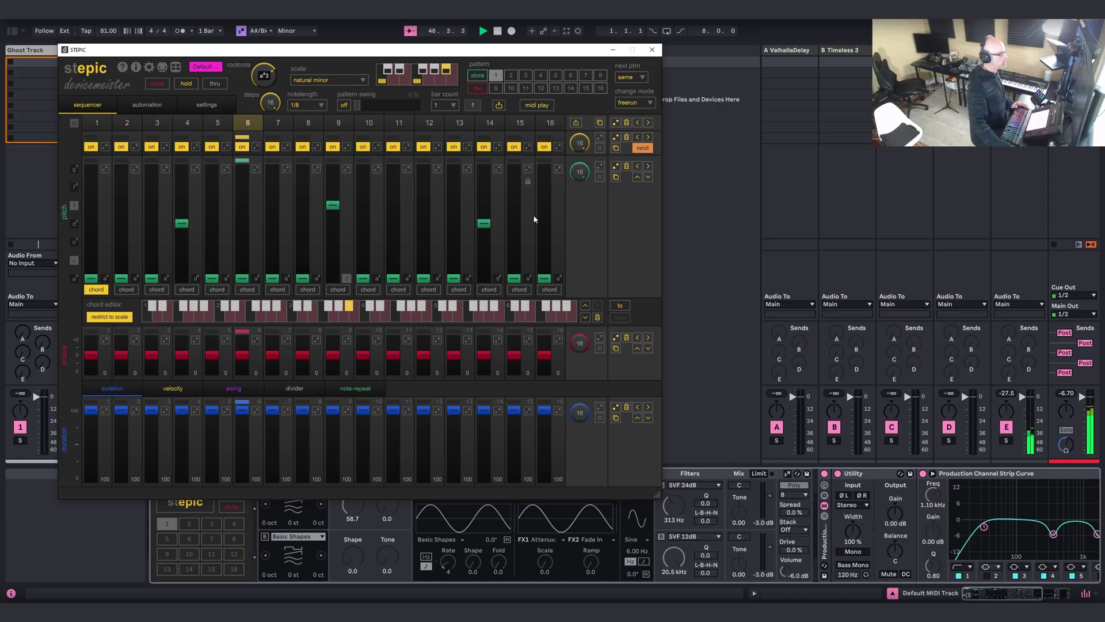
Raise the octave of Stepic steps 14, 15 and 16 to +1, and raise step 16's pitch above step 9's.
click(544, 346)
click(514, 347)
click(484, 347)
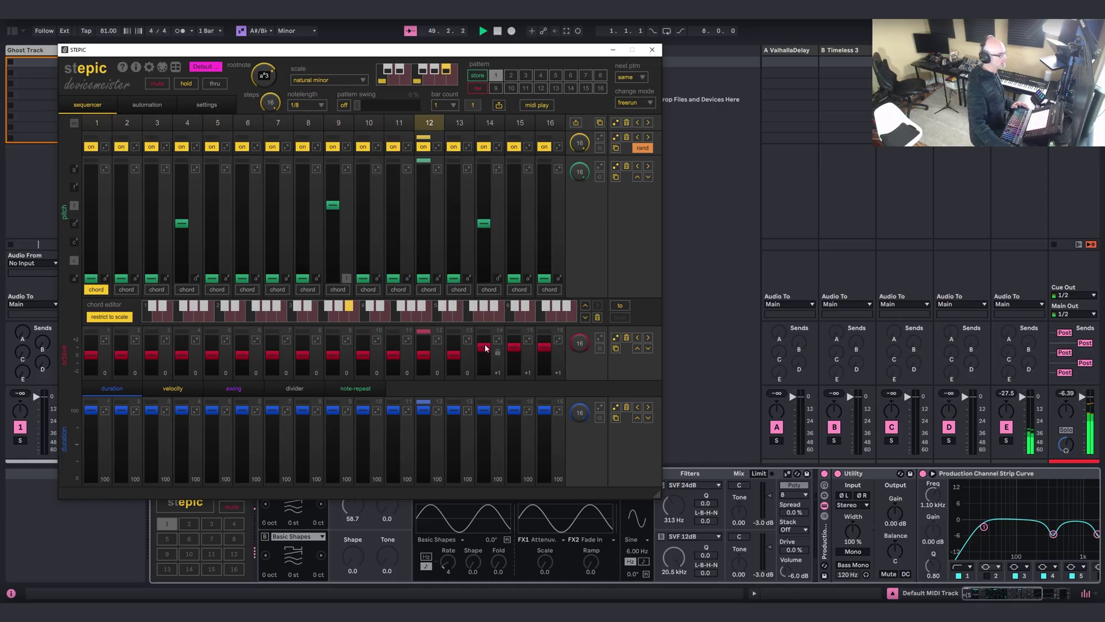
click(543, 175)
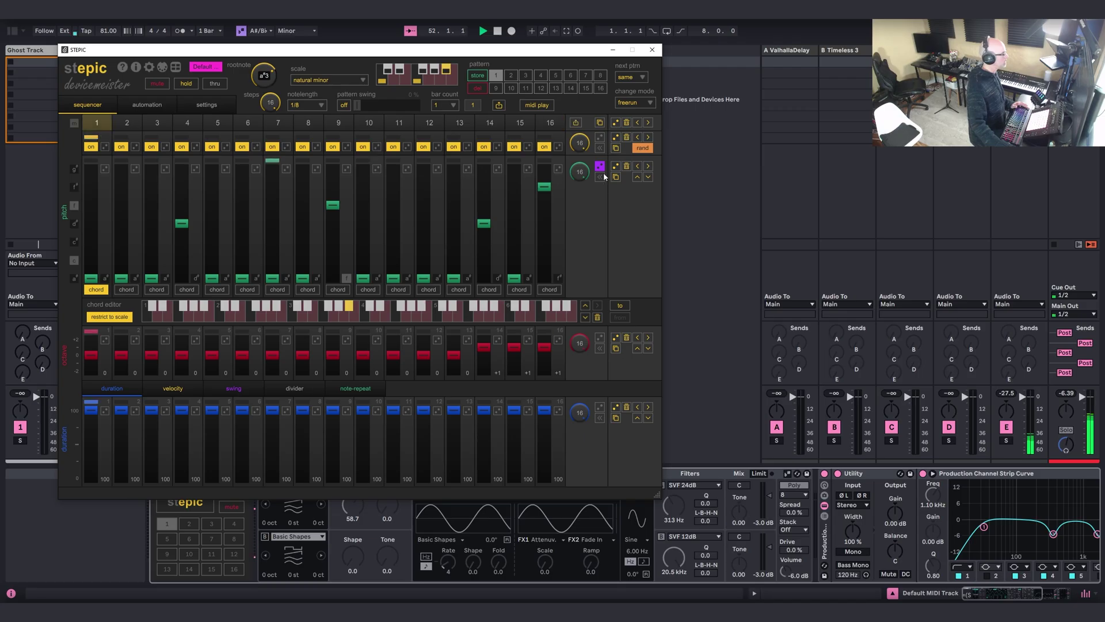
Switch Stepic's octave and velocity lanes to random step order, and dice all the velocity values.
drag(506, 50, 559, 73)
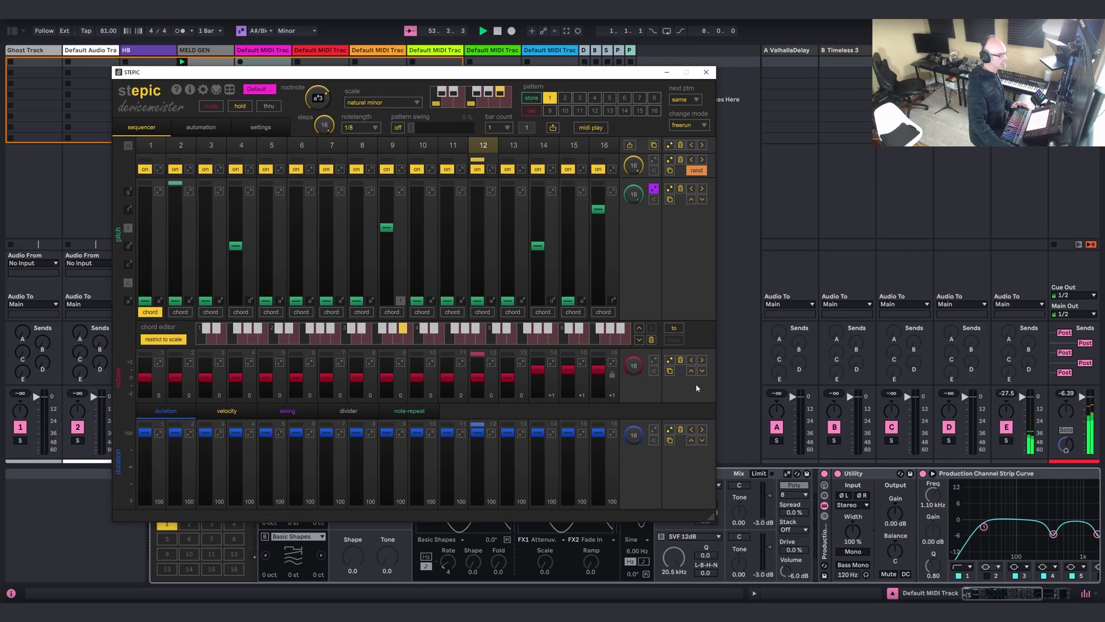
click(654, 359)
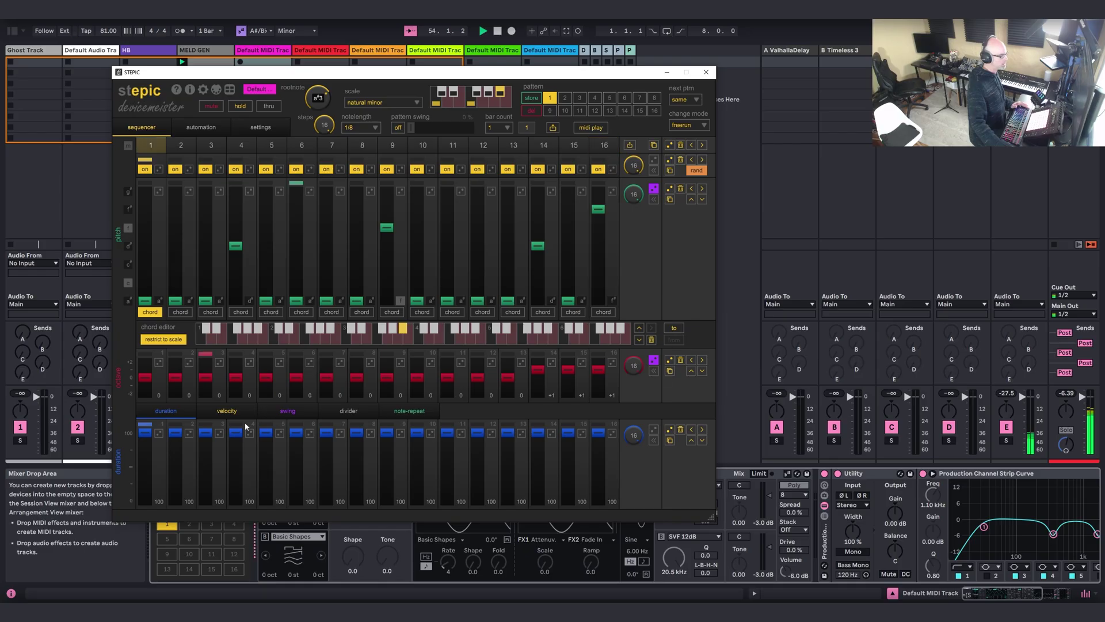
click(220, 417)
click(653, 430)
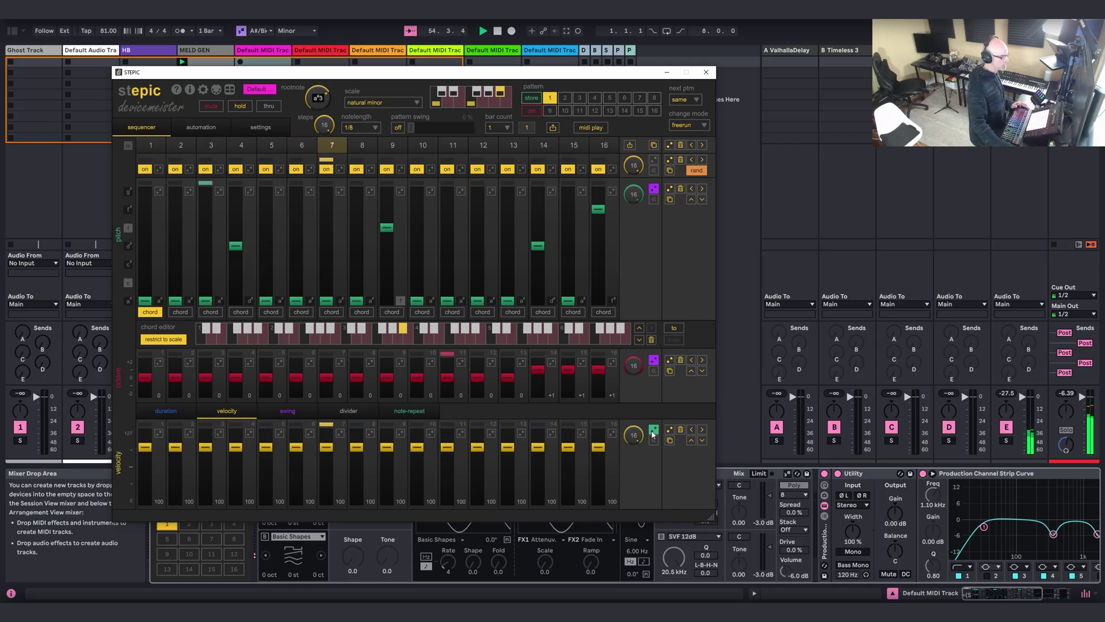
click(669, 429)
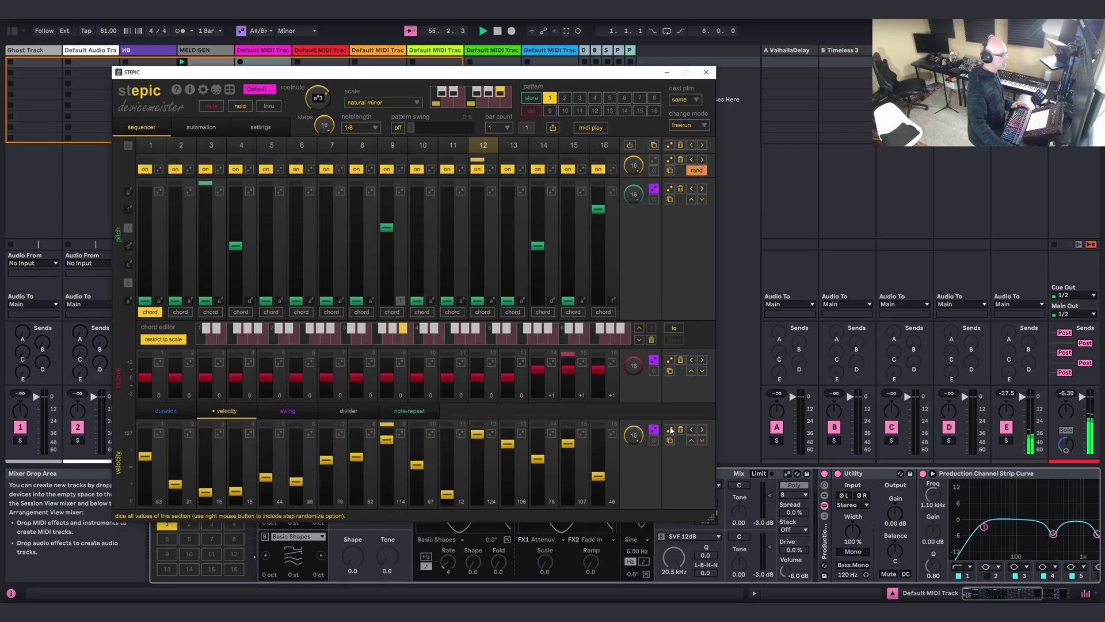
Set the divider of Stepic steps 15 and 16 to 2, and switch the divider lane to random step order.
click(348, 411)
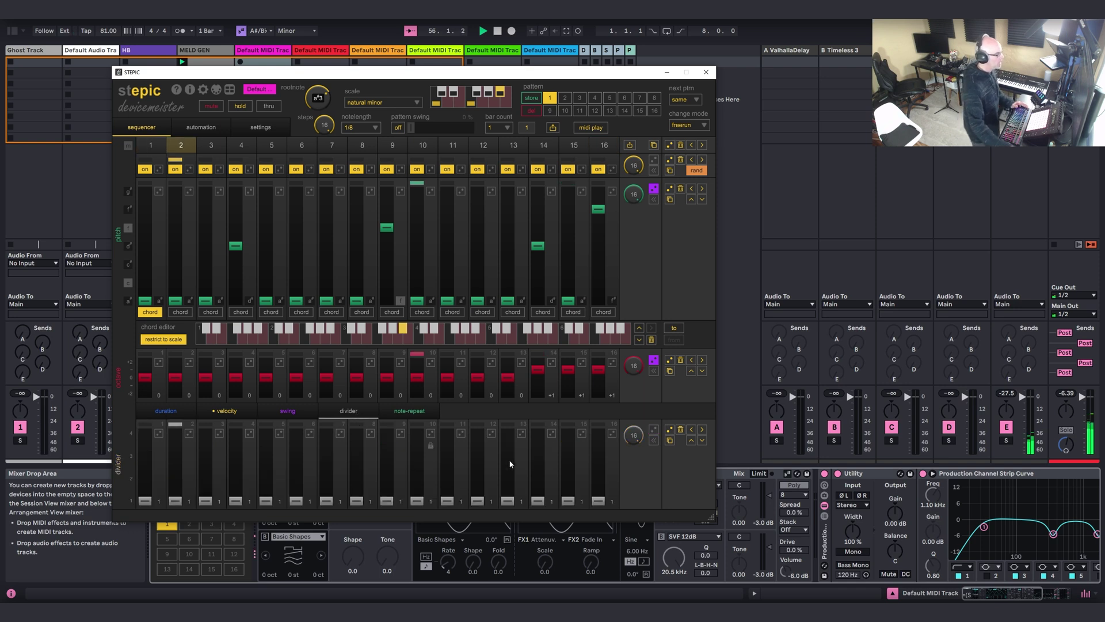
click(593, 486)
click(567, 484)
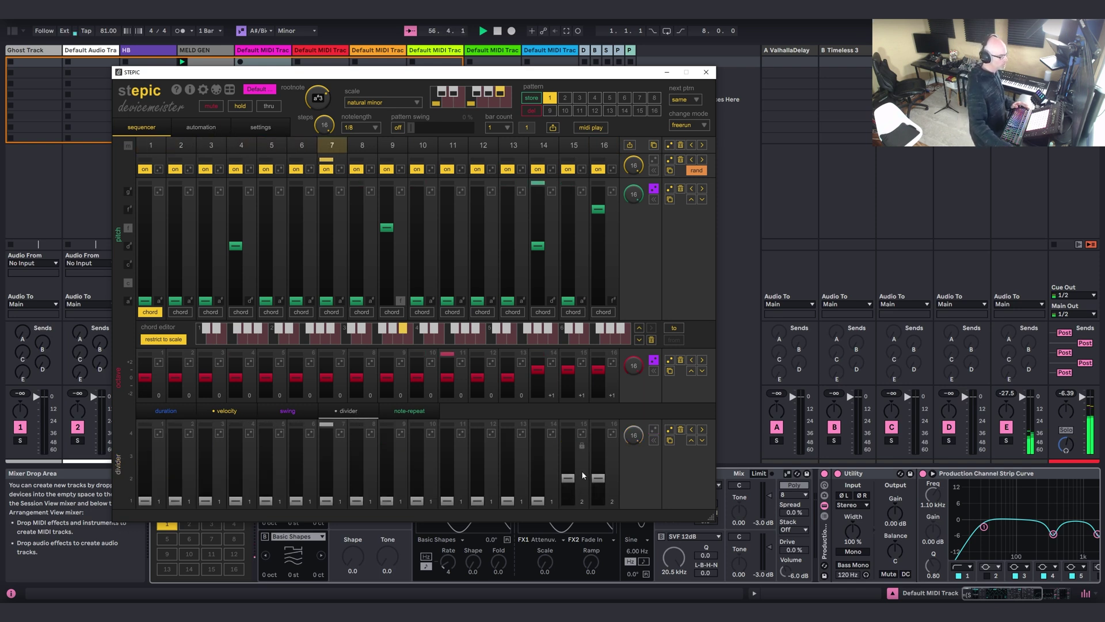
click(654, 429)
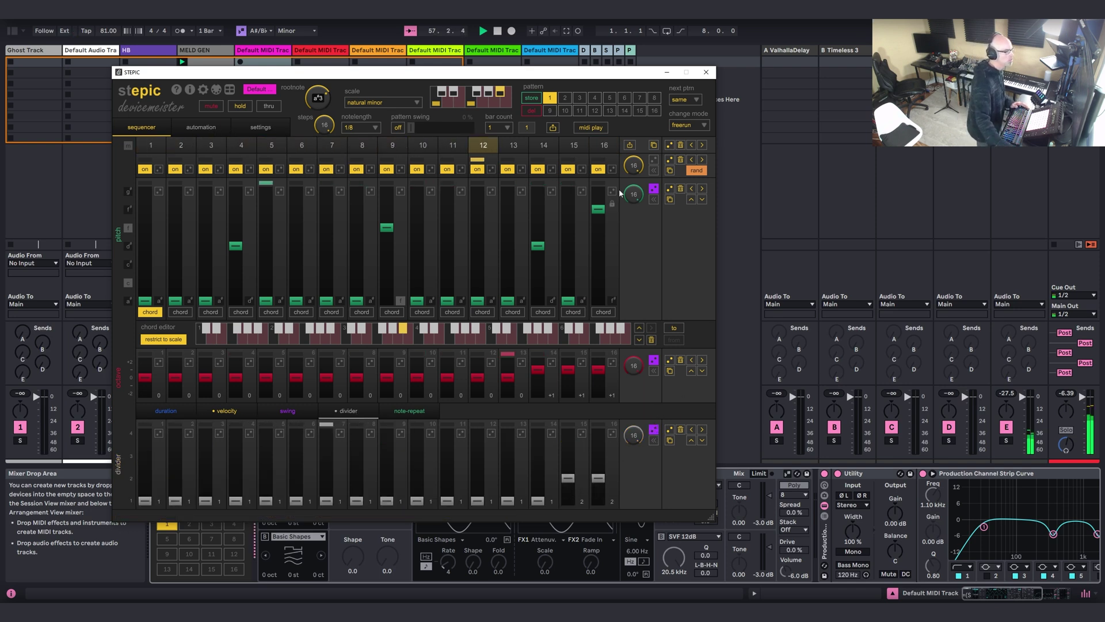
Turn Stepic step 12 off, switch steps 6 and 2 to the blue gate state, and close the editor.
click(478, 169)
click(296, 169)
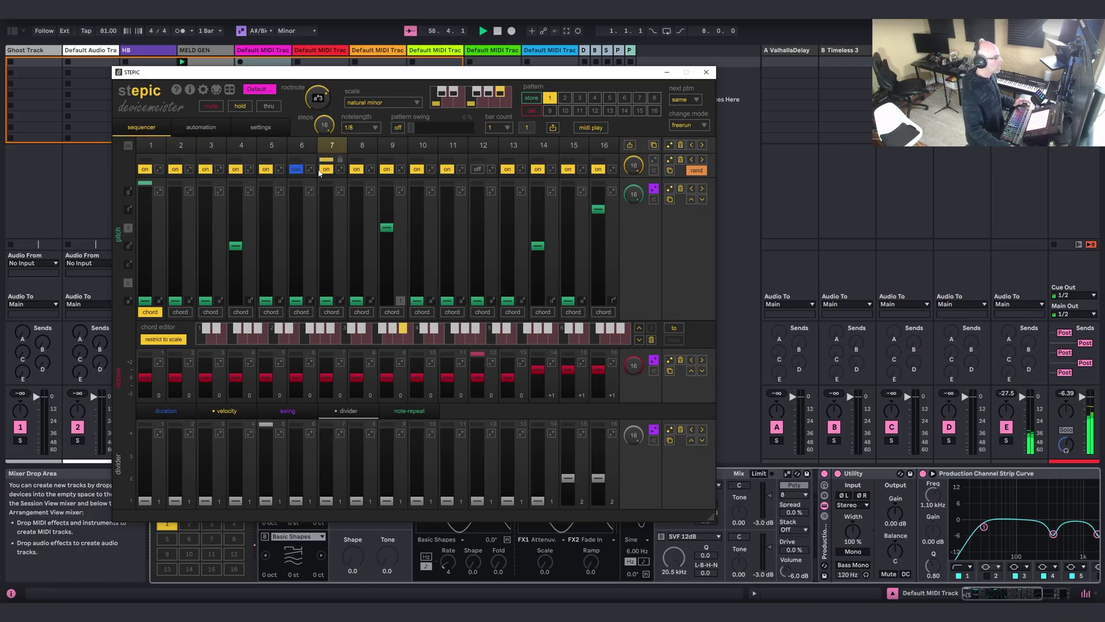
click(175, 169)
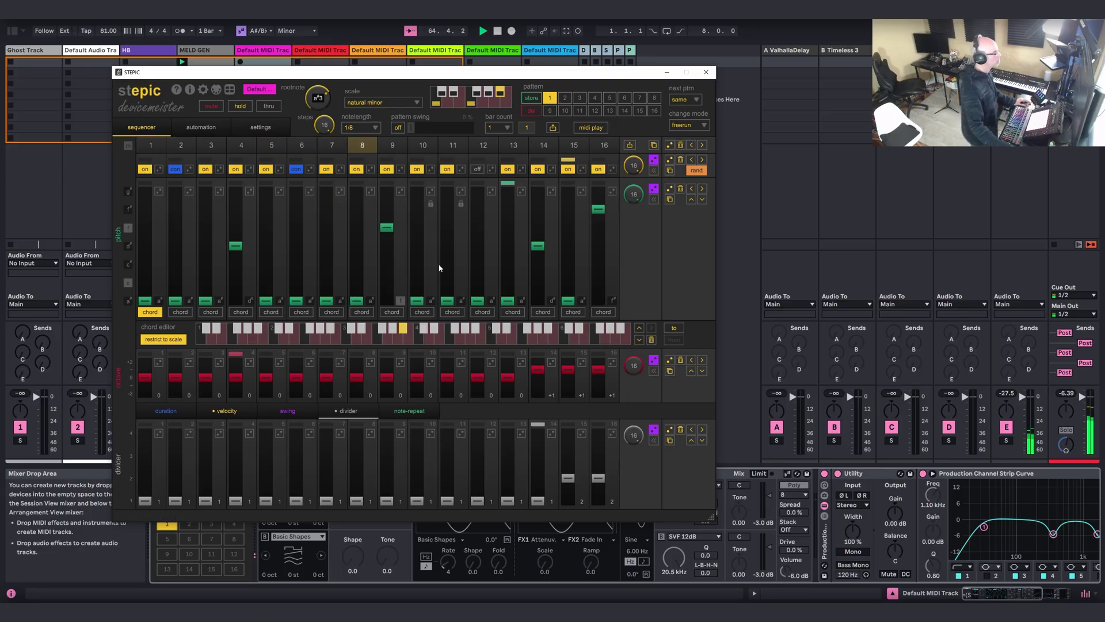
click(707, 73)
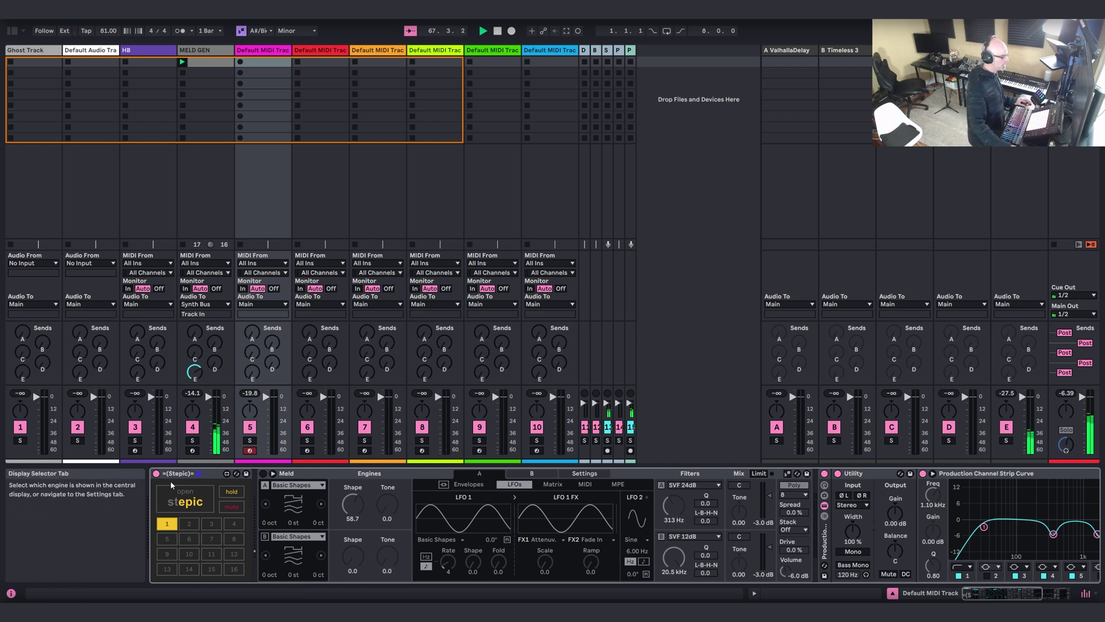
Re-enable Meld on track 5, and modulate engine A's Osc Macro 2 by 36 and filter frequency by 33 from velocity.
click(262, 473)
click(262, 474)
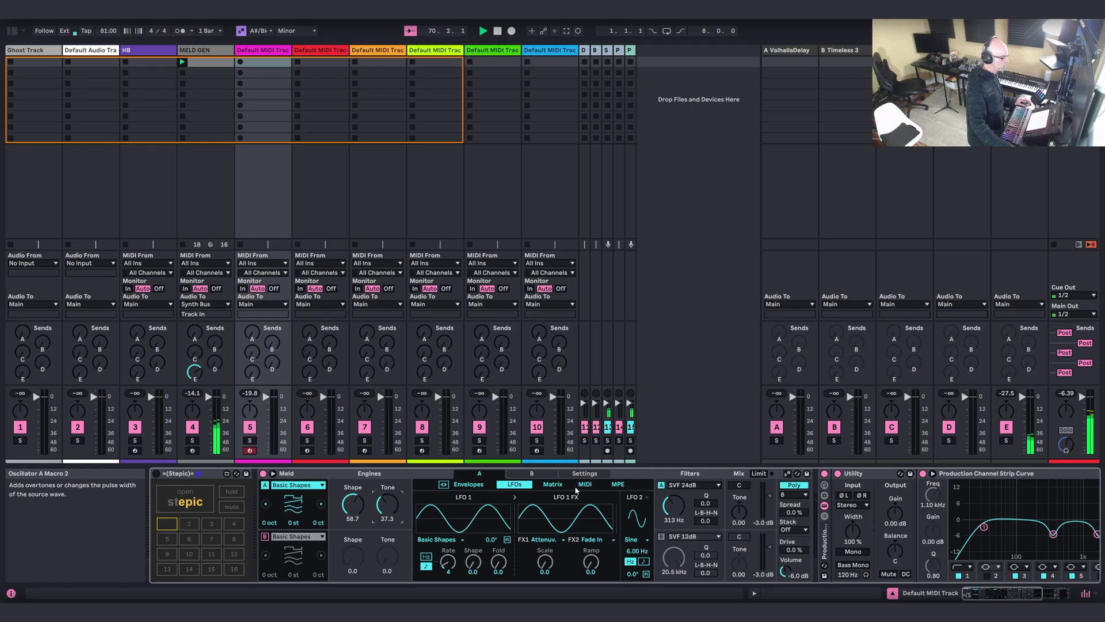
click(553, 485)
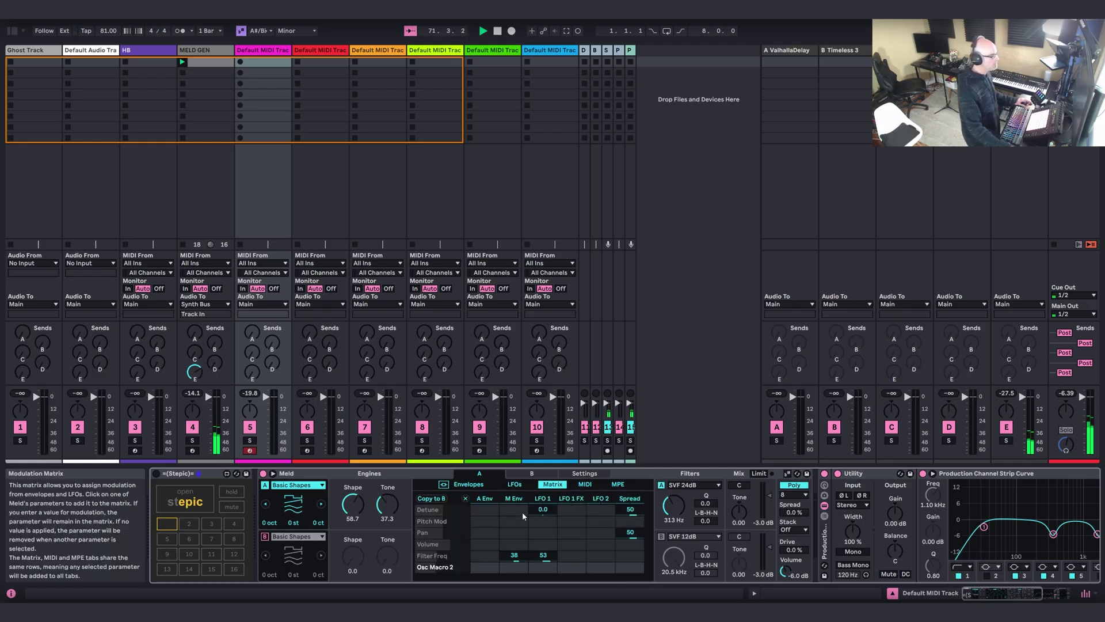
click(273, 474)
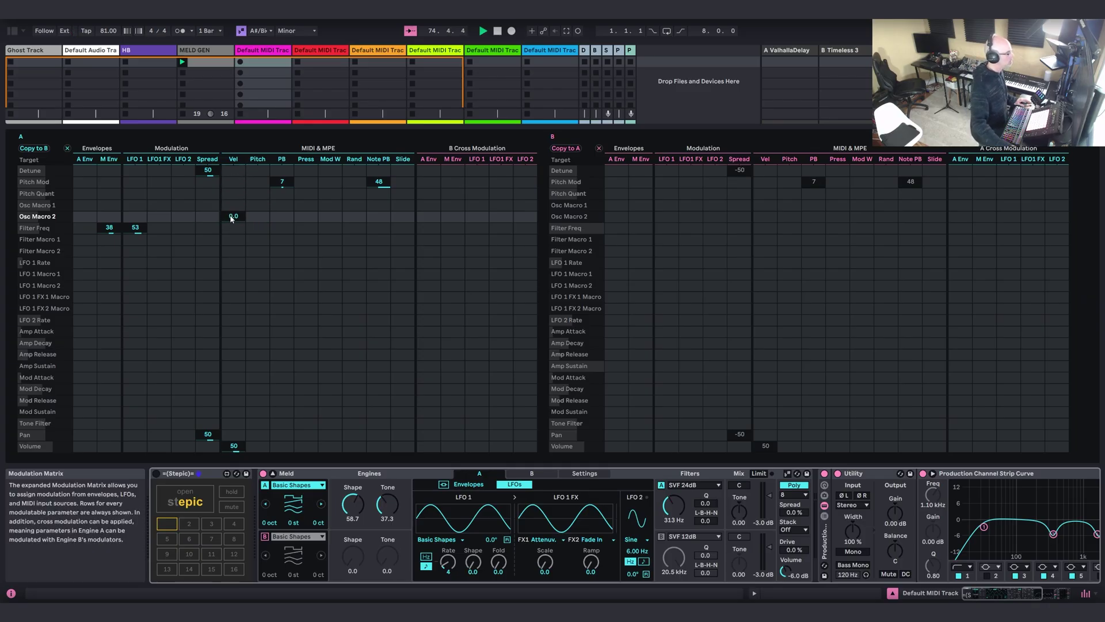
drag(233, 219, 233, 214)
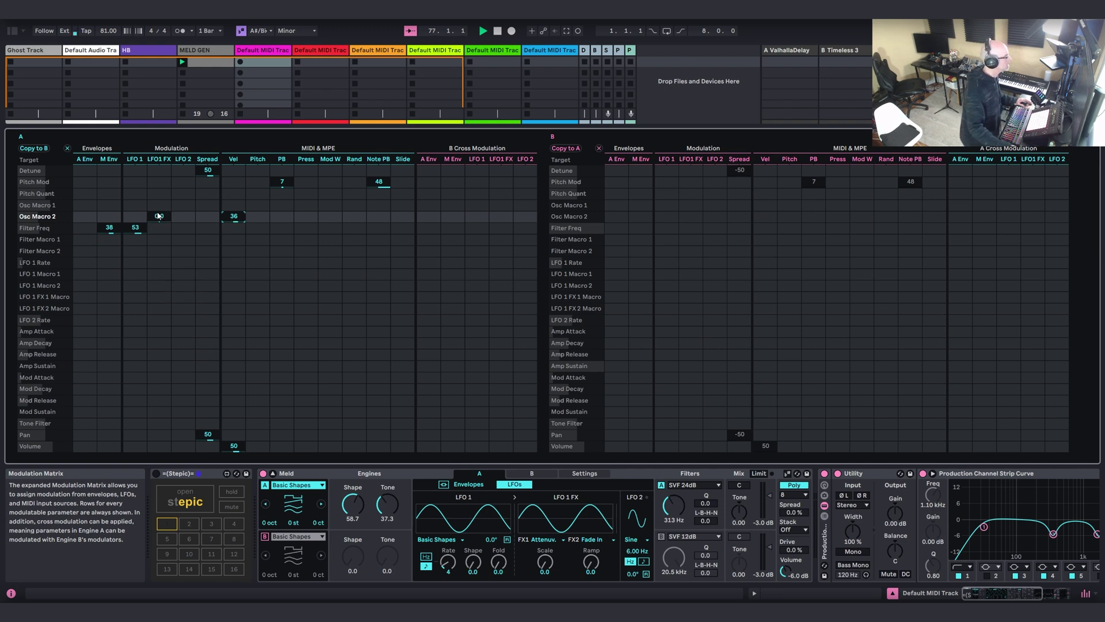
drag(233, 228, 234, 222)
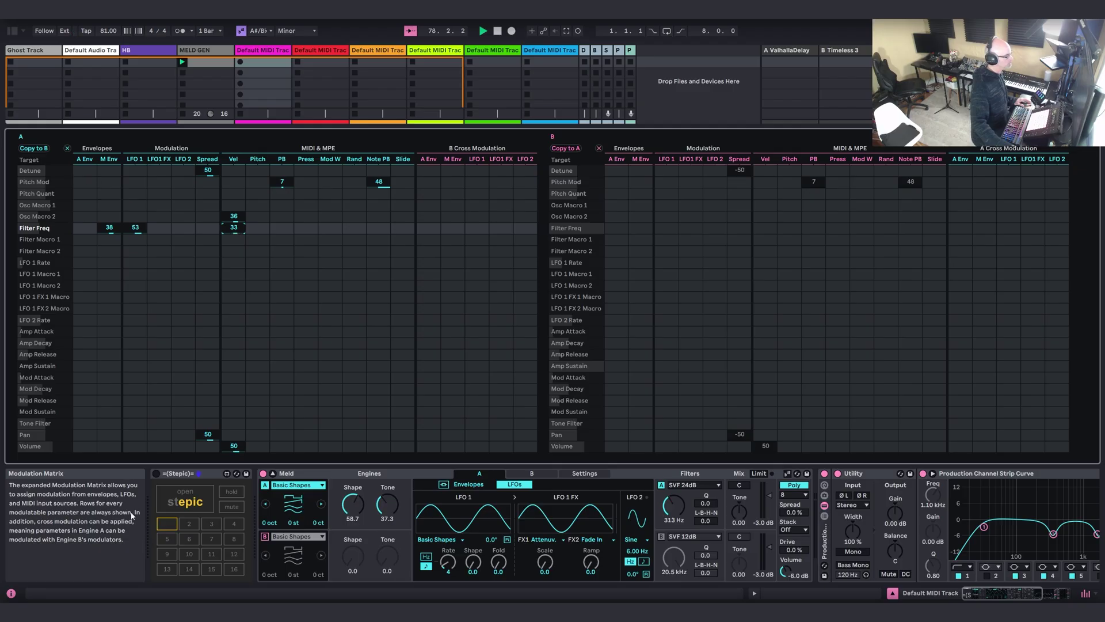
click(273, 473)
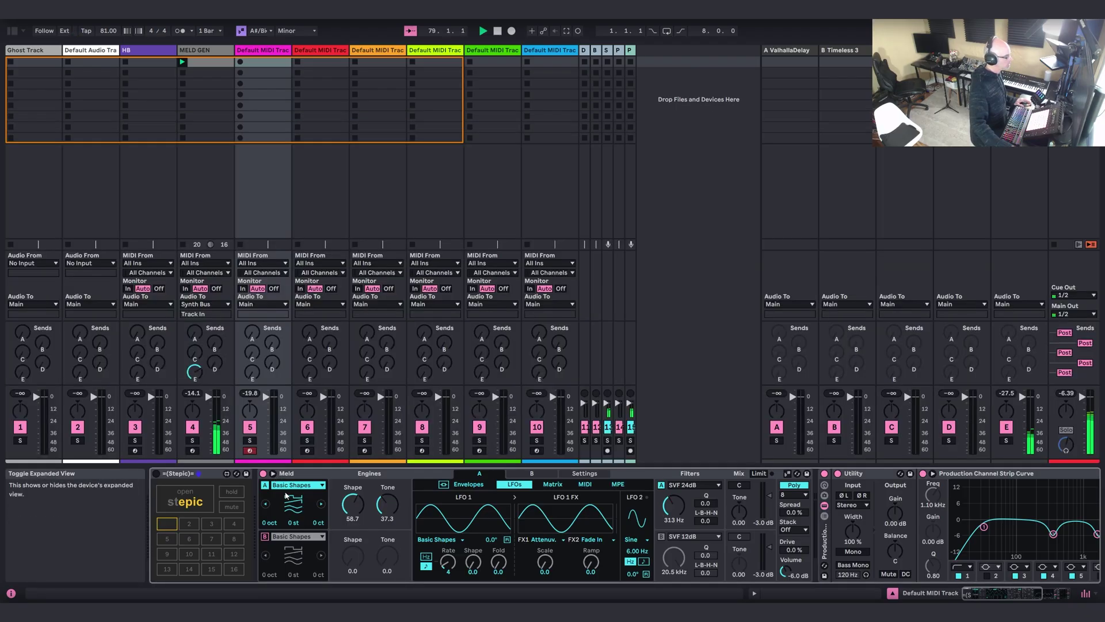
Add ValhallaDelay from the Effects collection to the end of track 5's chain, hide the browser and enlarge the plug-in window.
click(1057, 594)
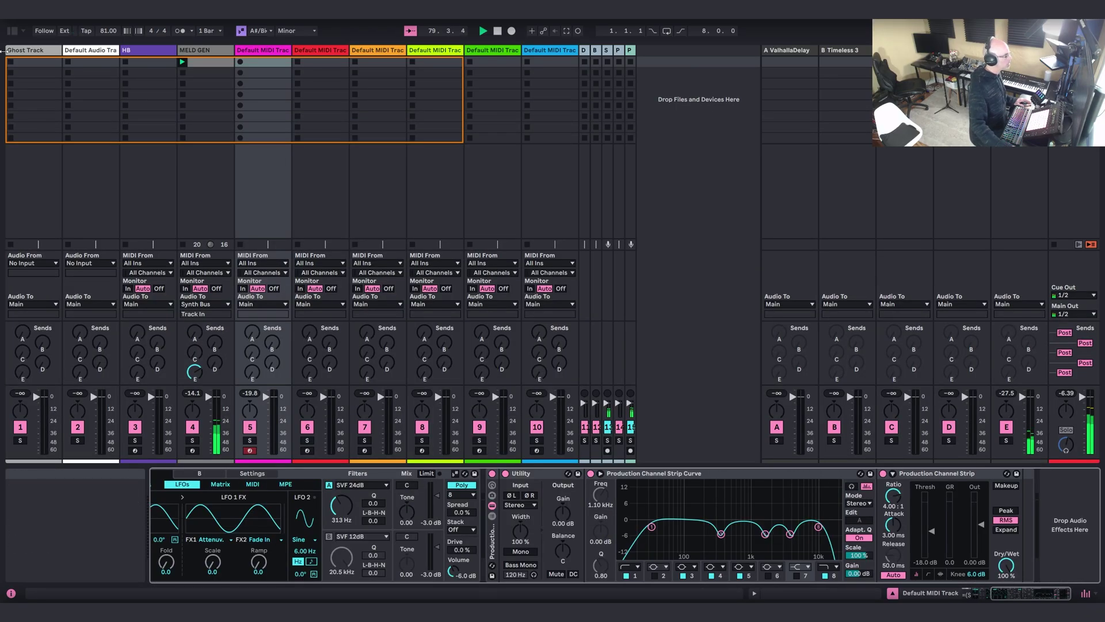
click(11, 31)
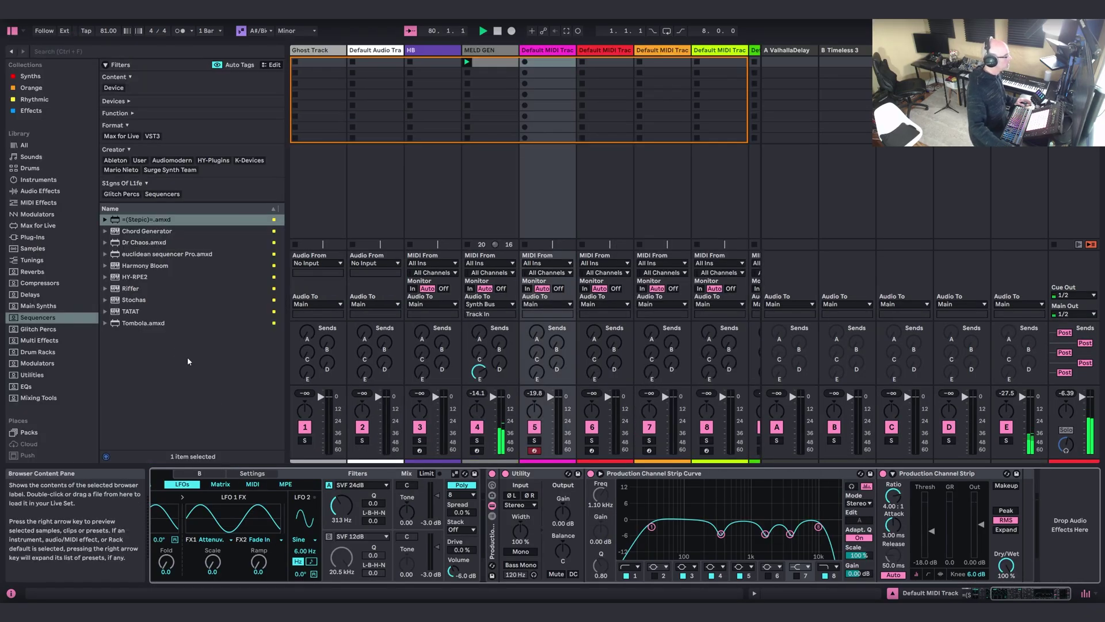
click(31, 110)
double_click(133, 421)
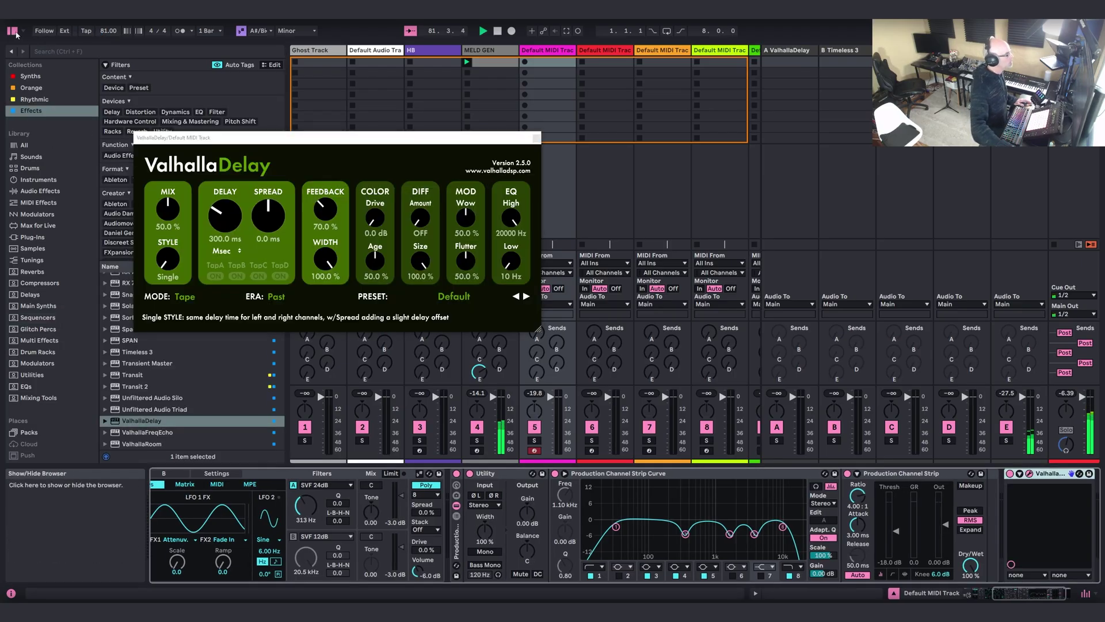
click(11, 30)
drag(539, 329, 703, 469)
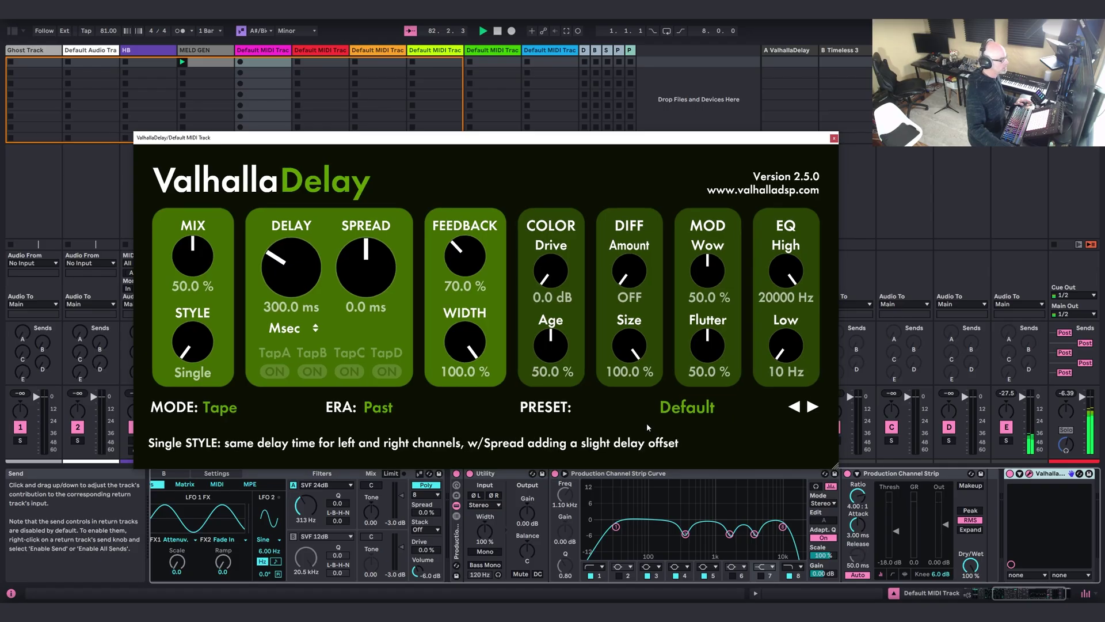
Load ValhallaDelay's TIME - Equinoxe preset from Remote Vision - Sequenced Cinematics and set its Mix to 42%.
click(688, 408)
mouse_move(637, 203)
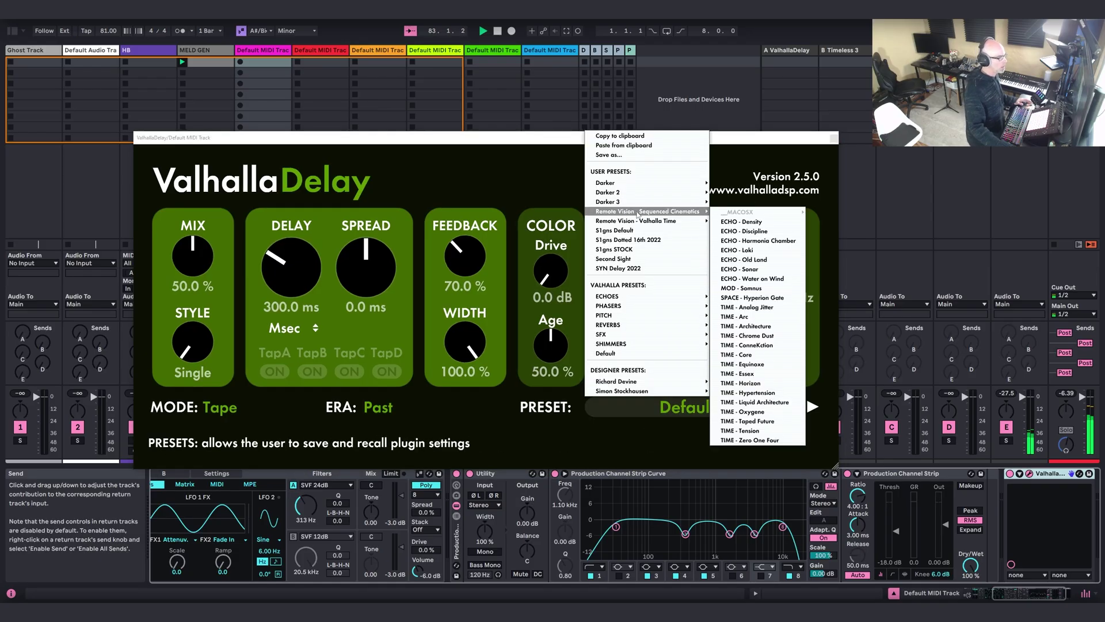
click(772, 366)
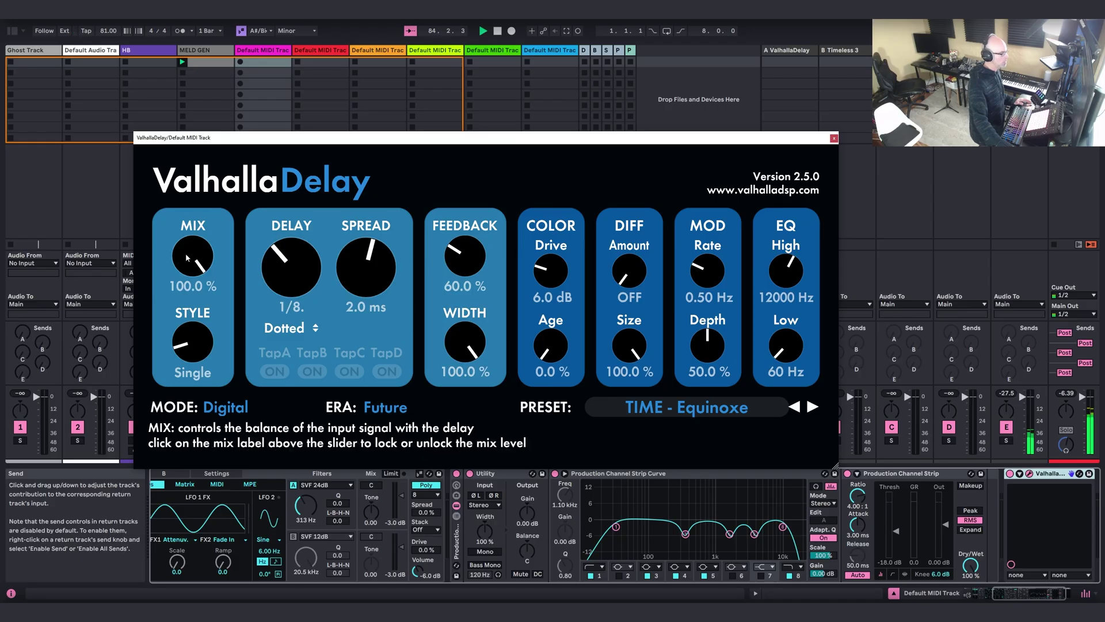
drag(193, 259, 203, 324)
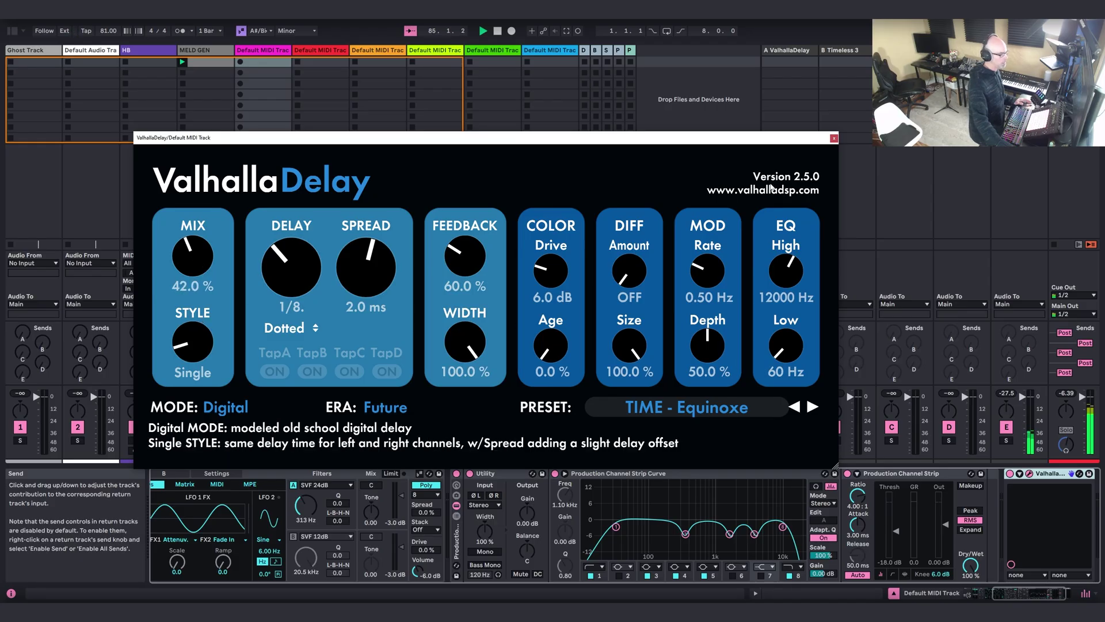
click(833, 138)
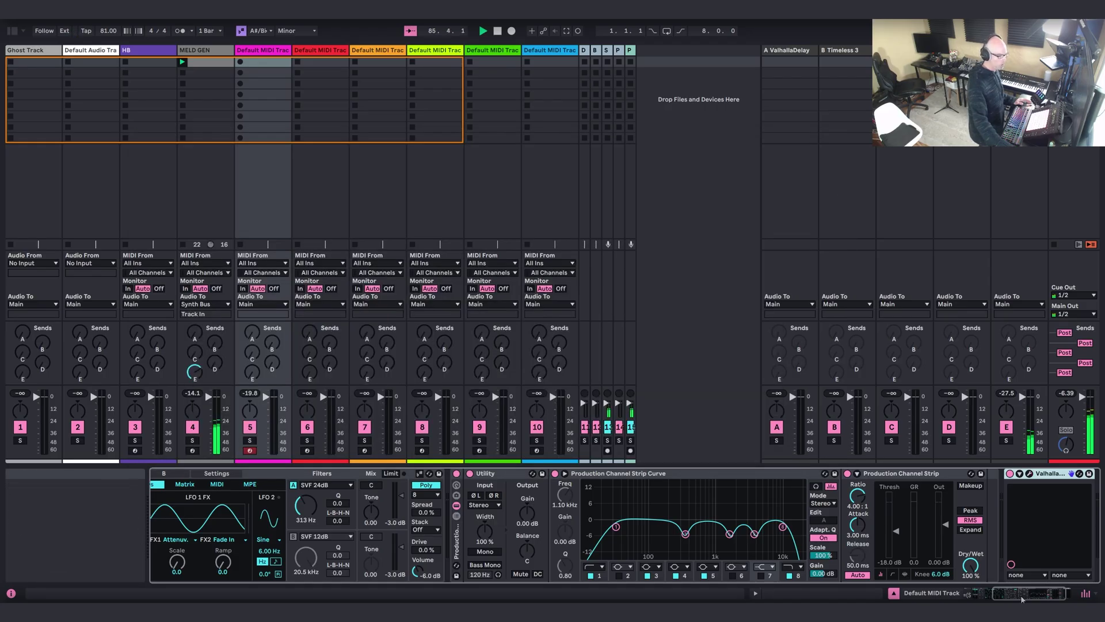
Set Meld's engine A filter to 296 Hz with a Q of 34.4, and route track 5's output to Synth Bus.
scroll(673, 521, up, 6)
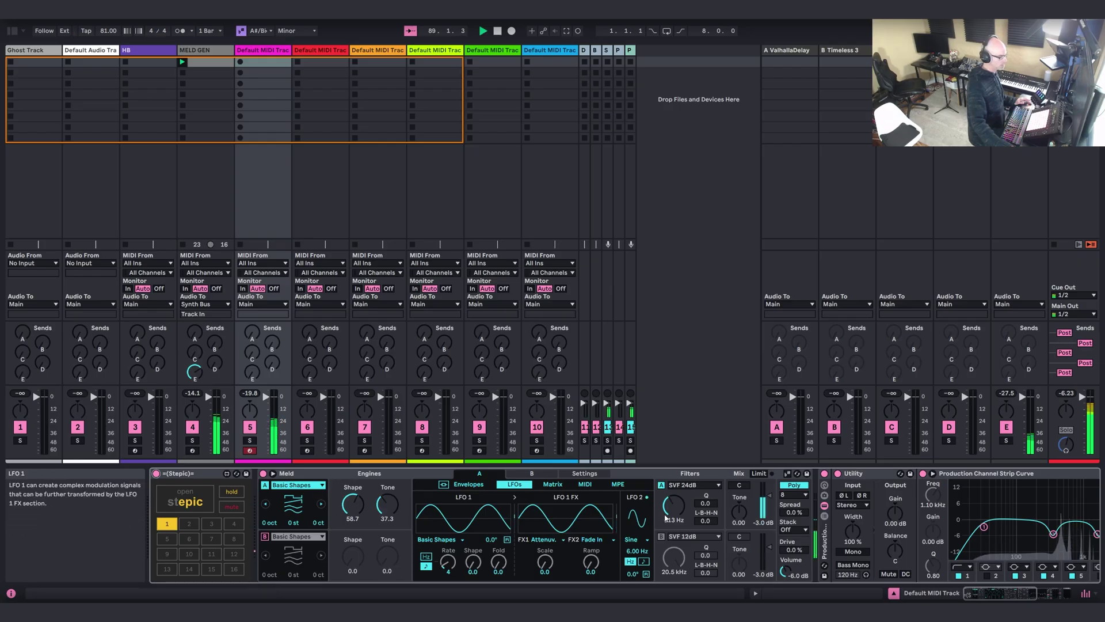
drag(667, 518, 703, 495)
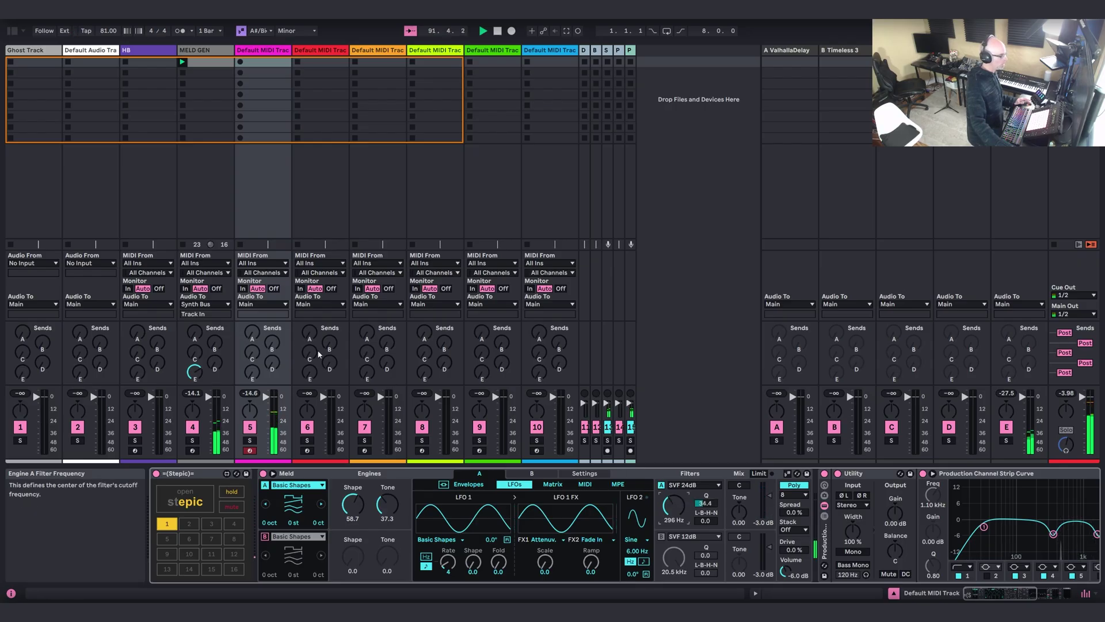
click(263, 304)
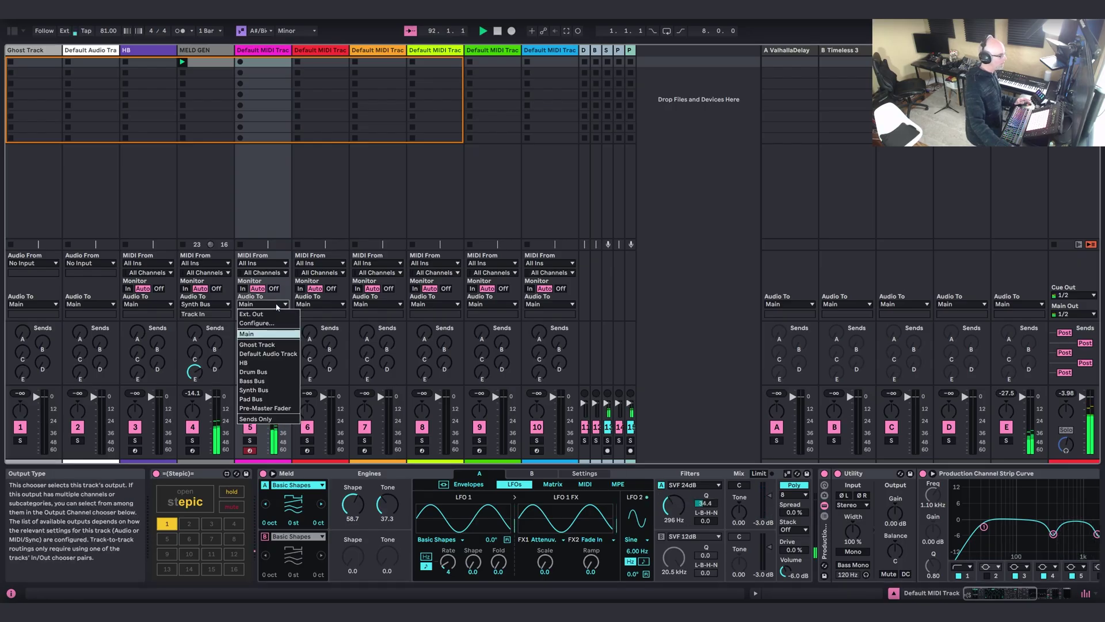
click(267, 392)
click(185, 495)
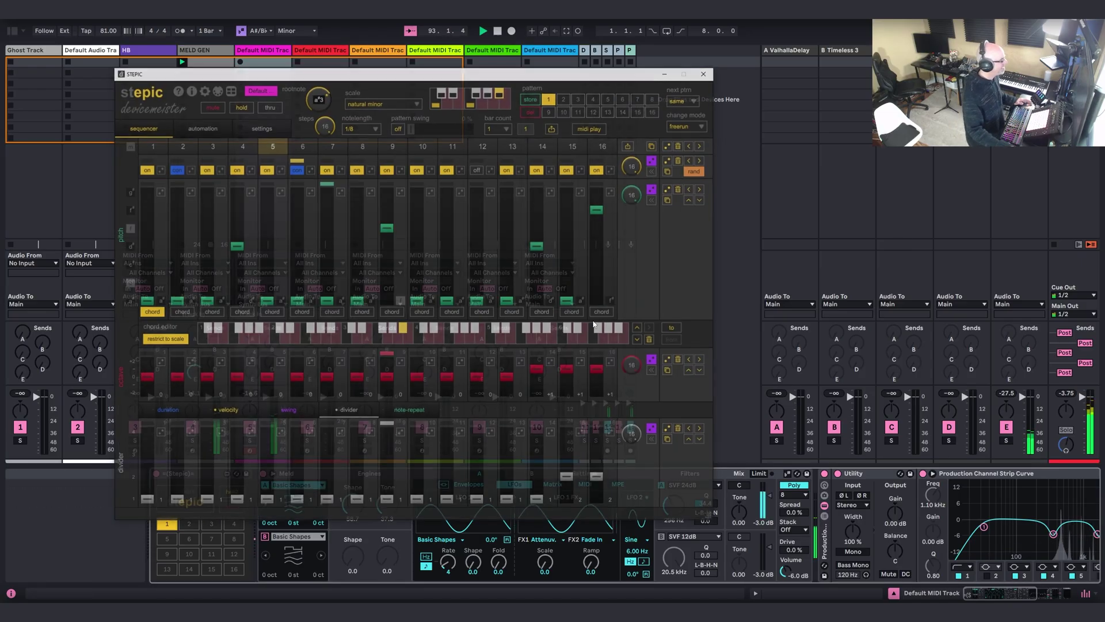
drag(533, 77, 516, 82)
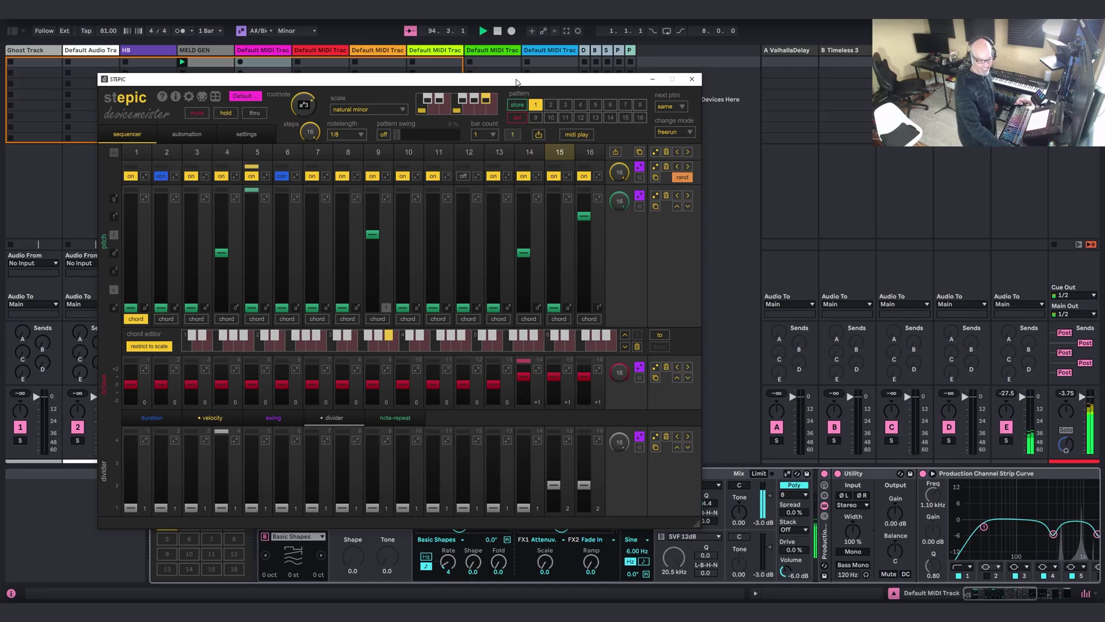
click(692, 79)
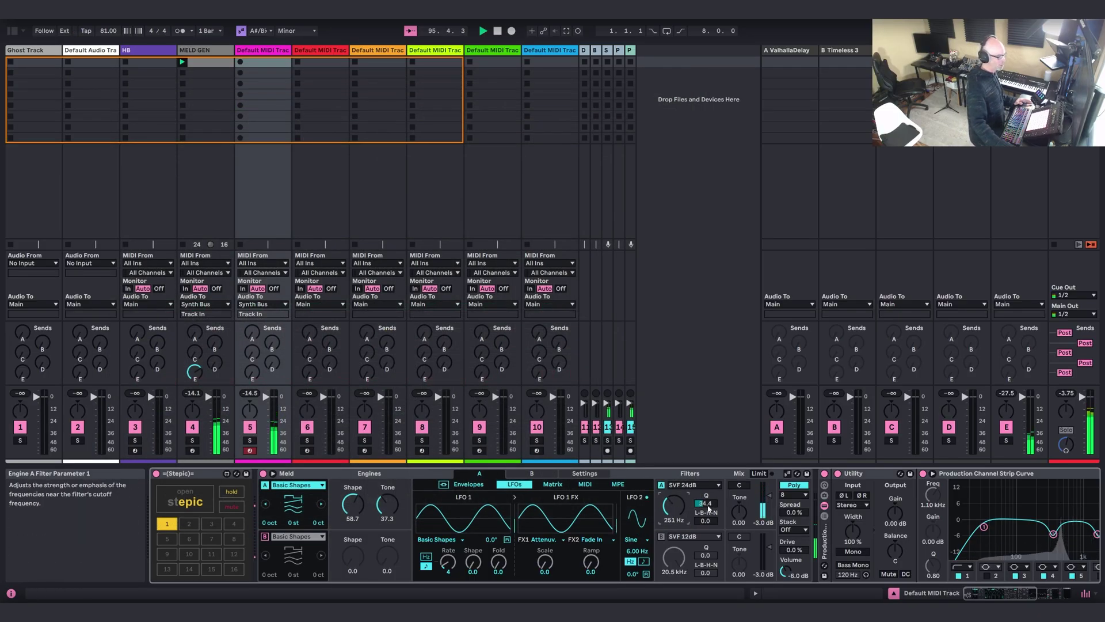
Raise engine A's filter Q to 40.6 and lower the gain of track 5's Utility to -1.11 dB.
drag(705, 502, 705, 496)
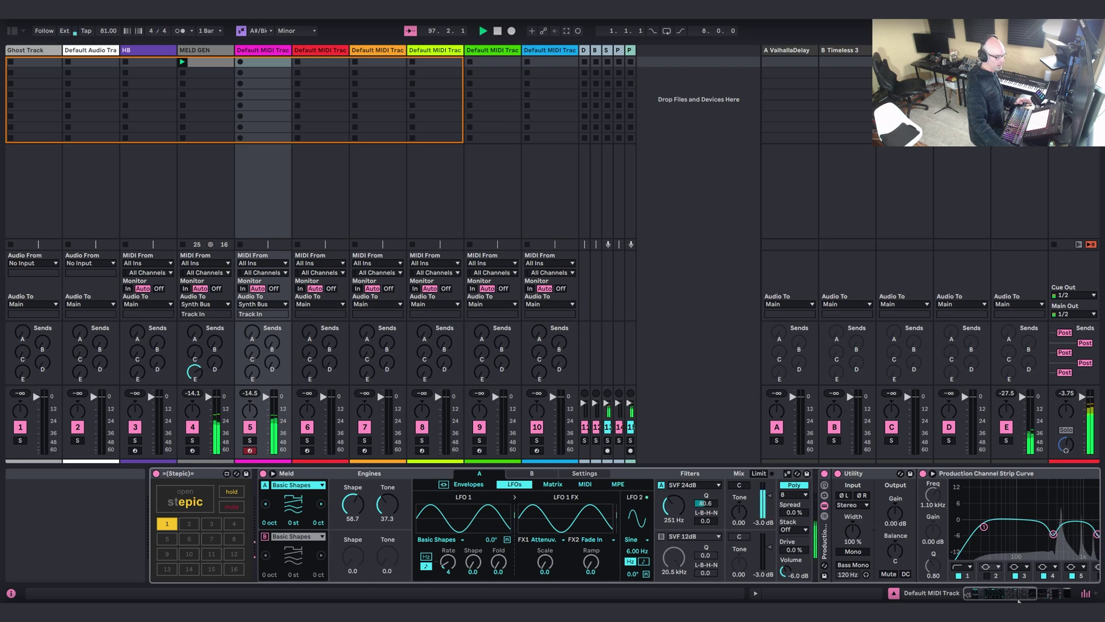
drag(1019, 600, 1050, 600)
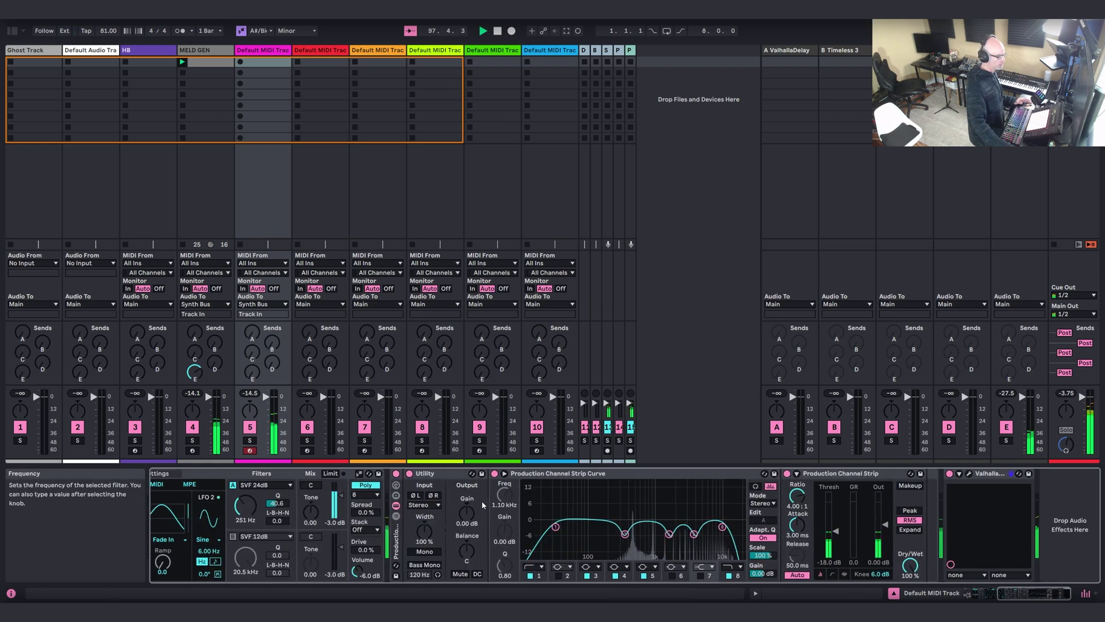
drag(467, 512, 467, 517)
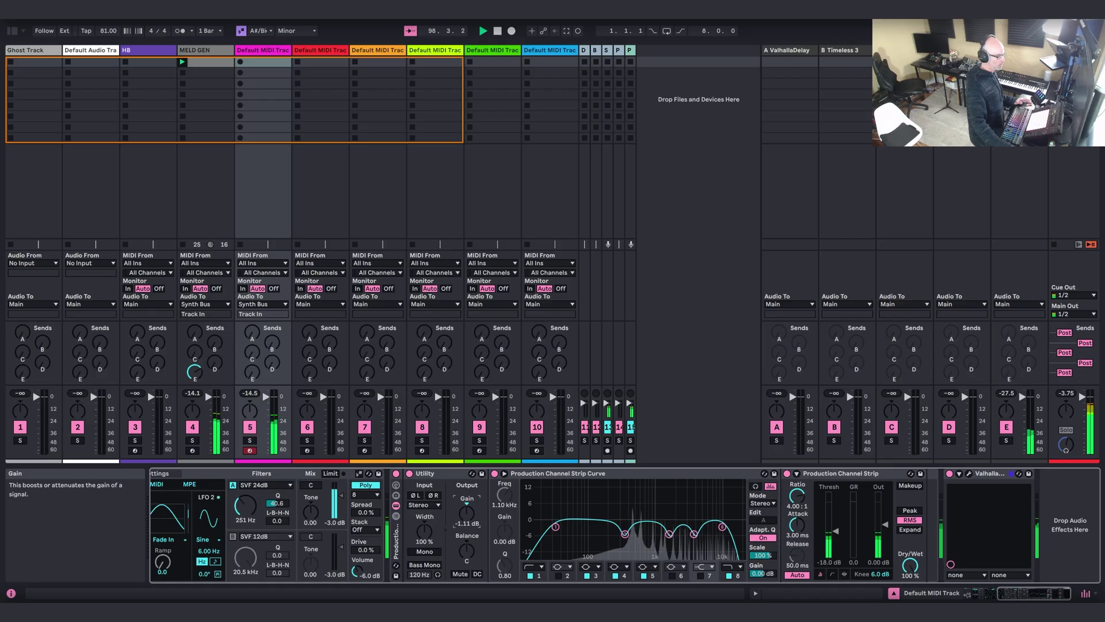
Check the ValhallaDelay settings on track 5, close the plug-in window and return to the Meld device.
click(969, 473)
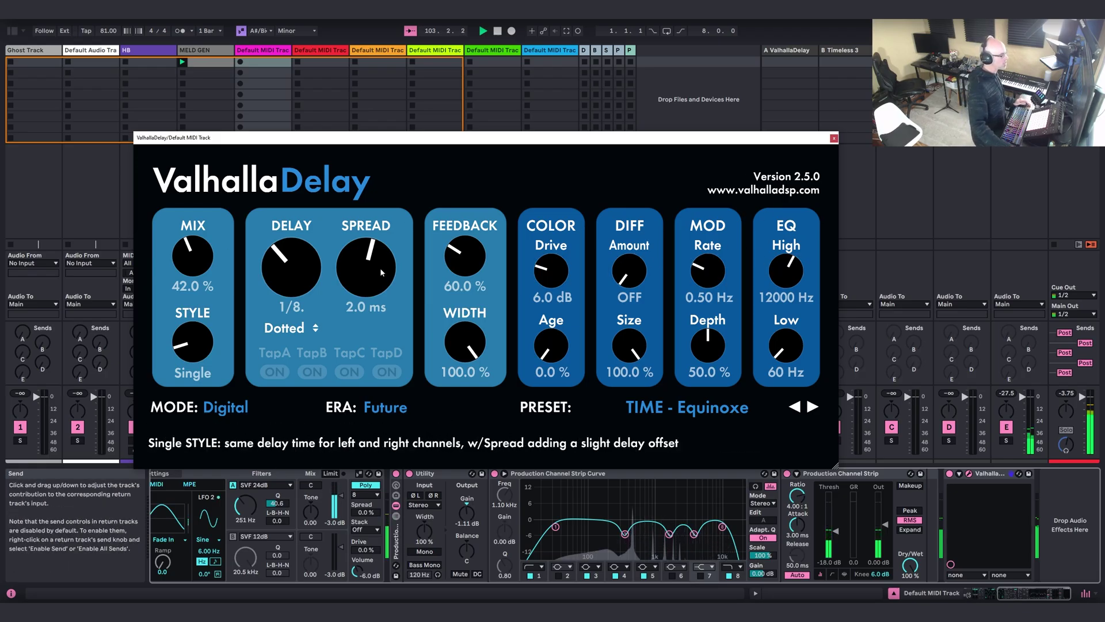
click(834, 139)
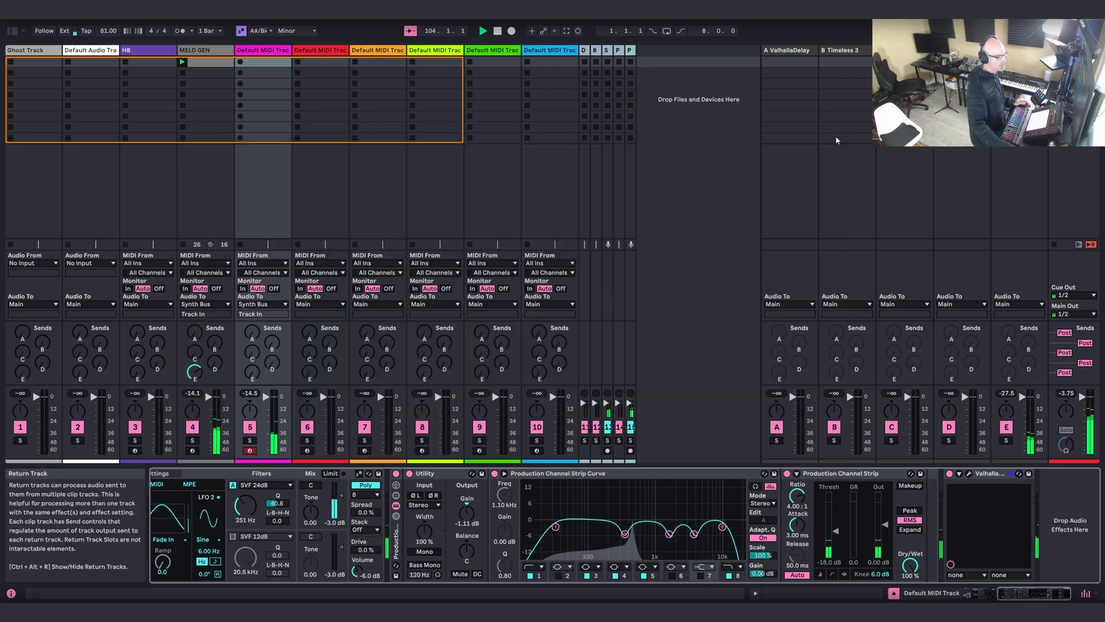
click(1000, 596)
drag(1000, 596, 996, 596)
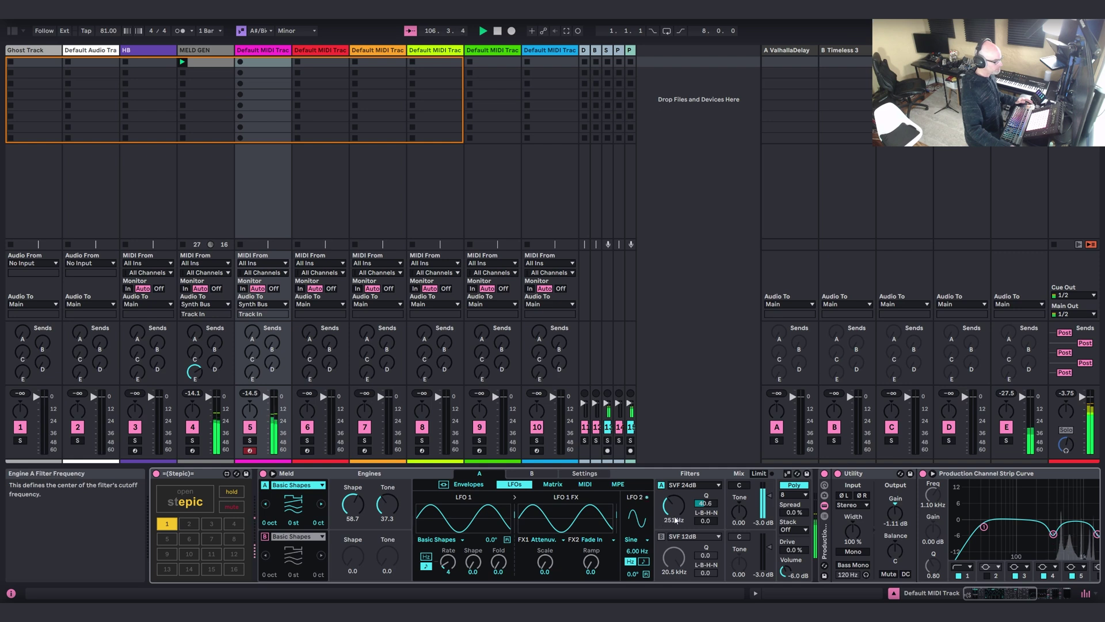
Rename track 5 as MELD SEQ.
click(269, 52)
key(ctrl+r)
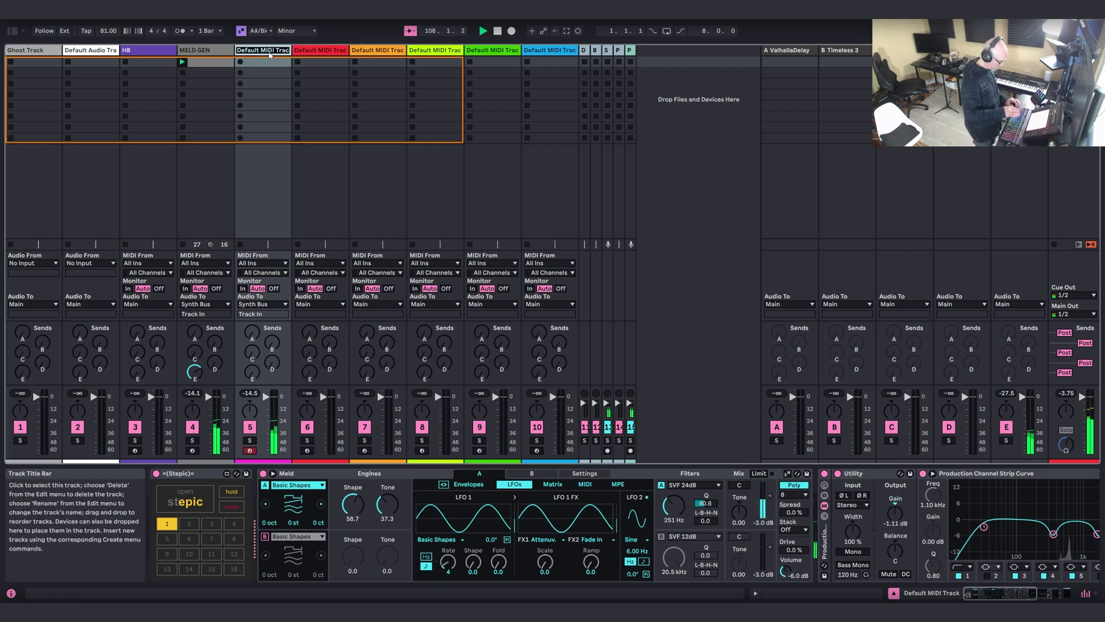
text(MELD SEQ)
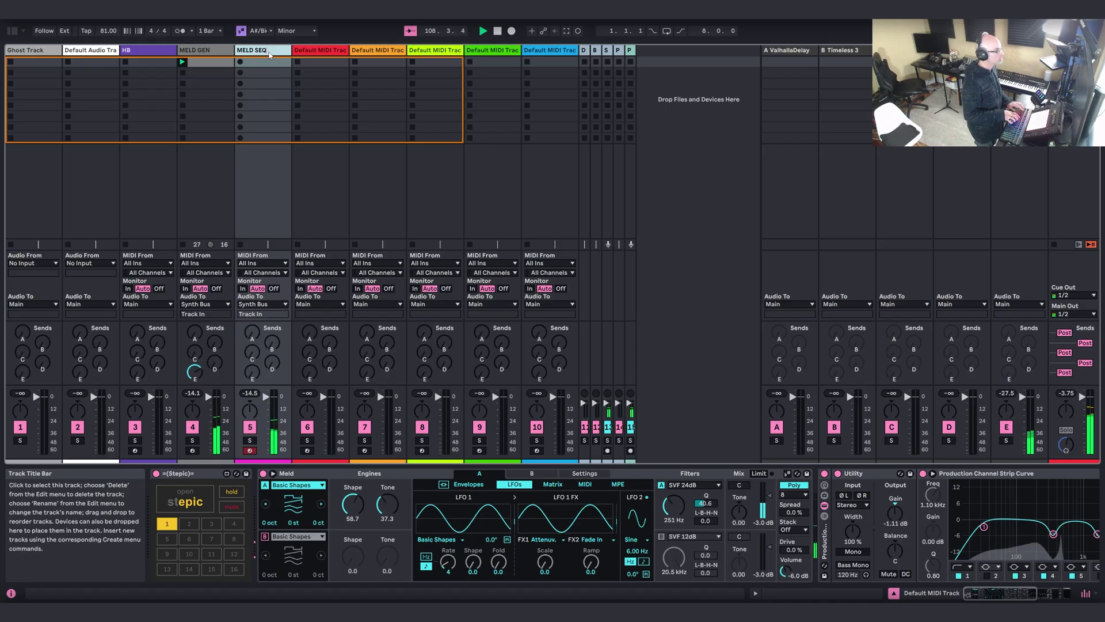
key(Return)
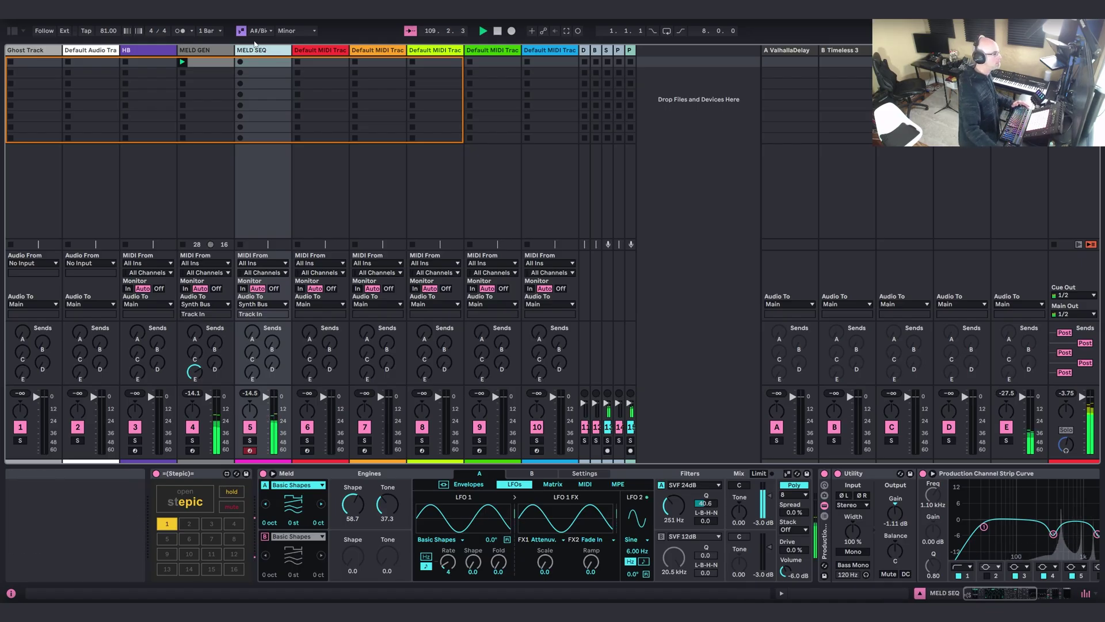
Load the Meld instrument onto MIDI track 6 and hide the browser.
click(332, 52)
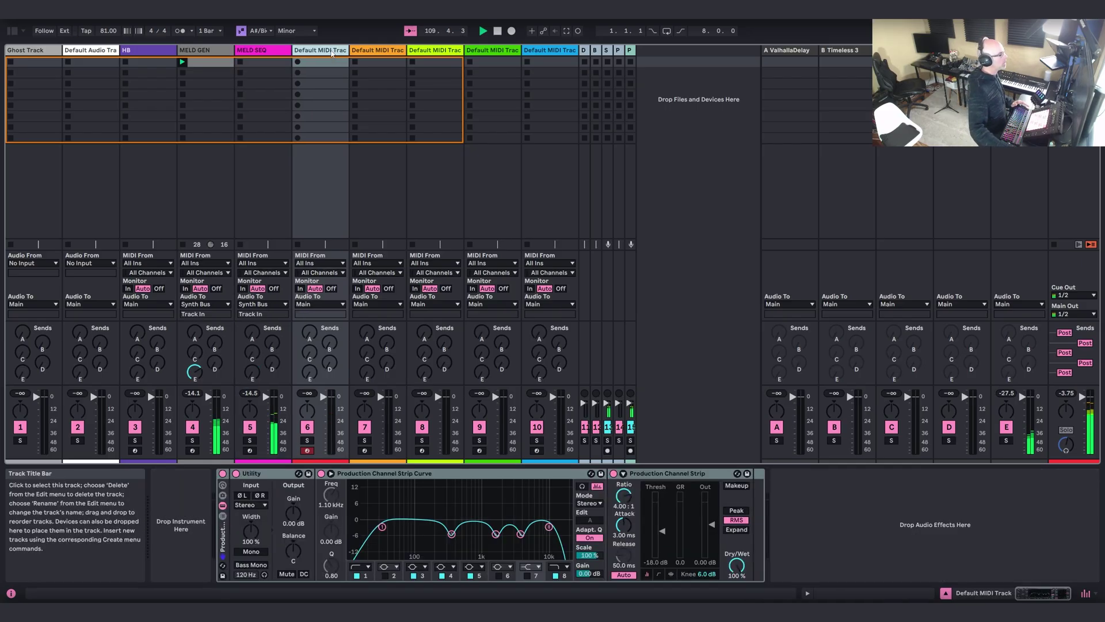
click(15, 33)
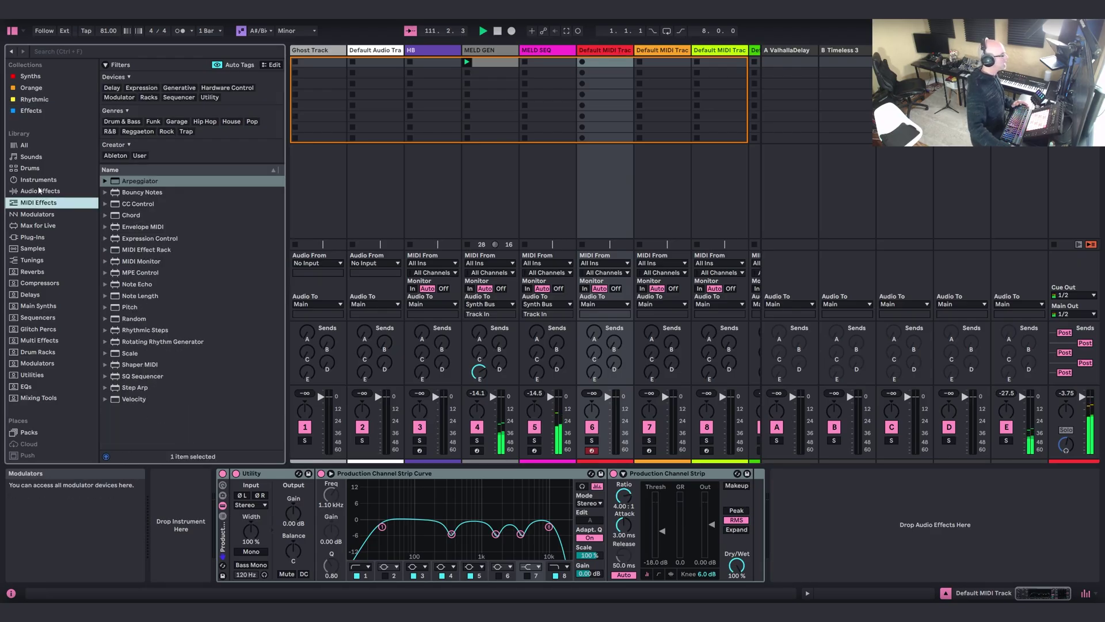
click(38, 180)
drag(147, 352, 599, 69)
key(ctrl+alt+b)
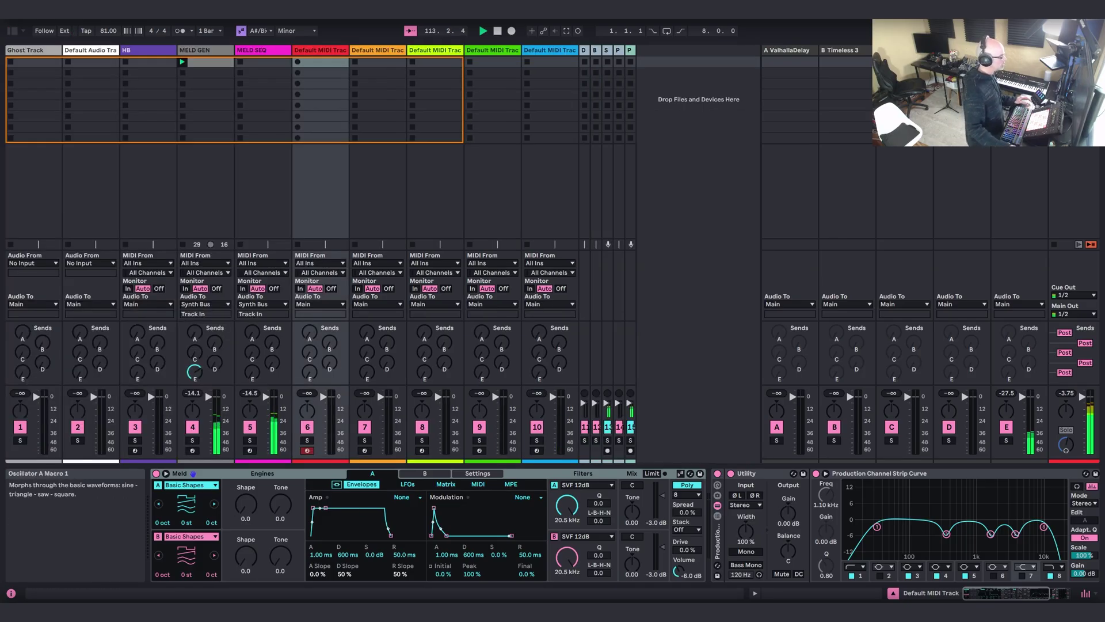
On track 6's Meld, set engine A's Shape to 63.5 and its filter to SVF 24dB at 640 Hz, with Spread at 20%.
drag(245, 504, 246, 490)
drag(566, 505, 567, 521)
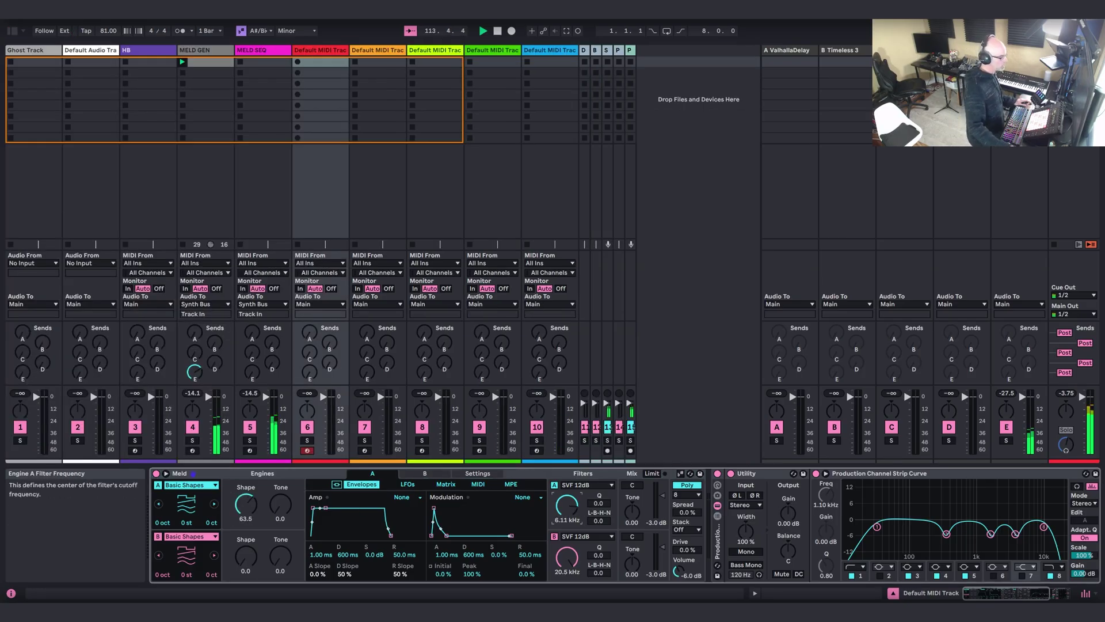
click(587, 486)
click(598, 344)
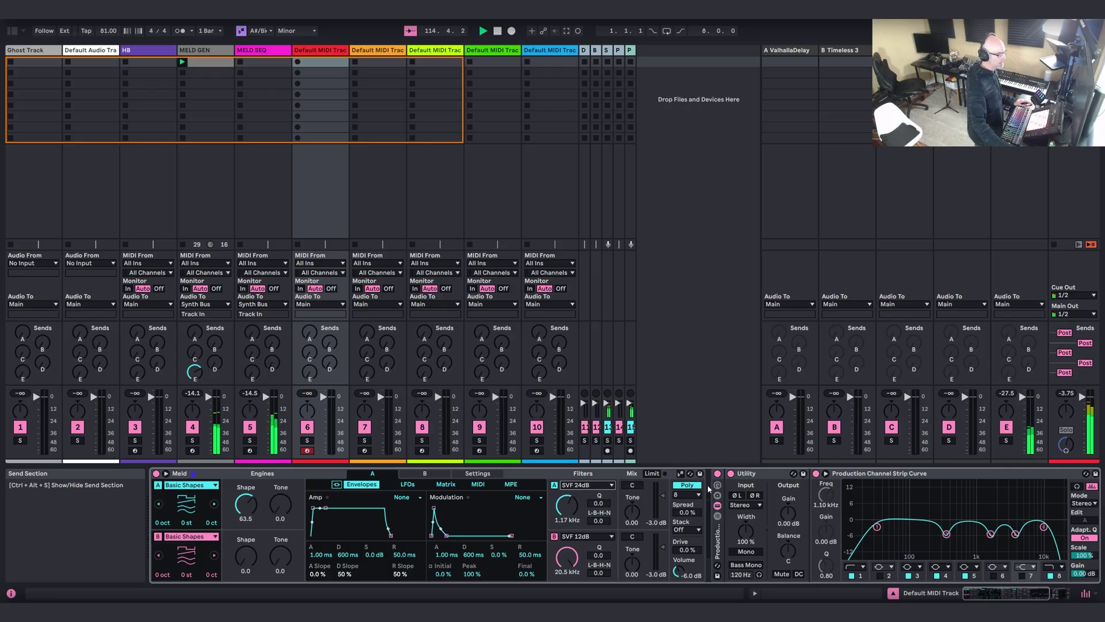
click(684, 513)
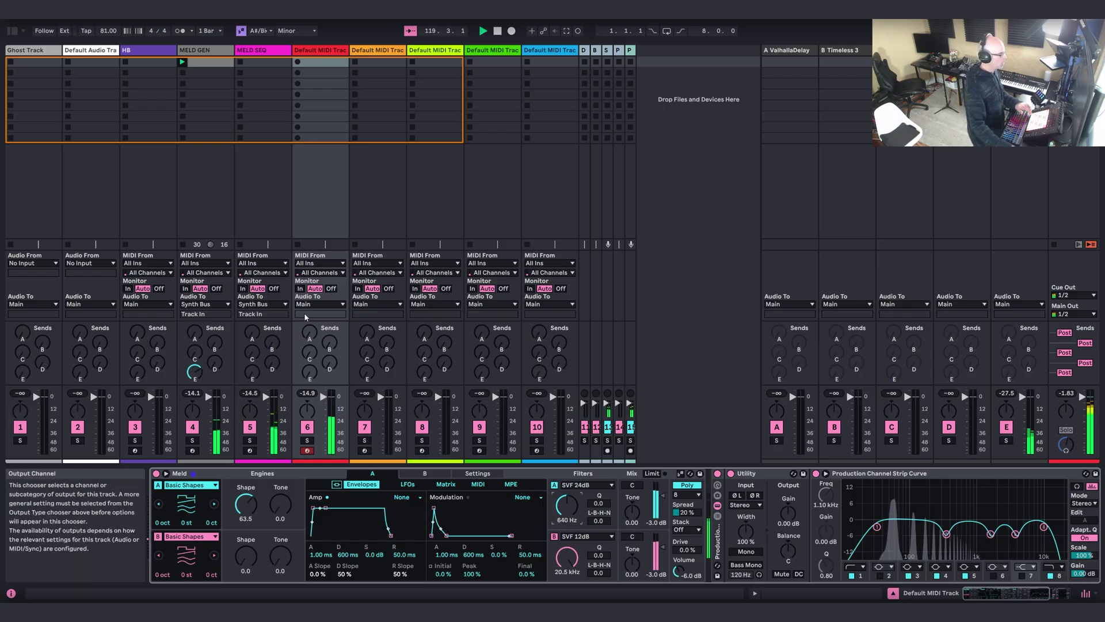
Route track 6's output to Bass Bus and set engine A's filter to 280 Hz with a Q of 39.8.
click(320, 303)
click(331, 385)
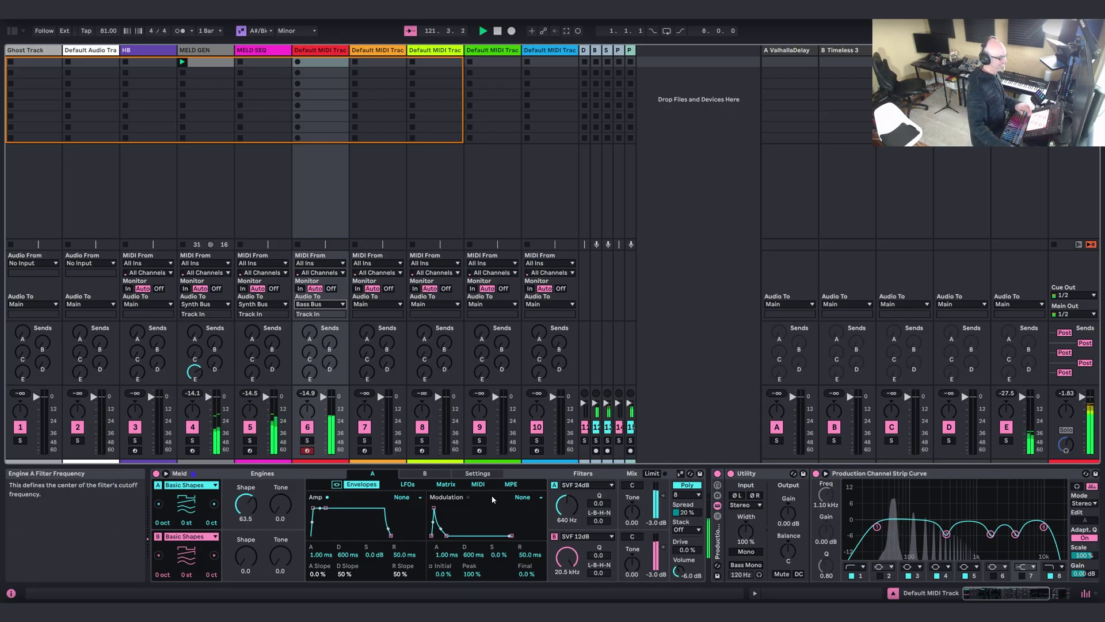
drag(567, 506, 566, 521)
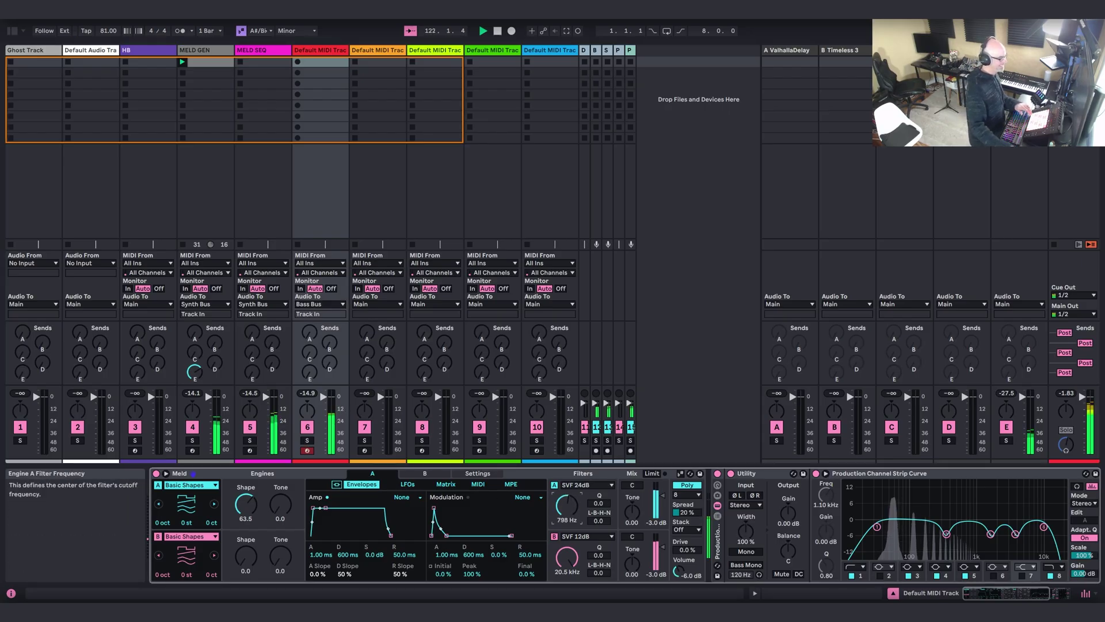
drag(566, 506, 567, 455)
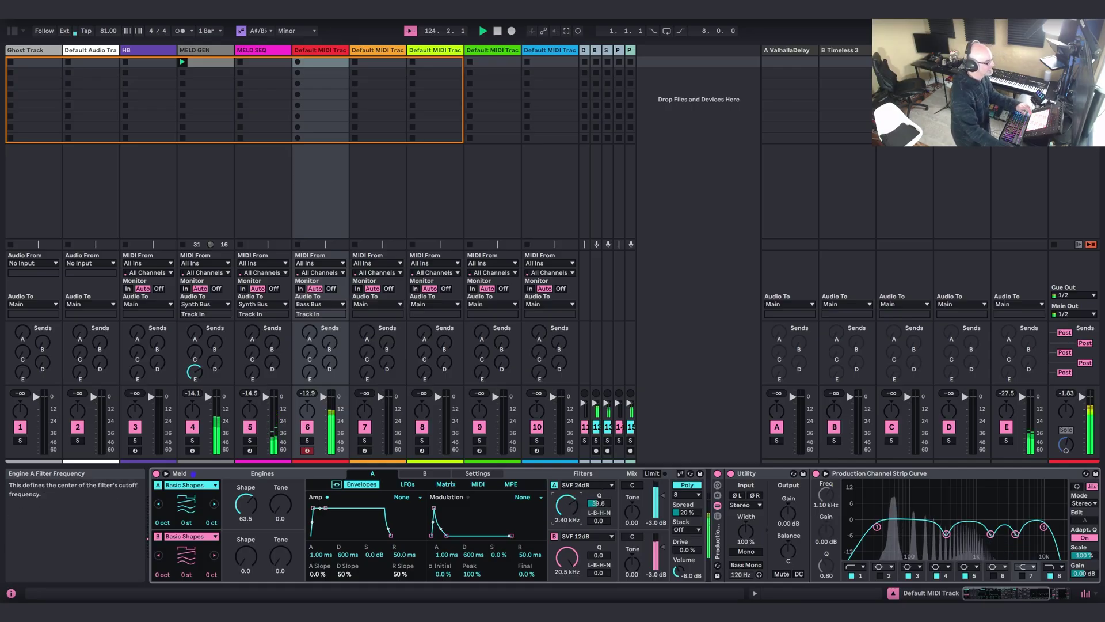
drag(566, 506, 566, 536)
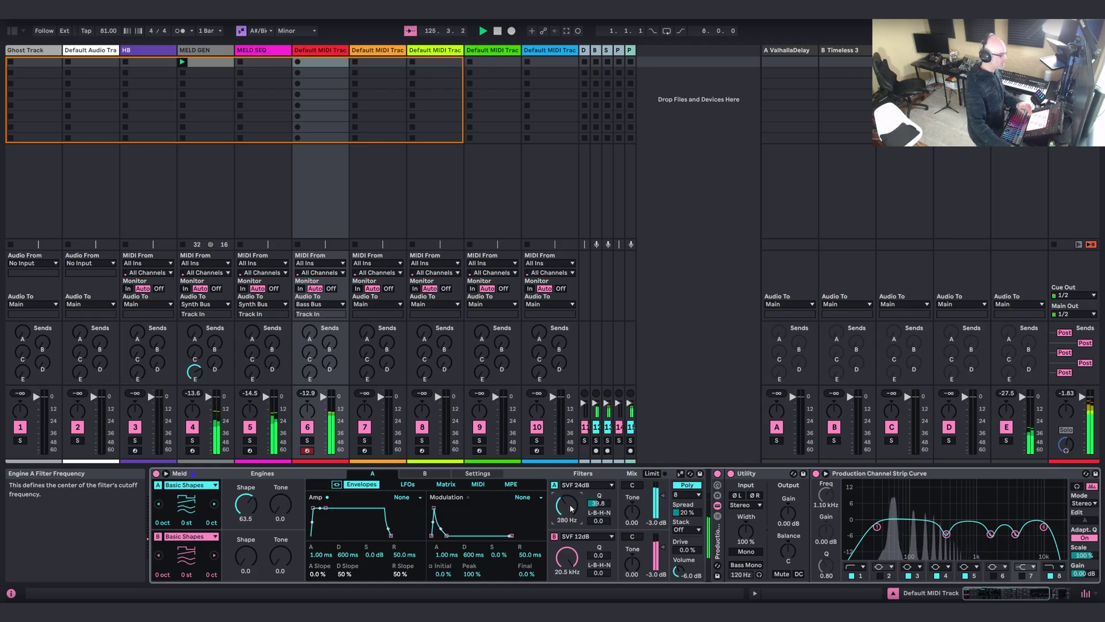
Create an eight-bar clip in track 6's first slot with one A#0 note across its full length, launch it and return to Meld.
double_click(321, 64)
drag(219, 529, 218, 515)
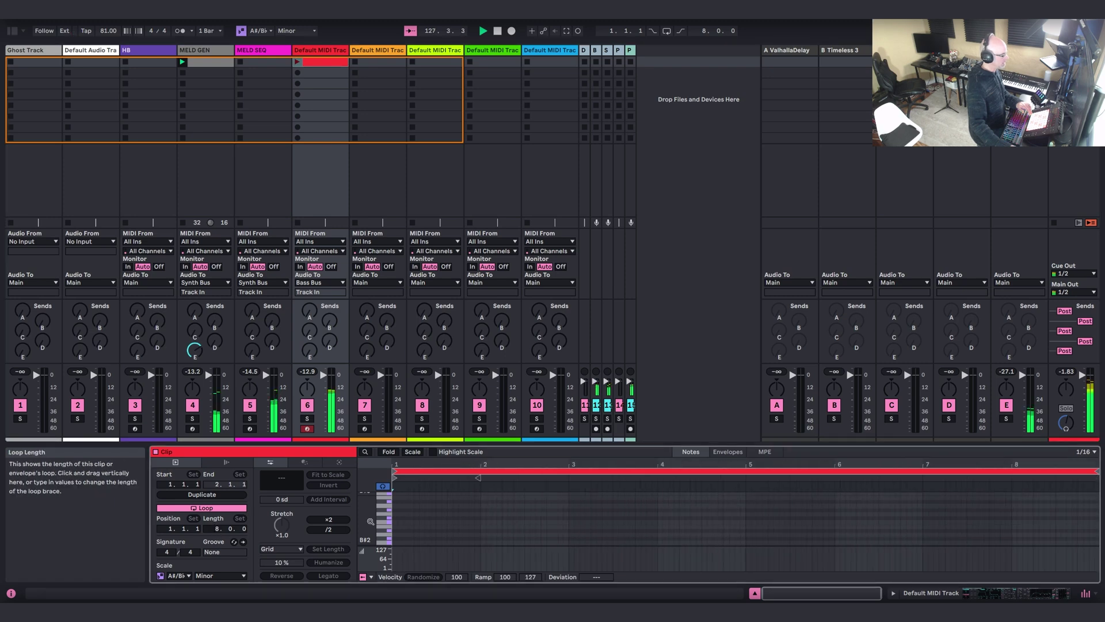
right_click(488, 512)
click(485, 419)
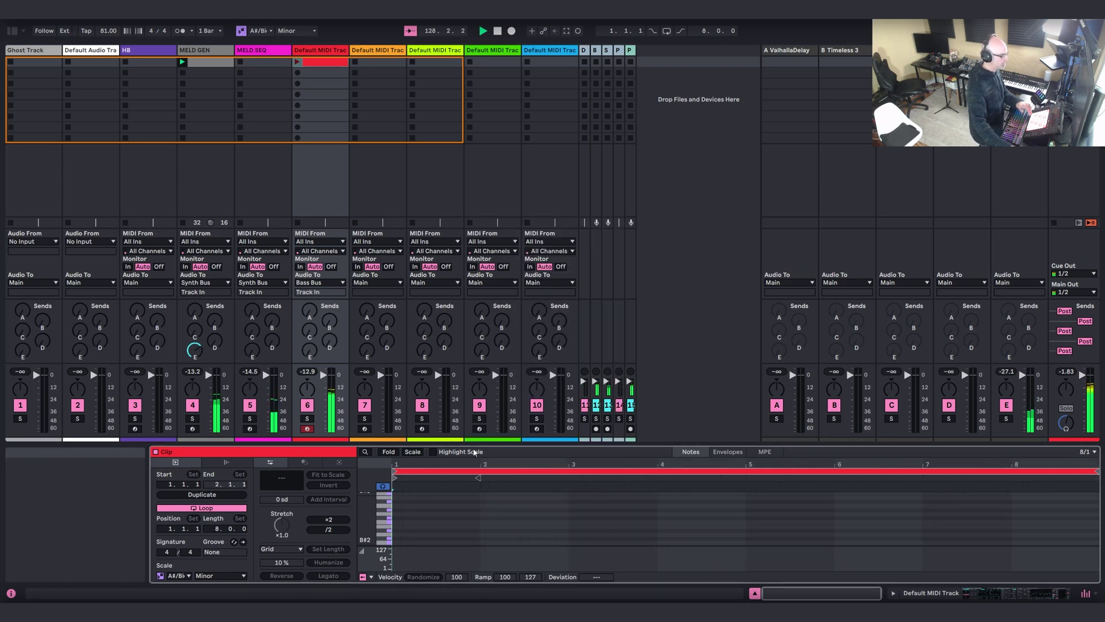
key(ctrl+alt+e)
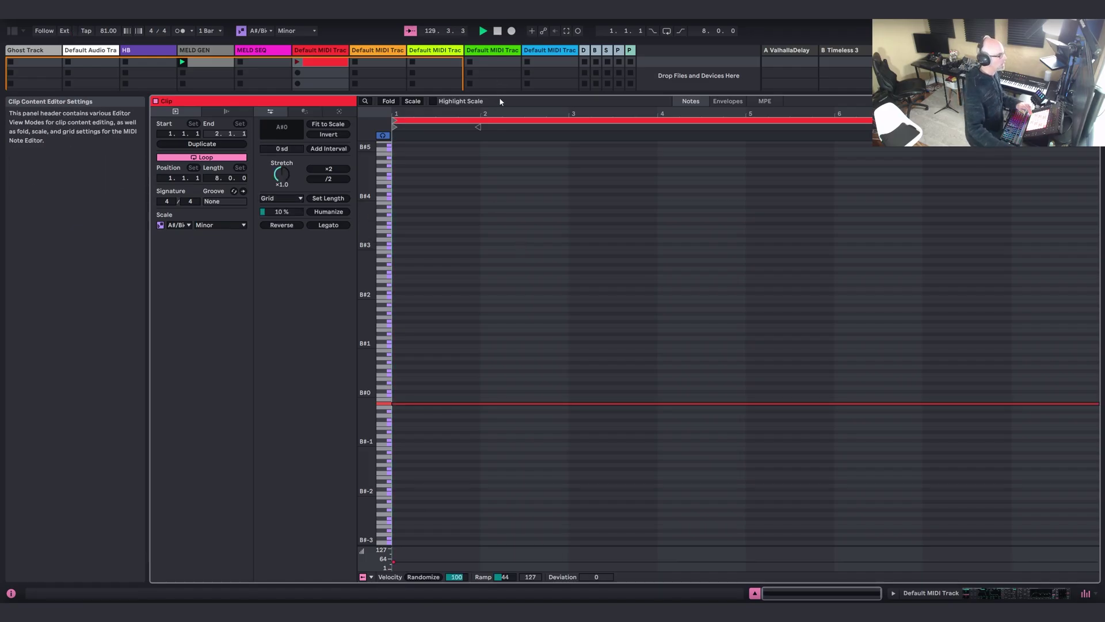
drag(507, 95, 503, 502)
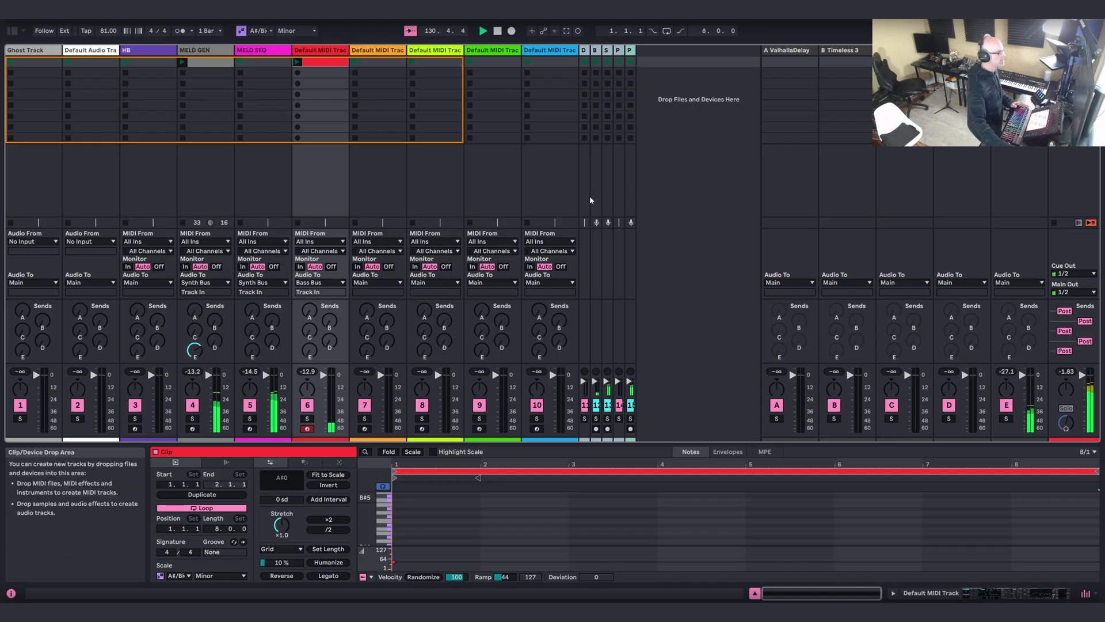
key(shift+Tab)
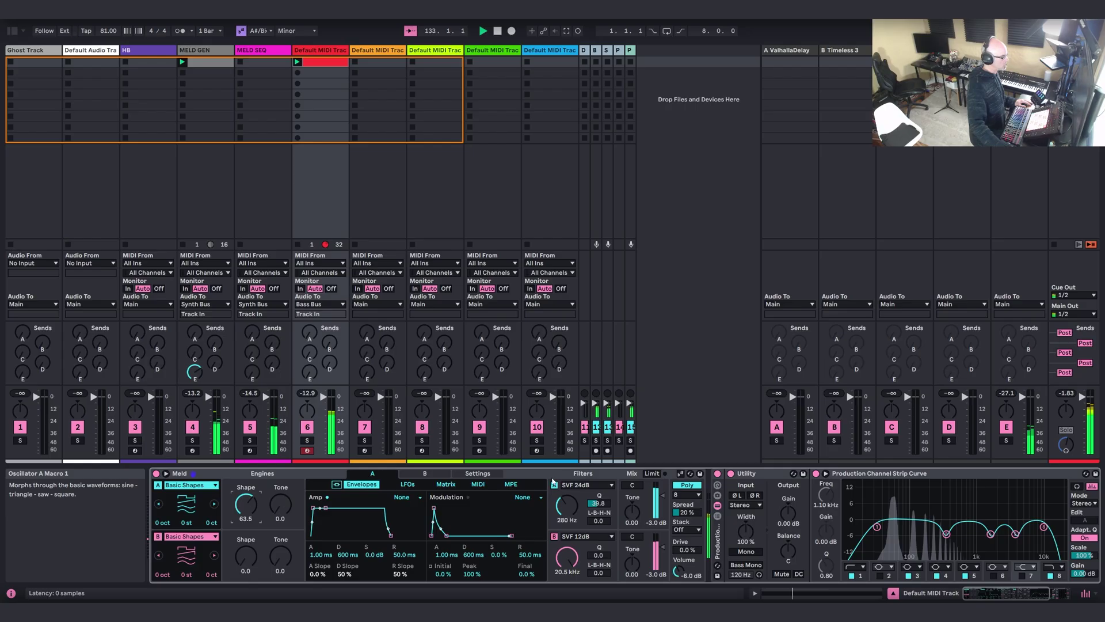
Set engine A's LFO 1 to Wander at 0.21 Hz with Morph 38.1, and have it modulate Osc Macro 1 by 38.
click(408, 484)
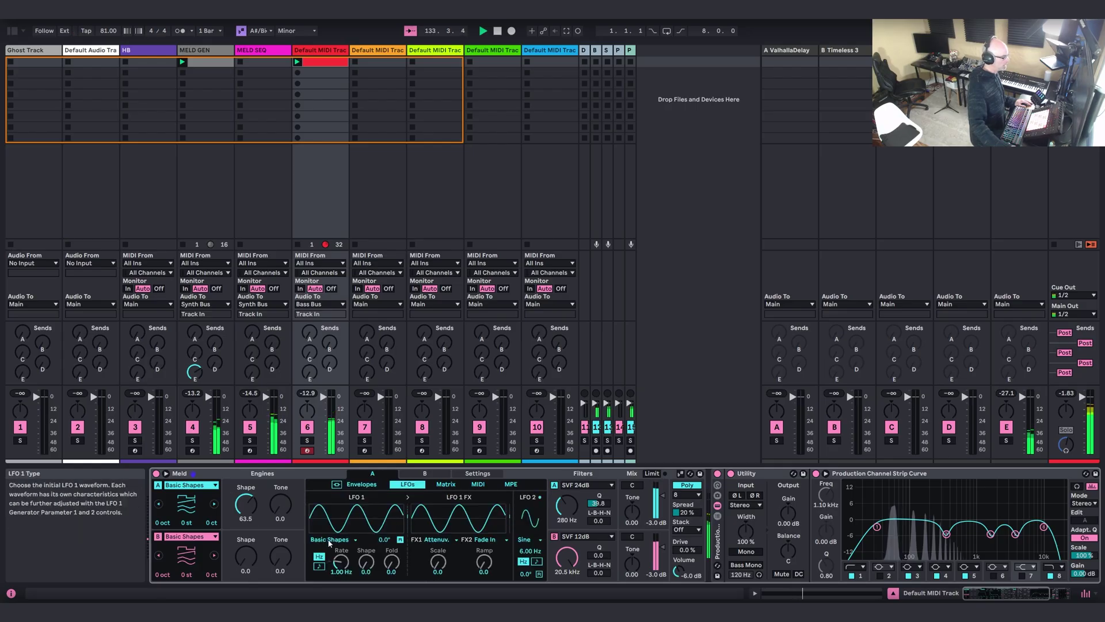
click(330, 542)
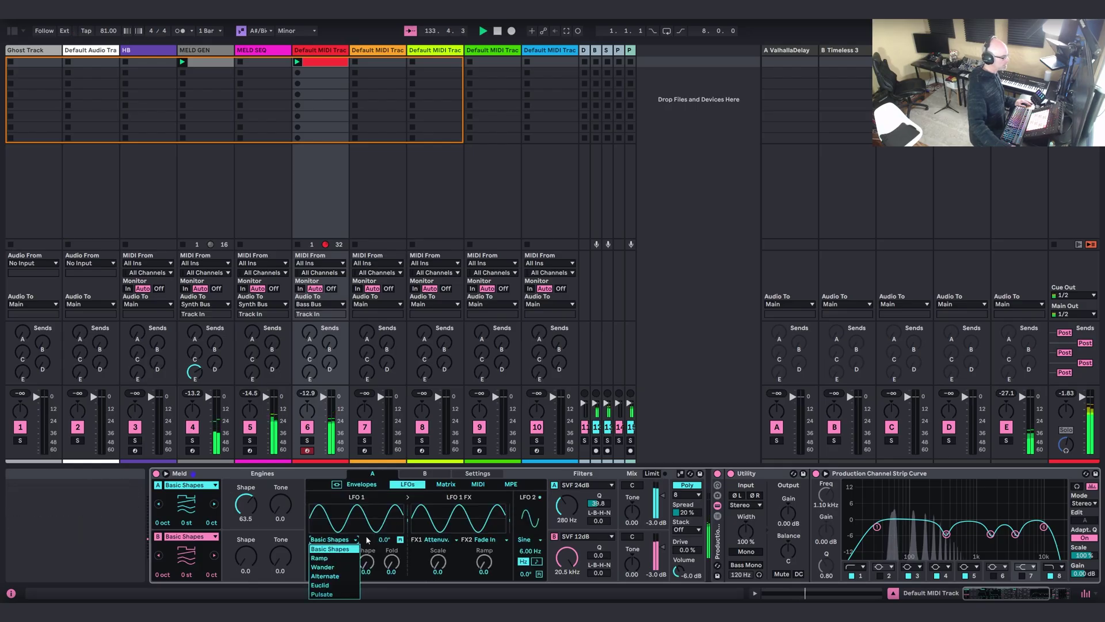
click(325, 567)
drag(365, 563, 360, 511)
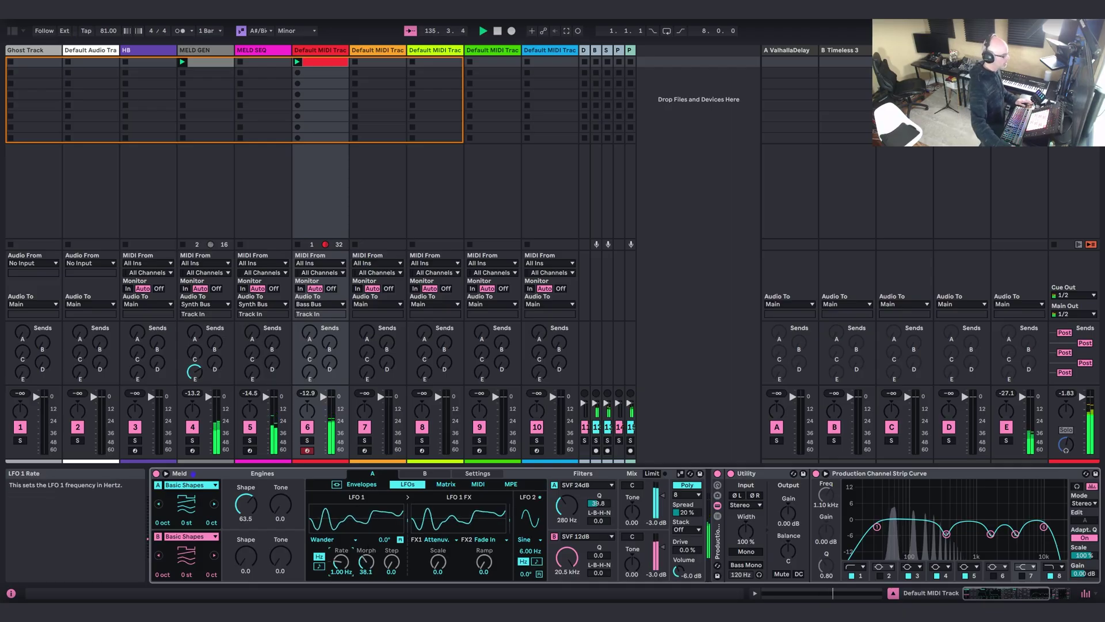
drag(338, 566, 338, 578)
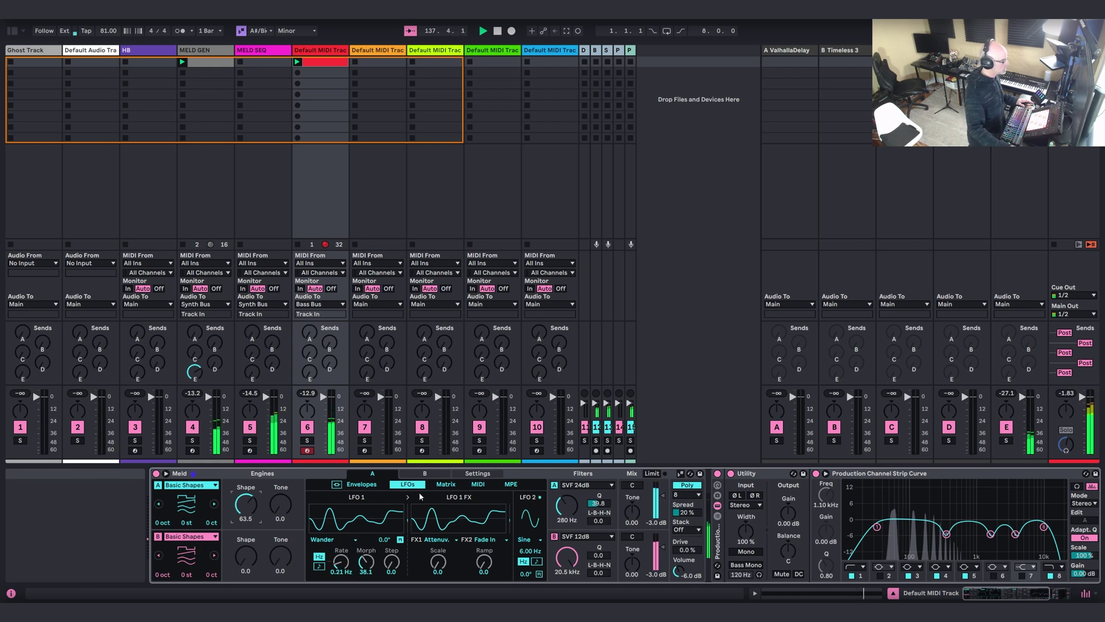
click(445, 484)
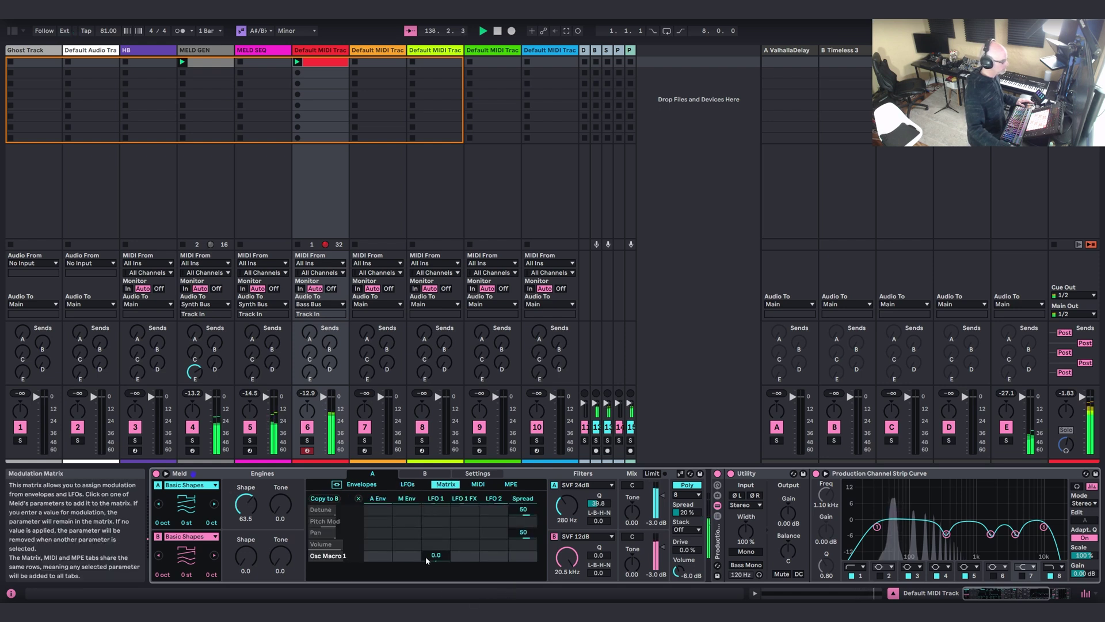
drag(436, 555, 436, 553)
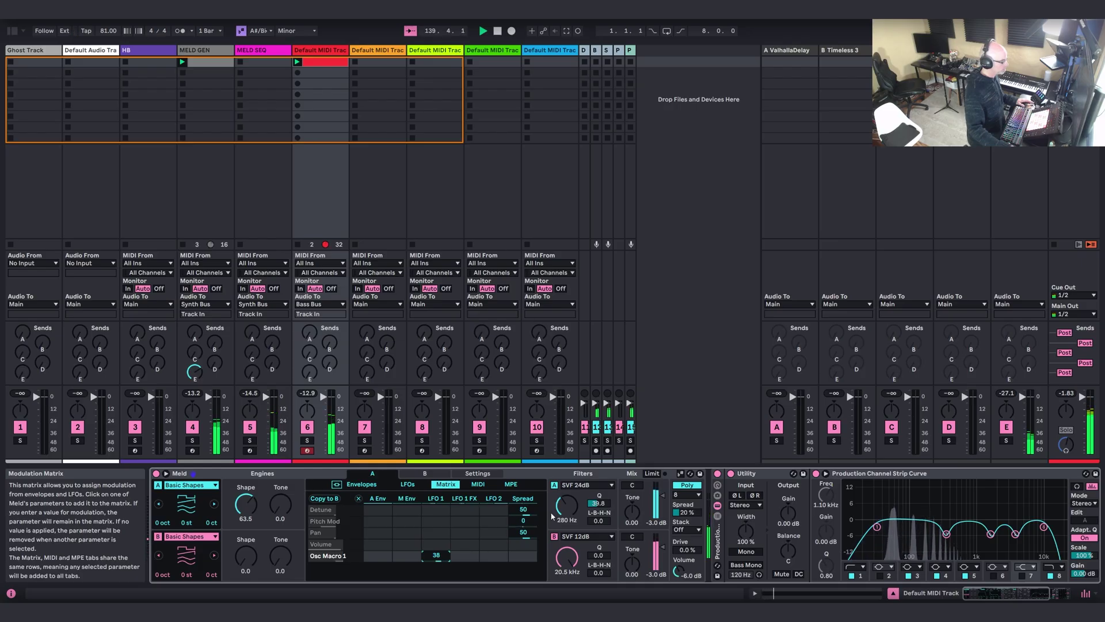
Set LFO 1's FX1 Scale to 72.2 and FX2 Ramp to 2.4, and modulate LFO 1 FX 1 Macro from LFO 1 by 45.
click(415, 484)
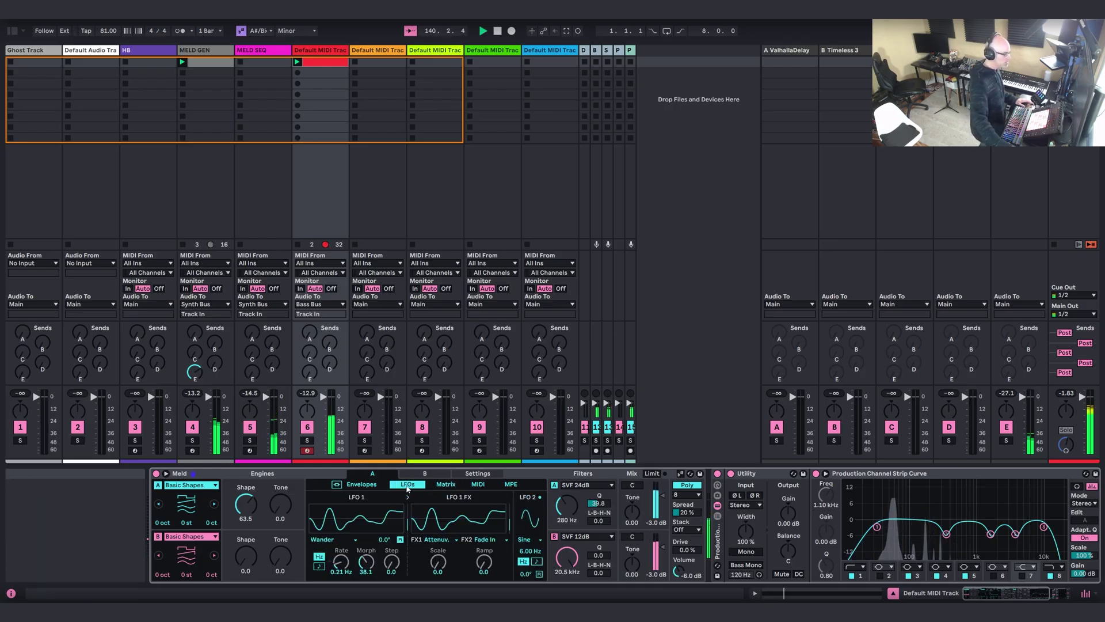
click(436, 539)
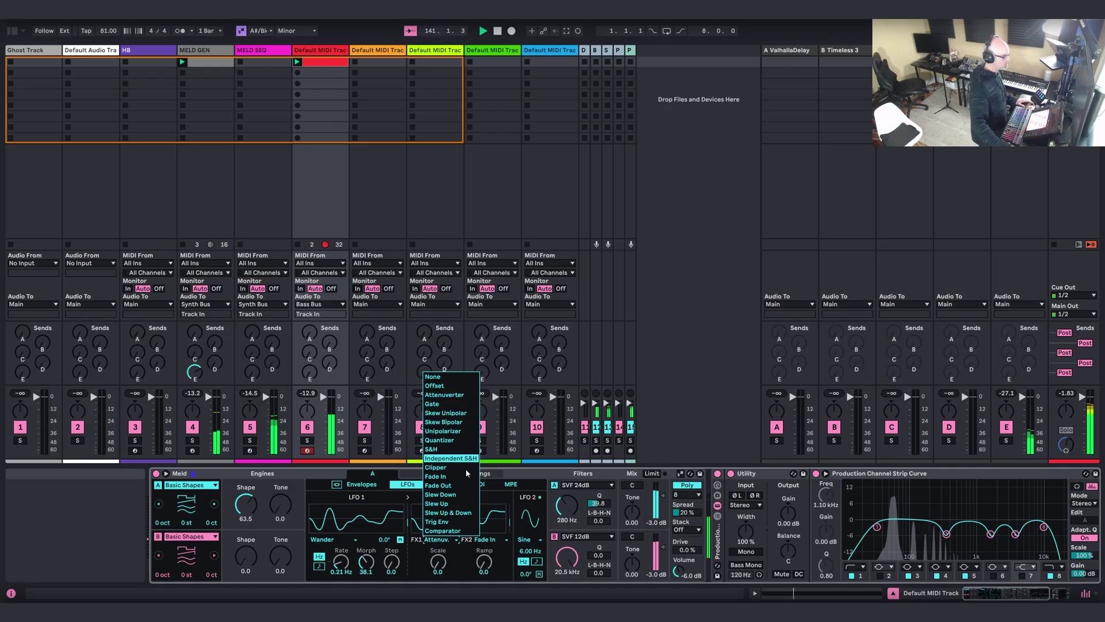
click(439, 562)
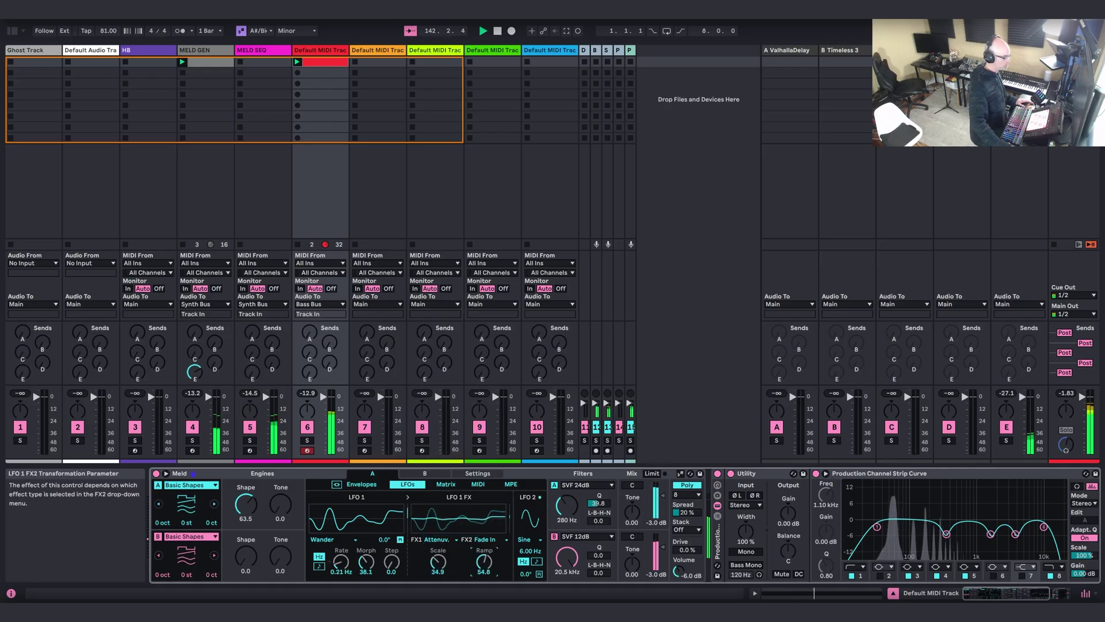
drag(438, 562, 443, 567)
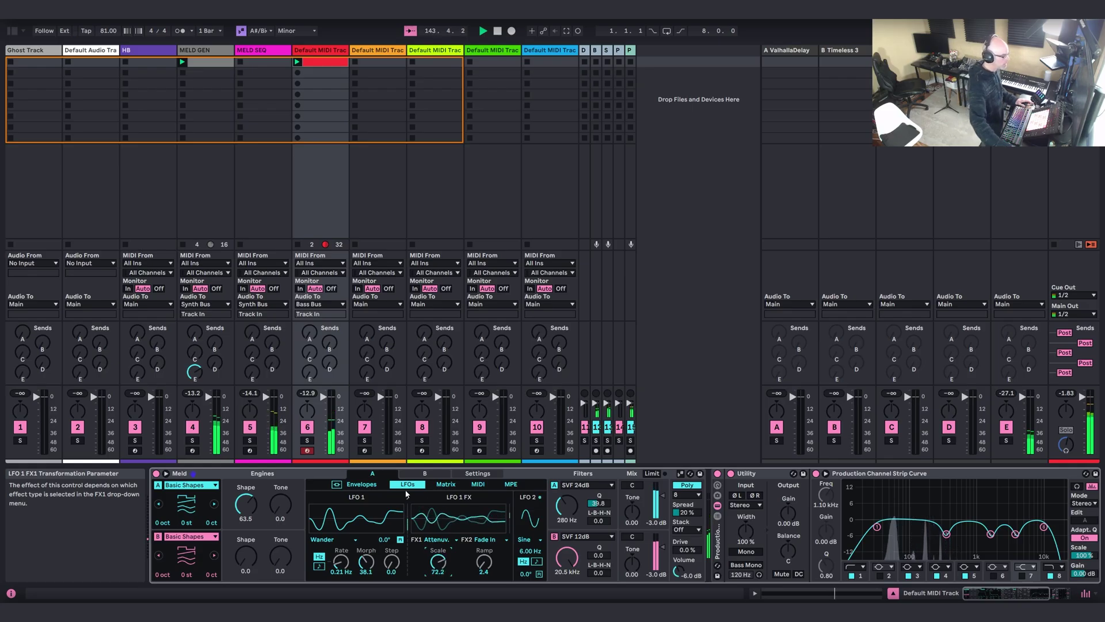
click(440, 487)
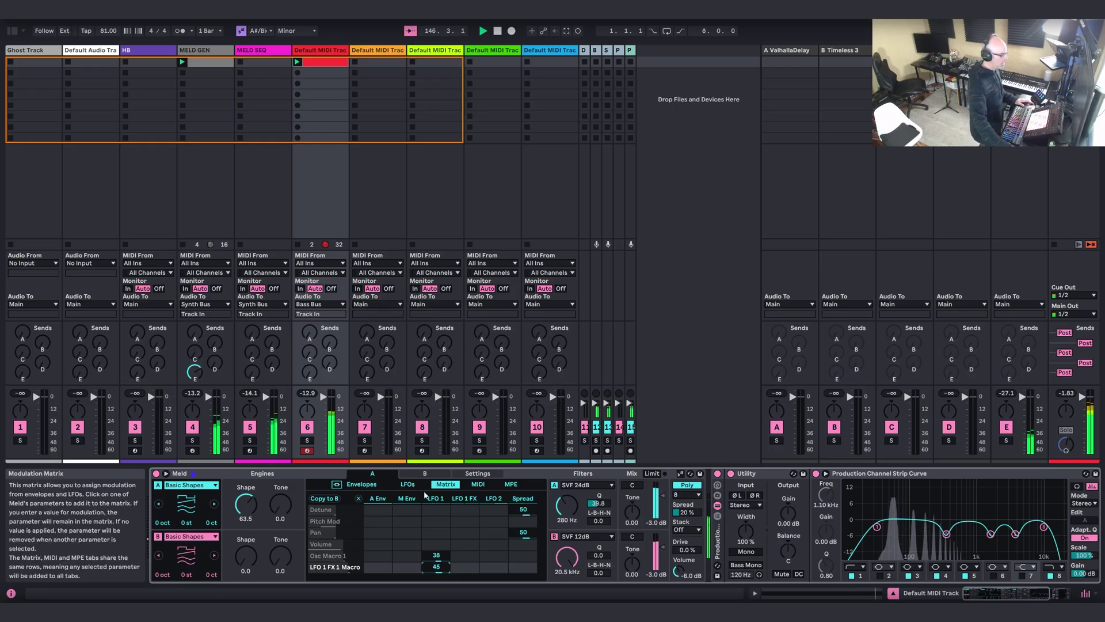
Modulate engine A's Filter Freq from LFO 1 by 27 in the modulation matrix.
click(408, 484)
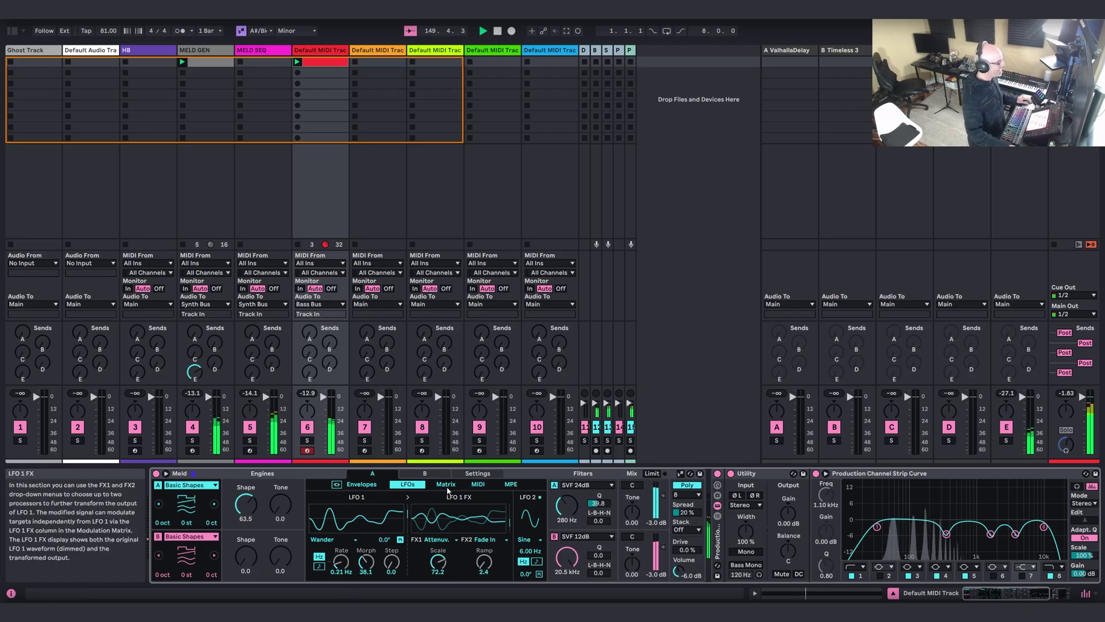
click(446, 484)
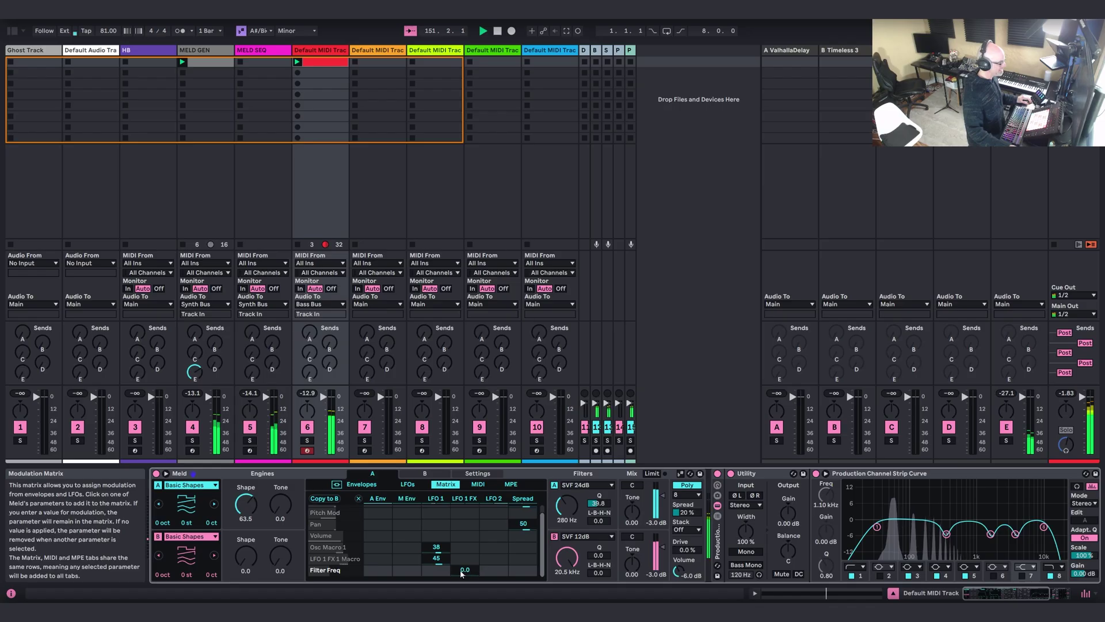
drag(435, 570, 435, 555)
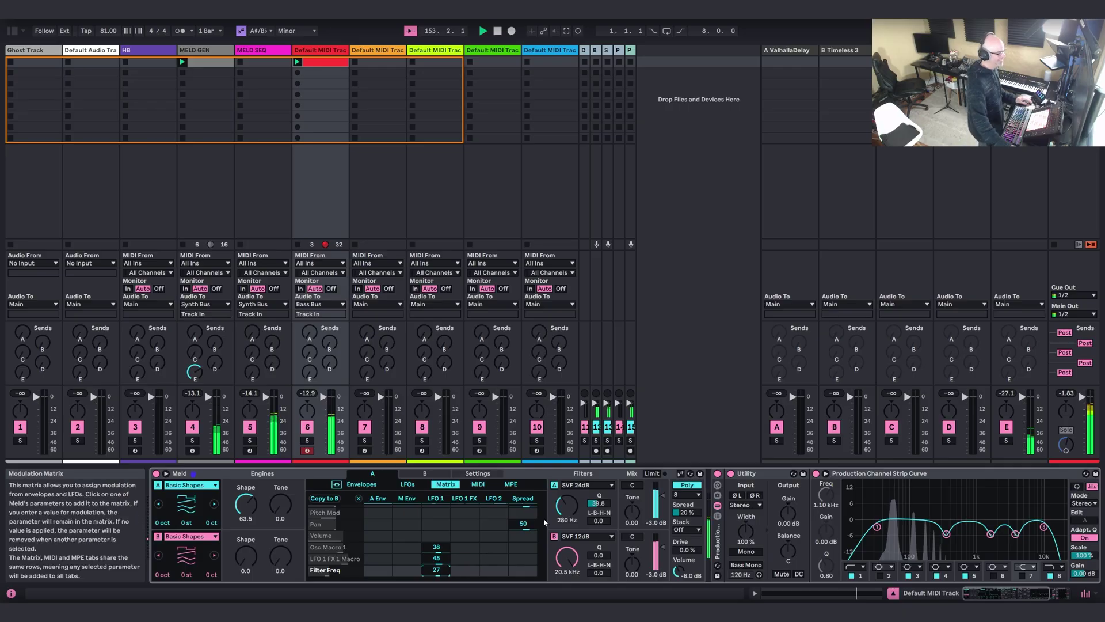
Return to engine A's LFO view in Meld and raise its filter frequency to 486 Hz.
click(409, 484)
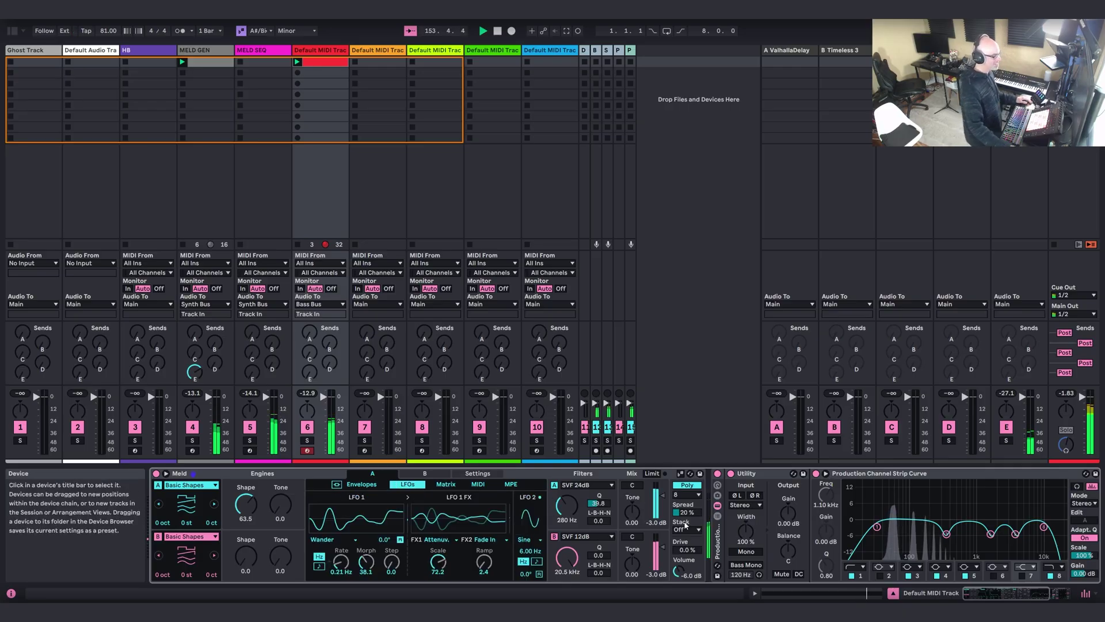
drag(566, 506, 578, 530)
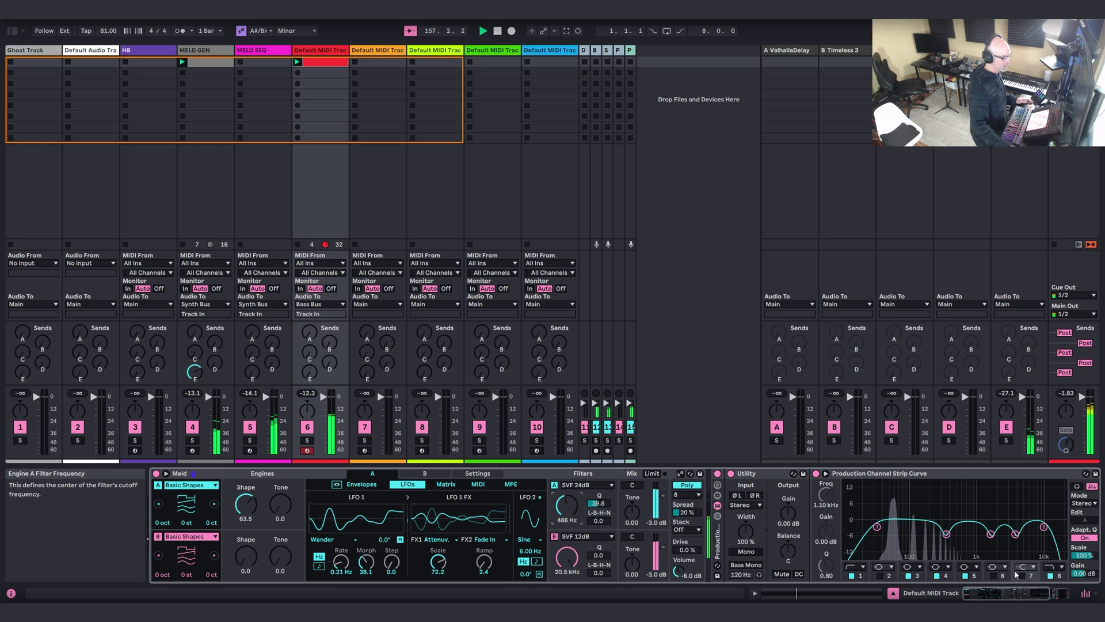
Add ValhallaDelay from the Effects collection after track 6's Production Channel Strip and enlarge its plug-in window.
click(1061, 593)
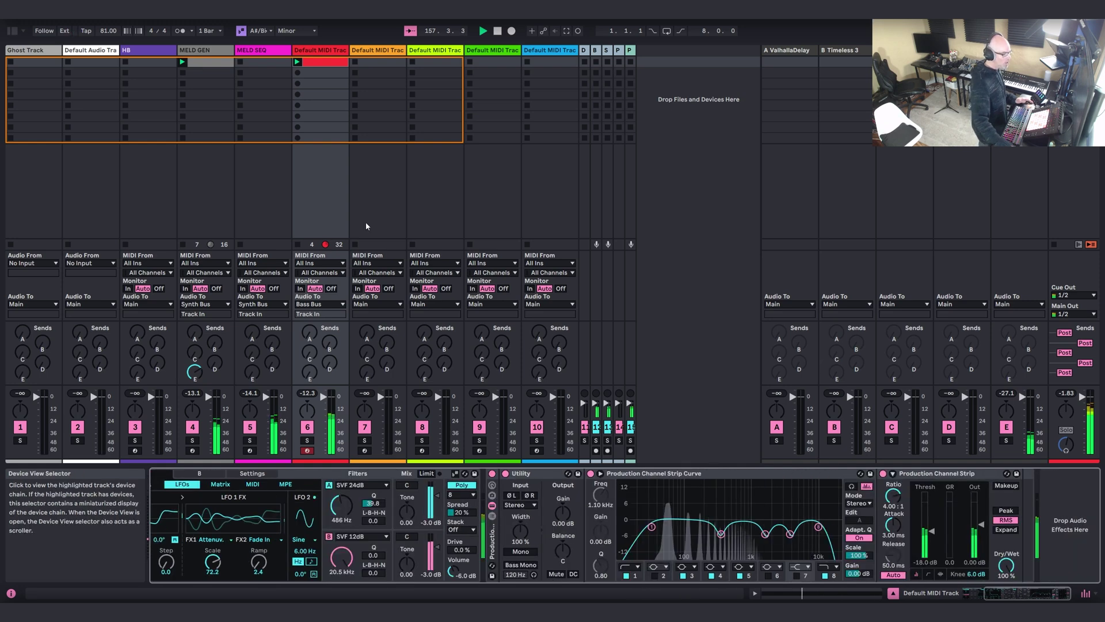
click(10, 31)
click(31, 111)
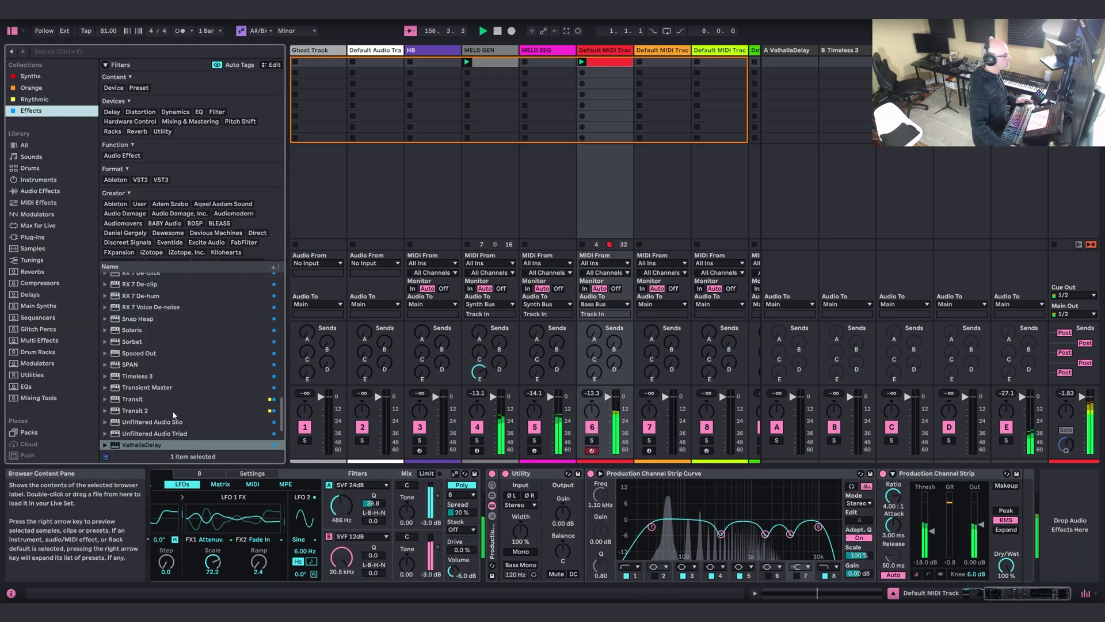
drag(141, 445, 1072, 577)
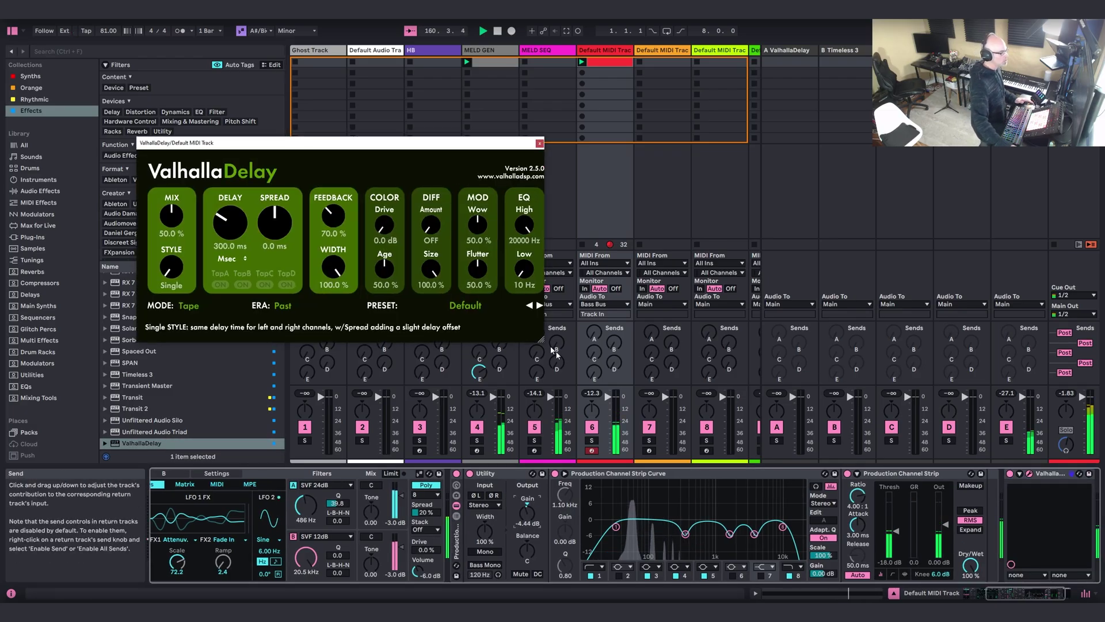
drag(540, 339, 796, 451)
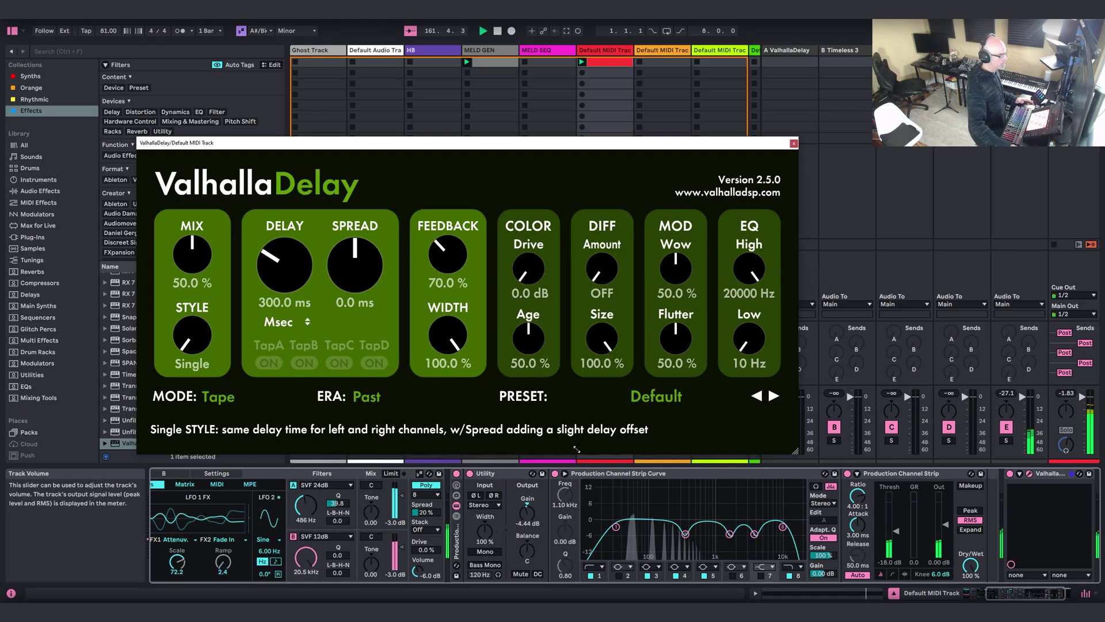
Load the ECHO - Loki preset in ValhallaDelay, set Mix to 41.2 %, and close the browser and the plug-in window.
click(645, 399)
mouse_move(660, 205)
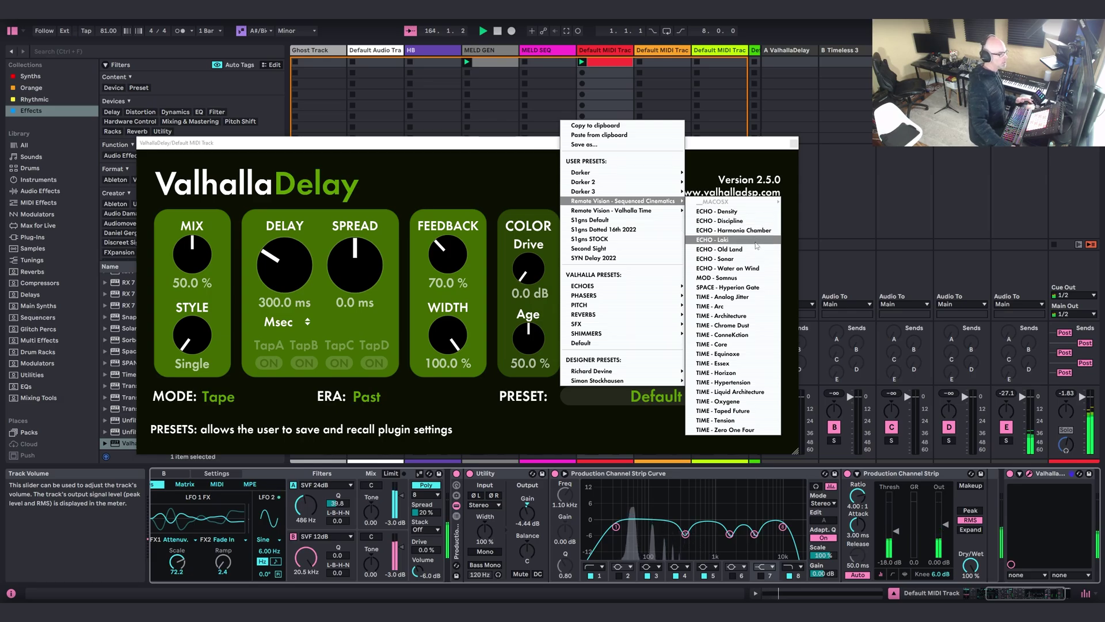
click(756, 246)
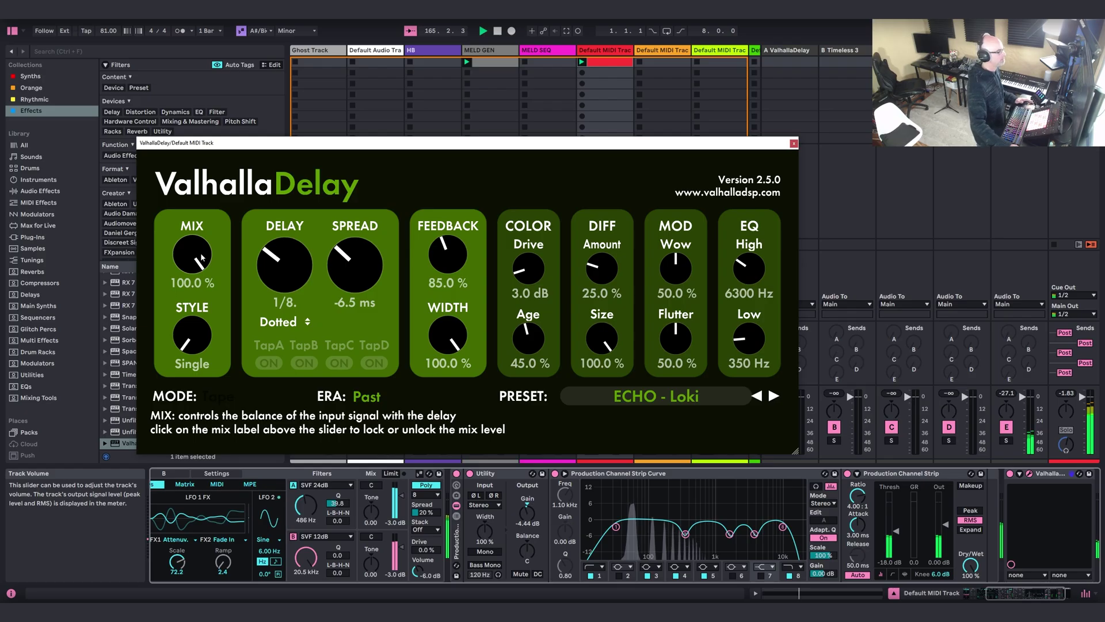
drag(202, 252, 190, 281)
click(11, 46)
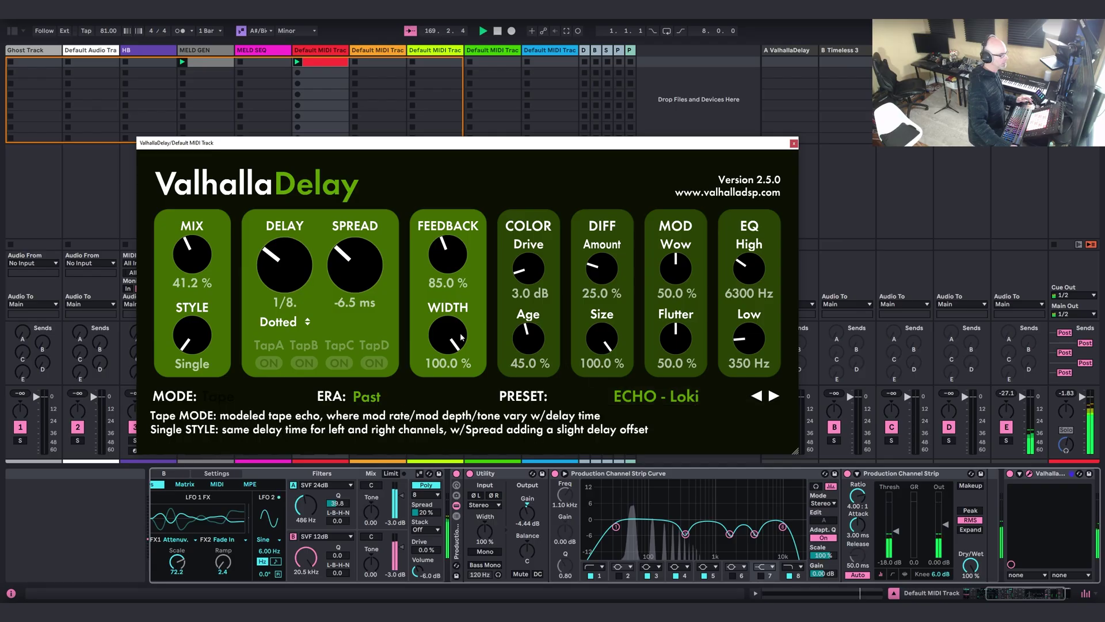
click(793, 144)
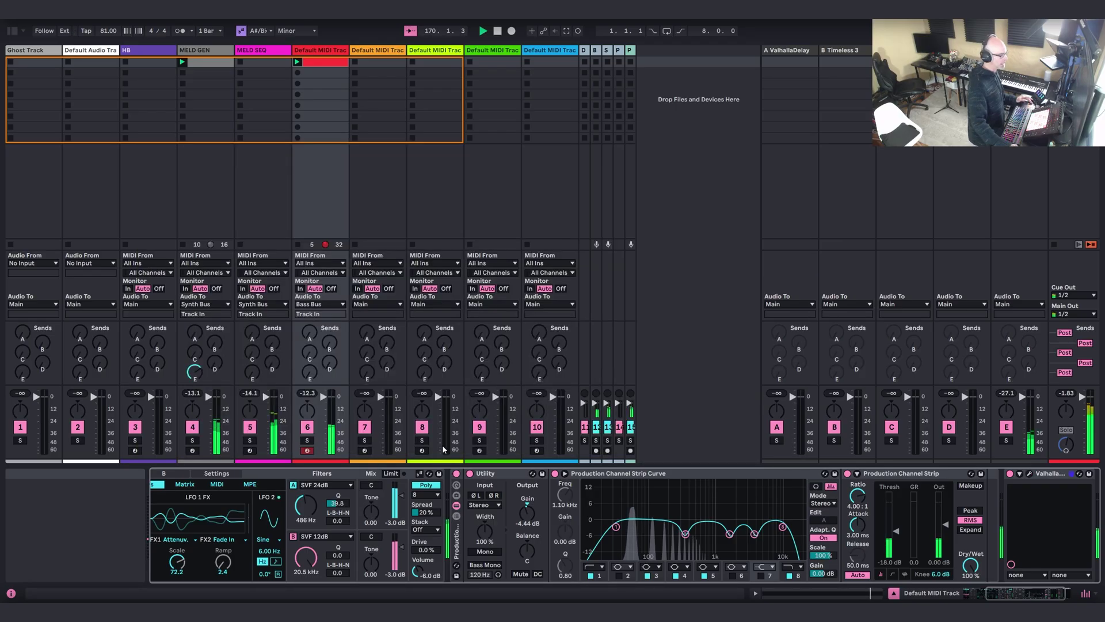
Set track 6's Utility gain to -2.78 dB, and set Meld engine A's Shape to 69.0 and filter frequency to 1.17 kHz.
double_click(527, 511)
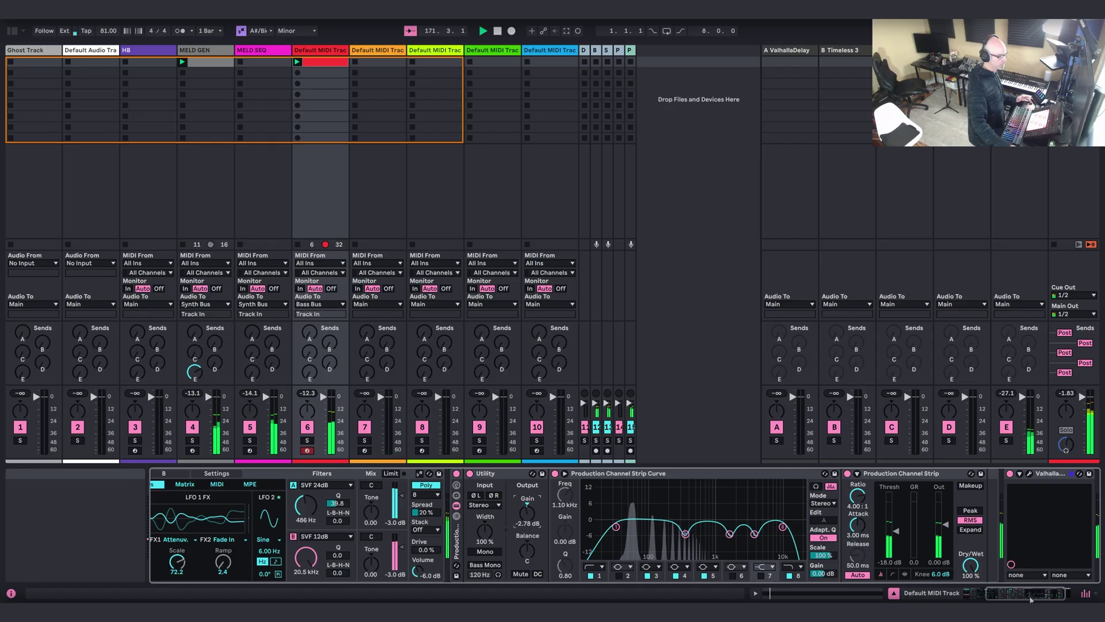
click(990, 594)
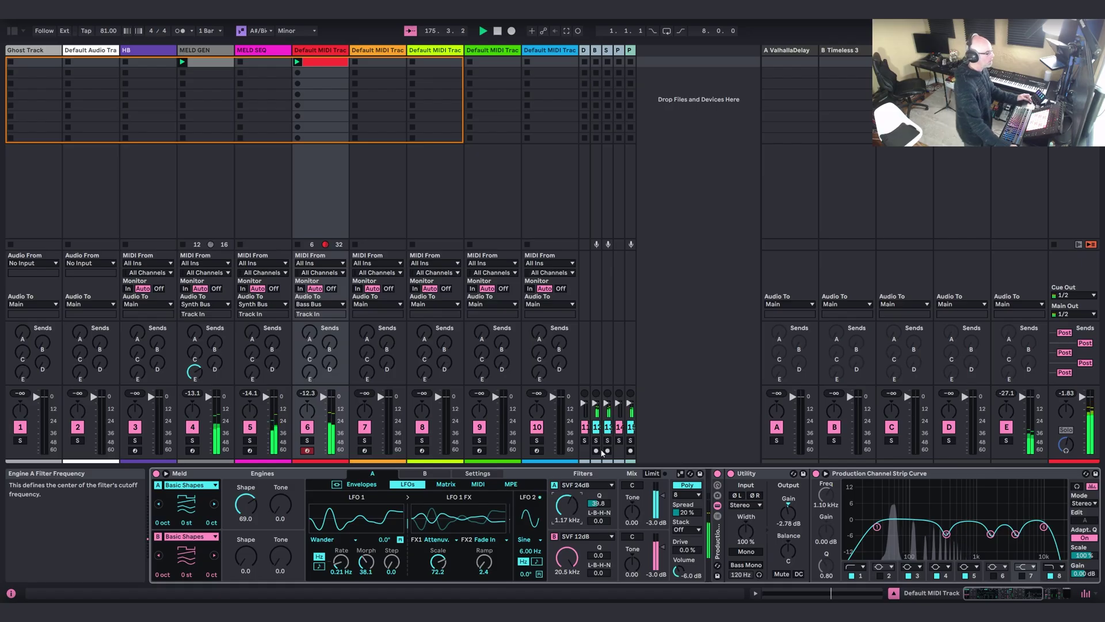
Rename track 6 as MELD BA.
click(320, 47)
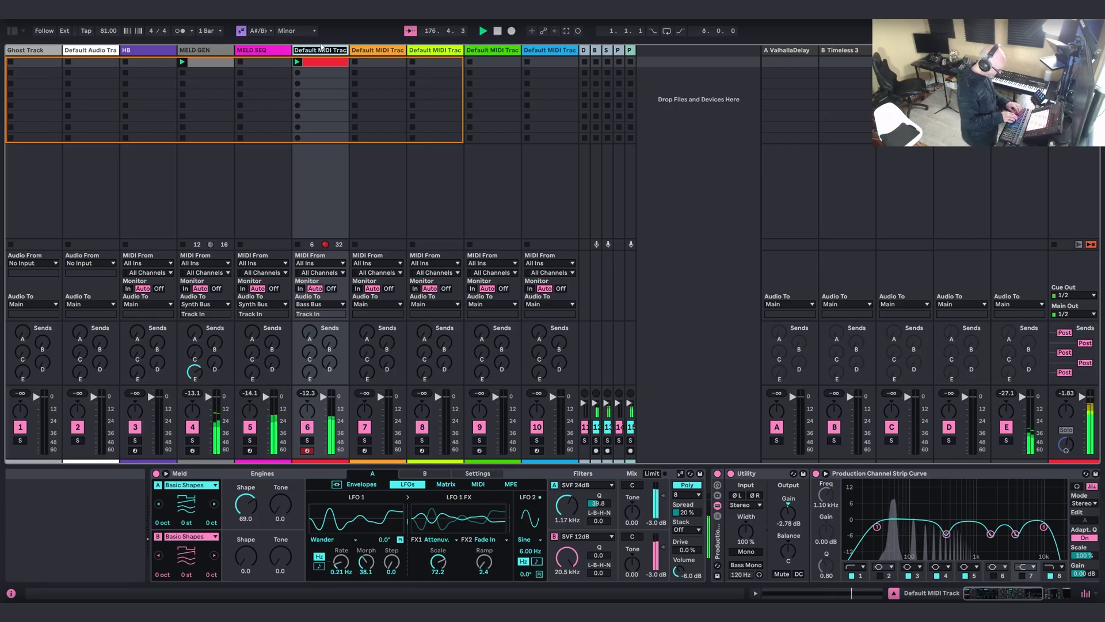
text(MELD BA)
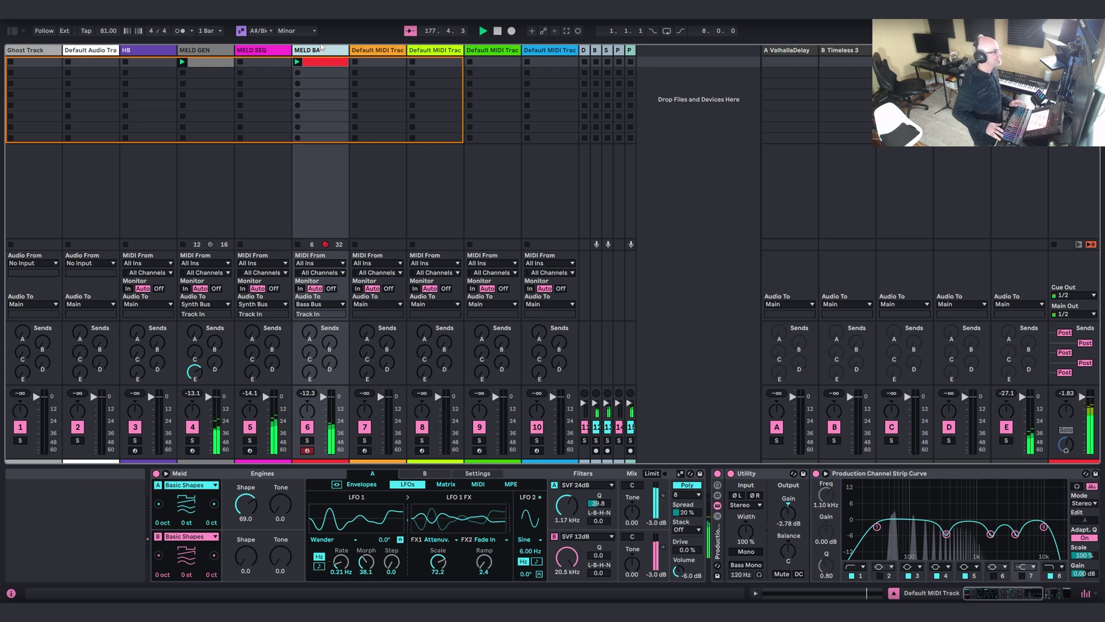
key(Return)
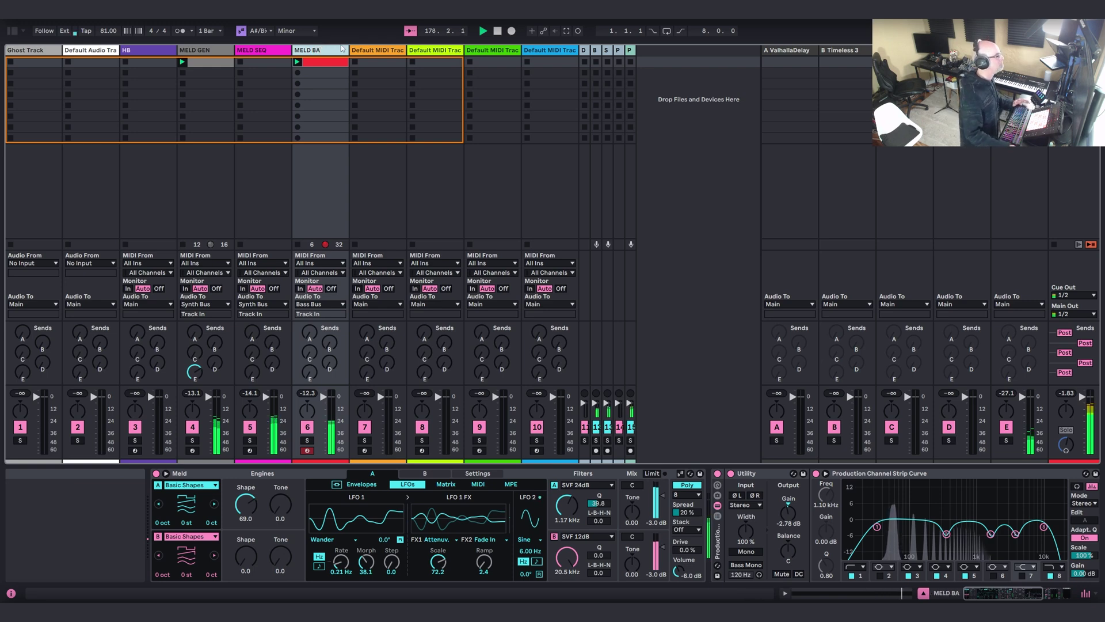
Load a Meld instrument from the Instruments library onto track 7 and hide the browser.
click(374, 51)
click(12, 31)
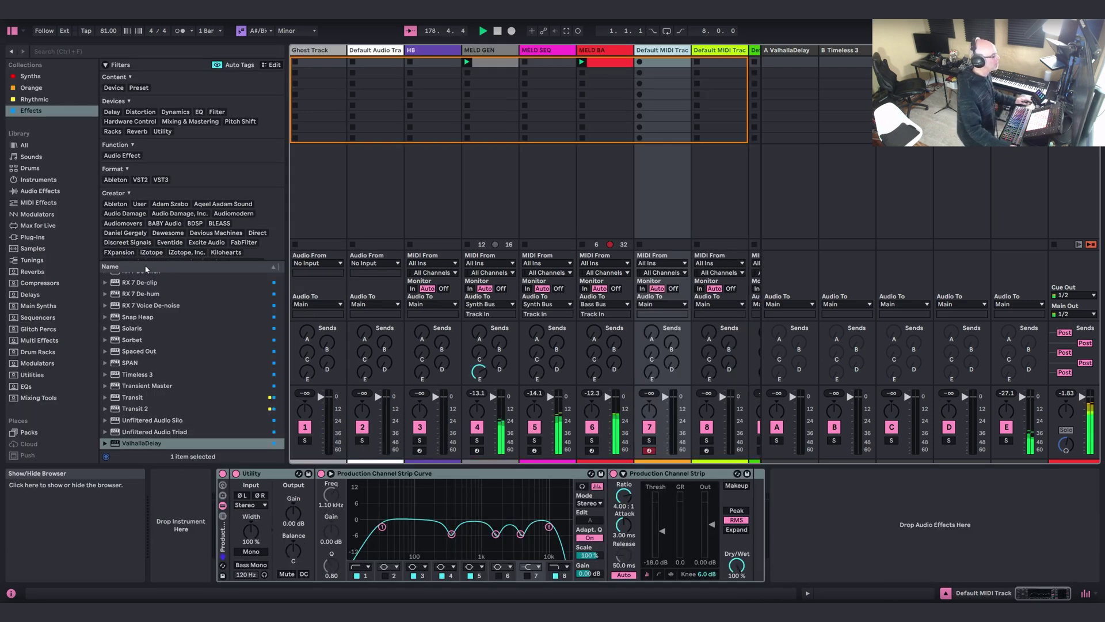
click(40, 181)
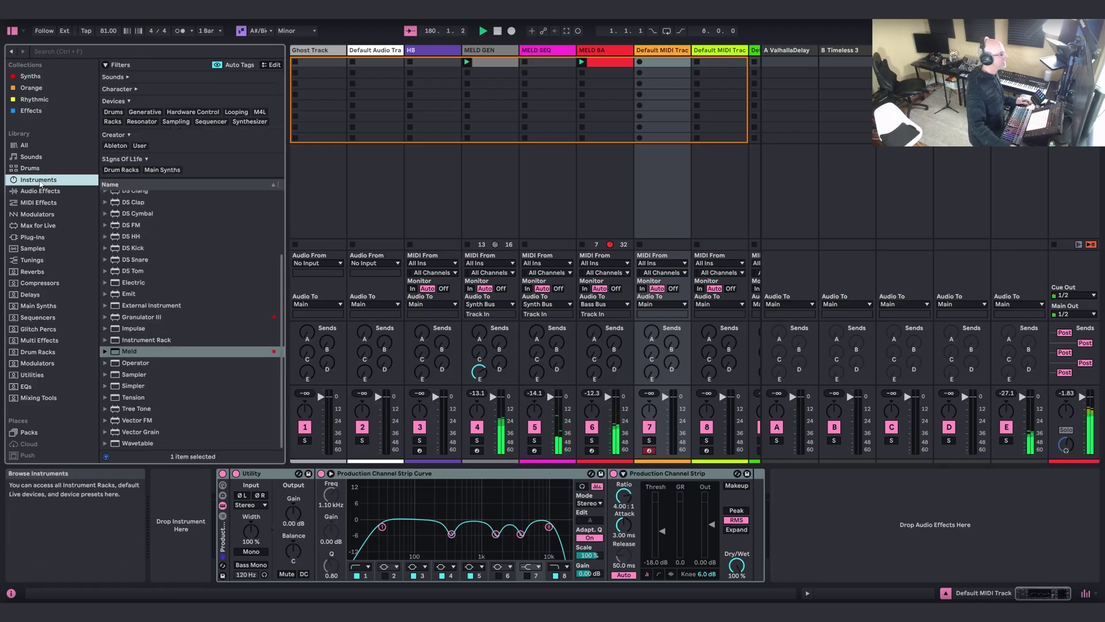
click(167, 351)
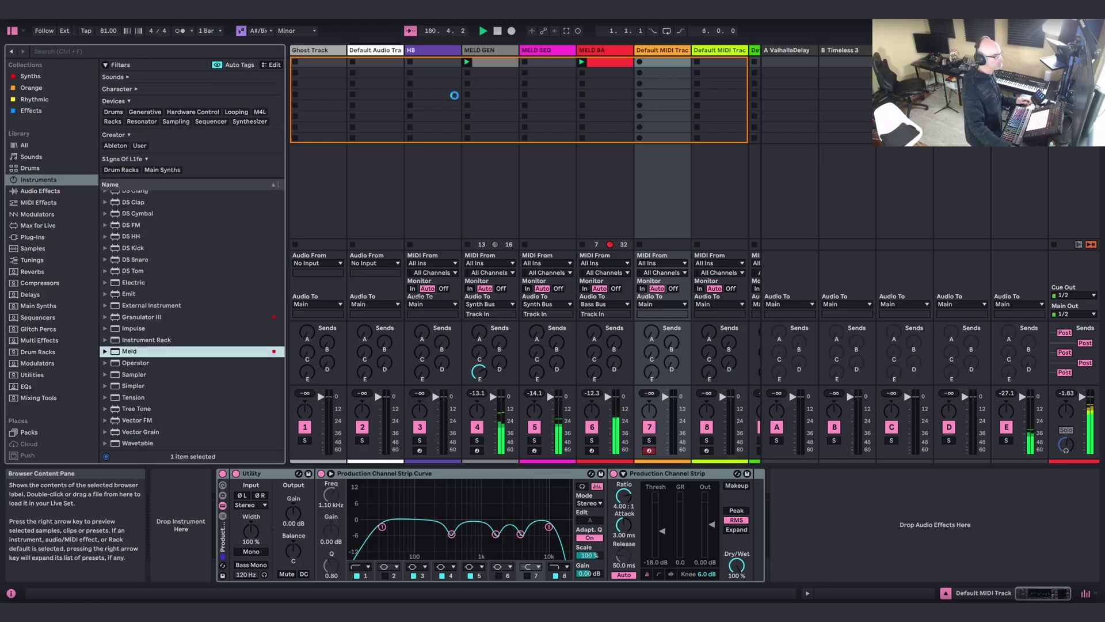
key(Return)
key(ctrl+alt+b)
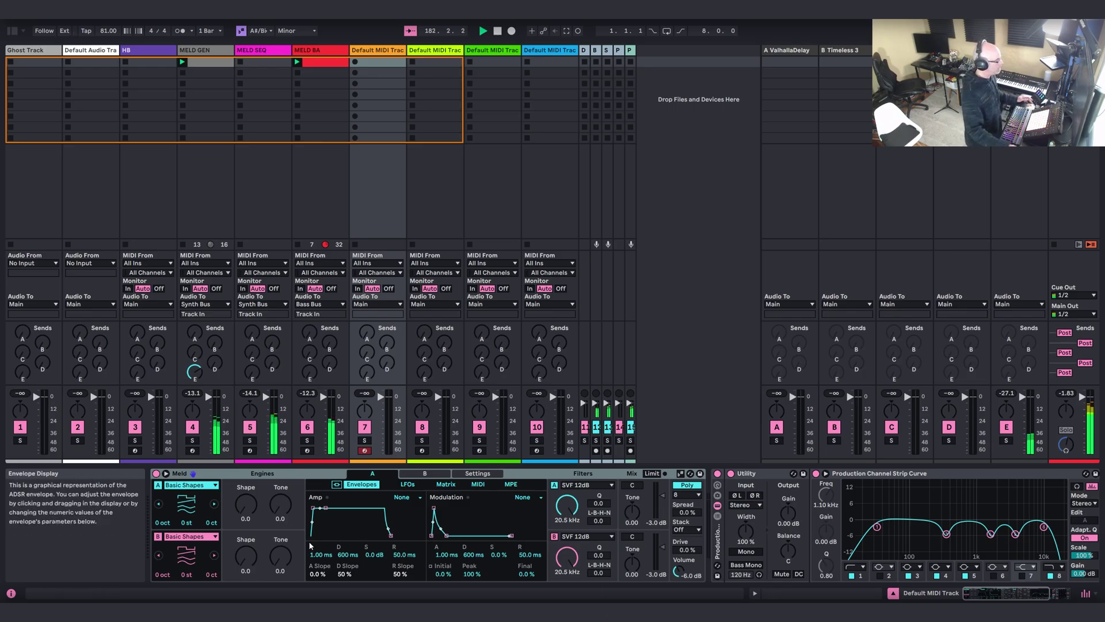
Set engine A's amp envelope to attack 4.47 s, decay 6.10 s, sustain -5.5 dB, release 1.69 s and attack slope -26%.
drag(313, 553, 313, 518)
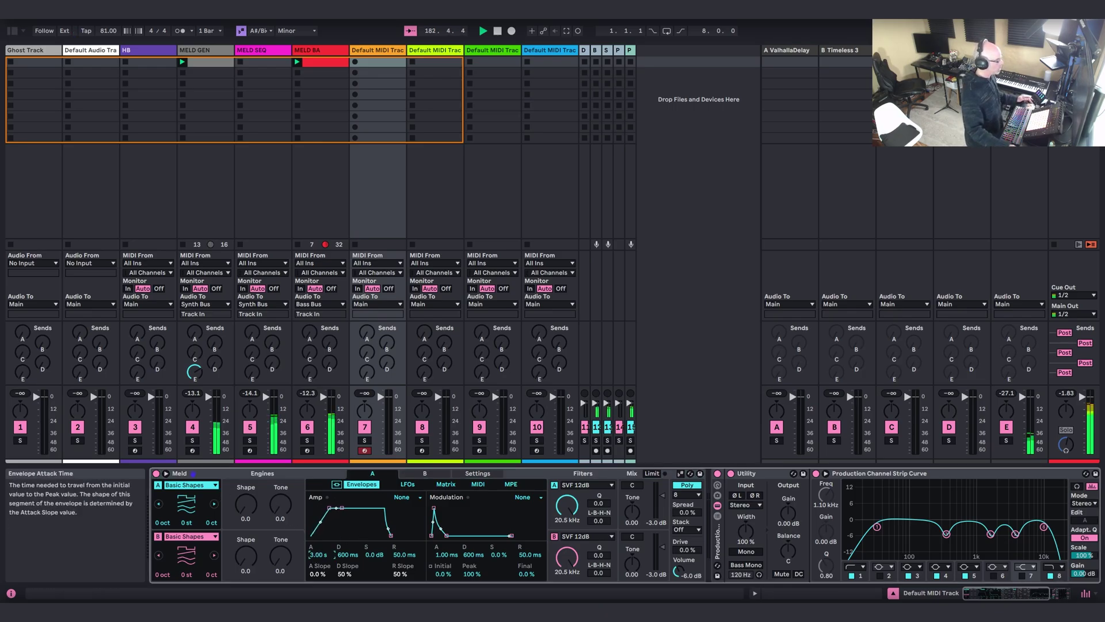
drag(319, 554, 403, 549)
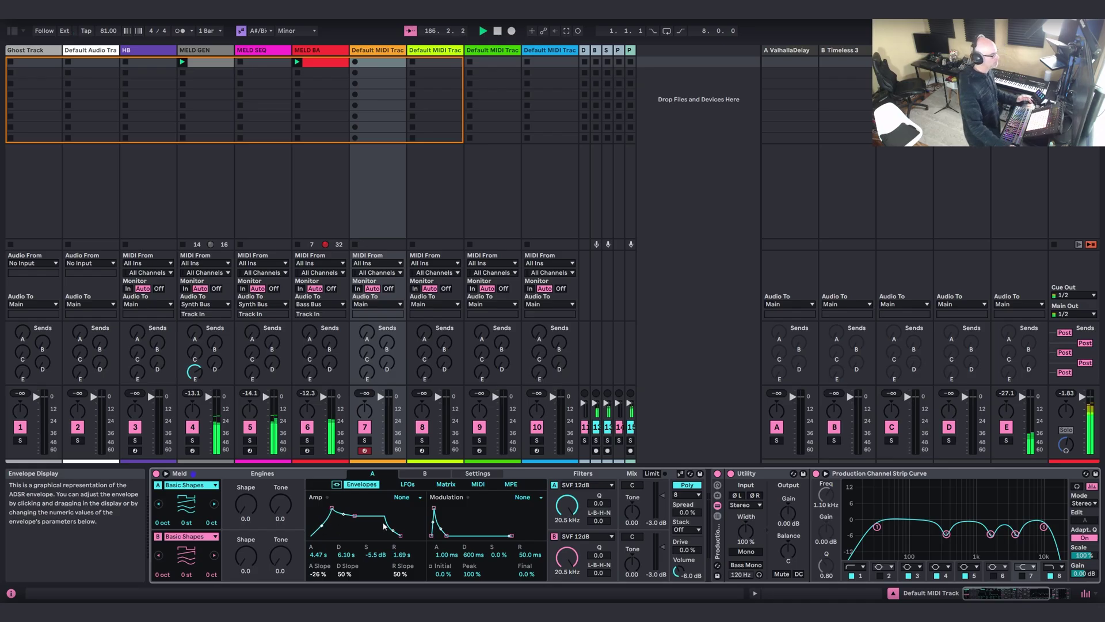
Switch engine A to the Swarm Sine oscillator and set Motion to 34.1 and Spacing to 61.1.
click(190, 485)
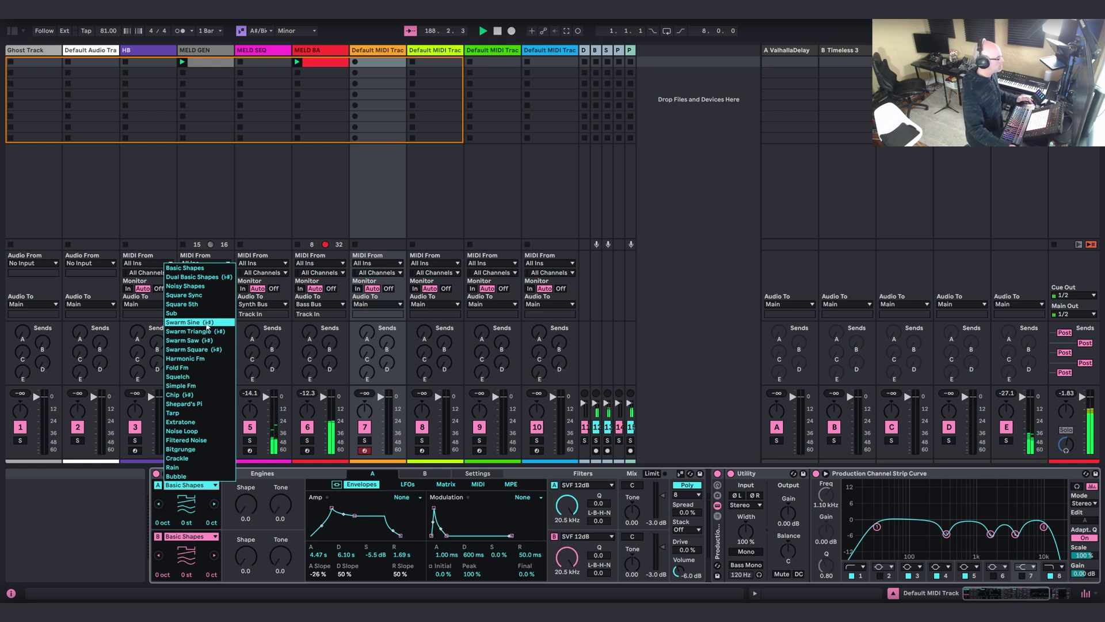
click(205, 323)
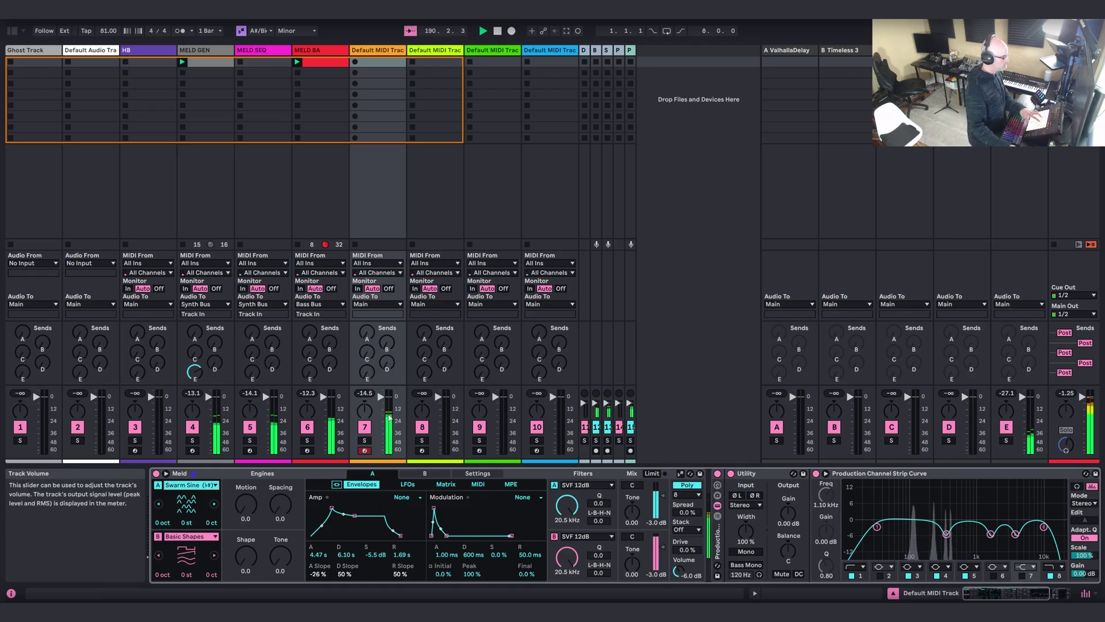
mouse_move(245, 504)
mouse_down()
mouse_move(245, 483)
mouse_move(245, 514)
mouse_move(280, 499)
mouse_move(280, 487)
mouse_move(246, 490)
mouse_move(245, 517)
mouse_up()
click(680, 473)
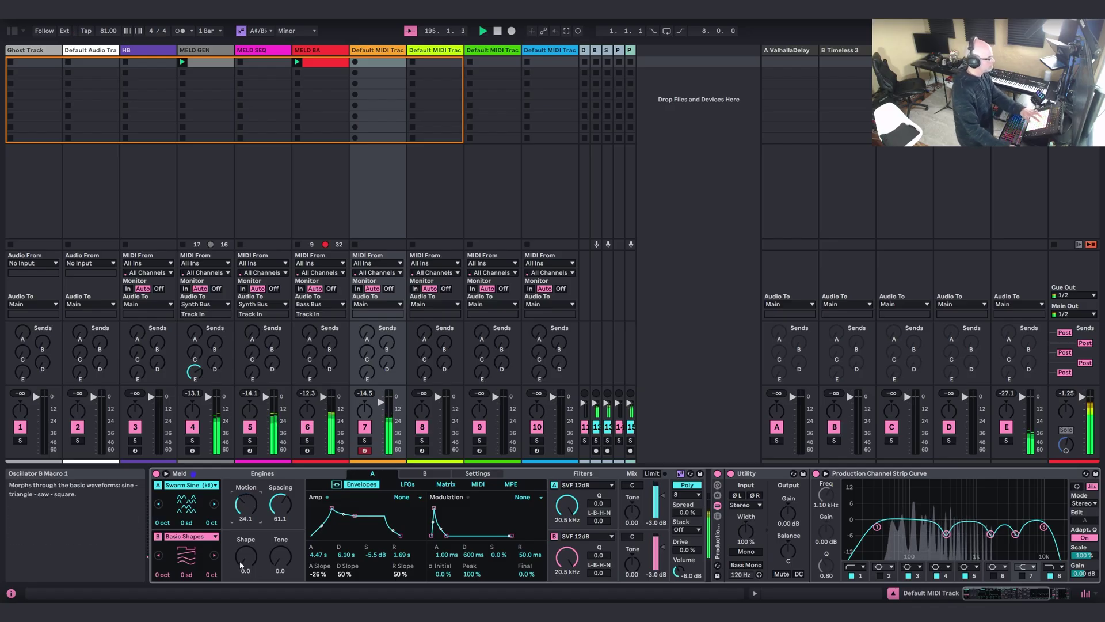
Set engine B's Shape to 51.6 and its filter frequency to 1.31 kHz, and lower engine A's filter to 843 Hz.
drag(233, 550, 232, 522)
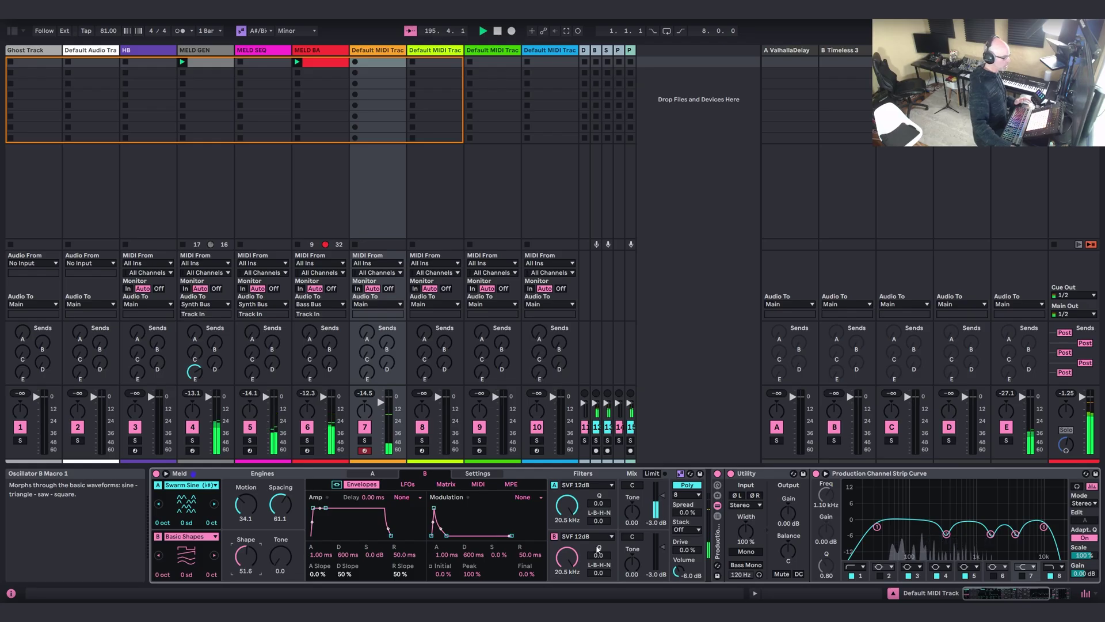
drag(567, 556, 568, 576)
drag(573, 512, 573, 570)
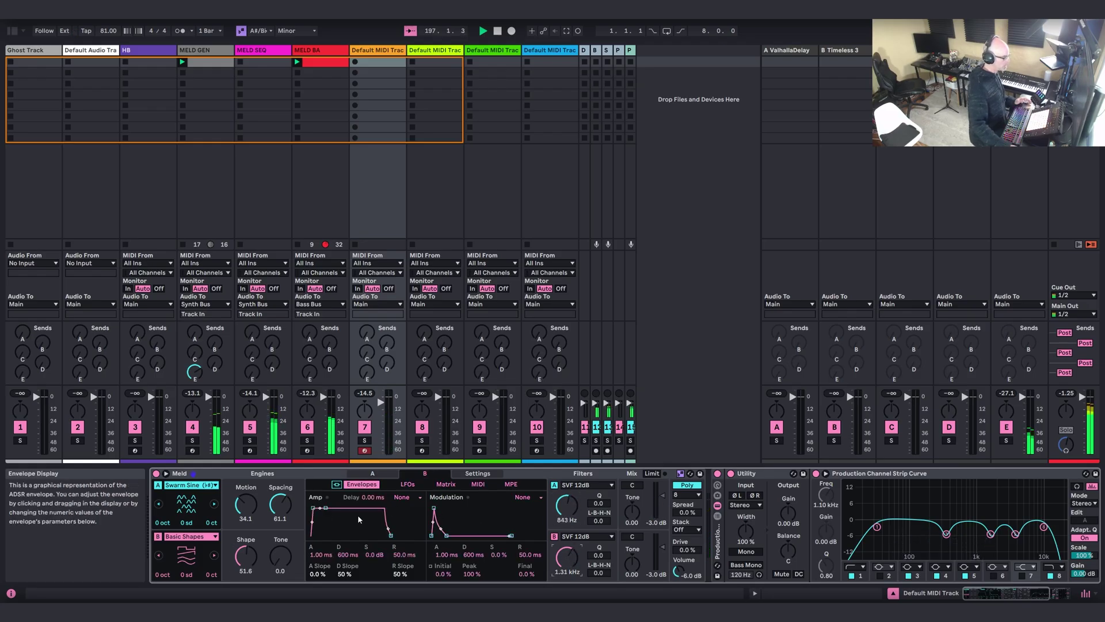
Link the envelopes of engines A and B, and raise engine A's filter frequency to 2.53 kHz.
click(337, 484)
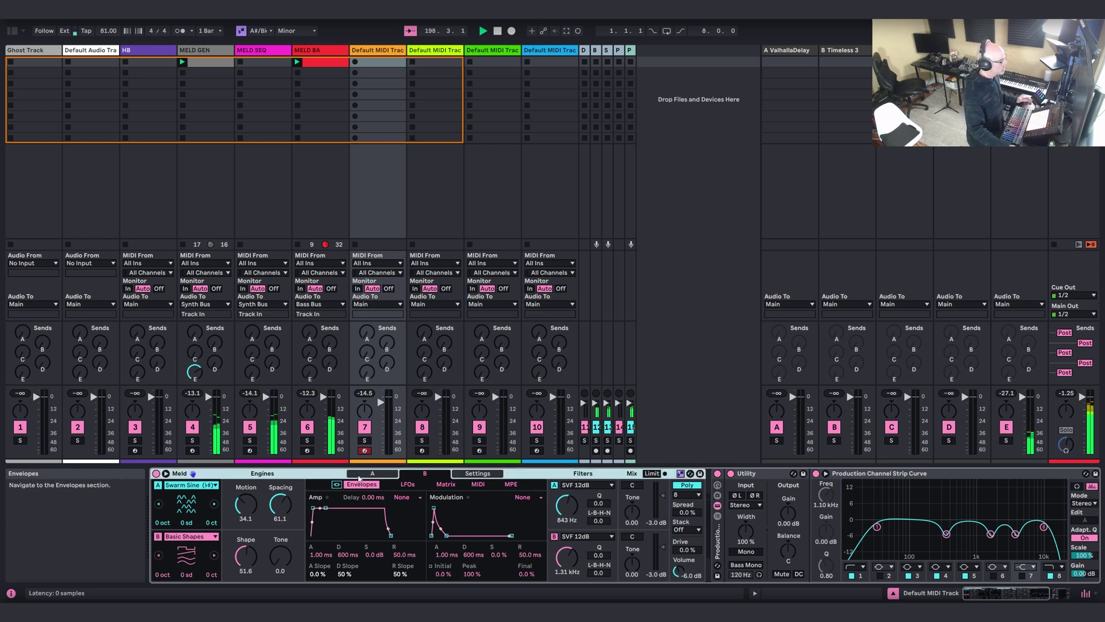
click(337, 486)
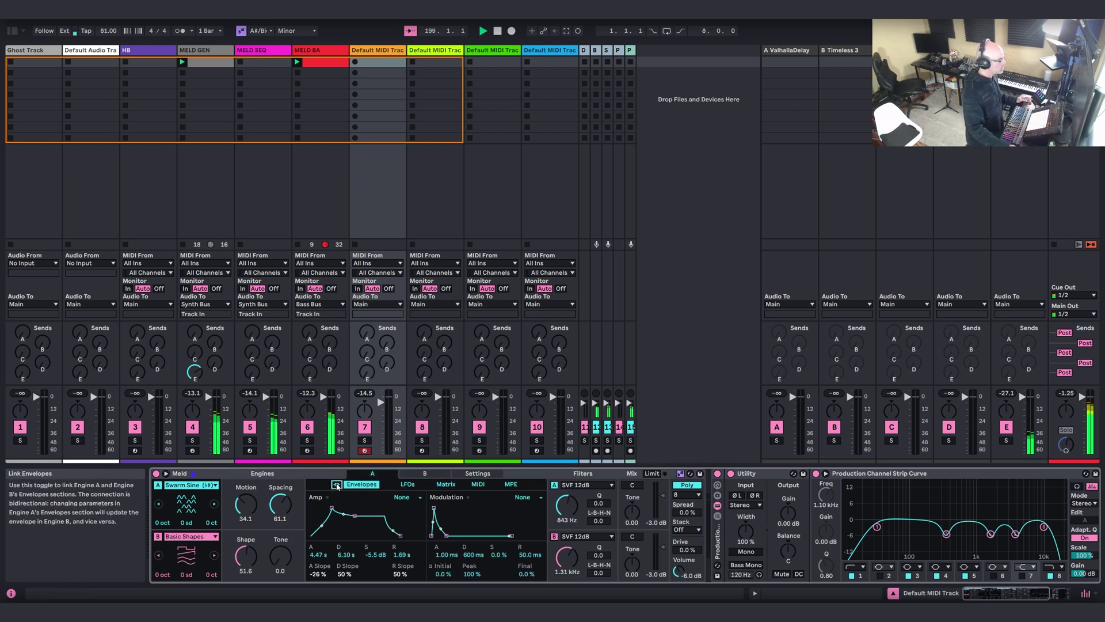
click(425, 473)
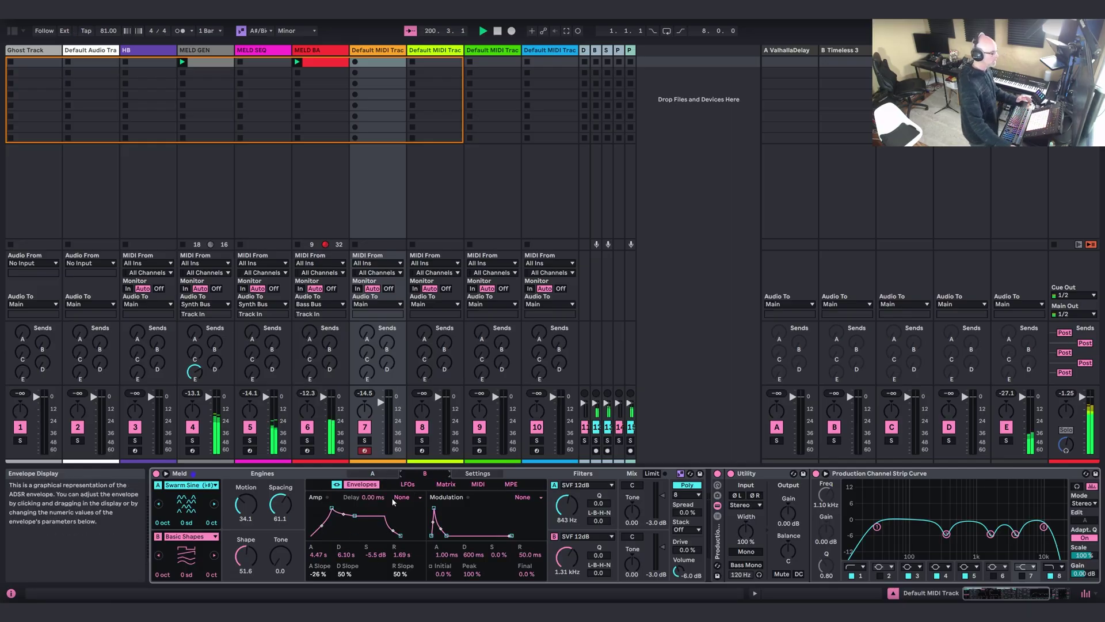
click(373, 474)
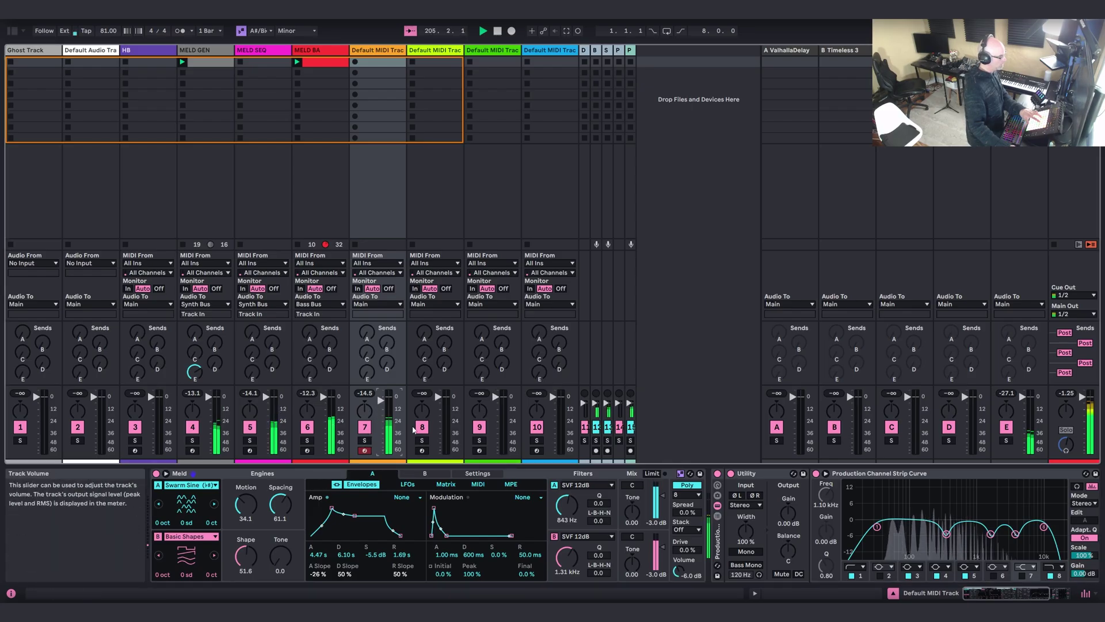
drag(567, 505, 566, 487)
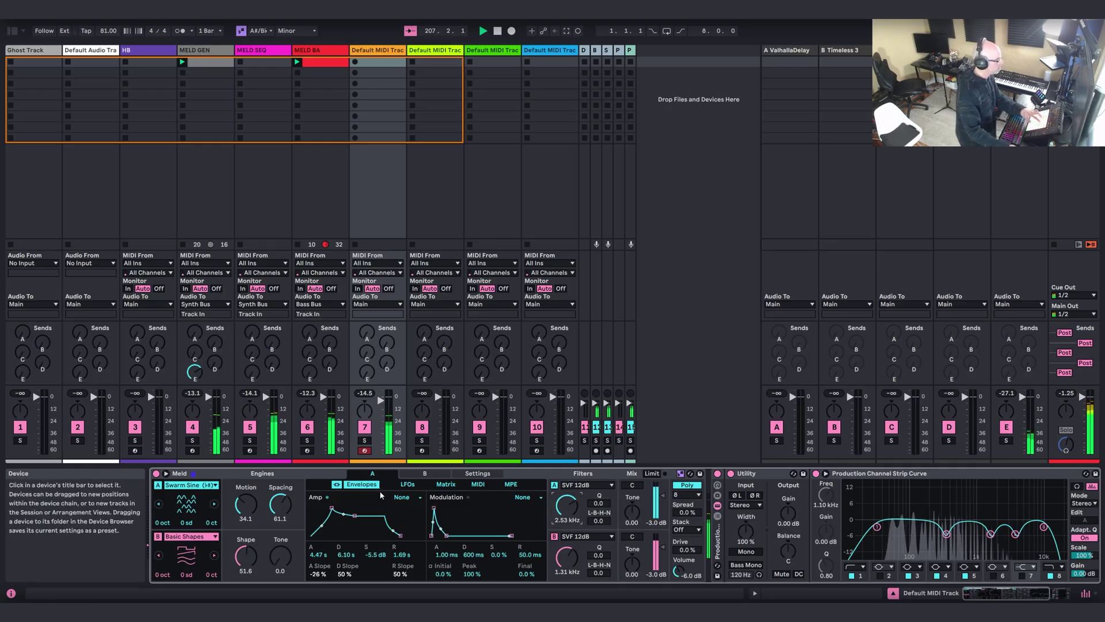
Try the Alternate and Euclid waveforms for engine A's LFO 1, with Euclid at 0.80 Hz, Steps about 28.6 and Pulses about 38.
click(396, 487)
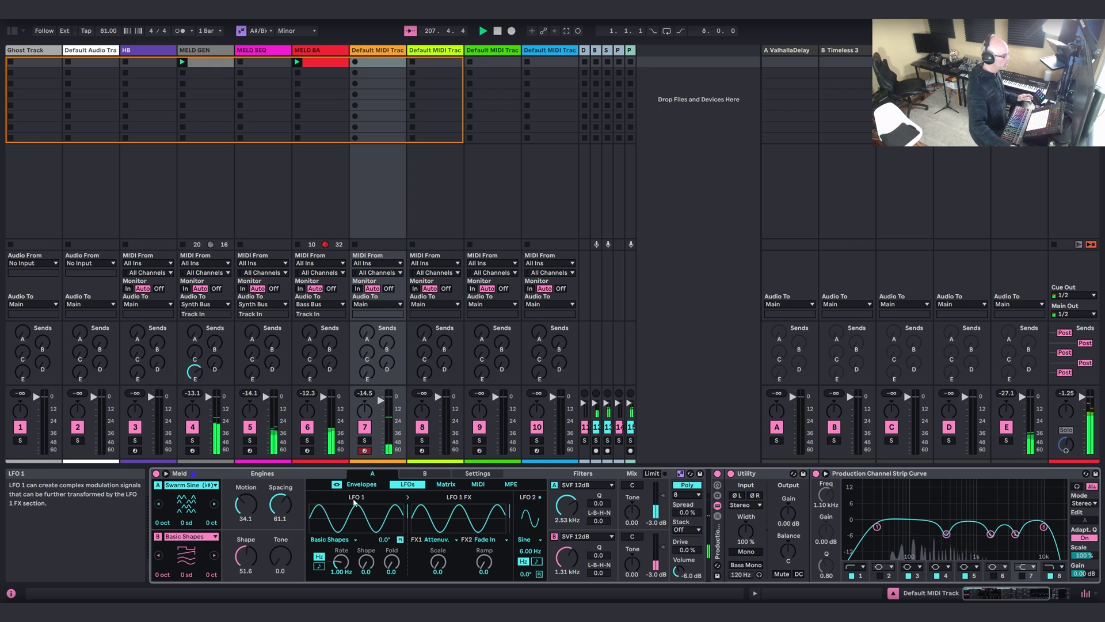
click(334, 540)
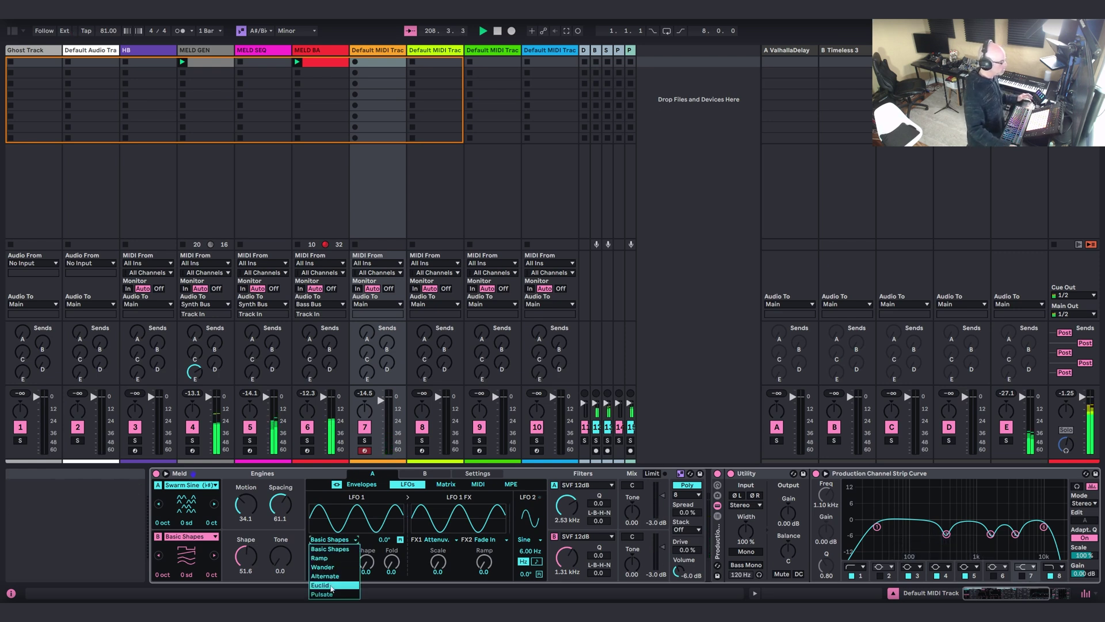
click(329, 575)
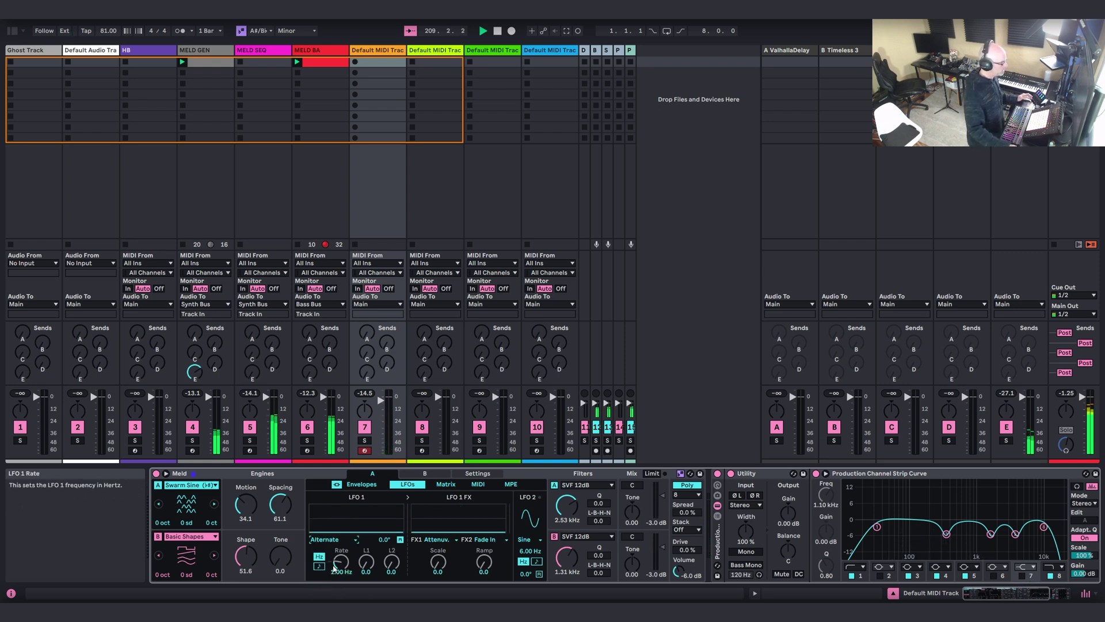
click(326, 541)
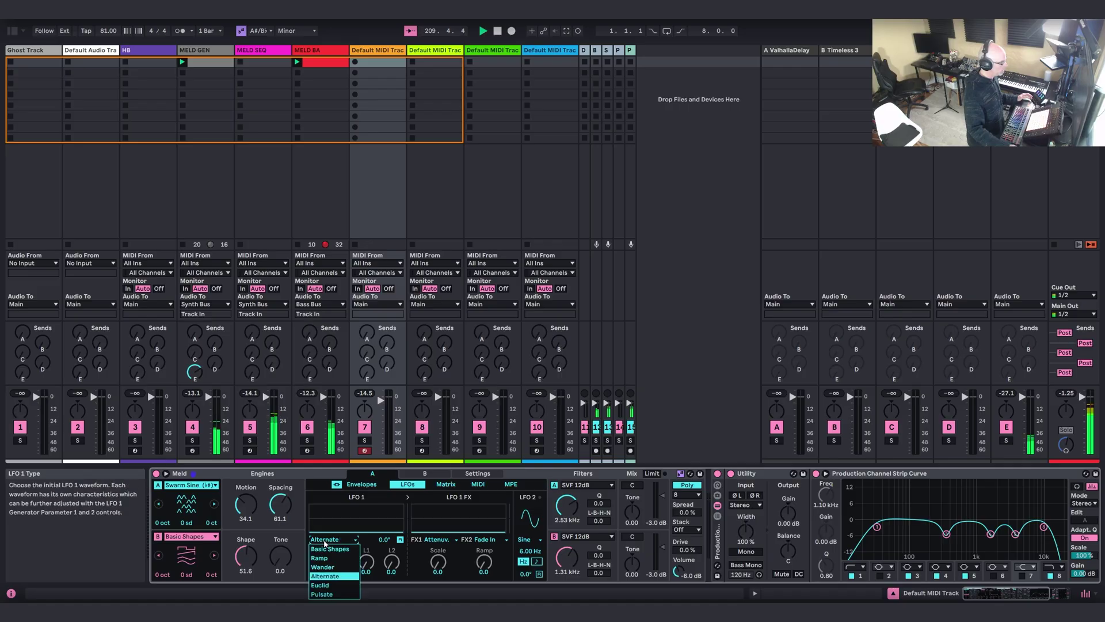
click(334, 593)
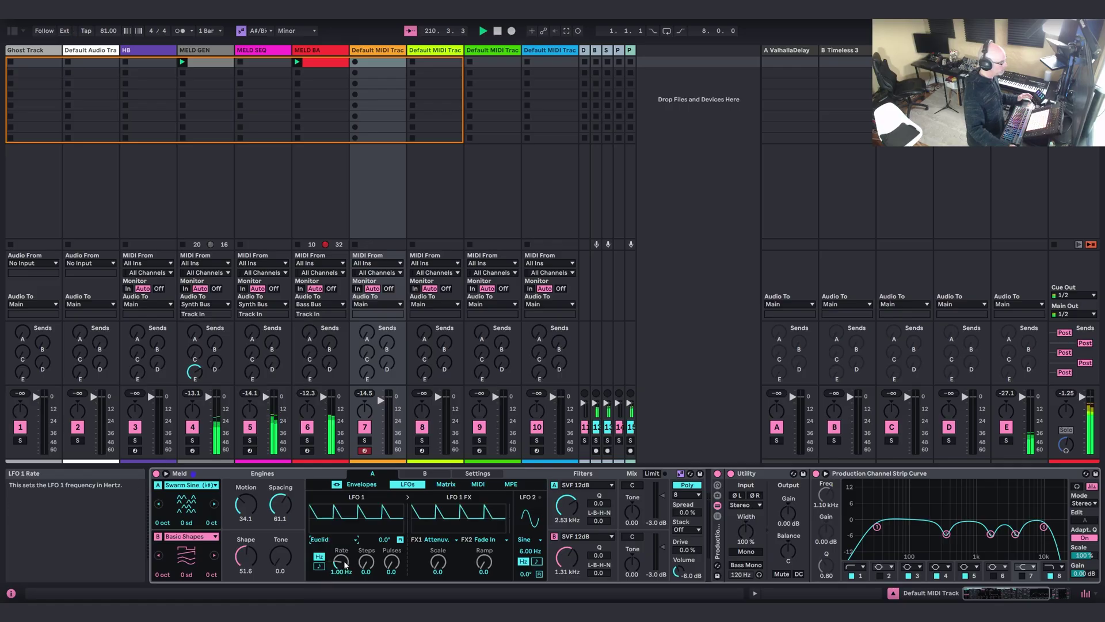
drag(345, 566, 381, 550)
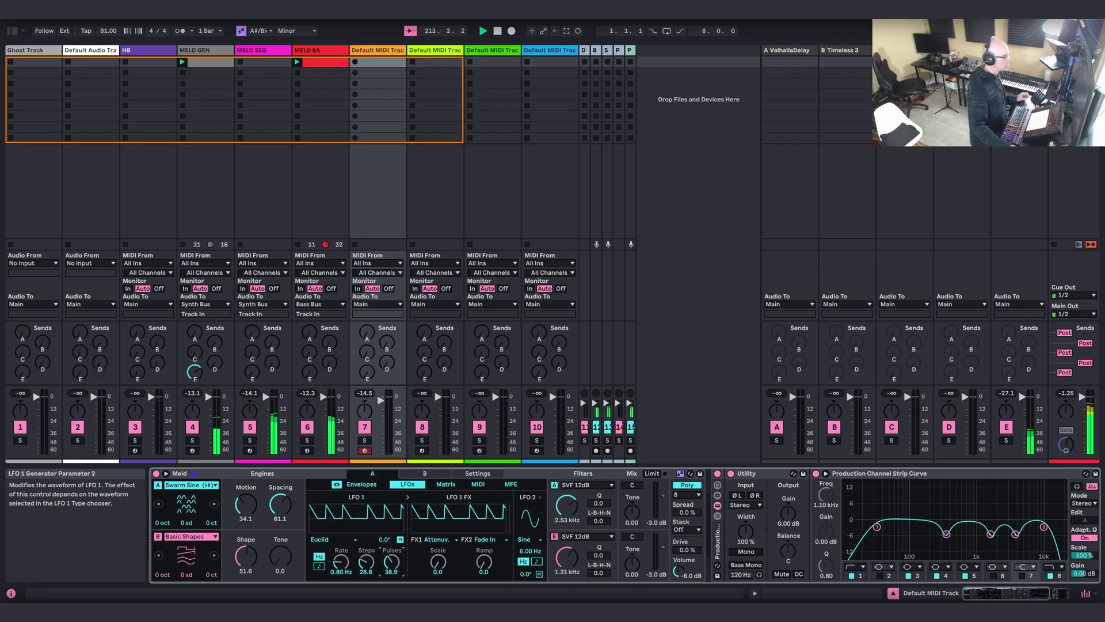
Set engine A's LFO 1 to Basic Shapes at 0.01 Hz, Shape 46.0 and Fold 100.0, and route it to Osc Macro 1 at 48.
click(333, 539)
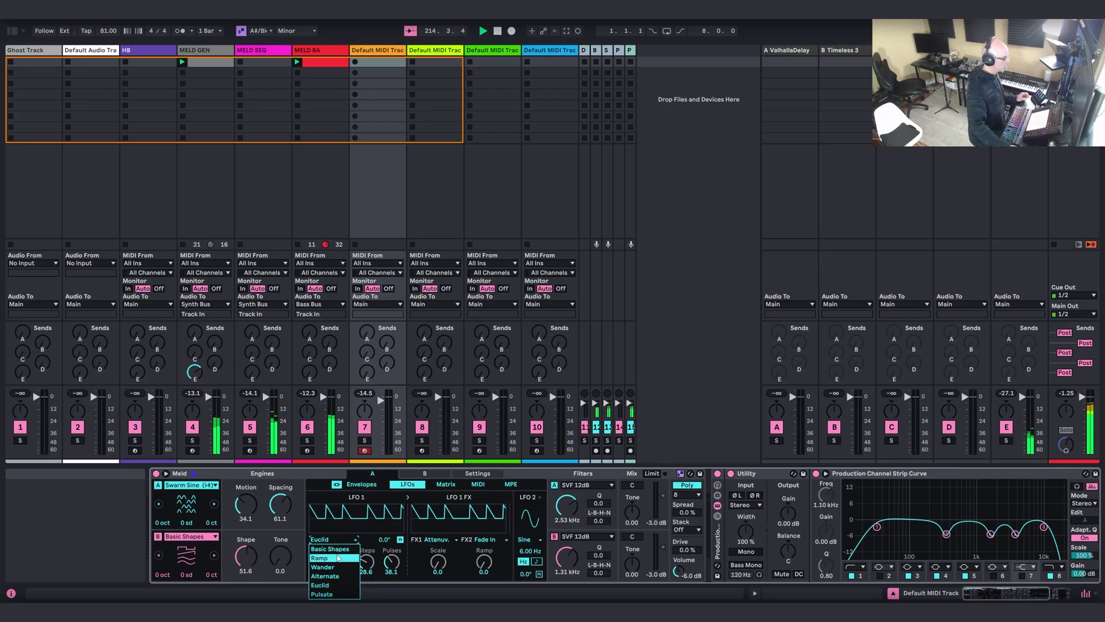
click(338, 552)
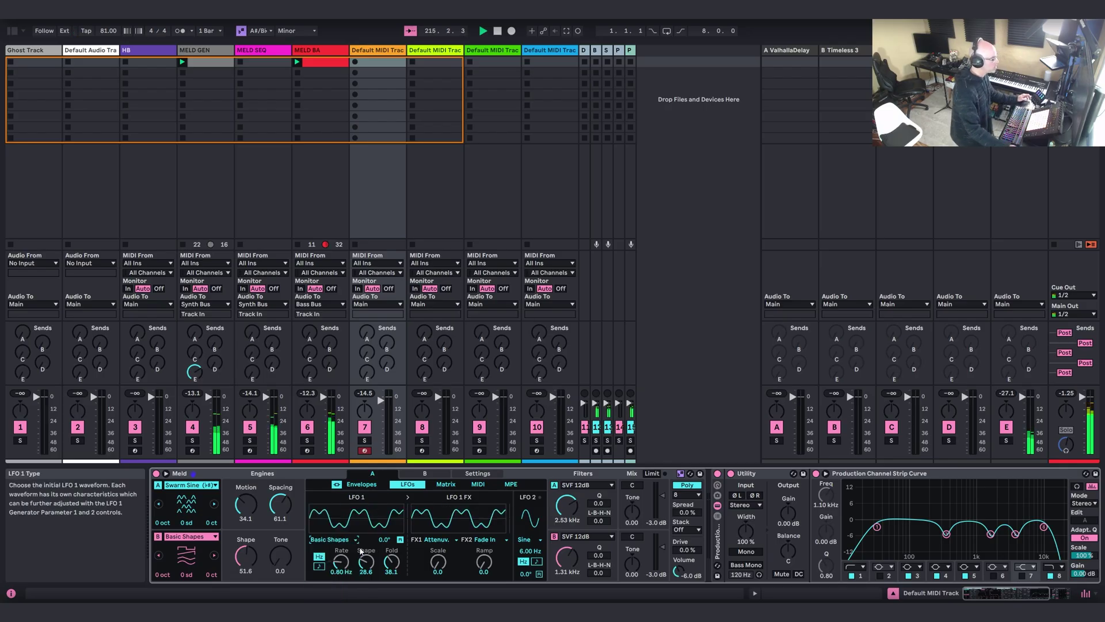
drag(390, 568, 392, 528)
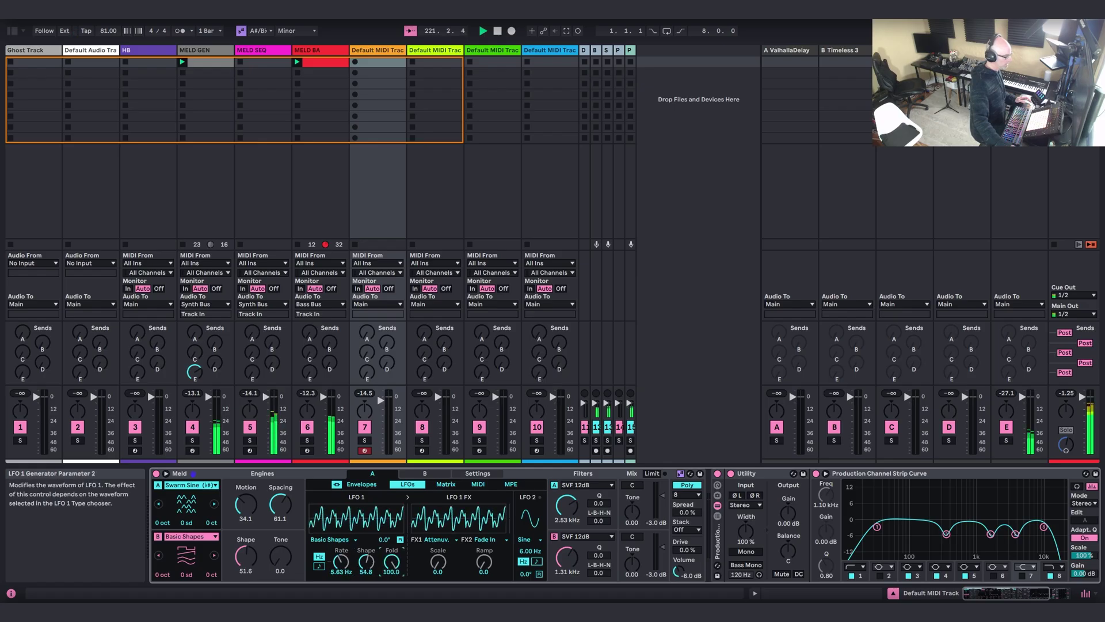
drag(377, 569, 341, 577)
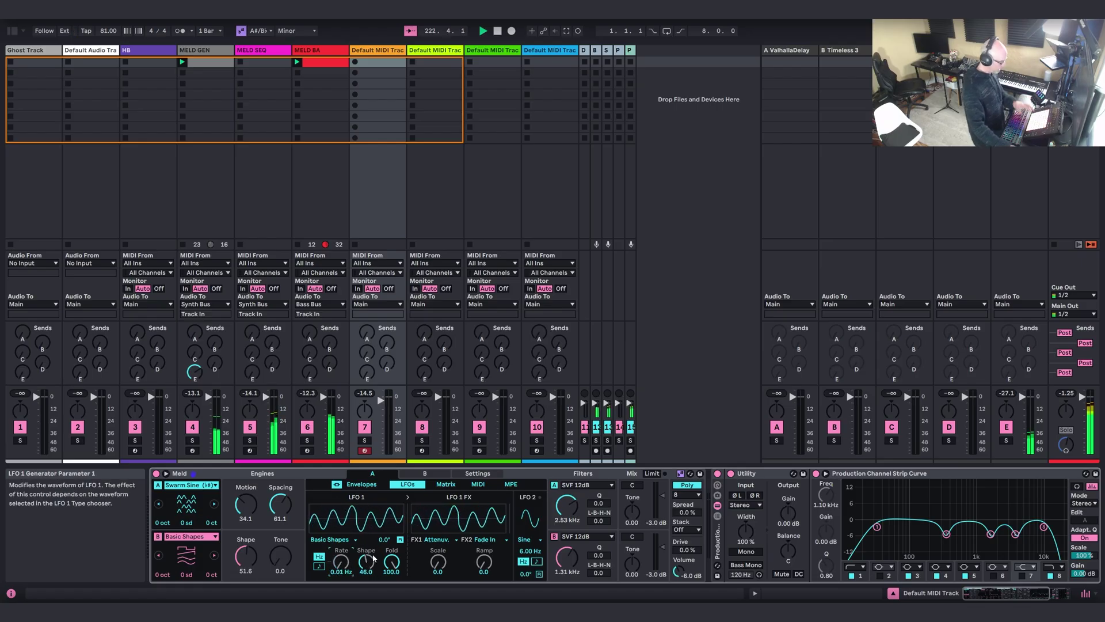
click(445, 484)
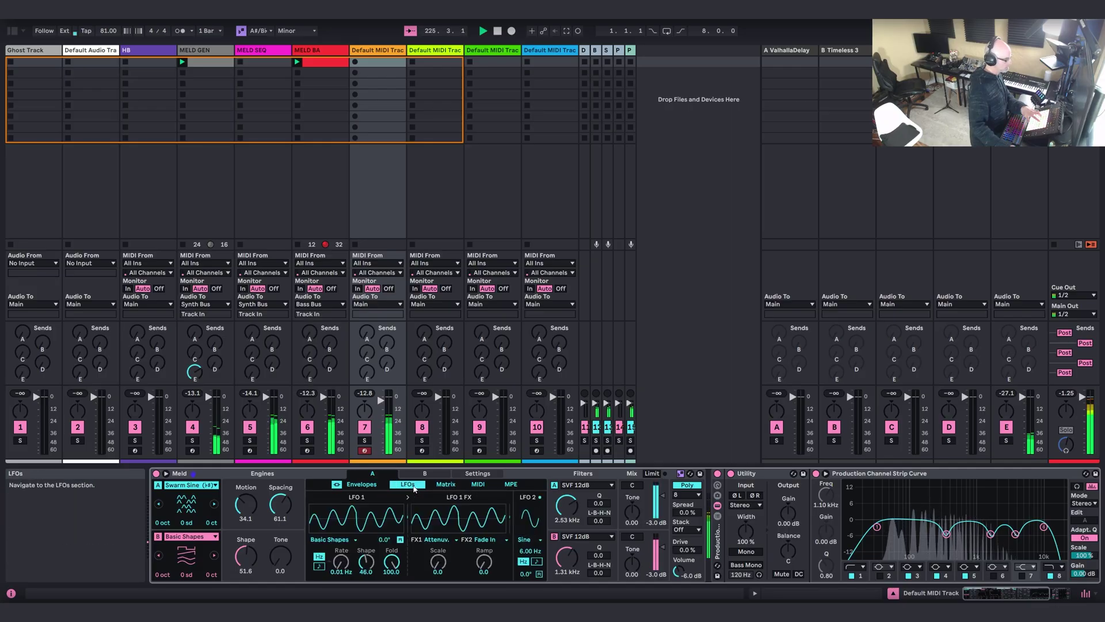
Set engine A's LFO 2 to a tempo-synced sine with rate 3 and route it to the filter frequency at 47.
click(408, 485)
click(527, 540)
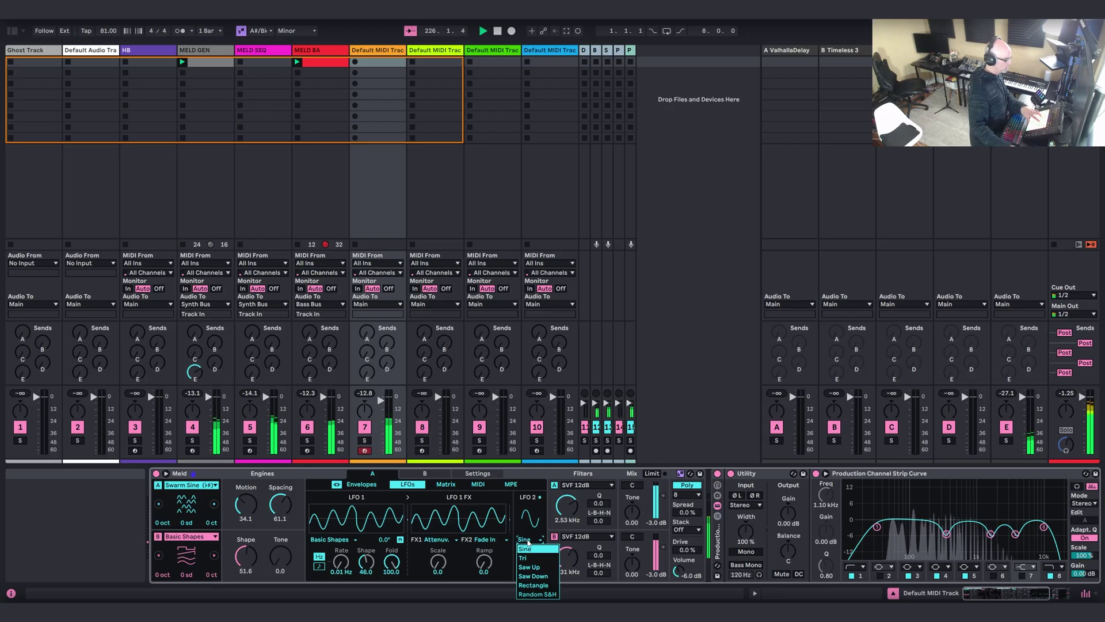
click(525, 548)
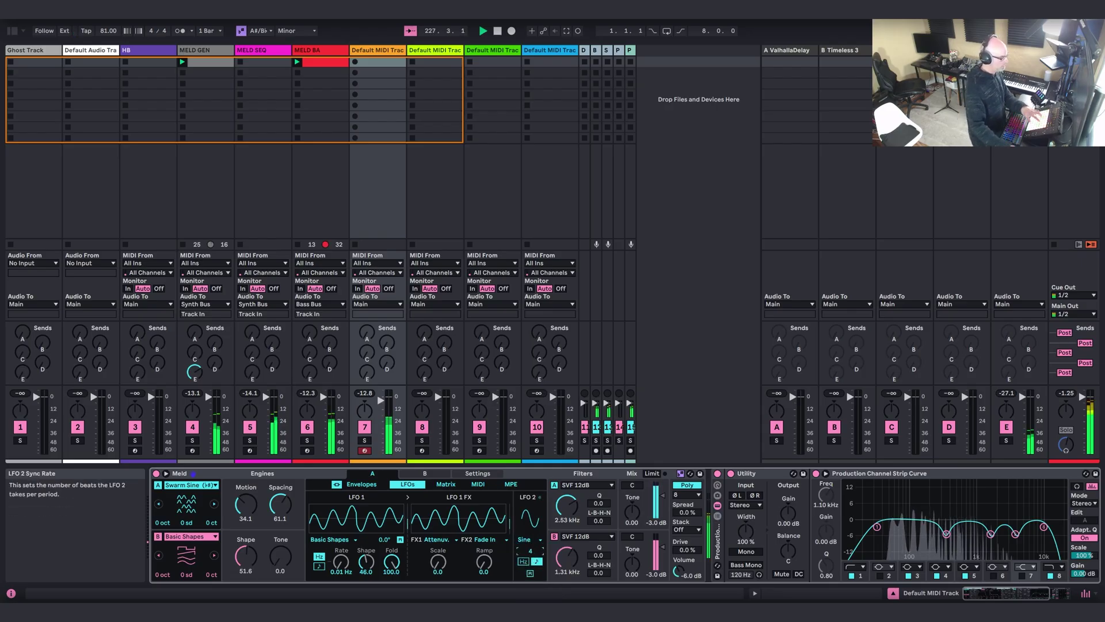
click(440, 487)
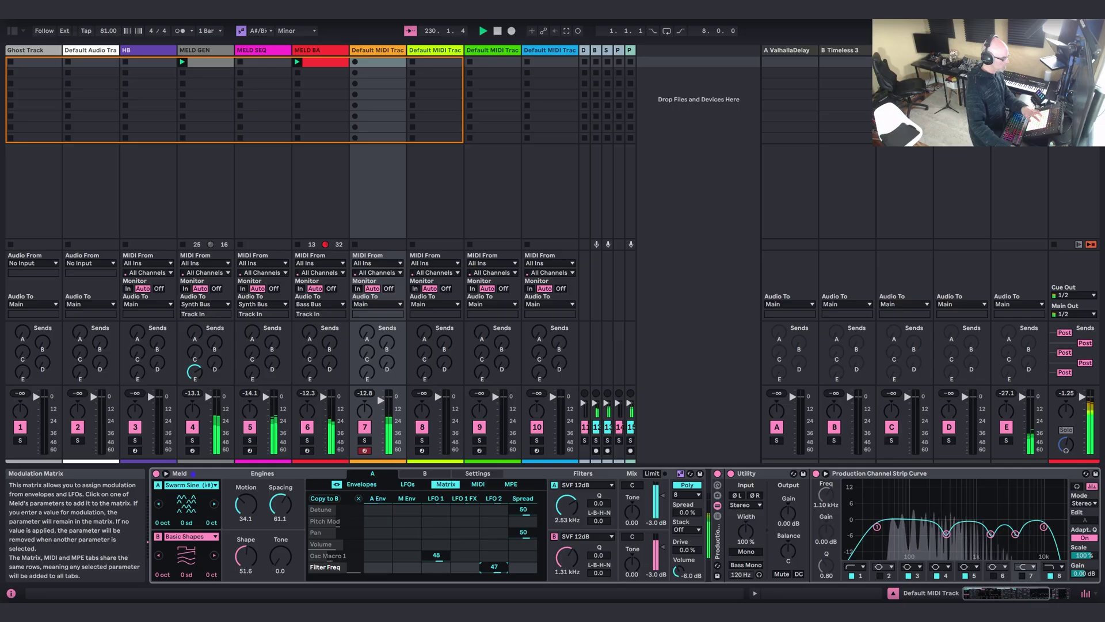
click(362, 484)
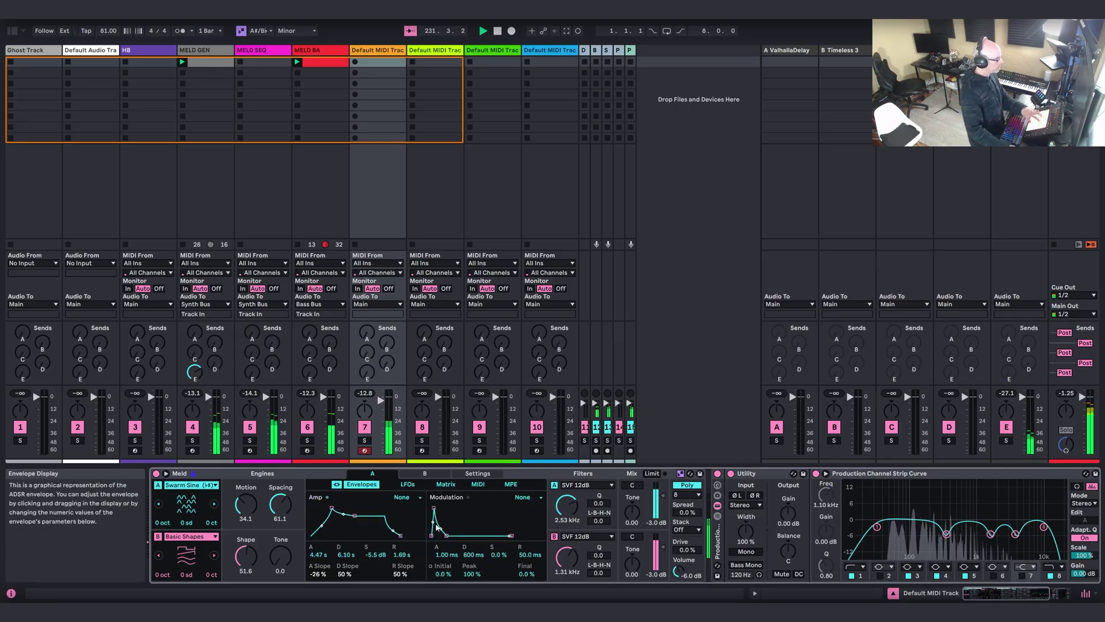
click(408, 484)
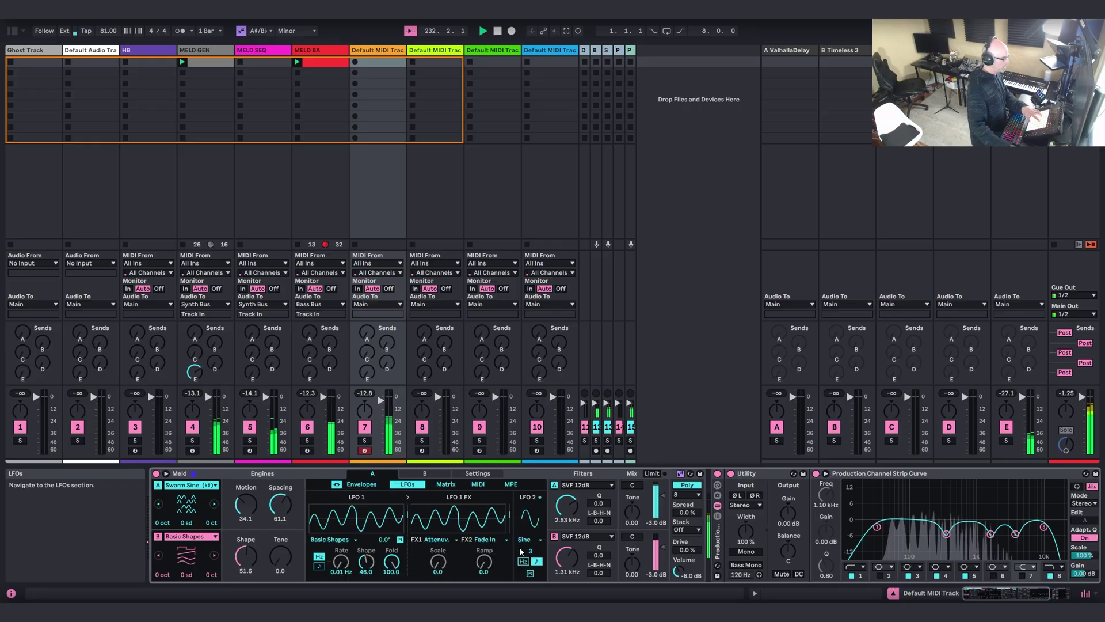
Set engine A's LFO 1 FX1 to Skew Unipolar with Shape 12.7 and the FX2 Fade In Ramp to 24.6.
click(452, 542)
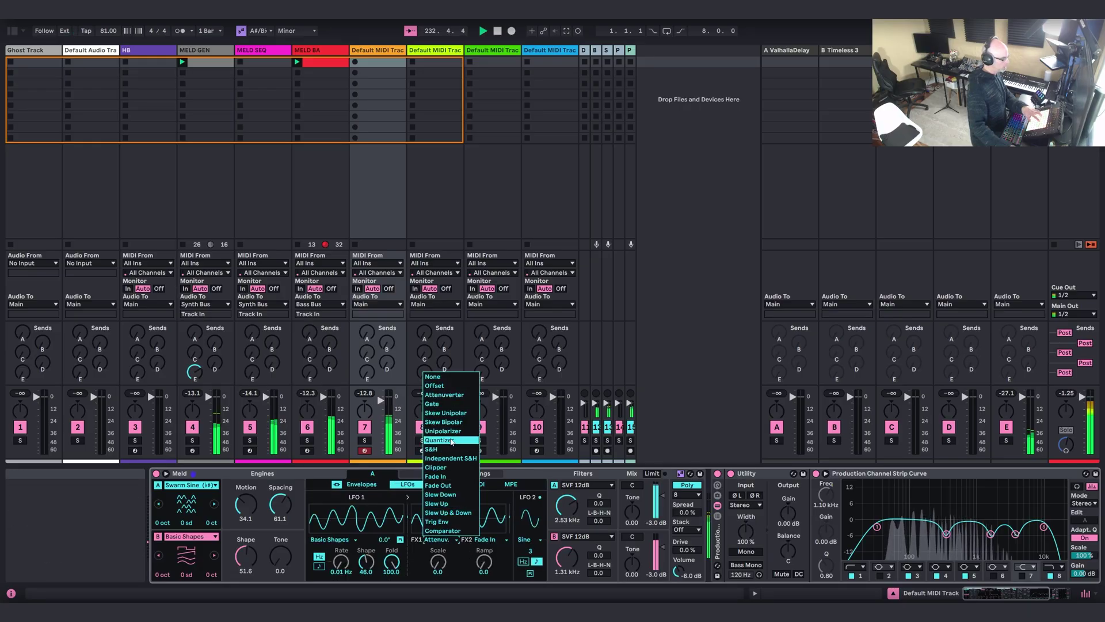
click(446, 413)
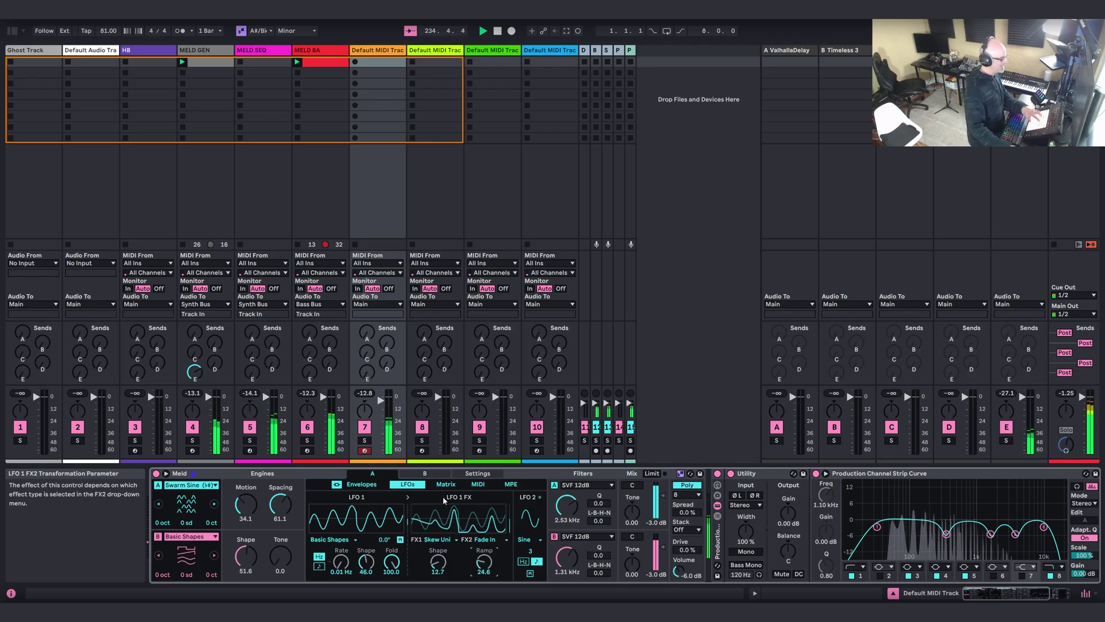
Set engine B's Shape to 52.4 and cross-modulate its Osc Macro 1 from engine A's LFO 1 FX at 45.
click(425, 473)
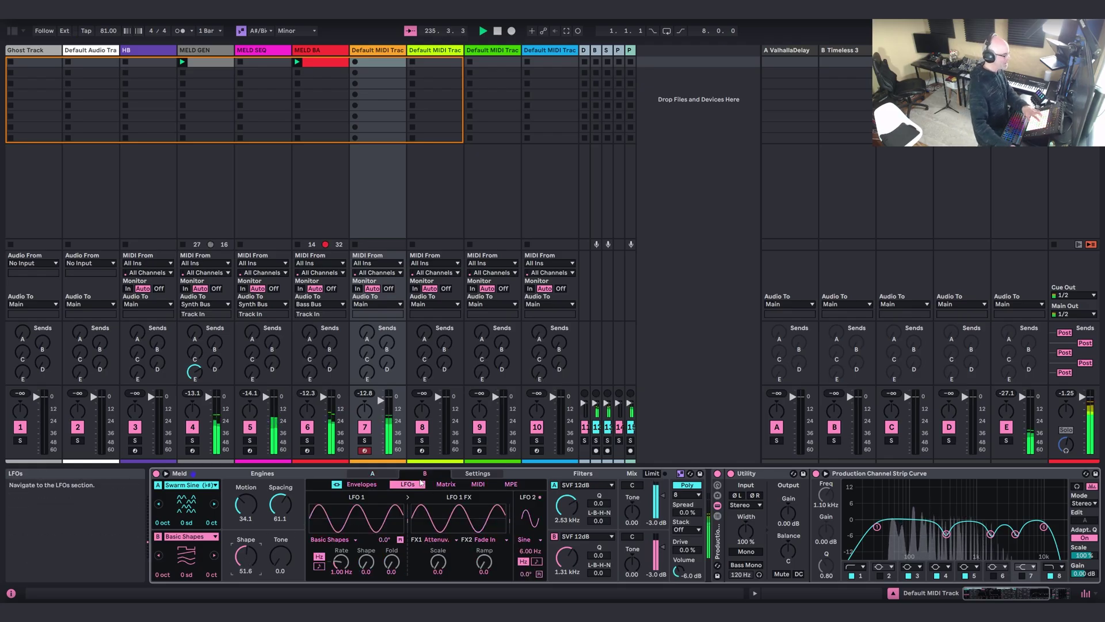
click(446, 486)
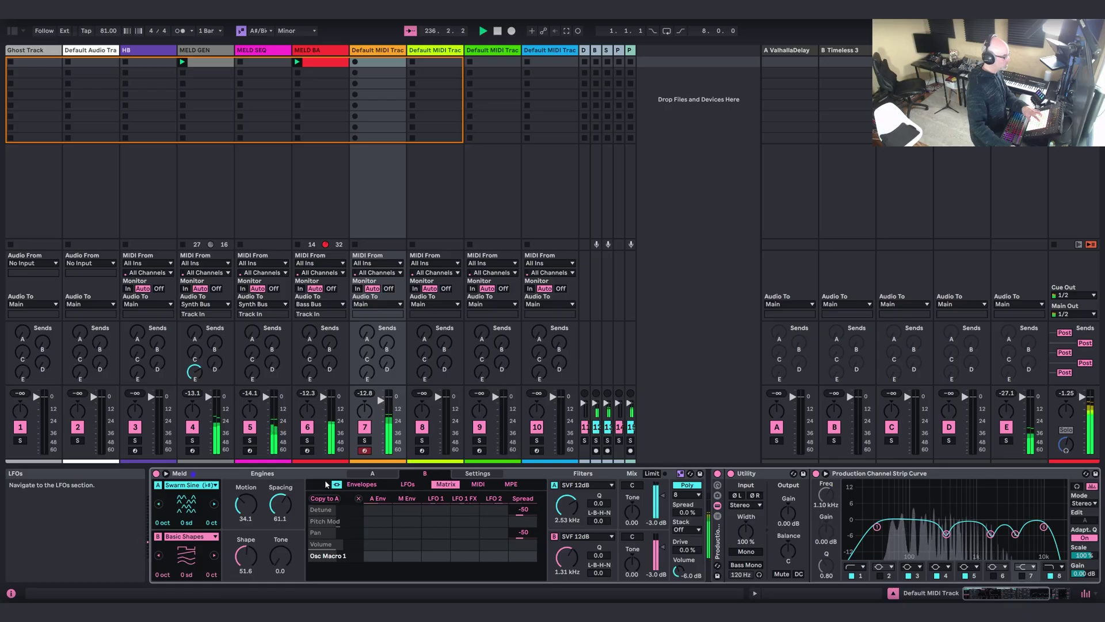
click(408, 484)
click(372, 473)
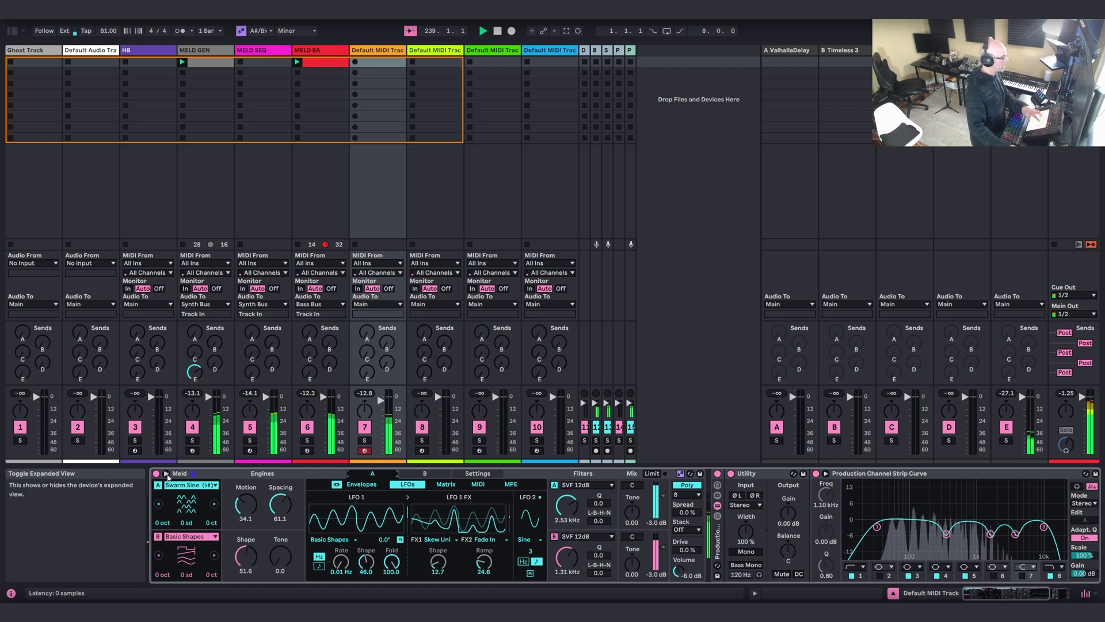
drag(246, 556, 246, 554)
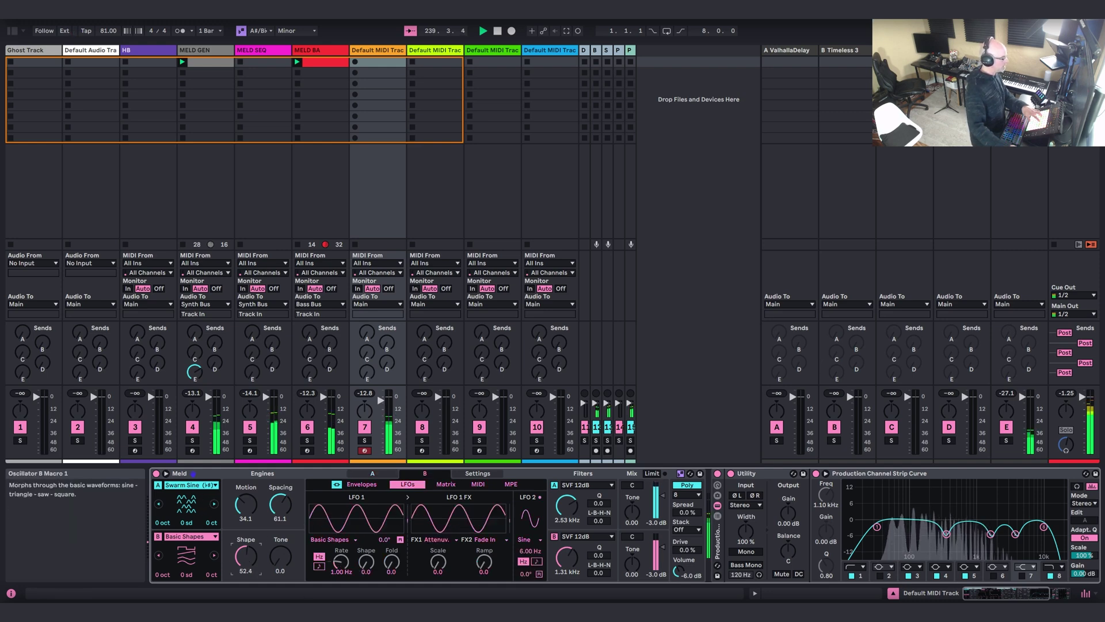
click(166, 474)
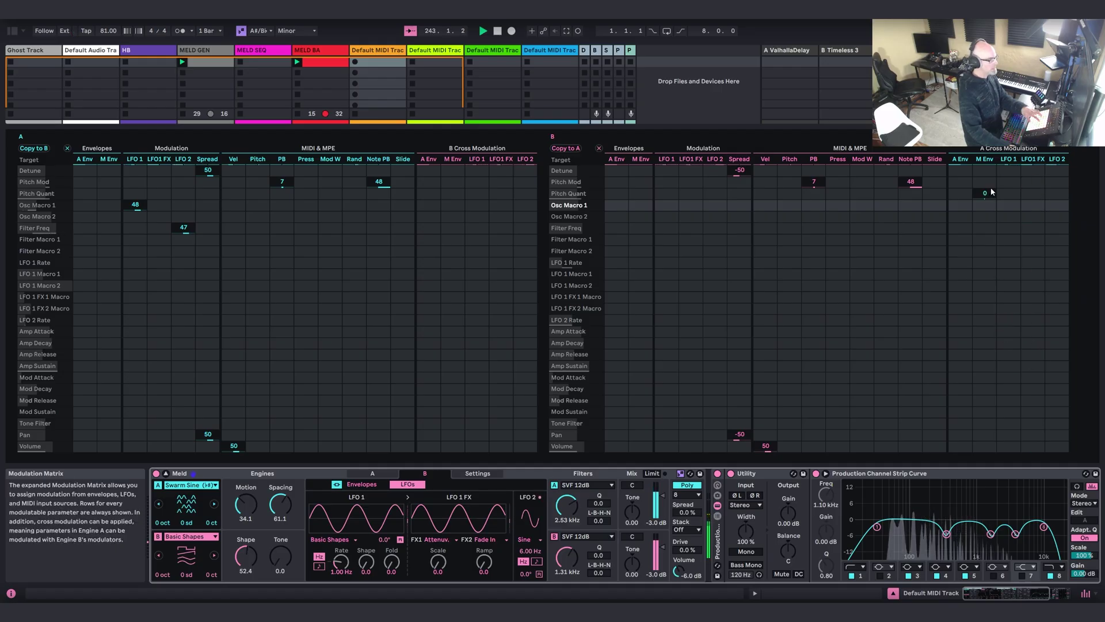
drag(1002, 205, 1002, 183)
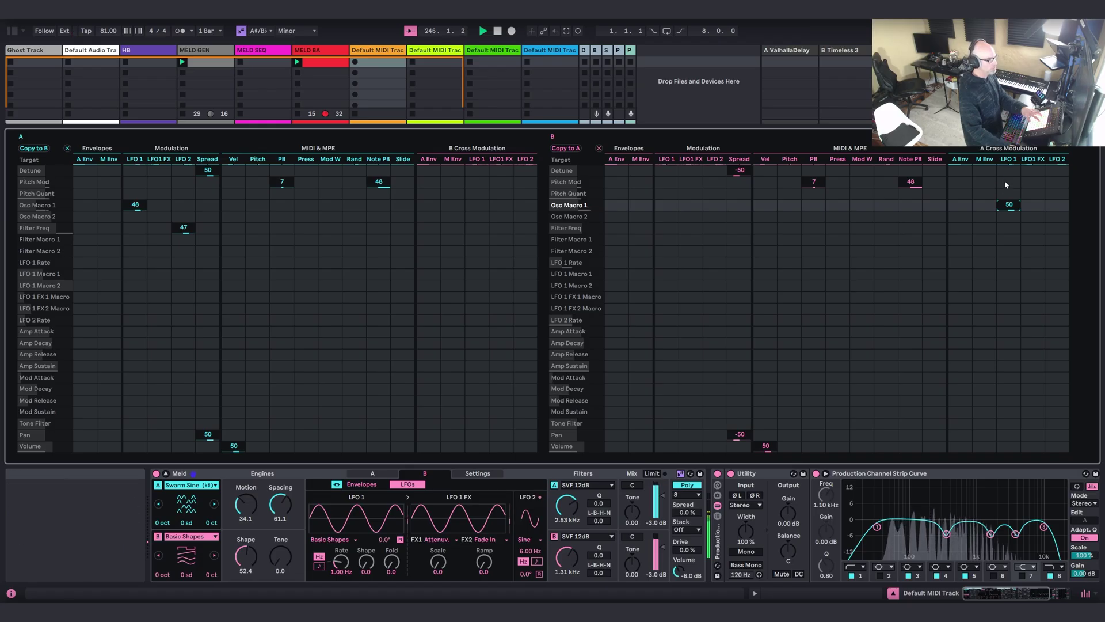
drag(1034, 205, 1033, 190)
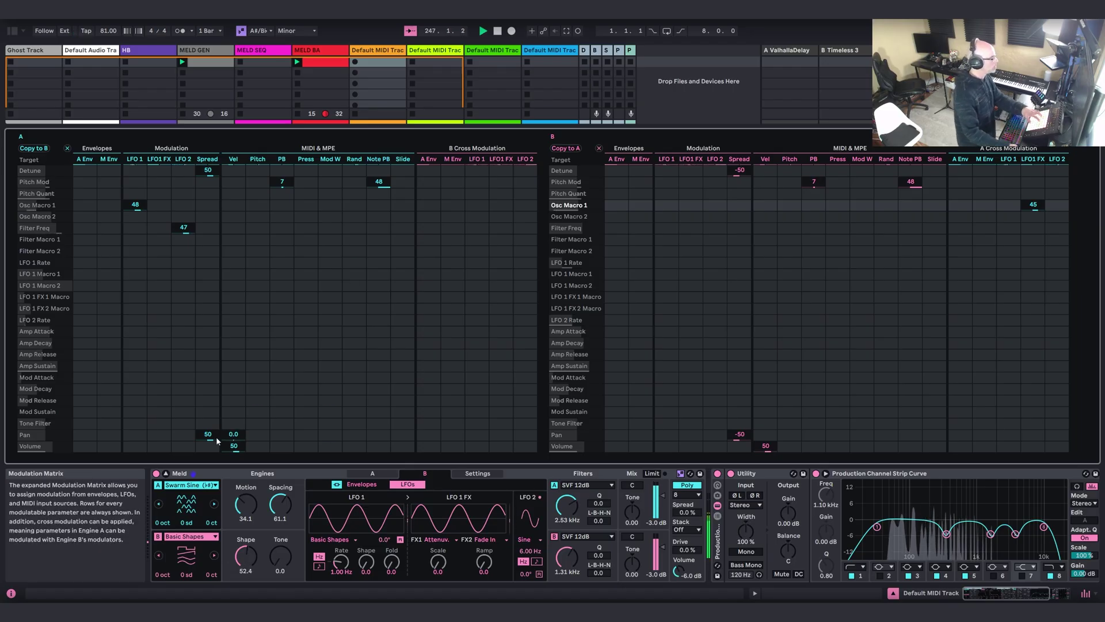
click(166, 474)
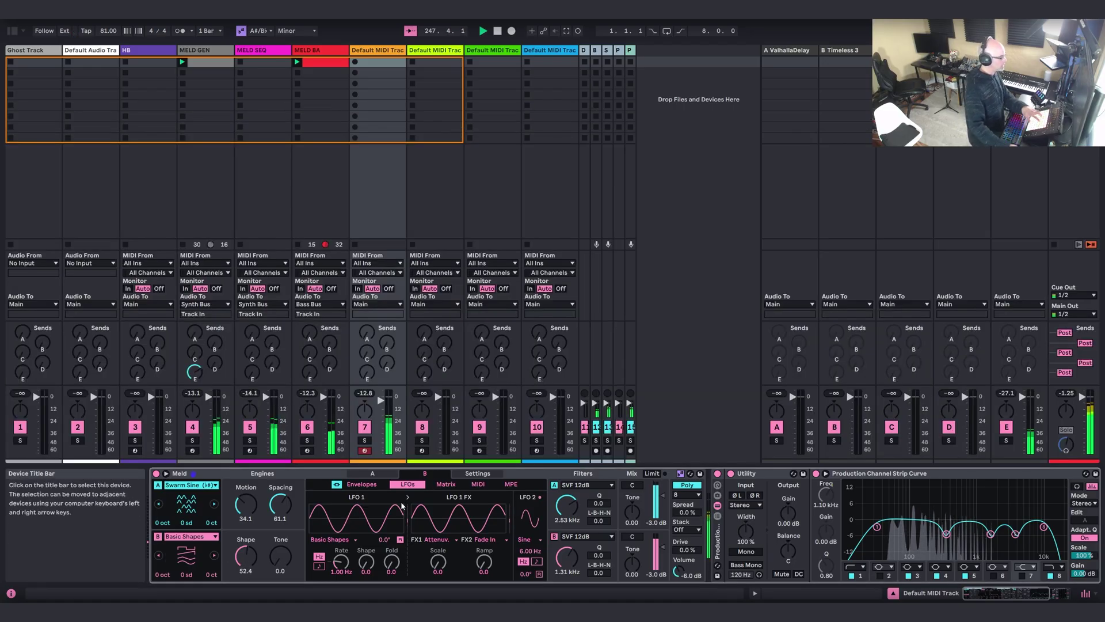
Set the Ramp of engine A's LFO 1 FX2 to 22.2 and lower the Utility gain to -3.89 dB.
click(372, 473)
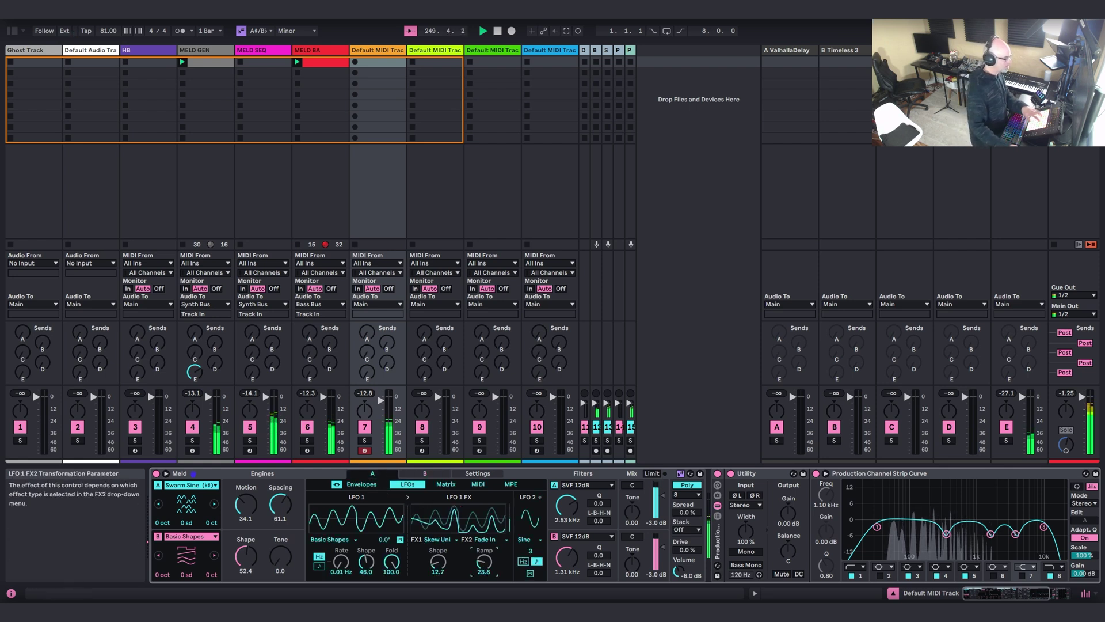
scroll(574, 514, right, 5)
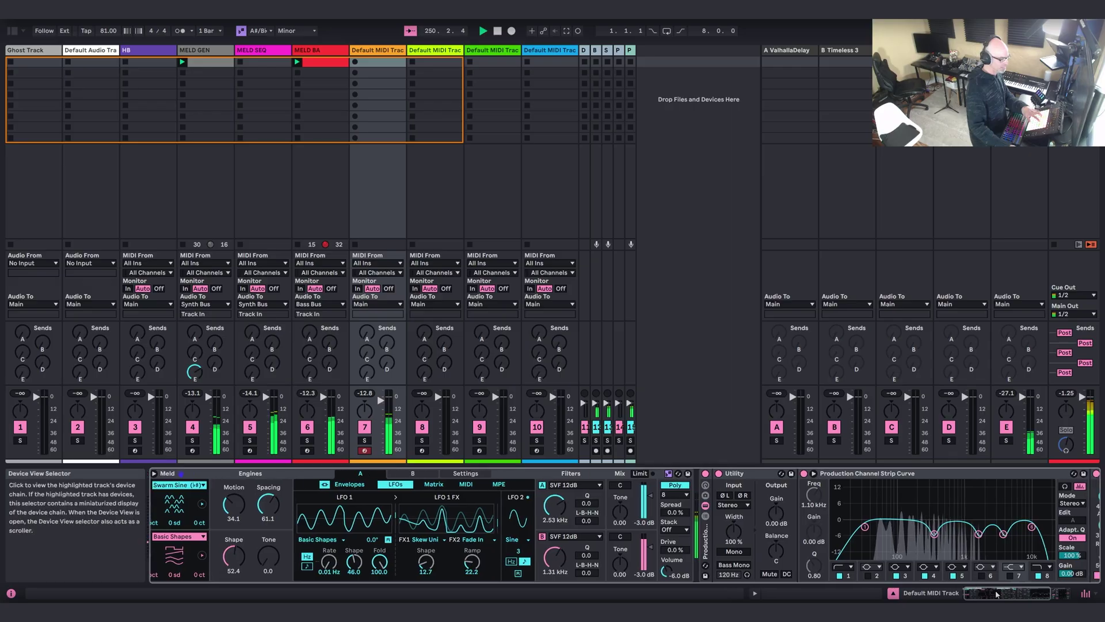
drag(564, 512, 564, 527)
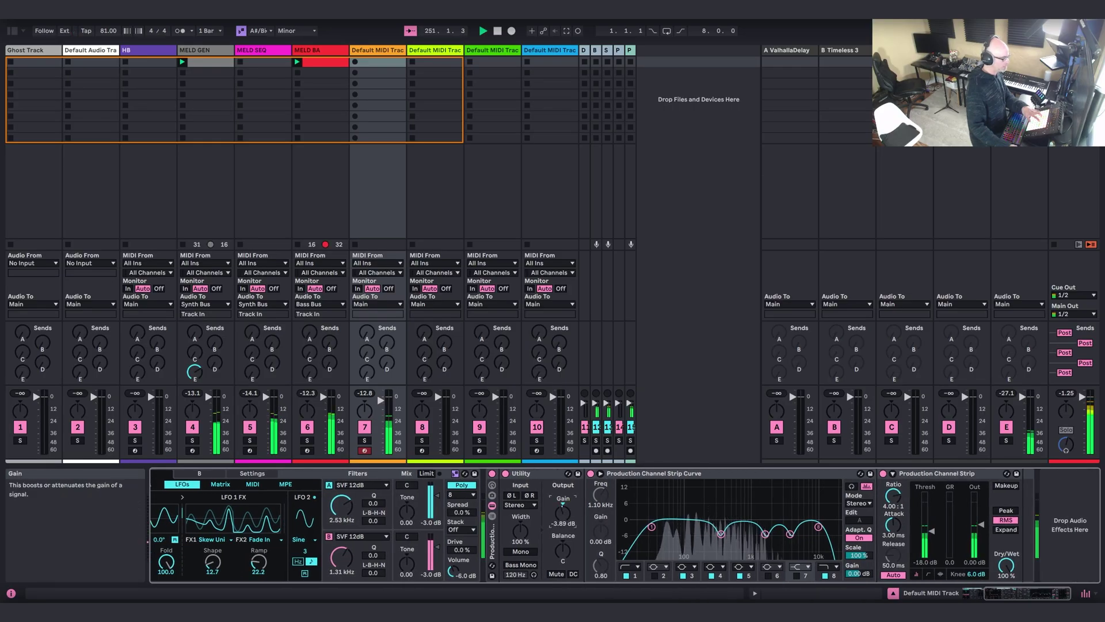
Add ValhallaDelay to the end of the track's device chain, with the browser hidden and the plug-in window enlarged.
click(12, 31)
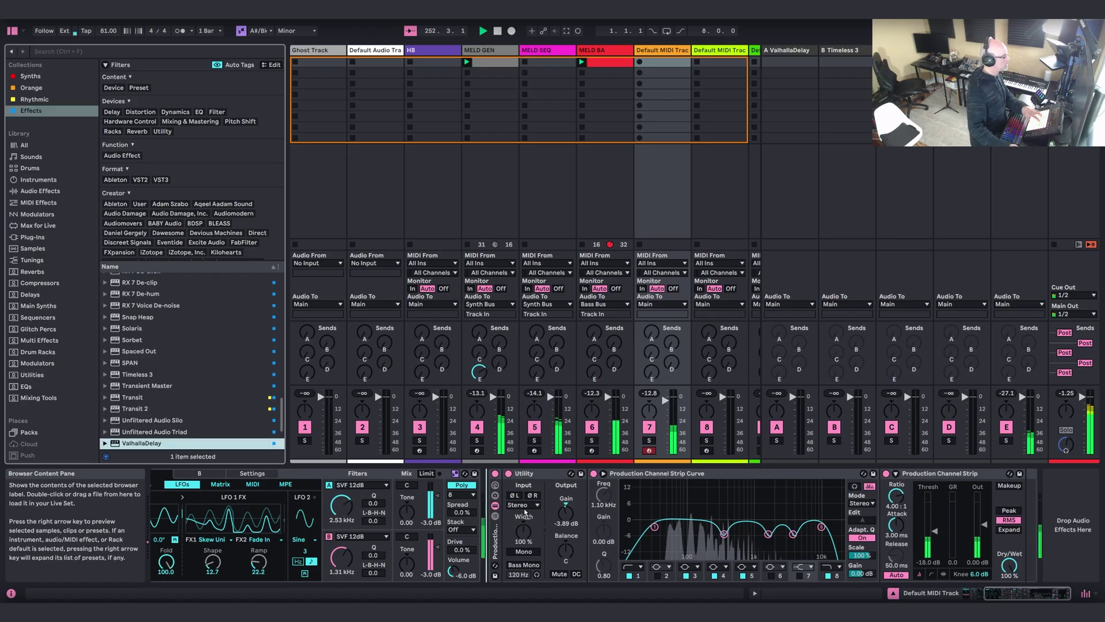
key(Return)
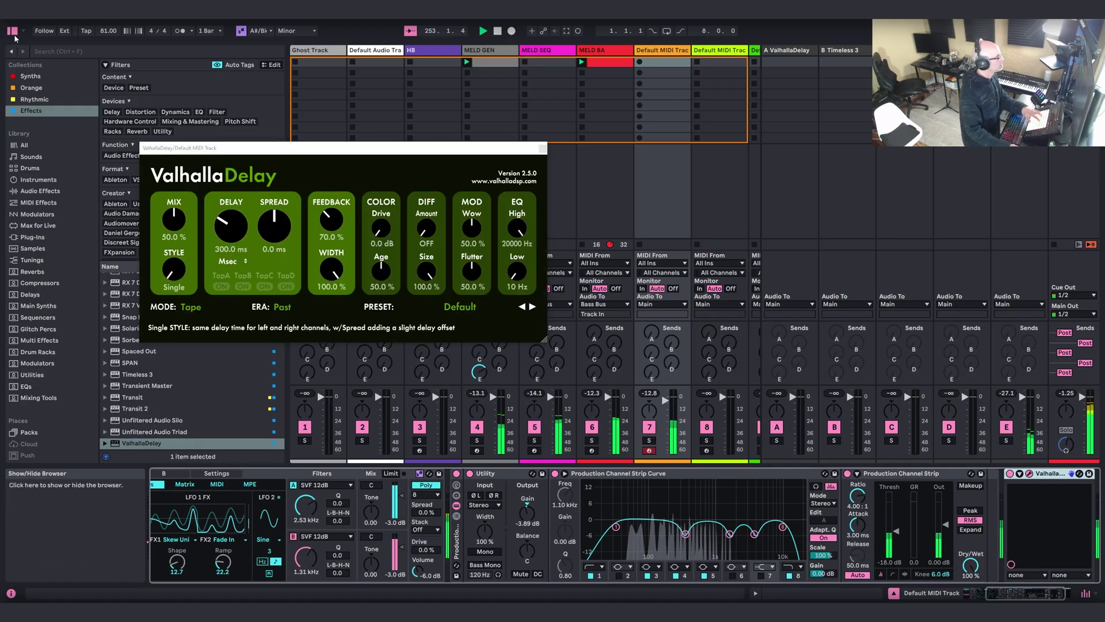
key(ctrl+alt+b)
drag(544, 342, 836, 476)
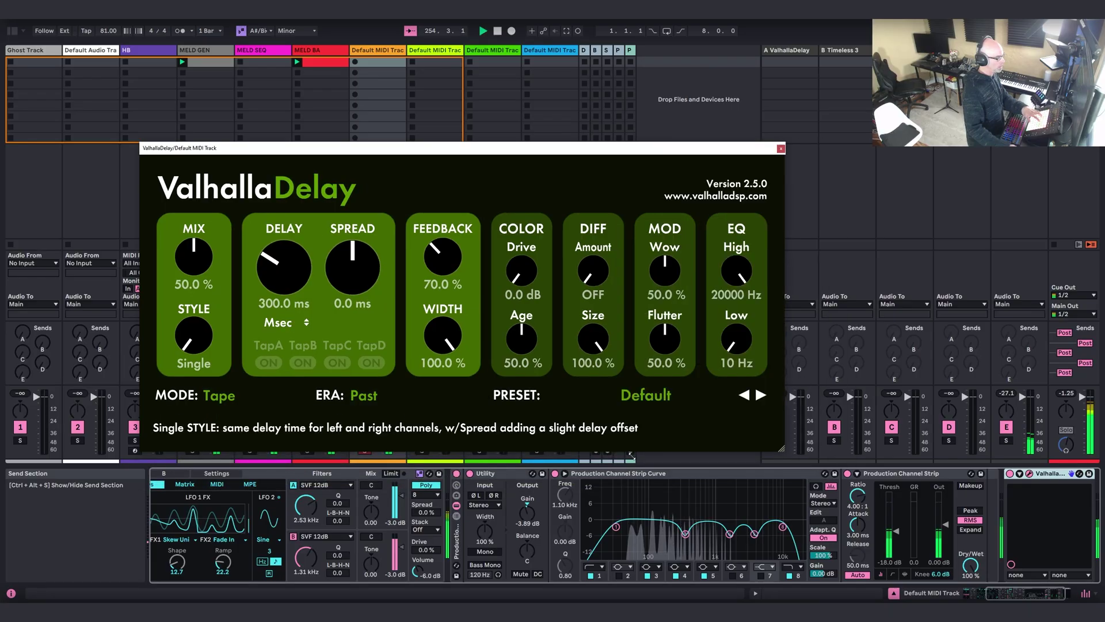
Load the "TIME - Liquid Architecture" preset from Remote Vision - Sequenced Cinematics and set the delay's mix to 40.8%.
click(714, 414)
mouse_move(691, 219)
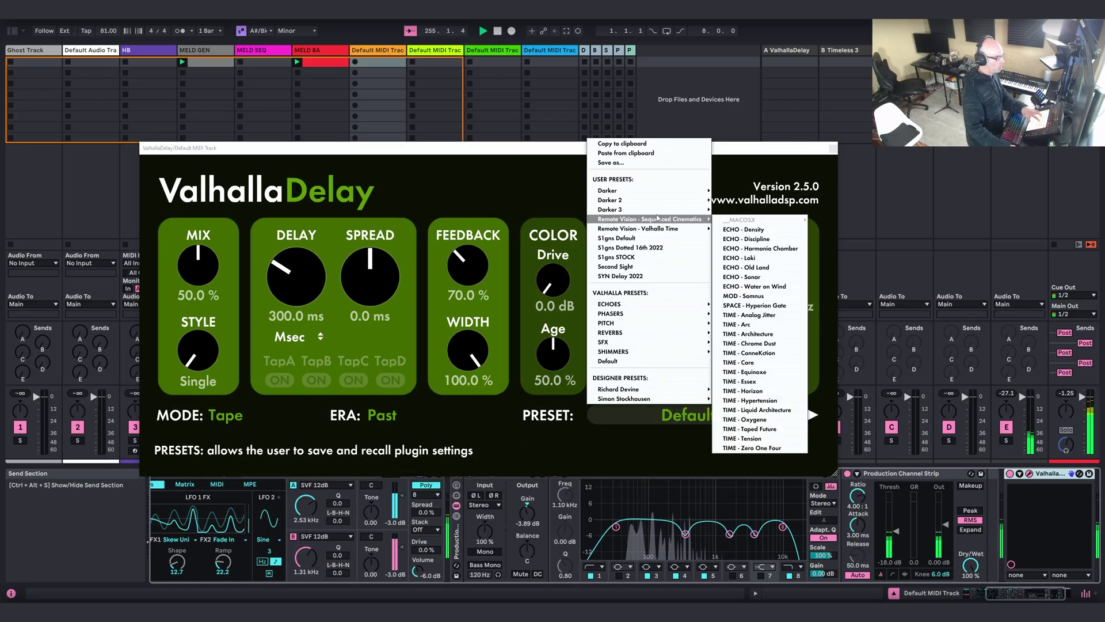
click(798, 410)
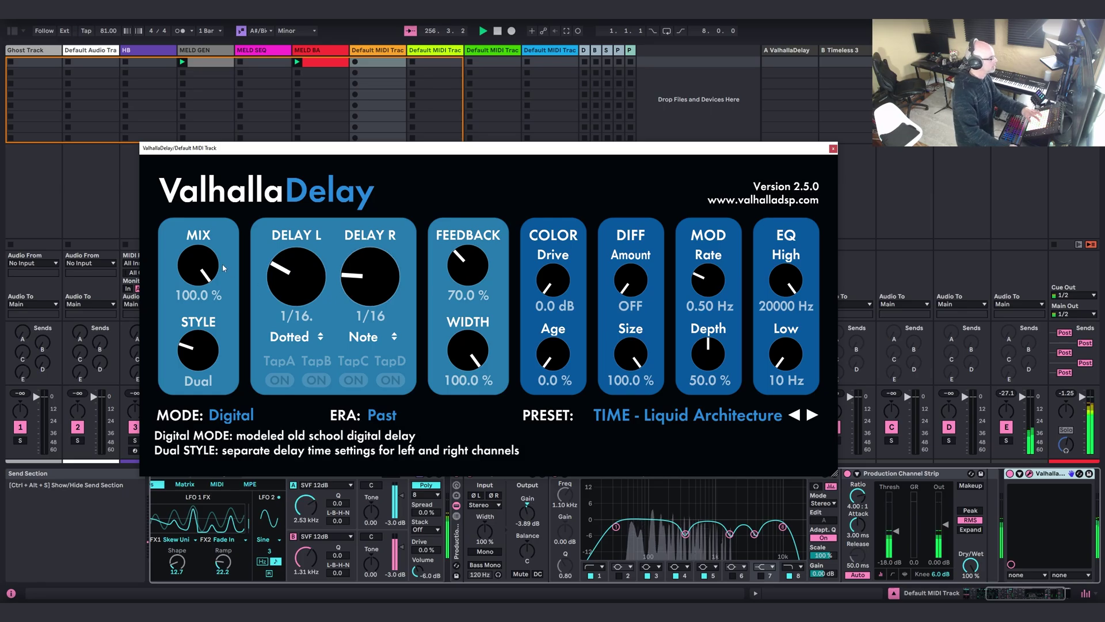
drag(197, 266, 219, 332)
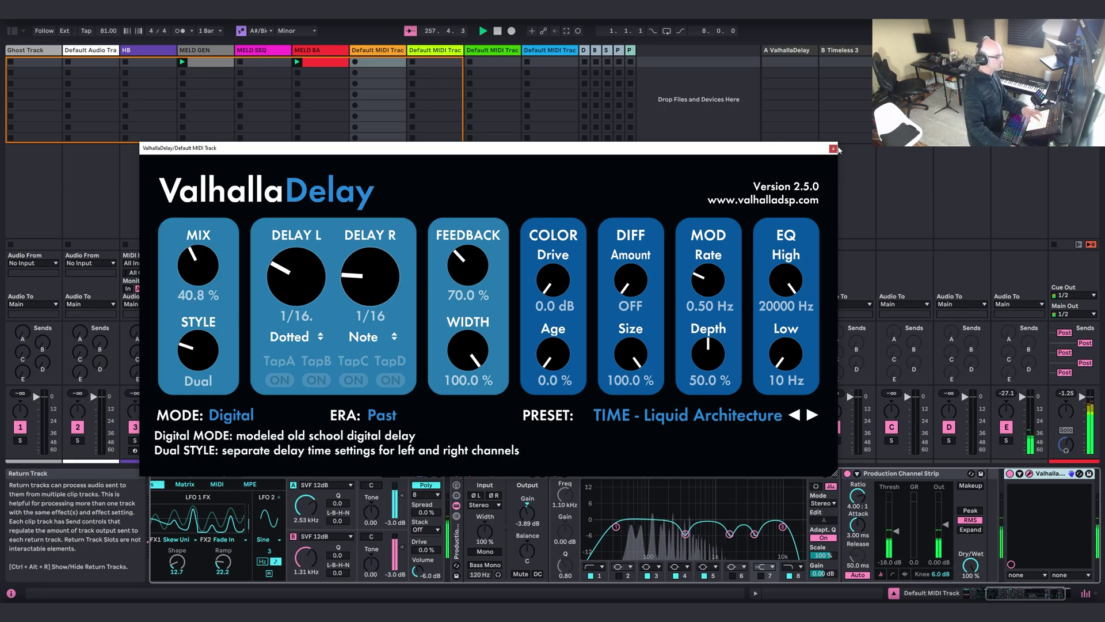
Close the delay window, raise the seventh track's send E to -16.5 dB and route the track's output to Pad Bus.
click(833, 148)
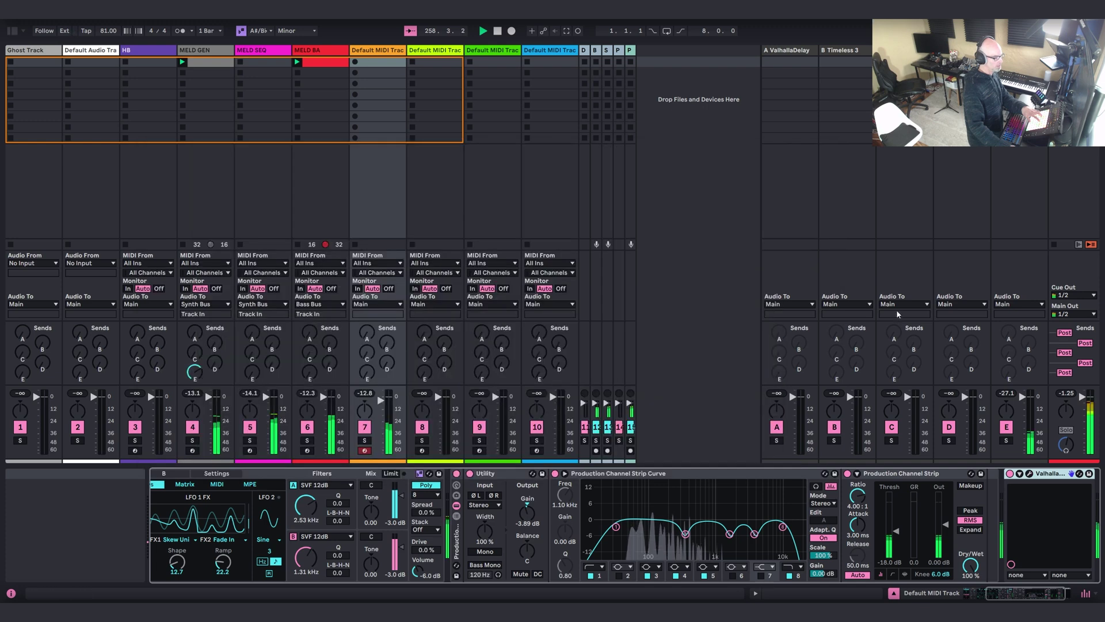
scroll(1076, 588, down, 2)
drag(367, 373, 366, 365)
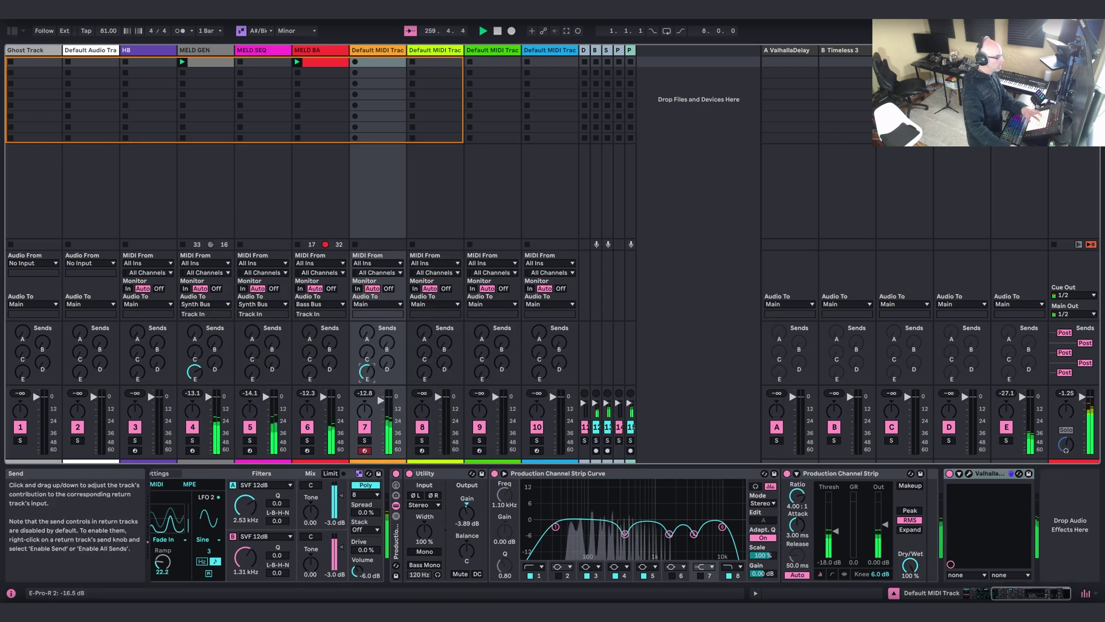
click(374, 304)
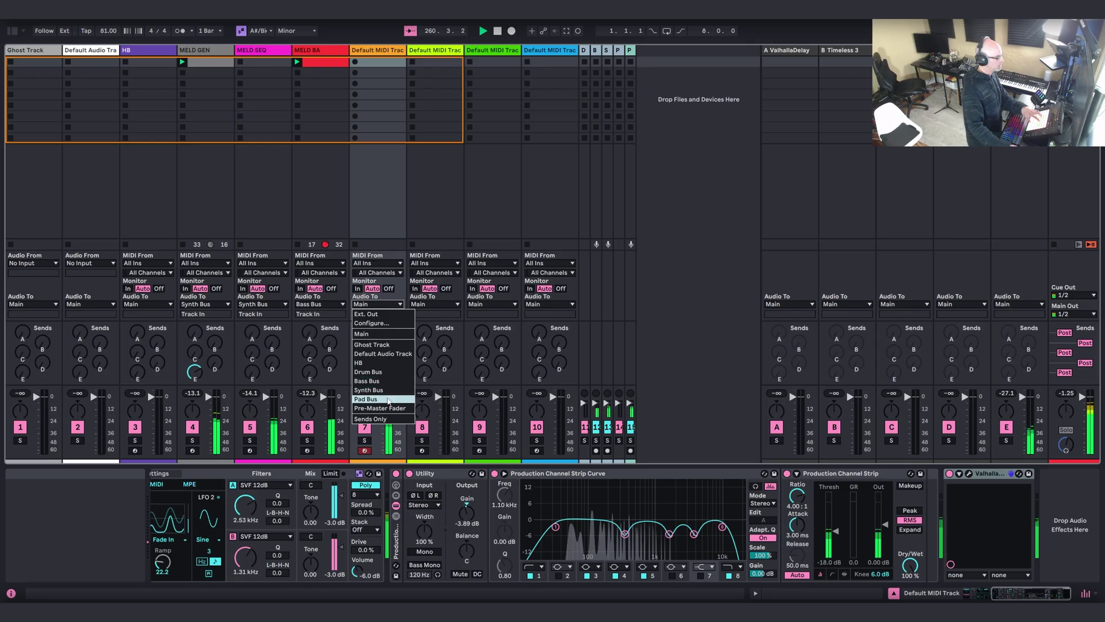
click(372, 375)
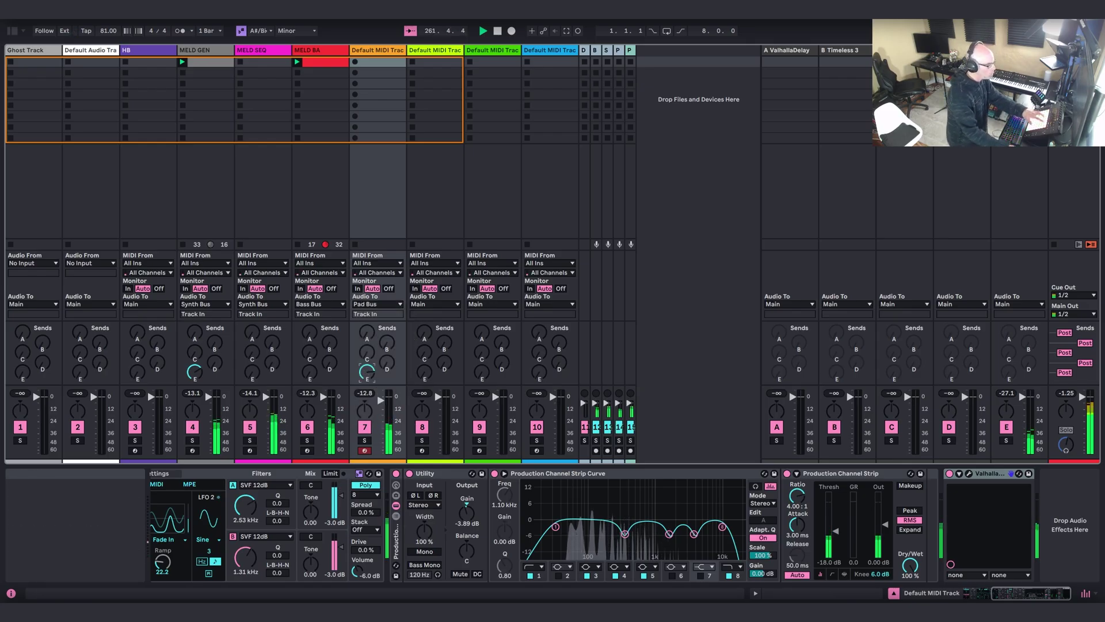
Set Meld's filter A frequency to 3.52 kHz and filter B frequency to 2.99 kHz, with the voice Spread at 62%.
scroll(647, 547, up, 3)
click(566, 556)
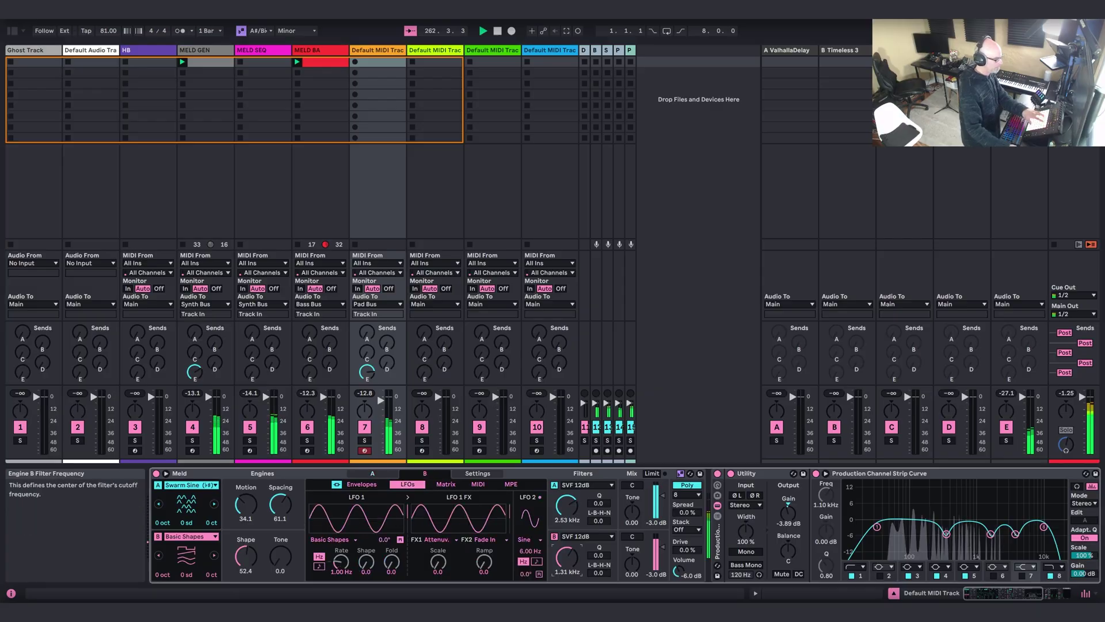
click(566, 506)
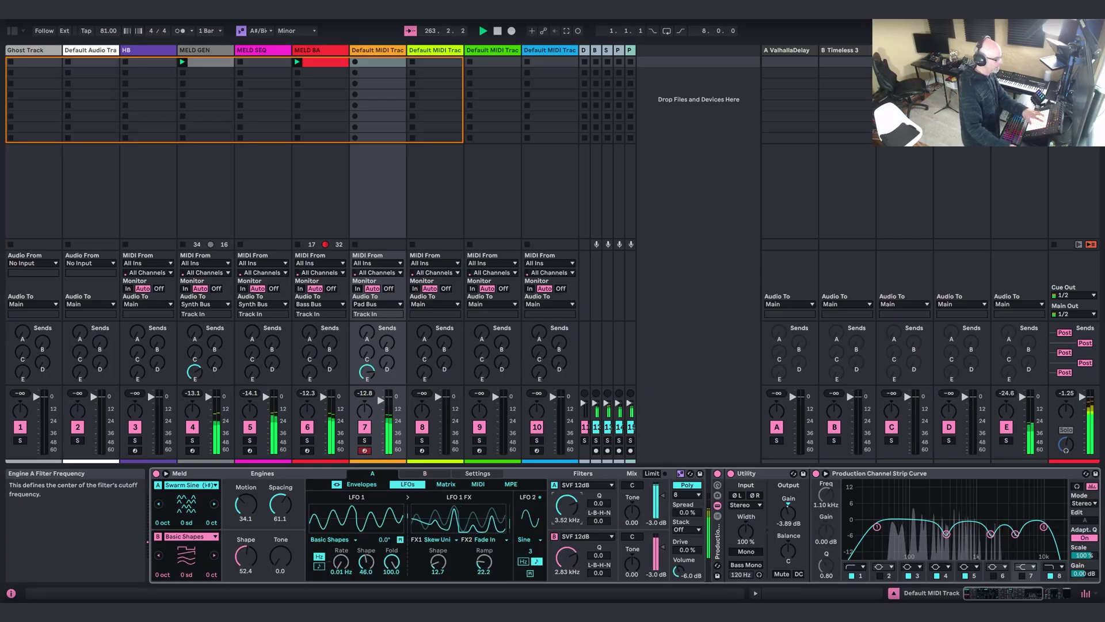
drag(687, 513, 687, 503)
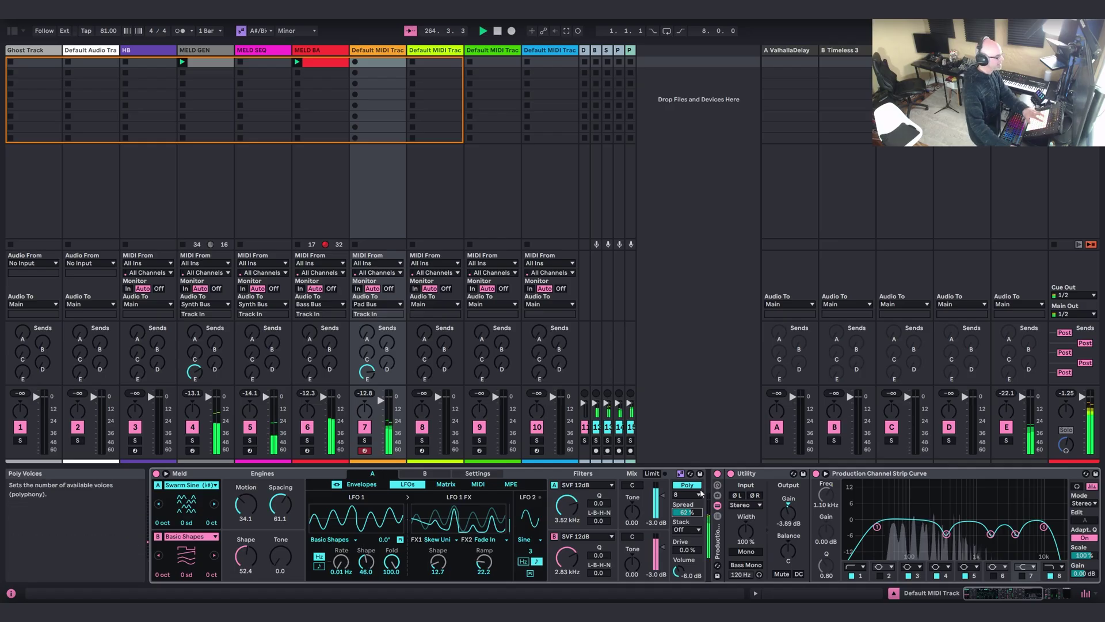
drag(567, 570, 567, 568)
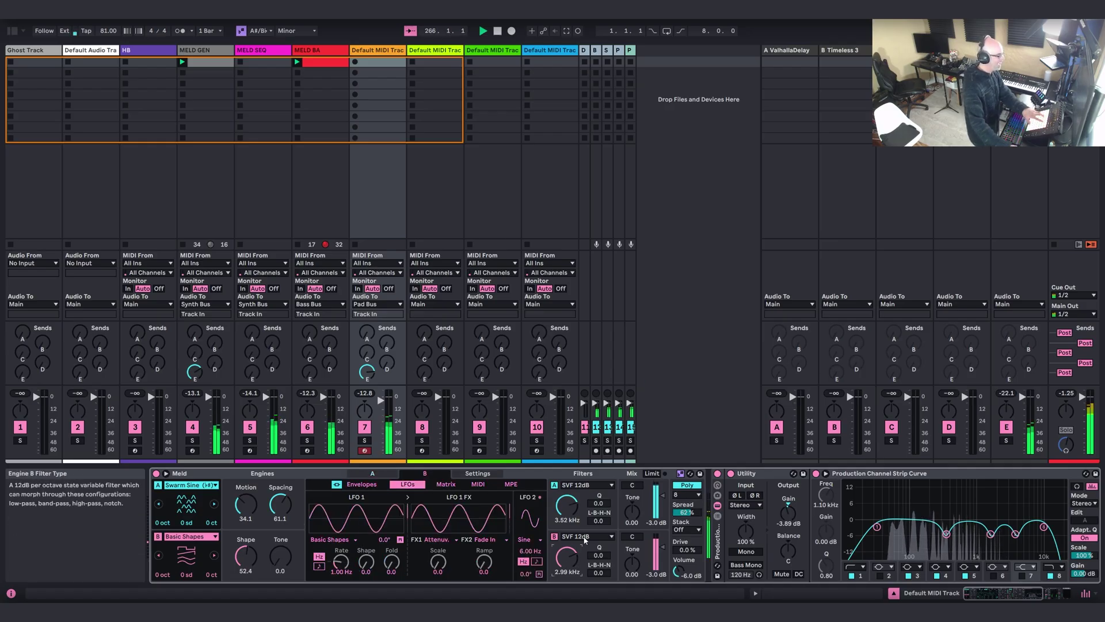
Switch engine B's filter type to Membrane Resonator and set its frequency to 8.49 kHz.
click(585, 537)
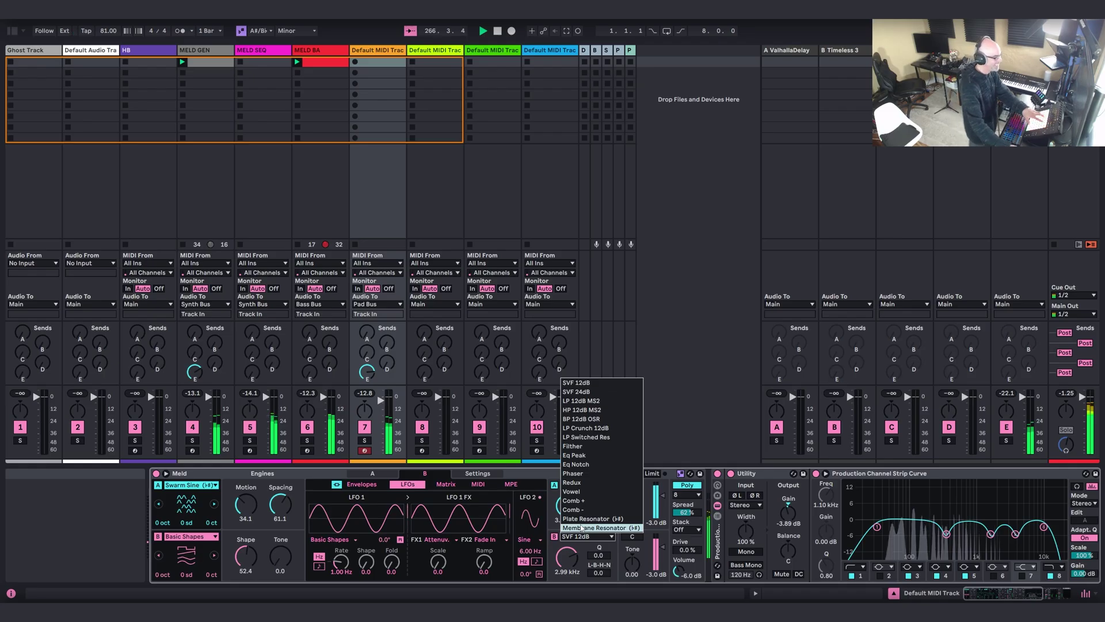
click(582, 528)
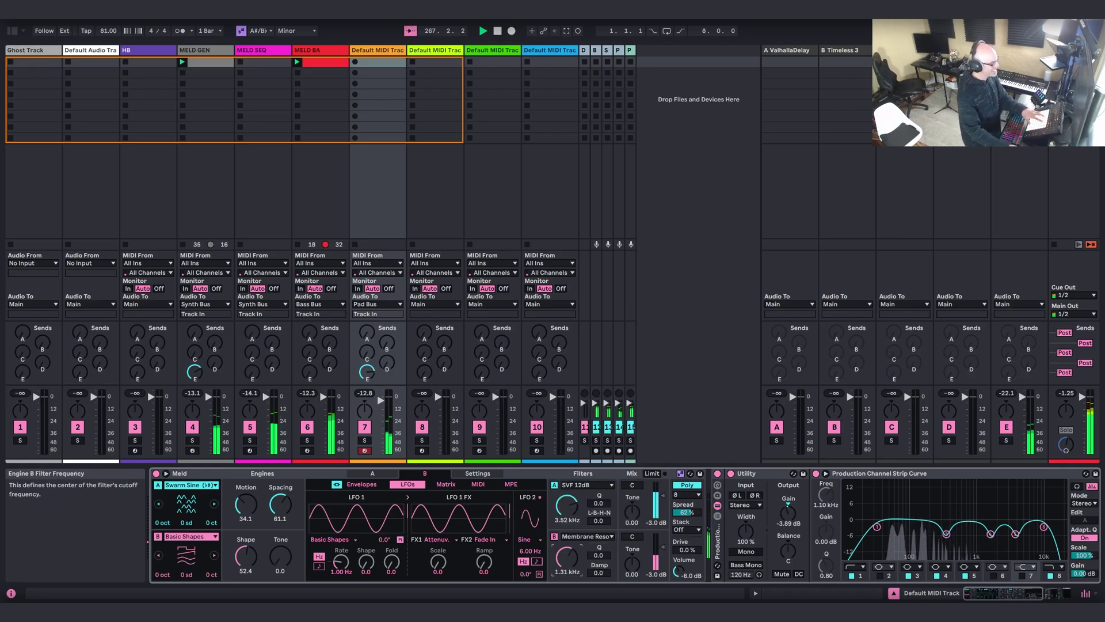
drag(567, 558, 574, 537)
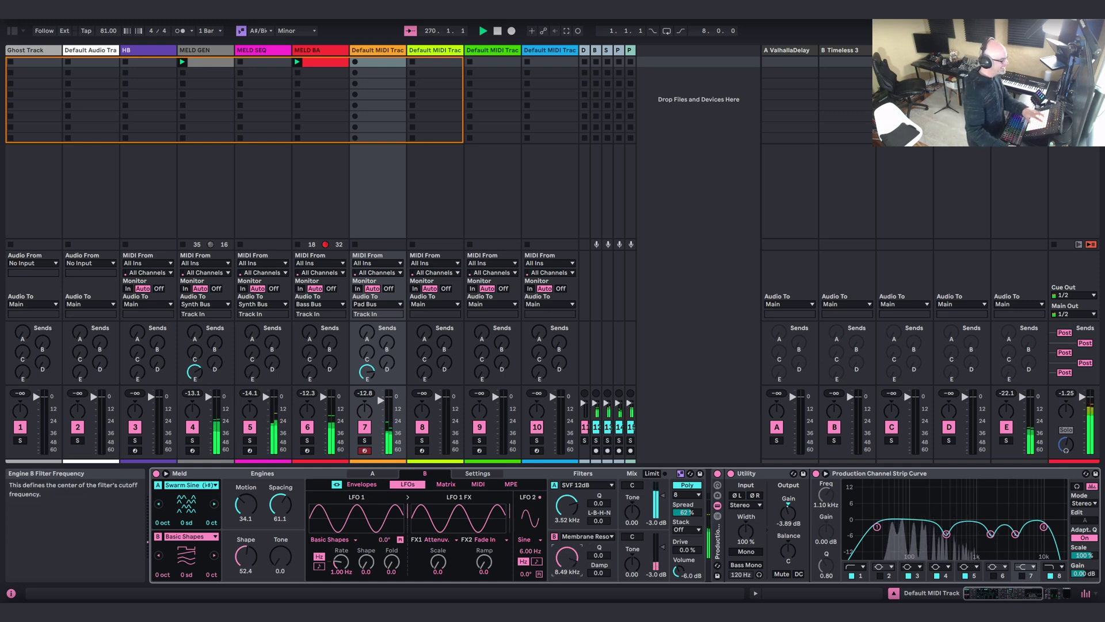
Review the ValhallaDelay settings at the end of the device chain, close its window and return to Meld.
click(1048, 593)
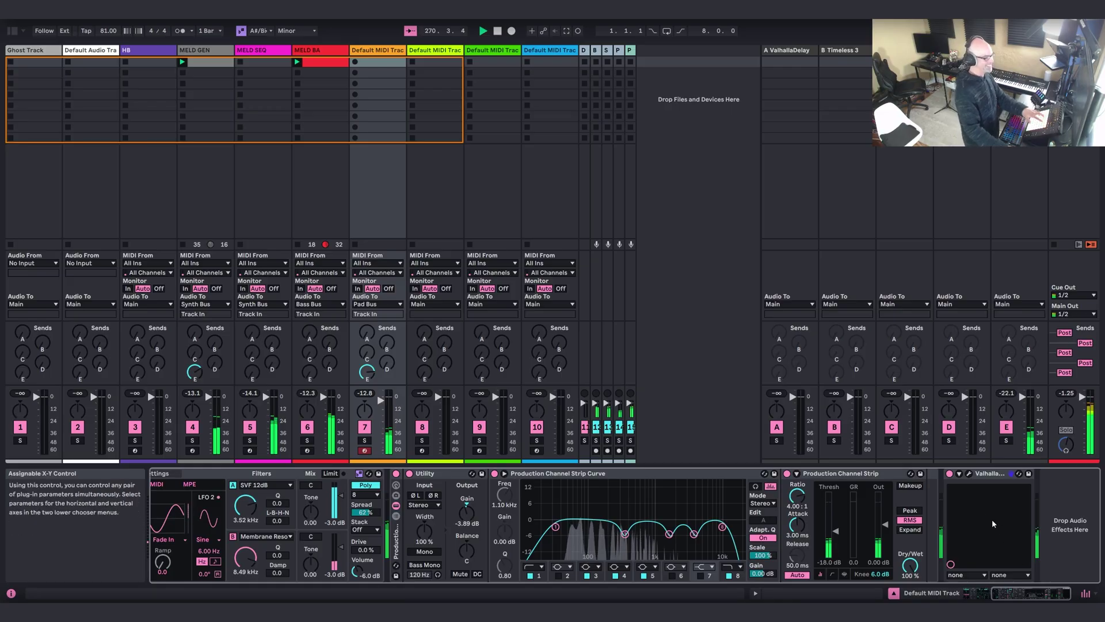
click(967, 474)
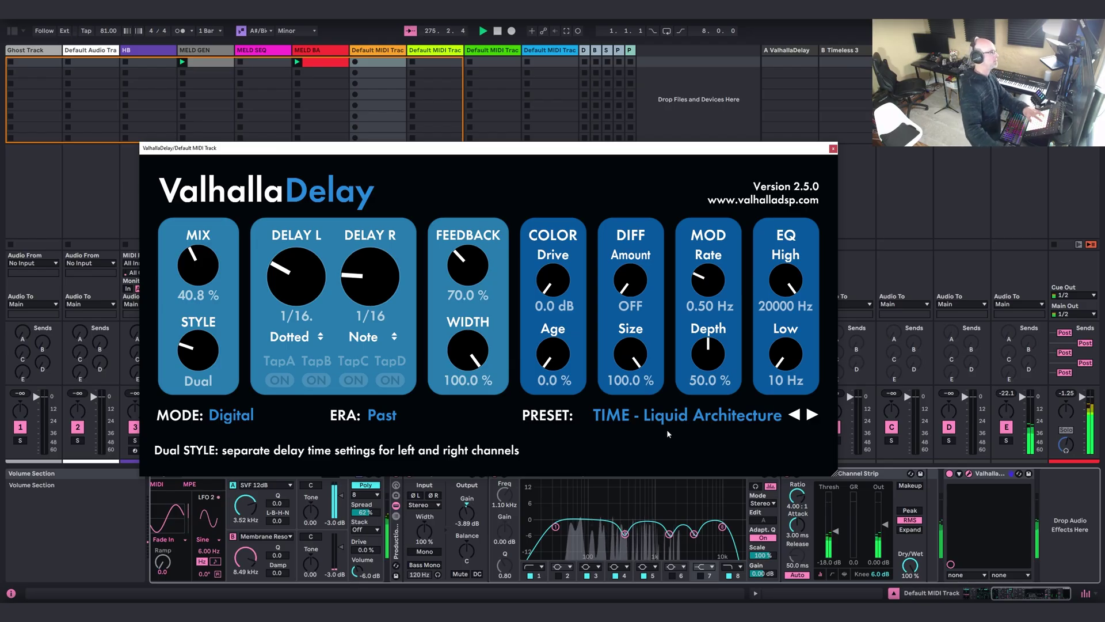
click(833, 148)
scroll(1006, 596, up, 5)
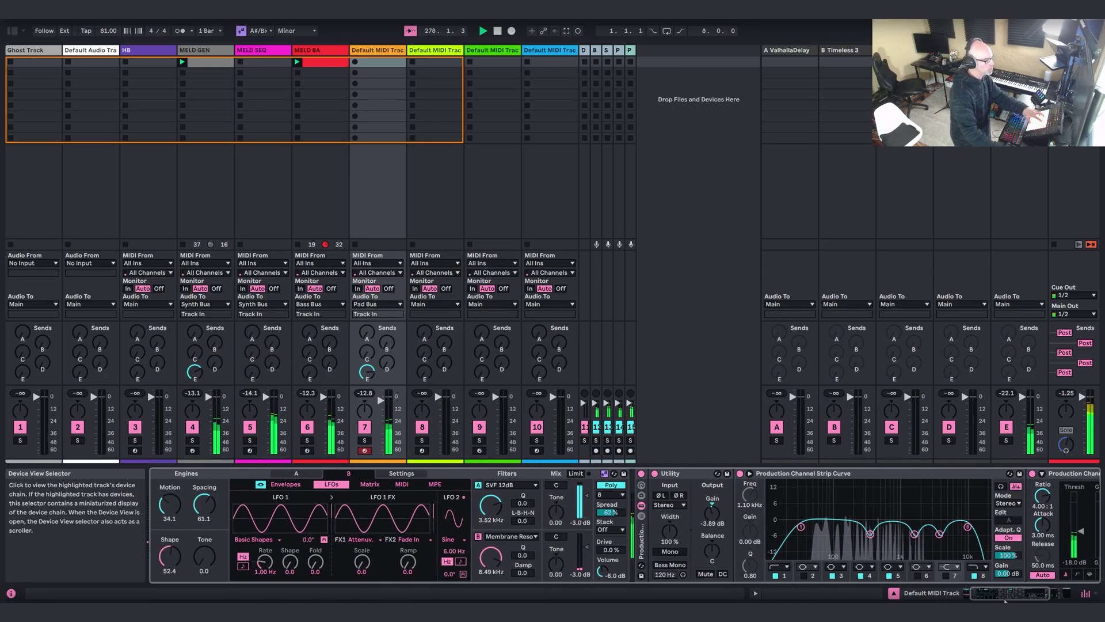
drag(1006, 601, 1000, 594)
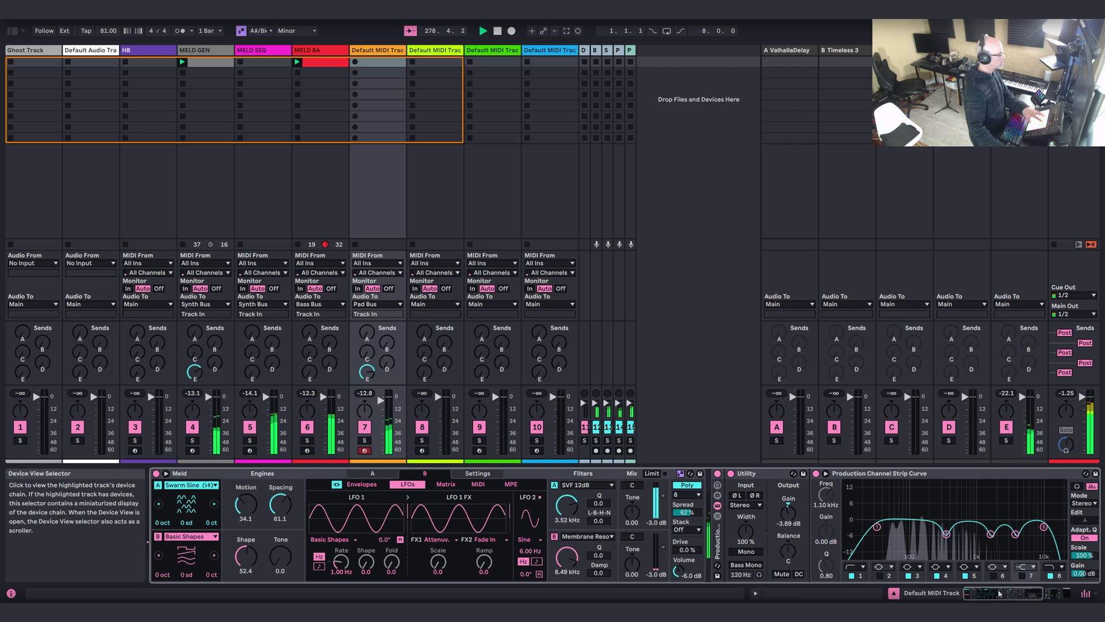